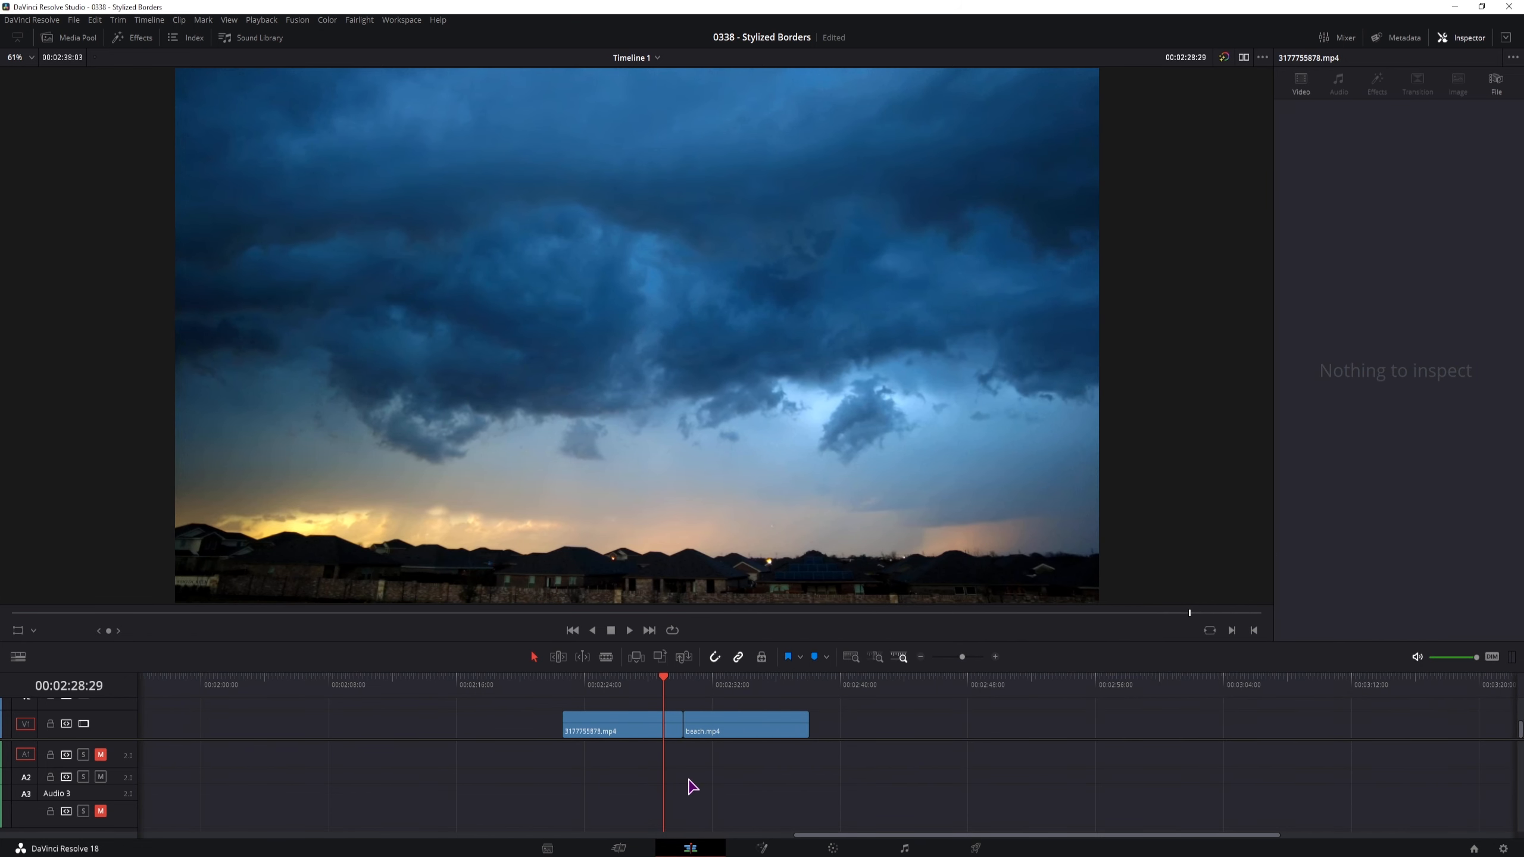
Step: Add a Cross Dissolve video transition at the cut between 3177755878.mp4 and beach.mp4 on track V1
click(684, 723)
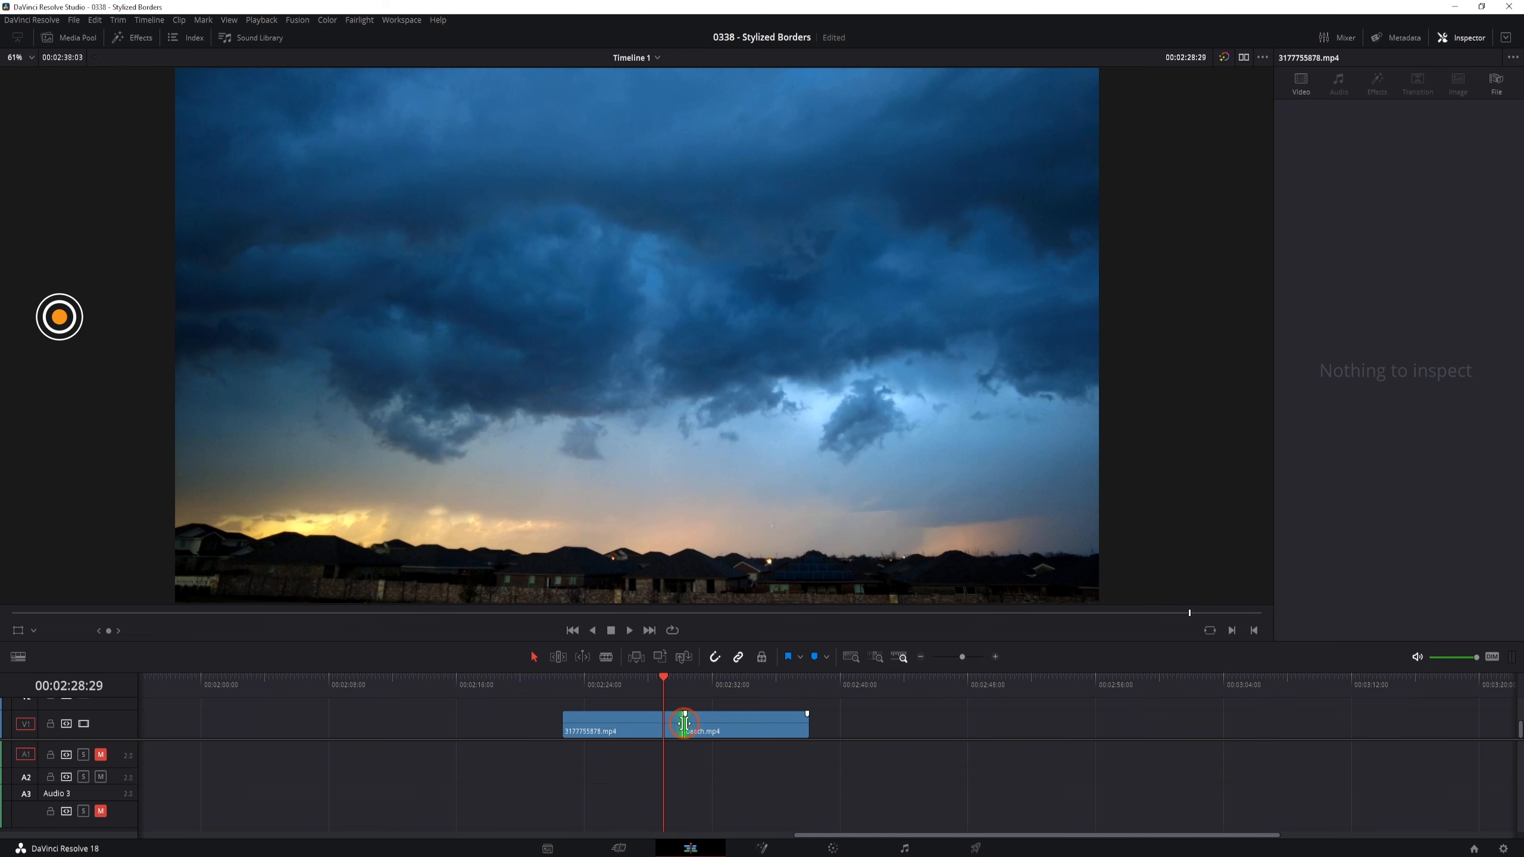
click(132, 38)
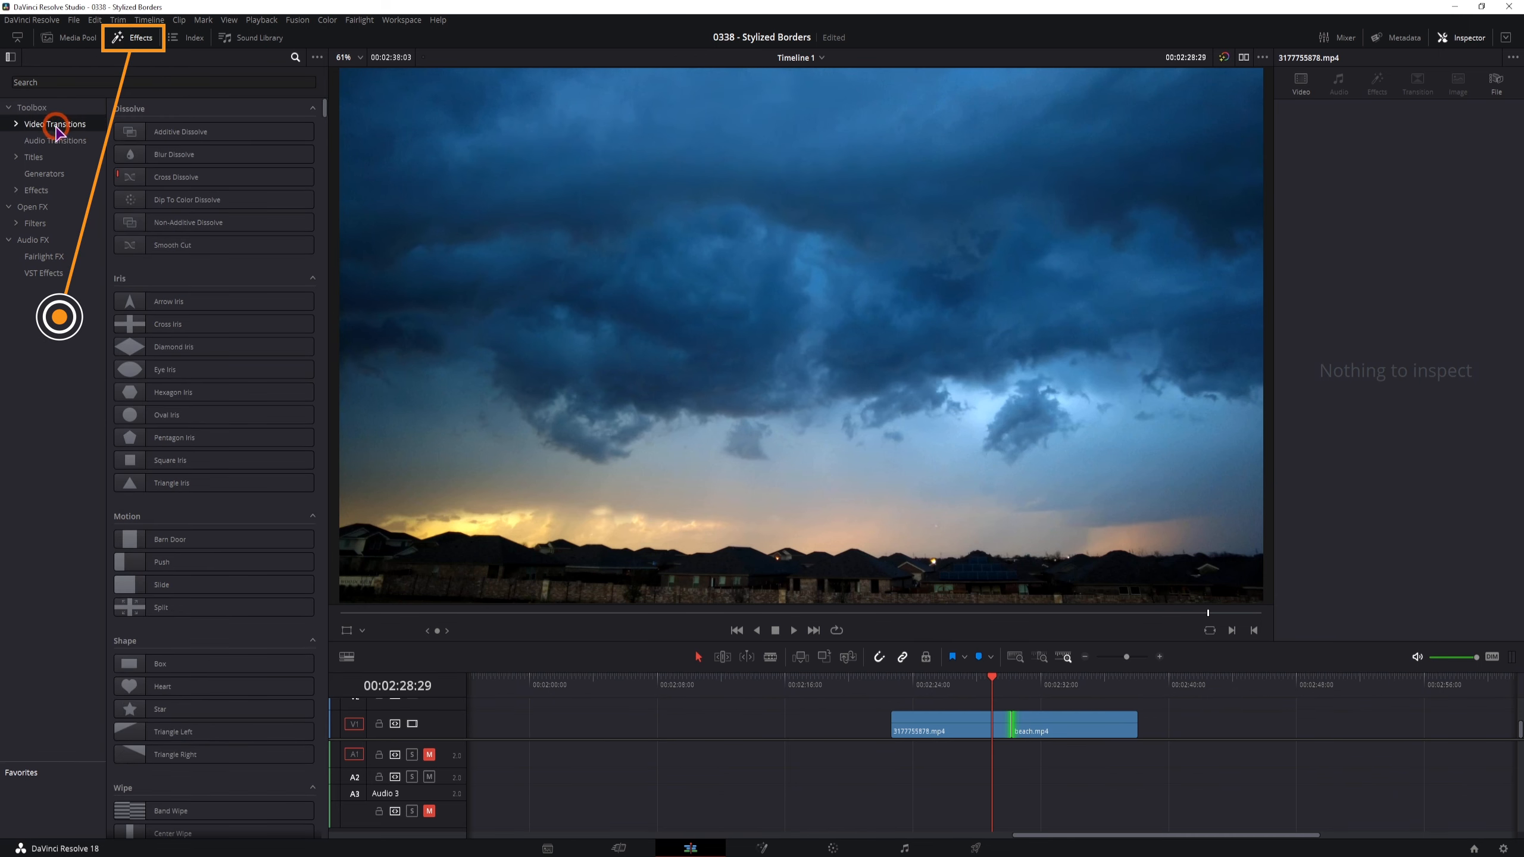
click(54, 124)
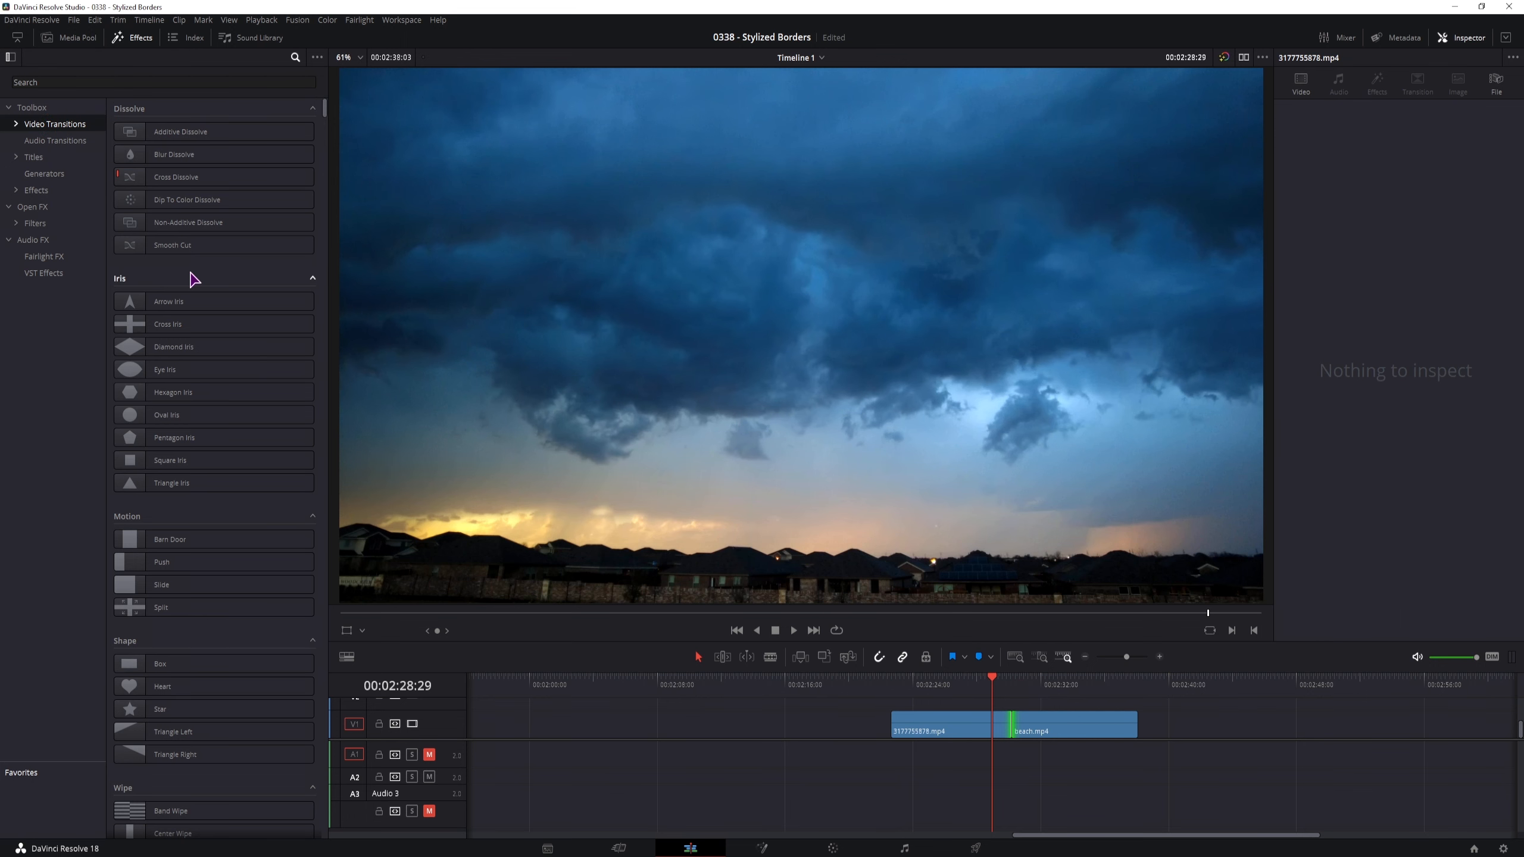
drag(199, 177, 1009, 720)
click(1006, 719)
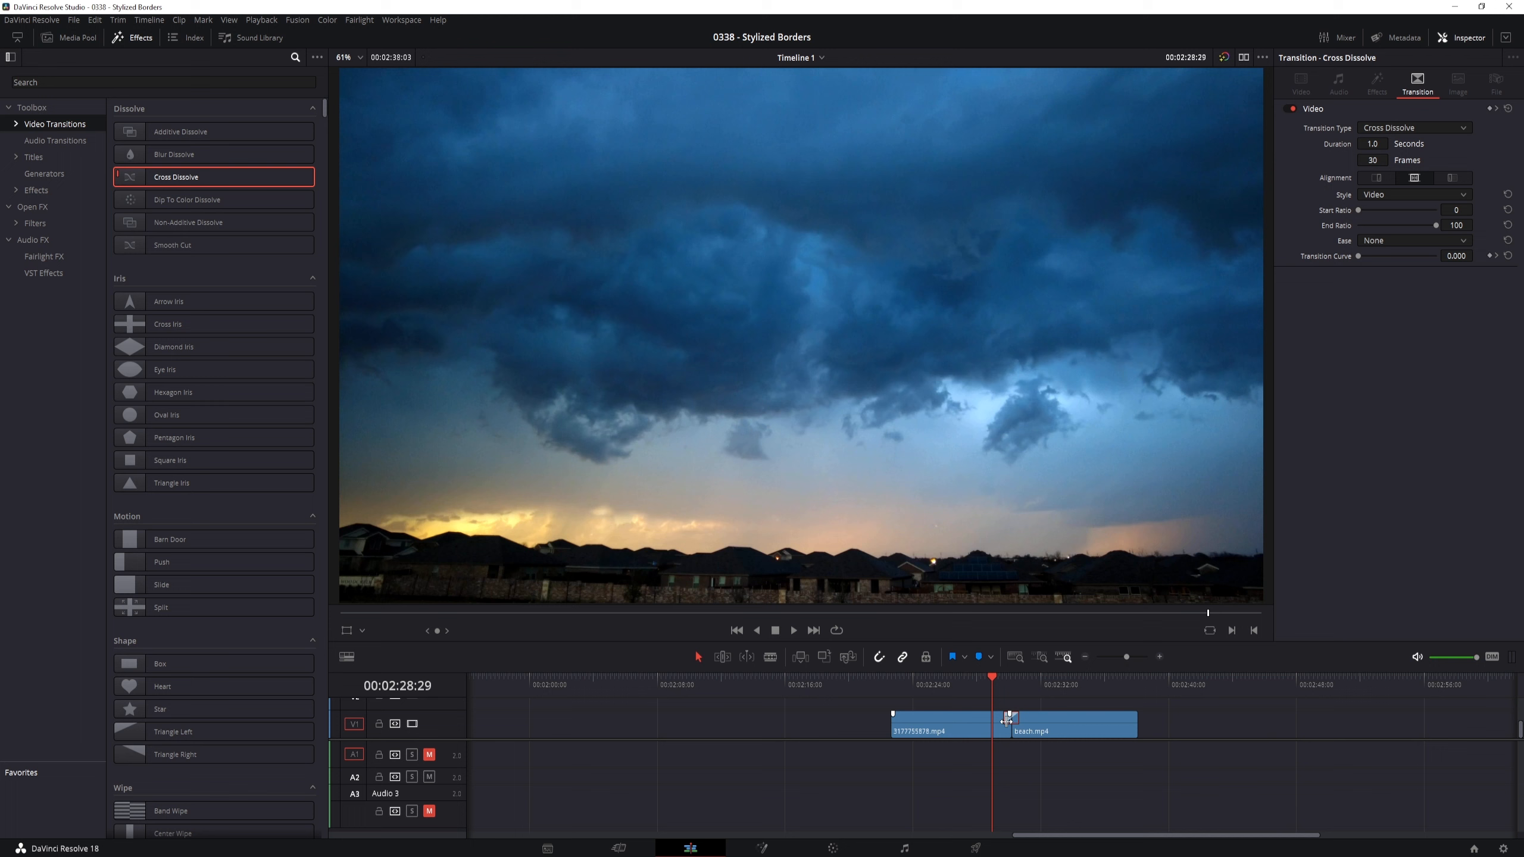
Step: Convert the transition to a Fusion Cross Dissolve and open it on the Fusion page
right_click(1007, 720)
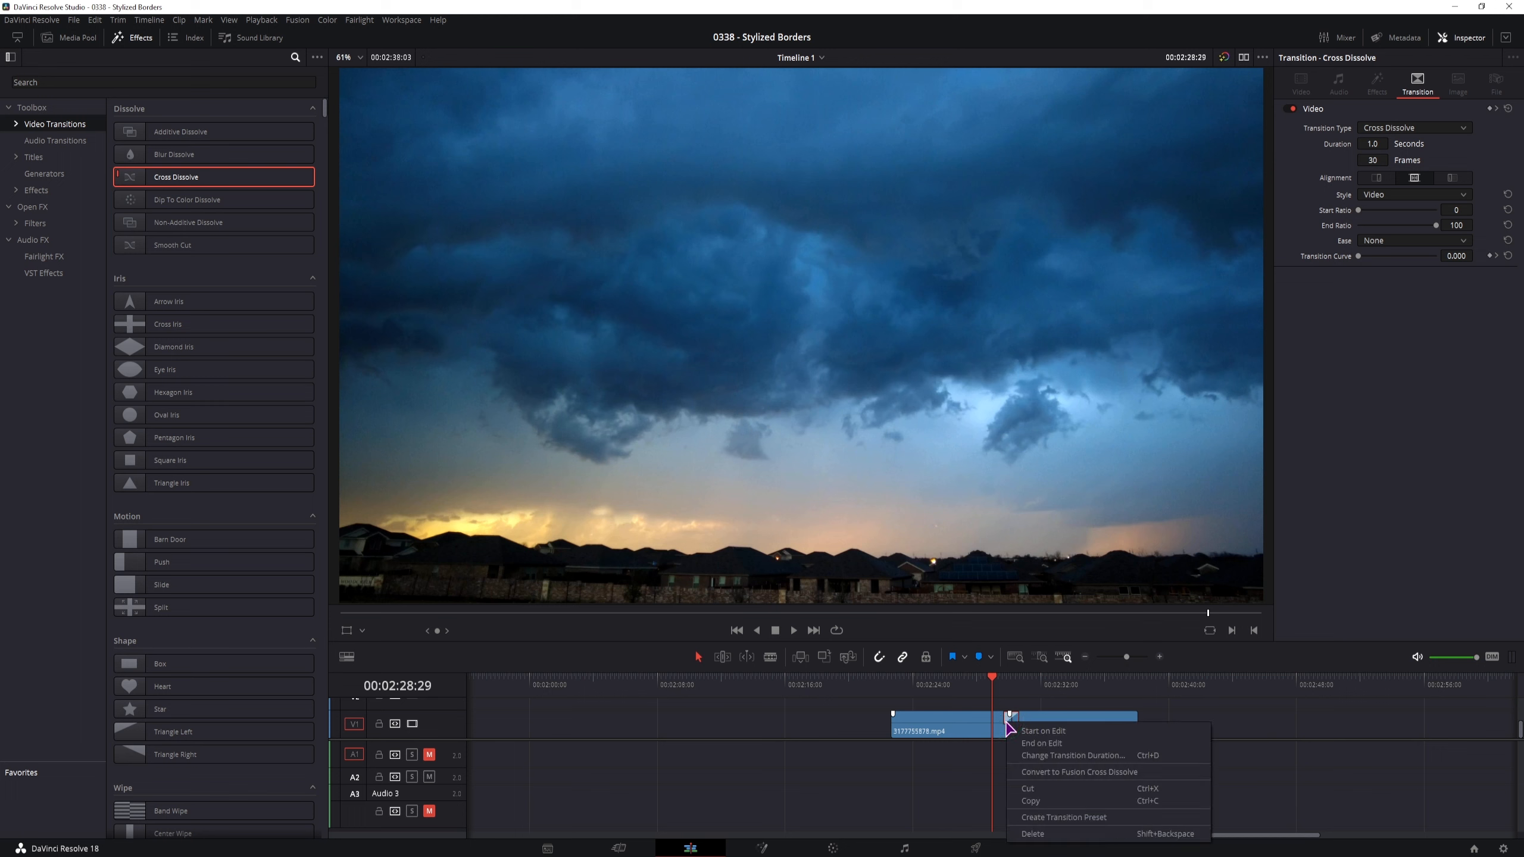
click(1045, 772)
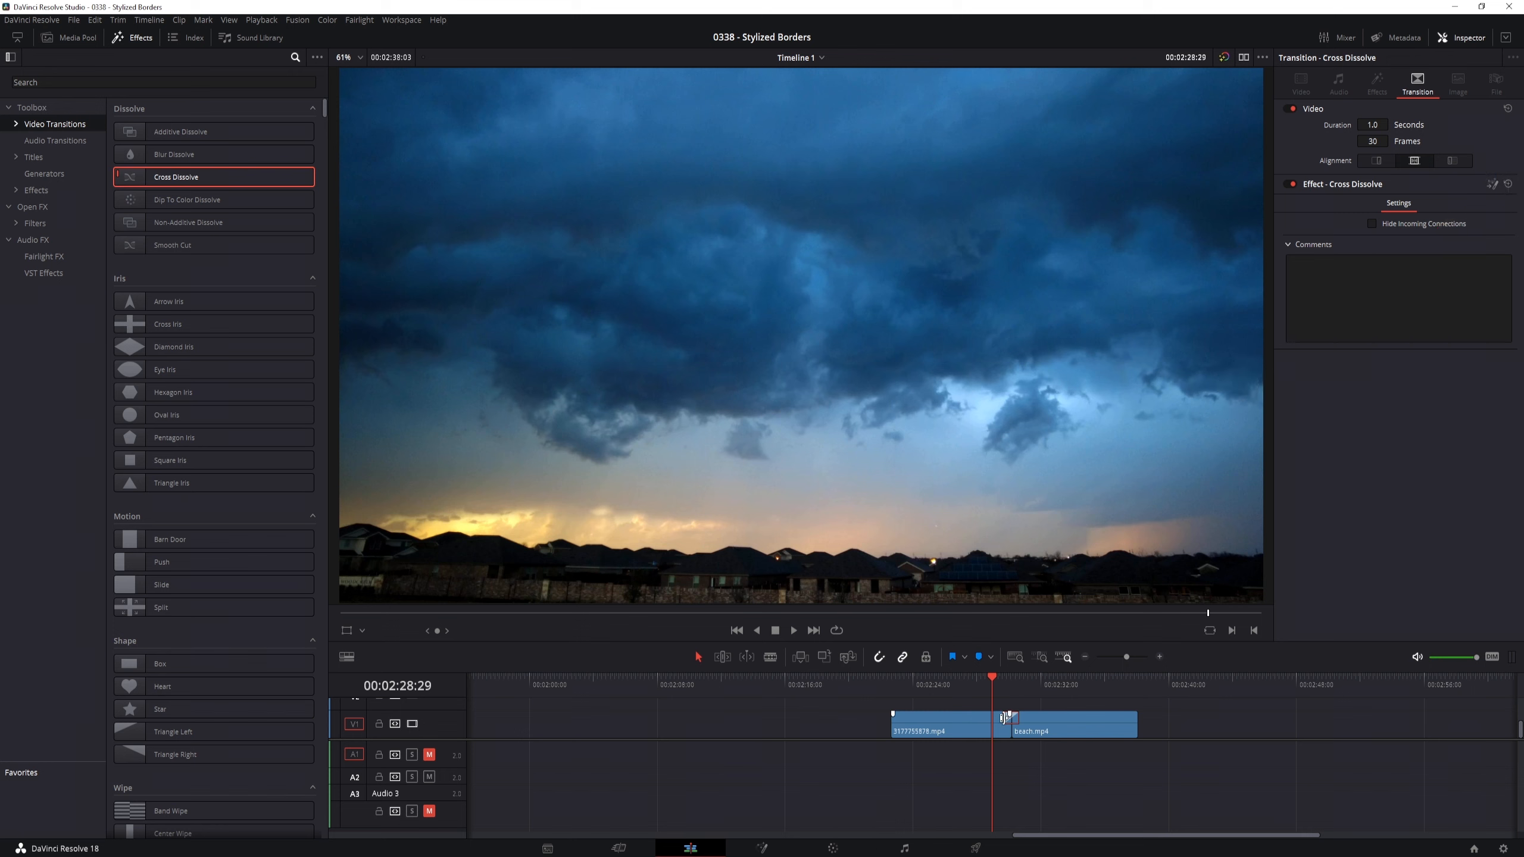
right_click(1006, 720)
right_click(1003, 723)
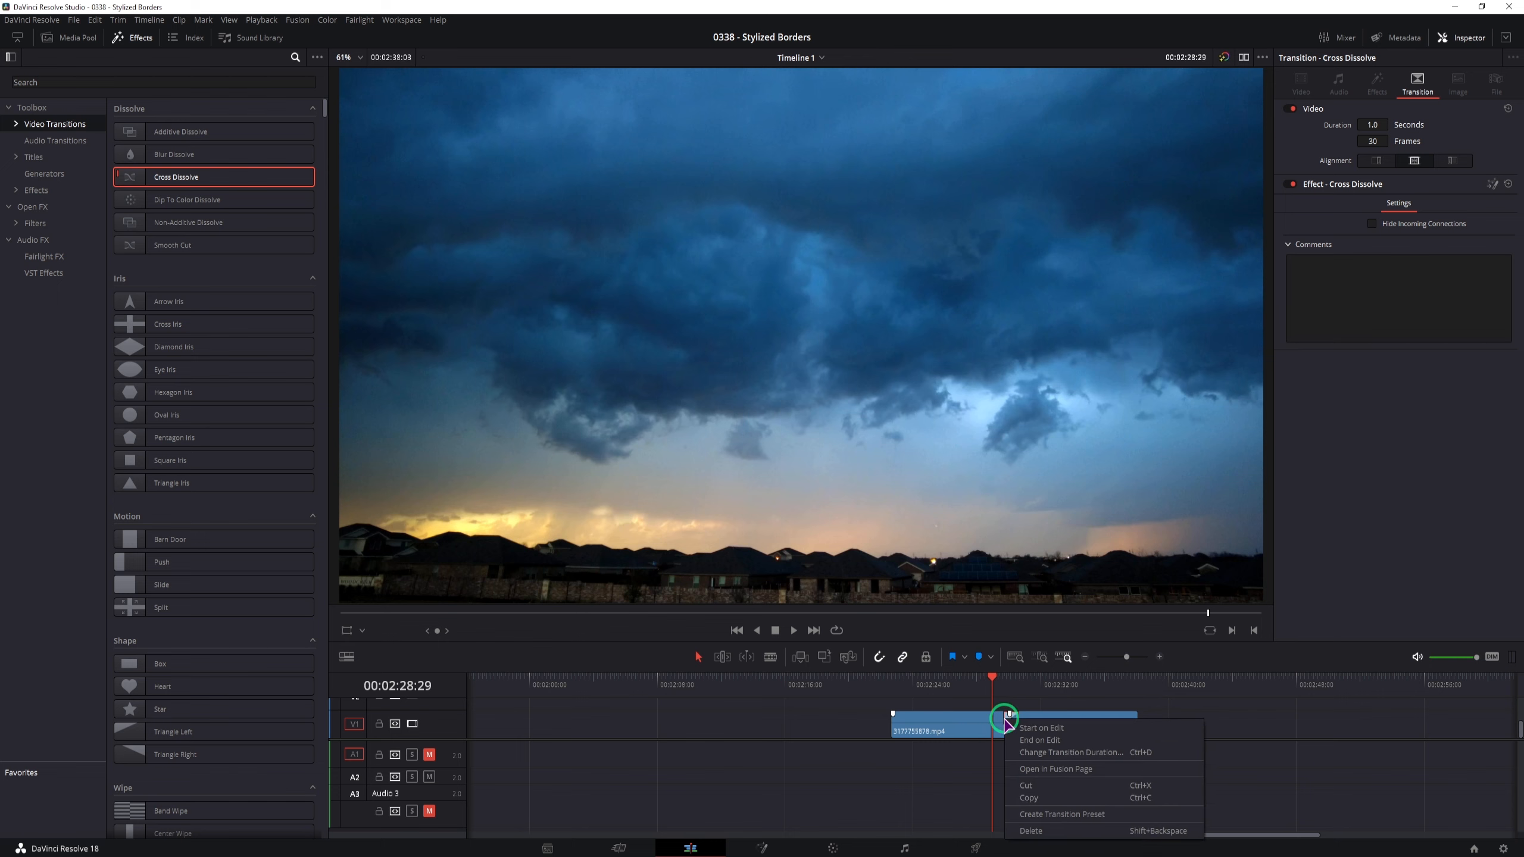
click(1025, 769)
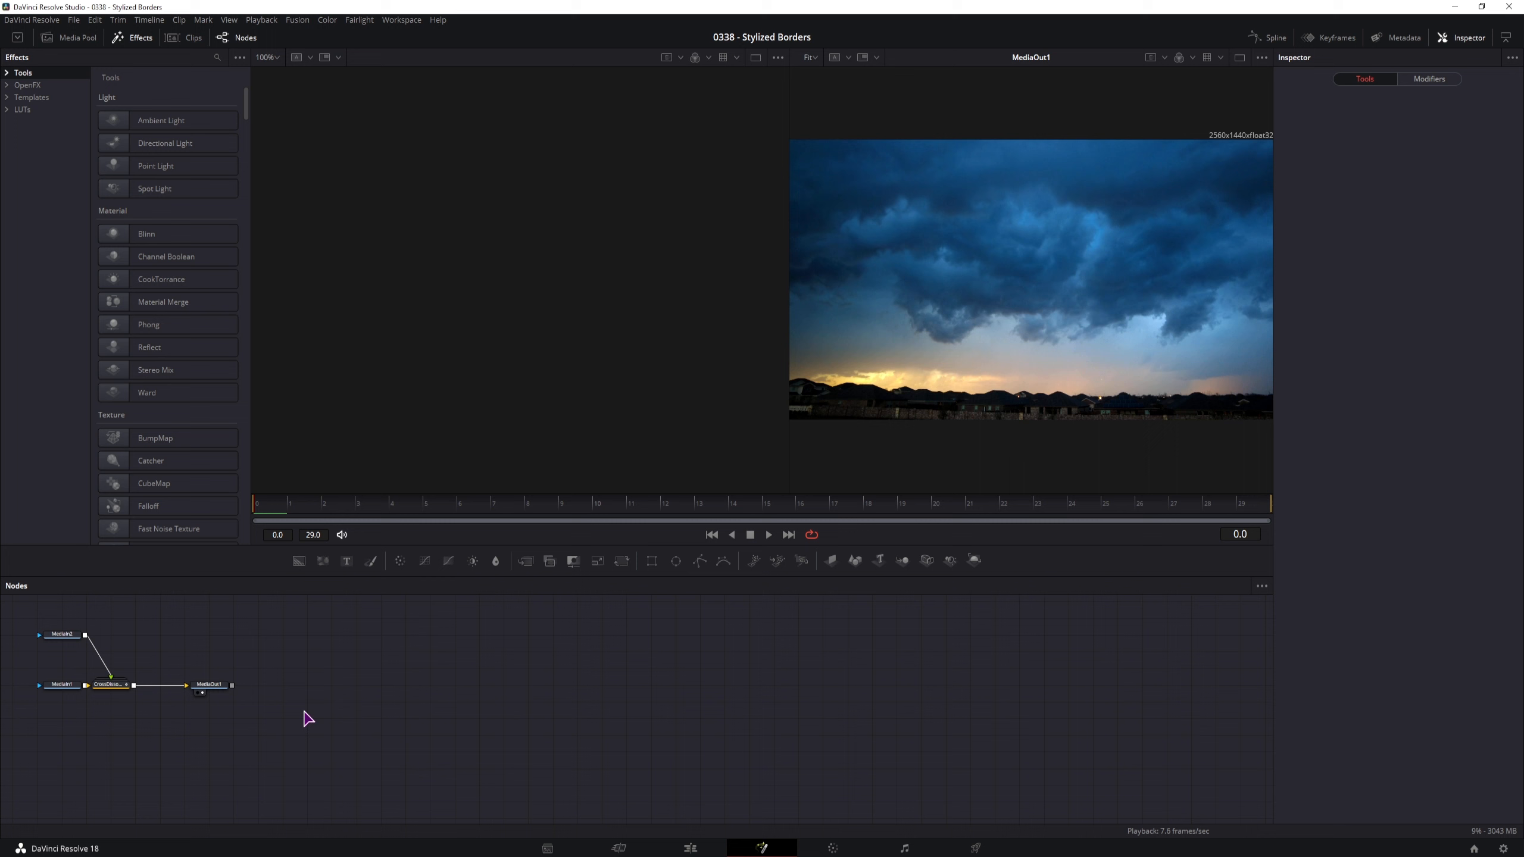
Step: Delete the CrossDissolve node and display MediaIn2 in the first viewer and MediaIn1 in the second
click(245, 681)
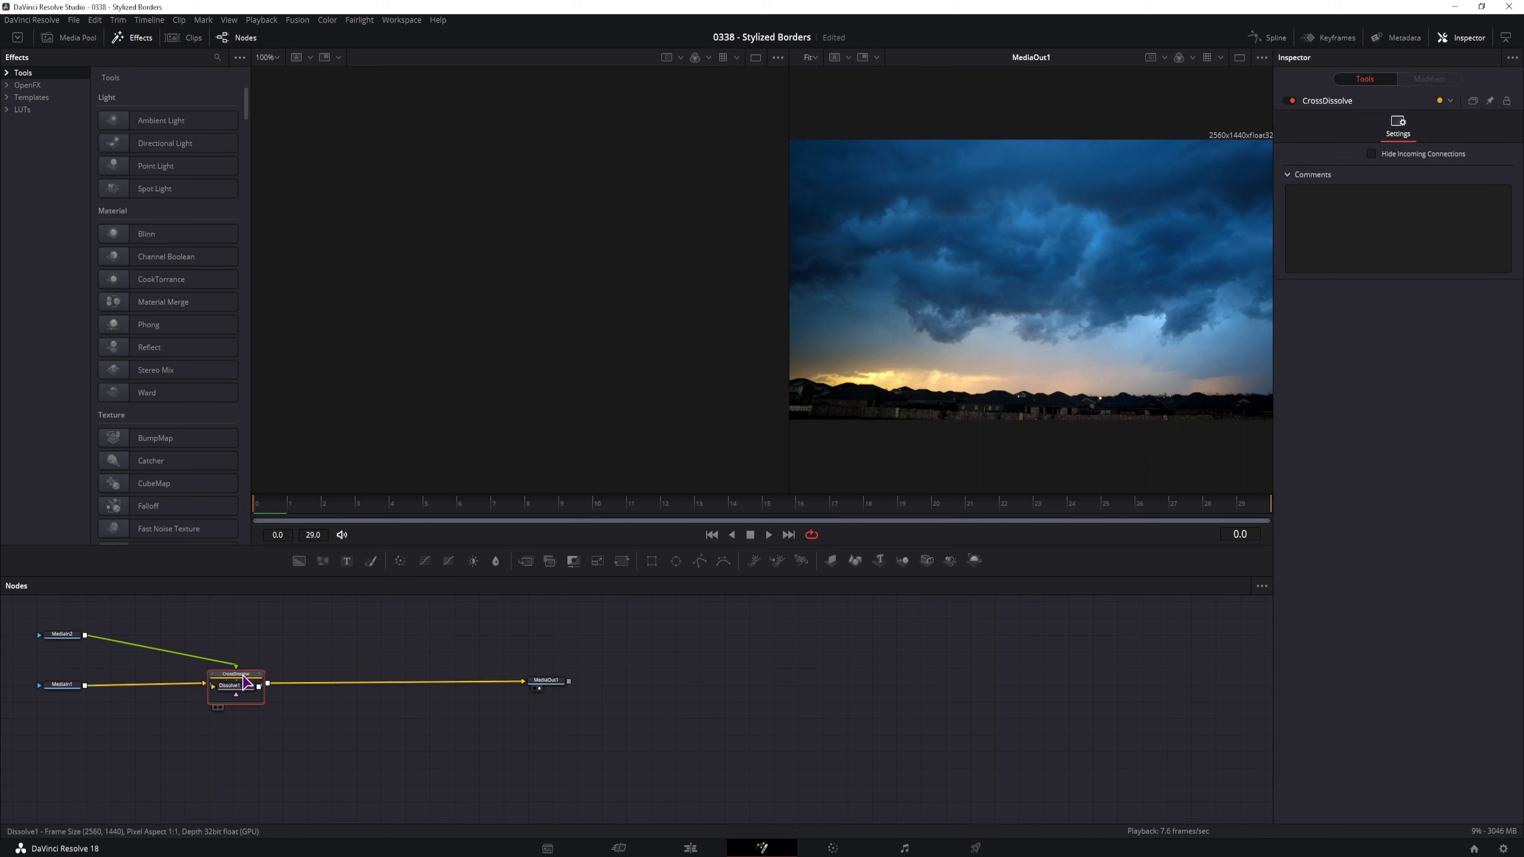
key(Delete)
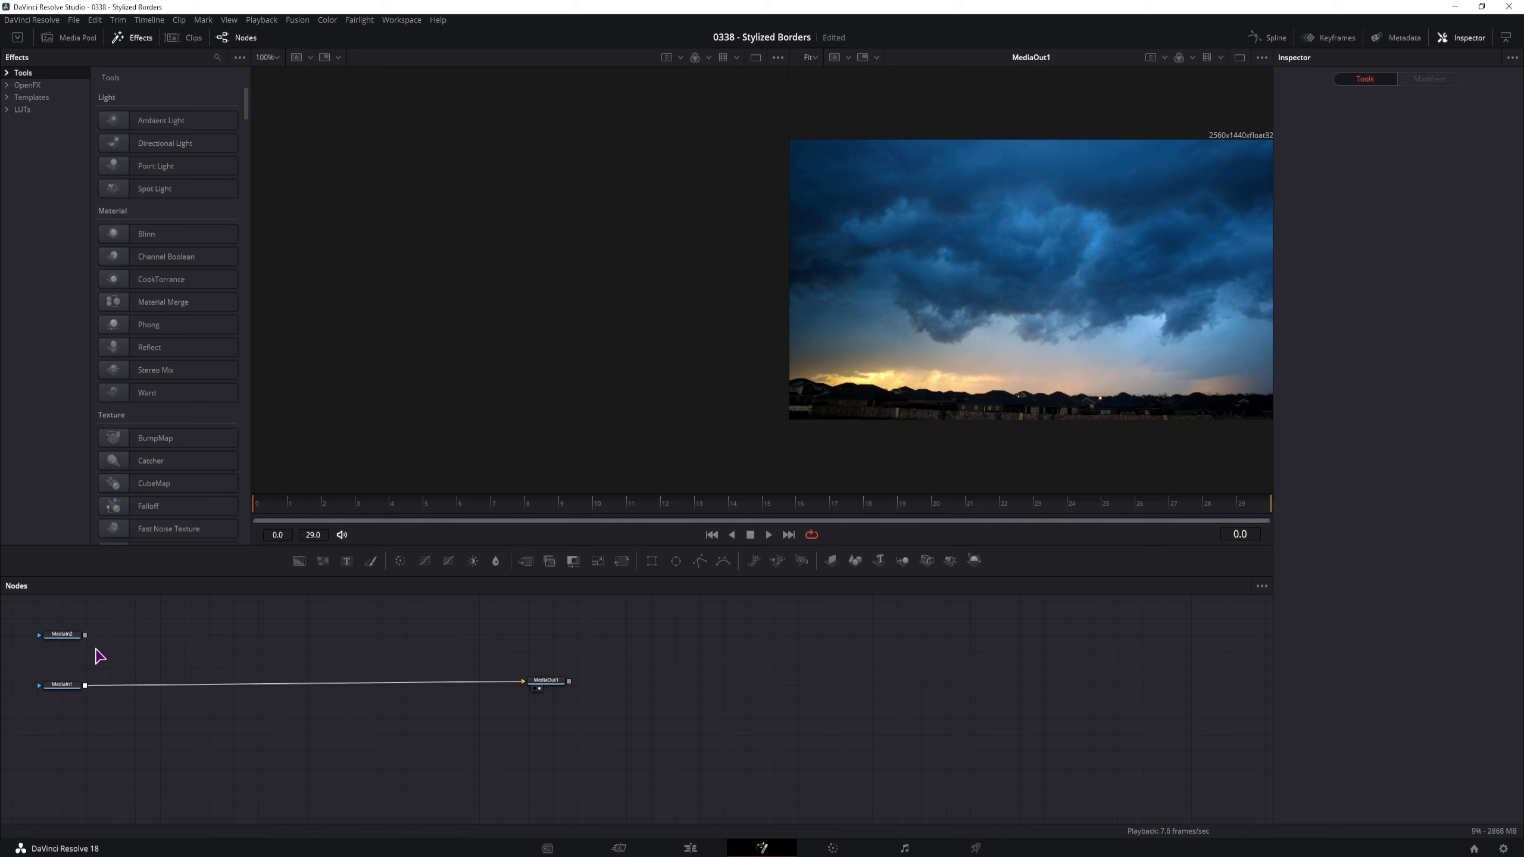
click(67, 638)
key(1)
click(62, 685)
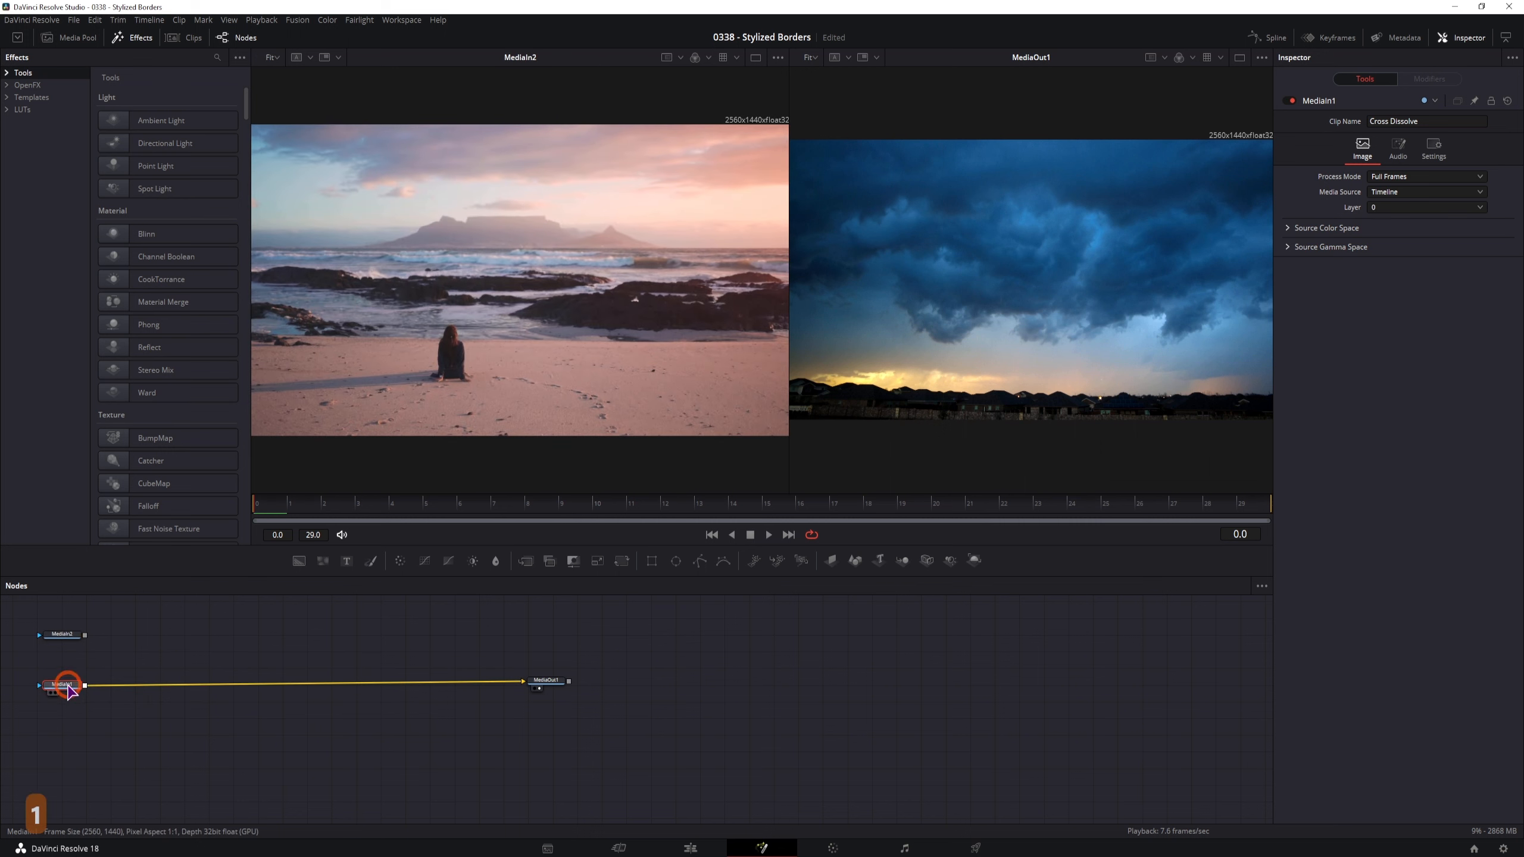
key(2)
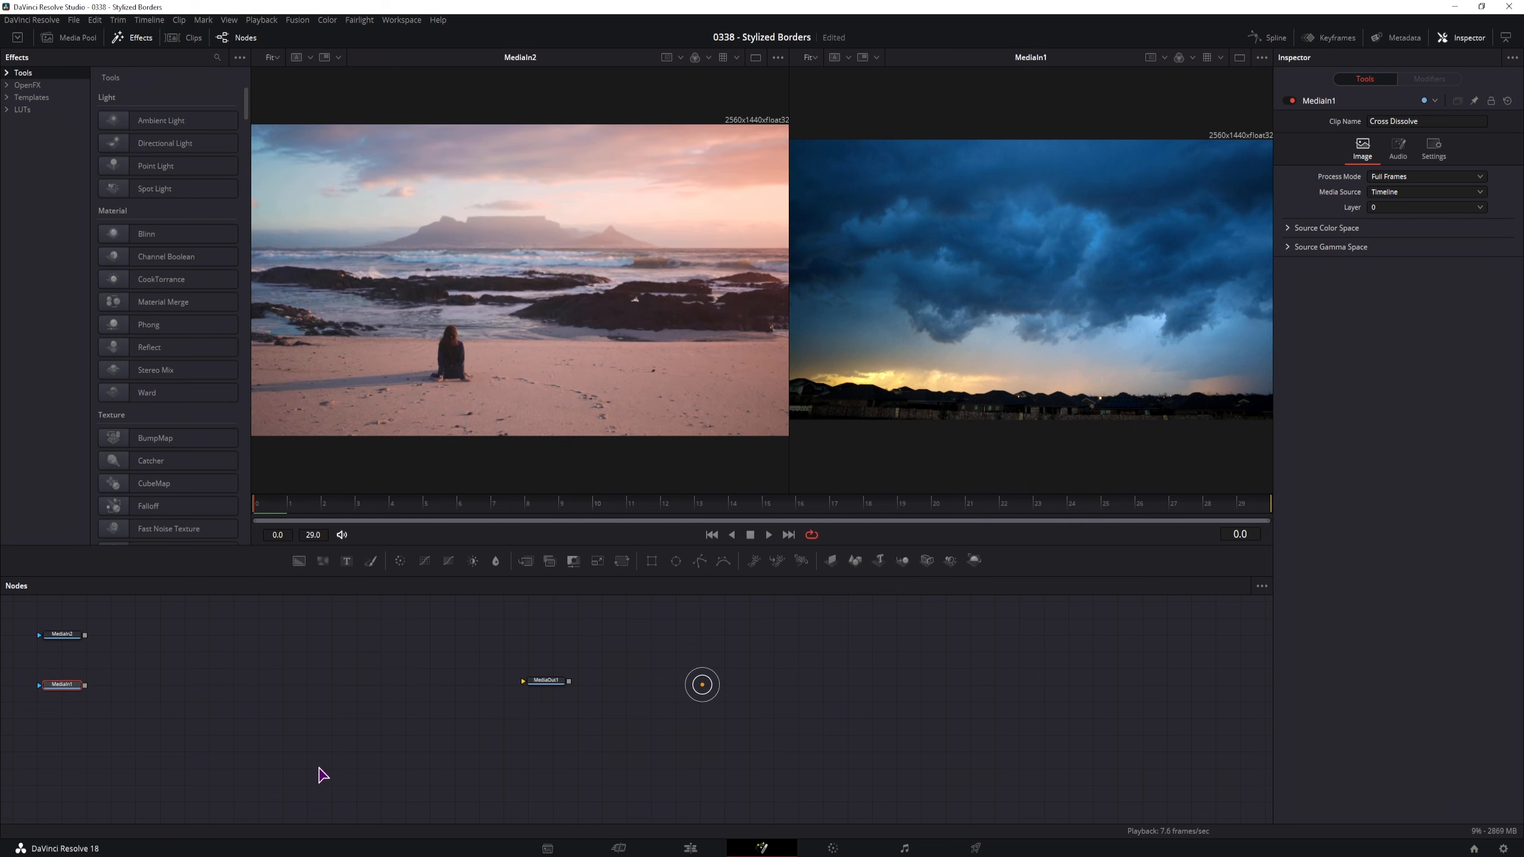
Step: Add an Image Plane 3D node beside the media inputs and a Shape 3D node set apart past MediaOut1
drag(831, 560, 180, 711)
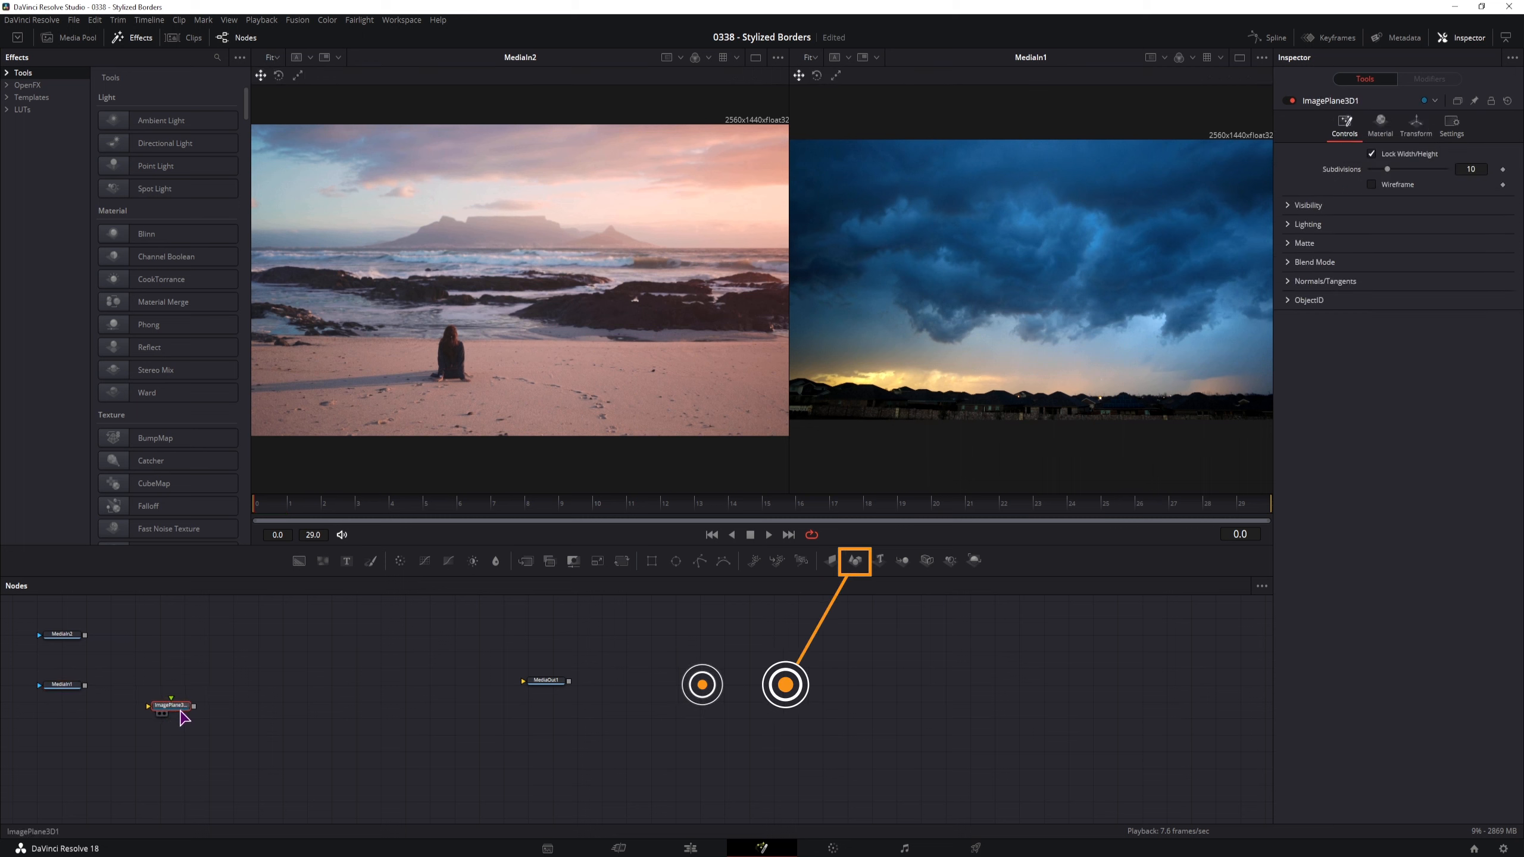
drag(855, 560, 356, 641)
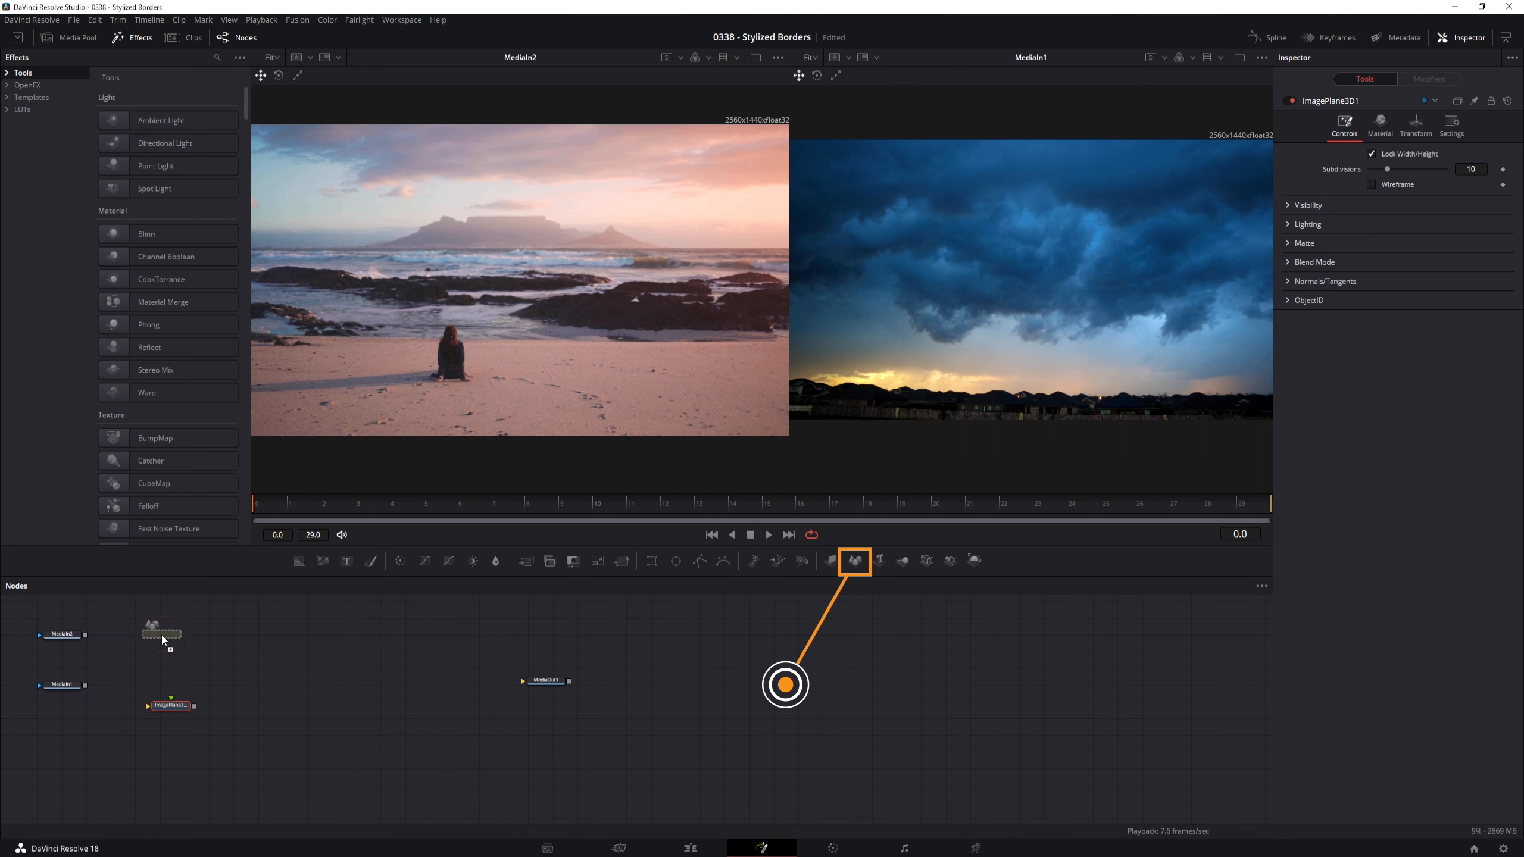
drag(162, 635, 739, 635)
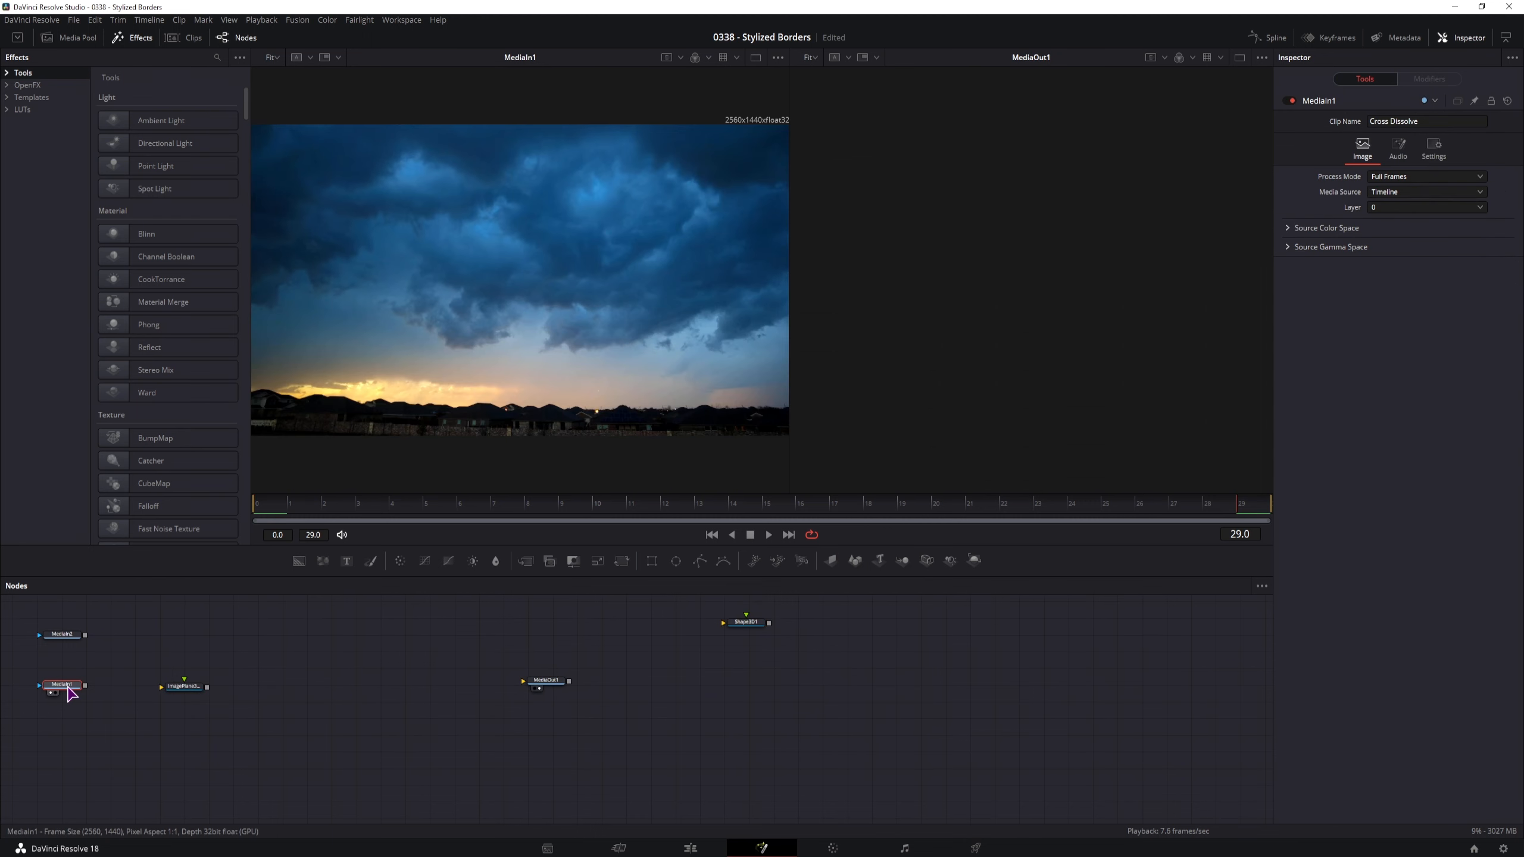
Step: Display MediaIn2 in the second viewer and connect it to the ImagePlane3D1 node
click(65, 637)
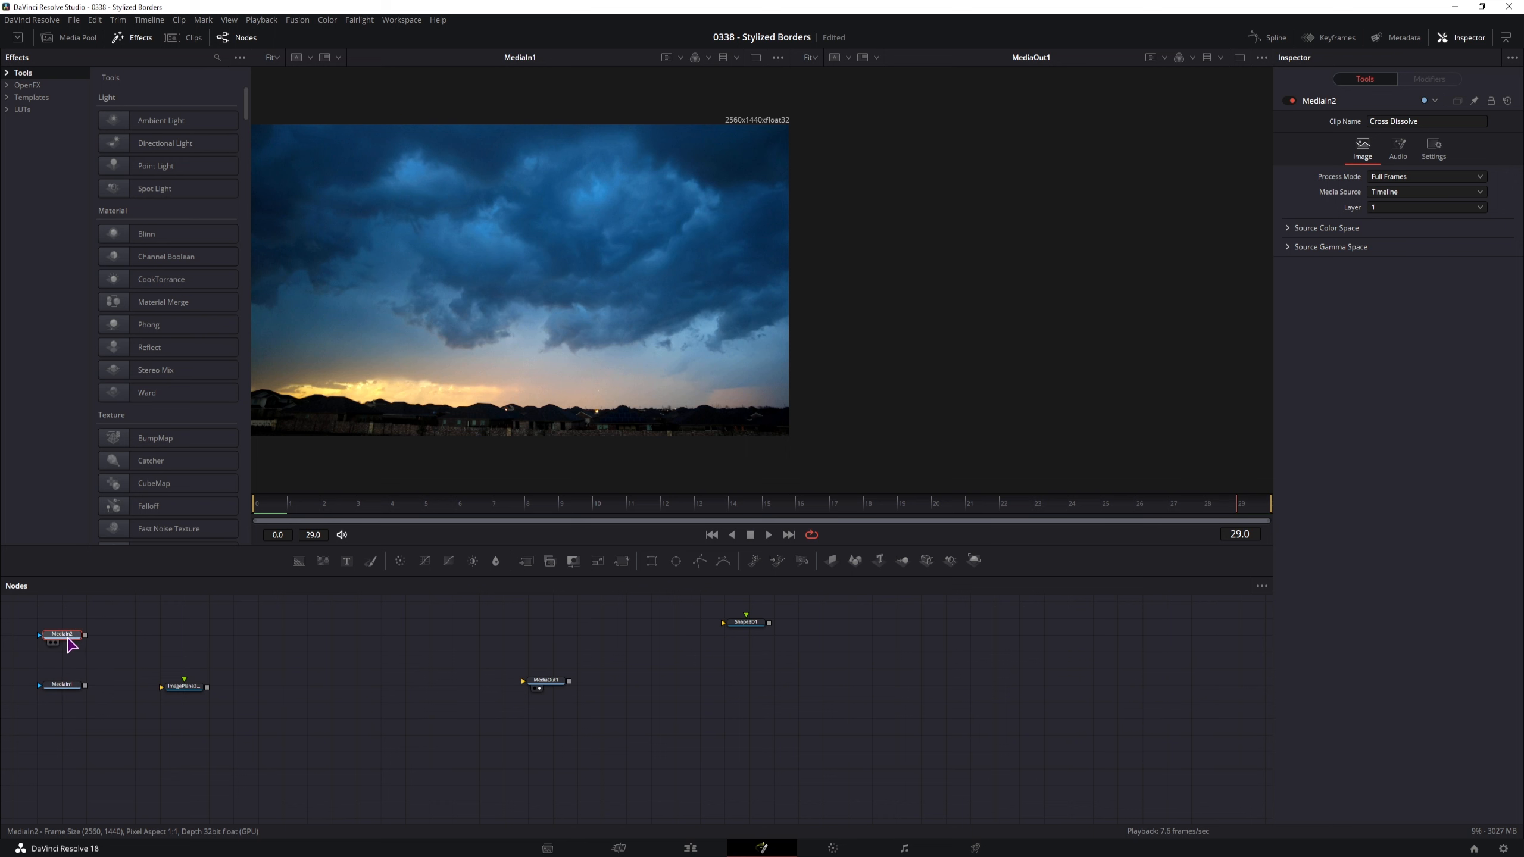
click(56, 643)
click(78, 699)
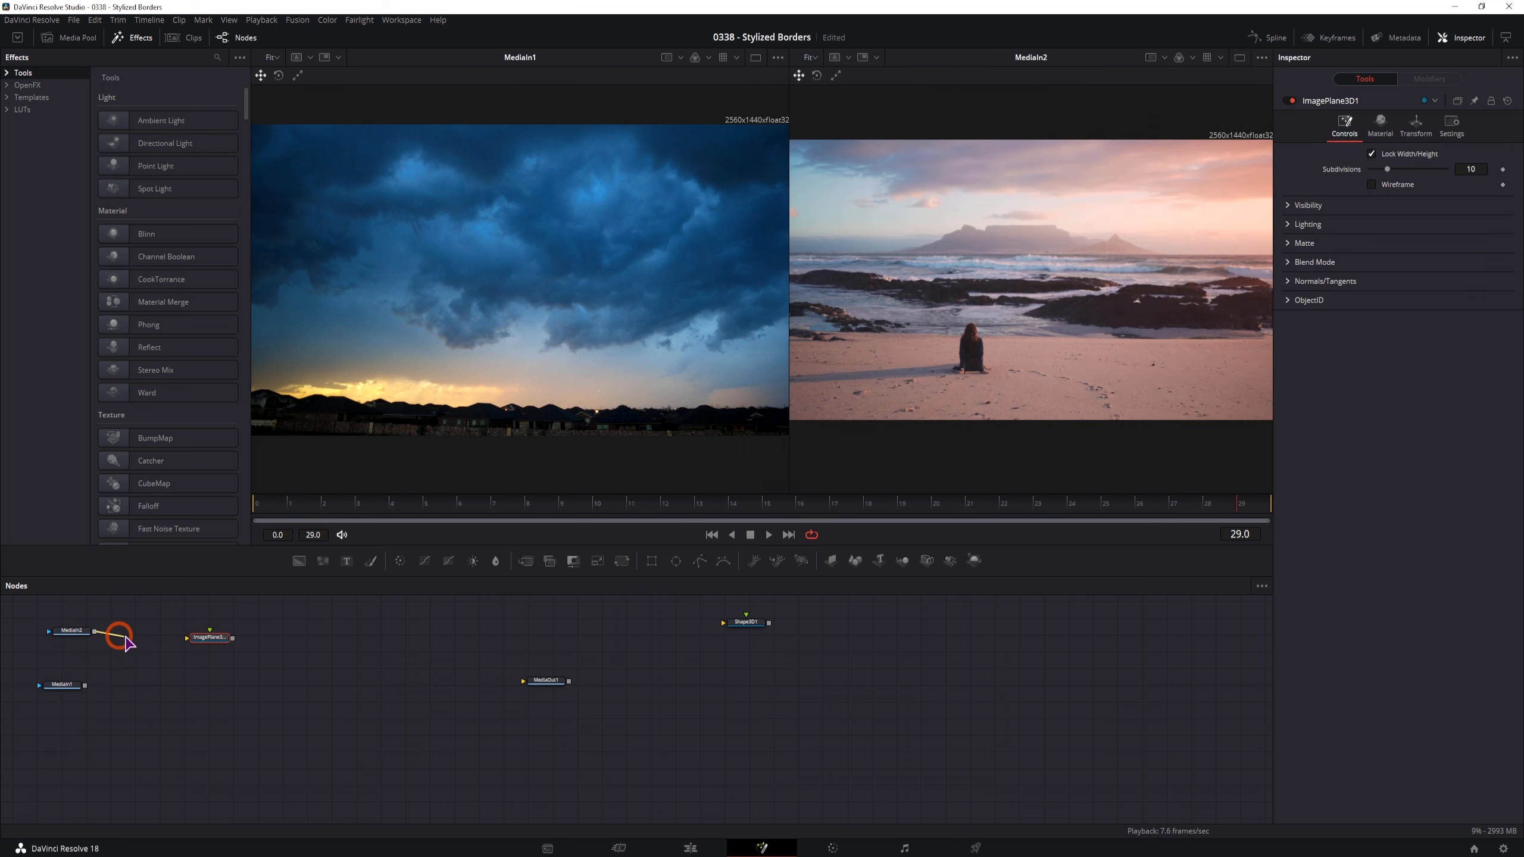
drag(96, 632, 191, 638)
drag(96, 632, 210, 636)
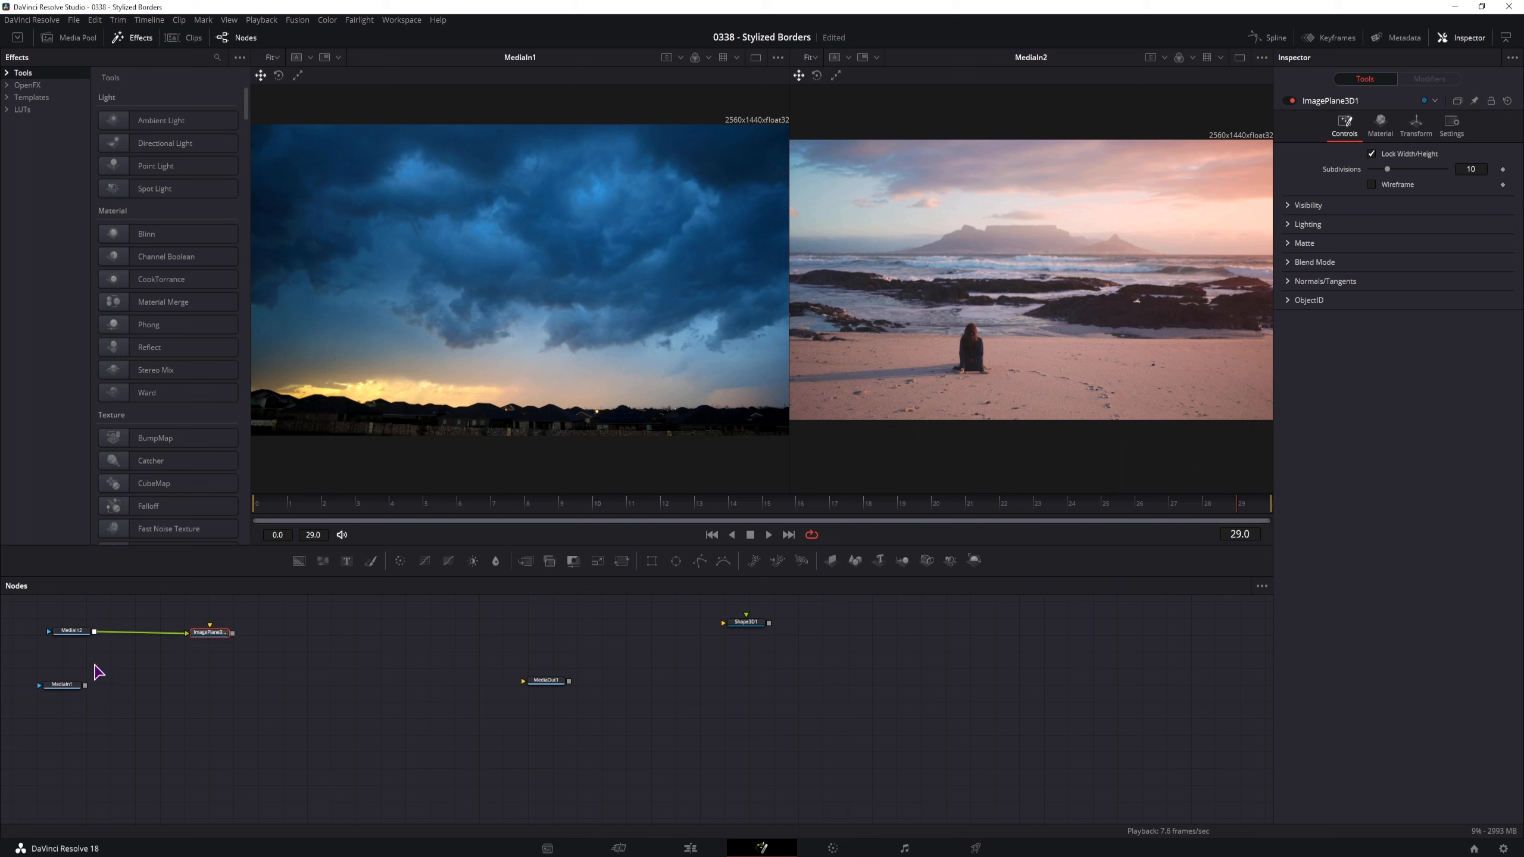
Step: Add a Merge node before MediaOut1 and connect MediaIn1 as its background
drag(526, 563, 424, 696)
drag(85, 685, 401, 692)
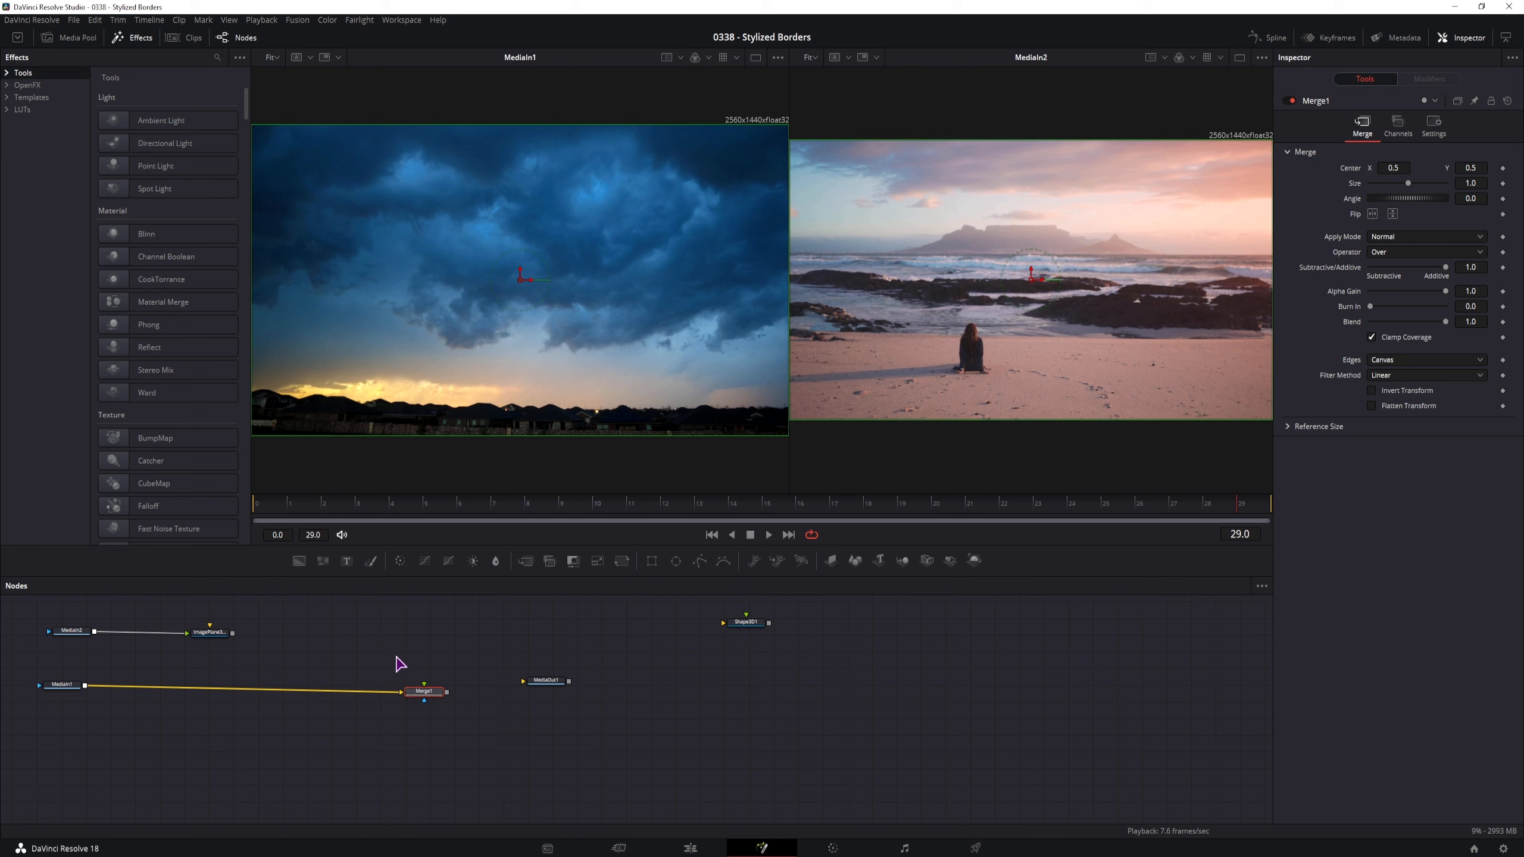
drag(423, 691, 361, 692)
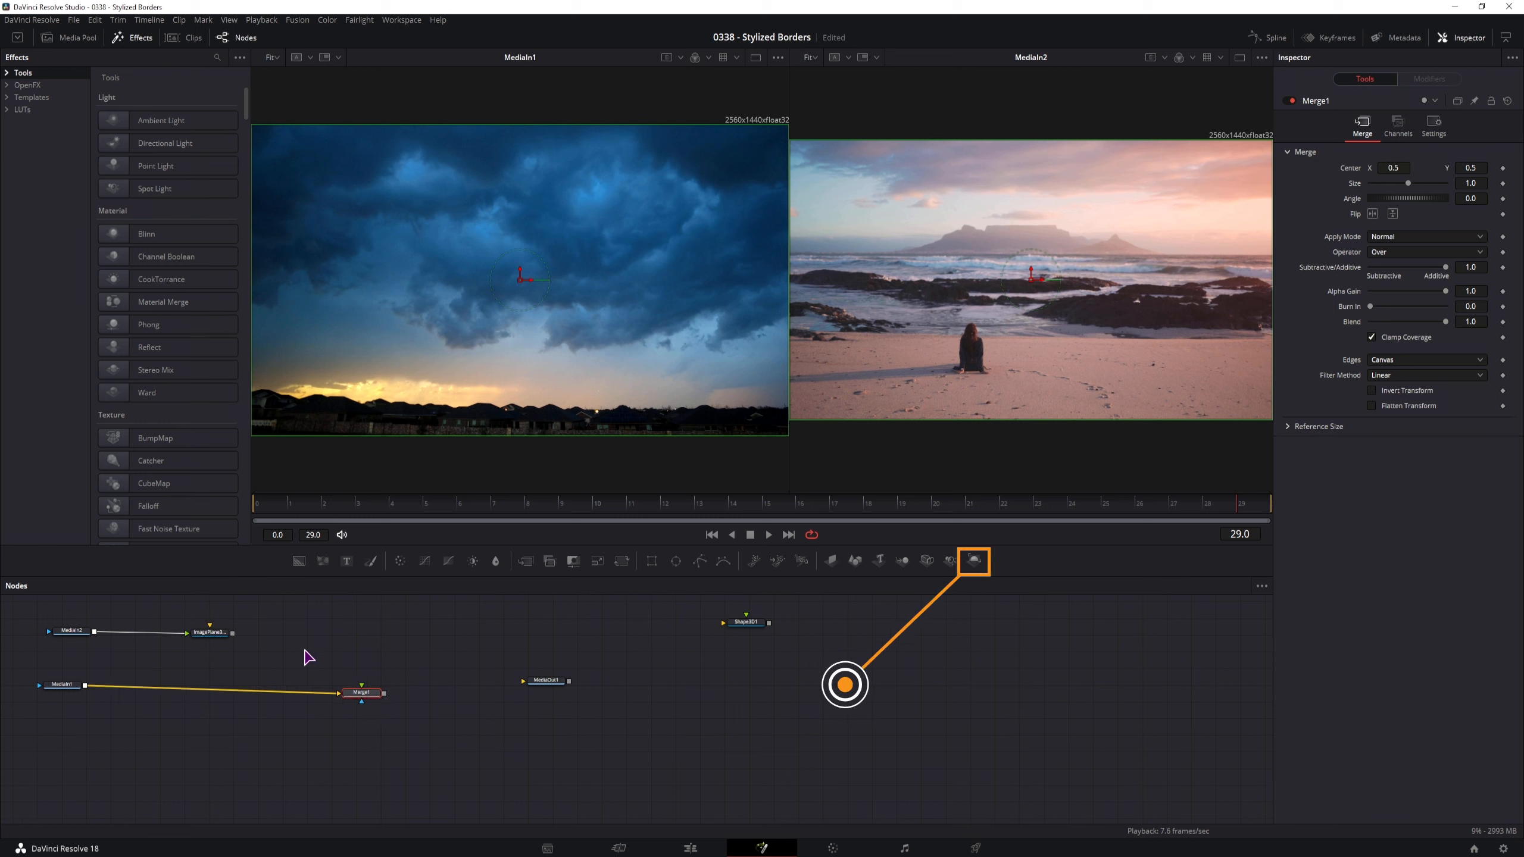
Step: Add a Renderer 3D node between ImagePlane3D1 and the Merge foreground, and connect the Merge to MediaOut1
drag(973, 560, 327, 642)
drag(351, 650, 537, 688)
click(382, 696)
click(63, 685)
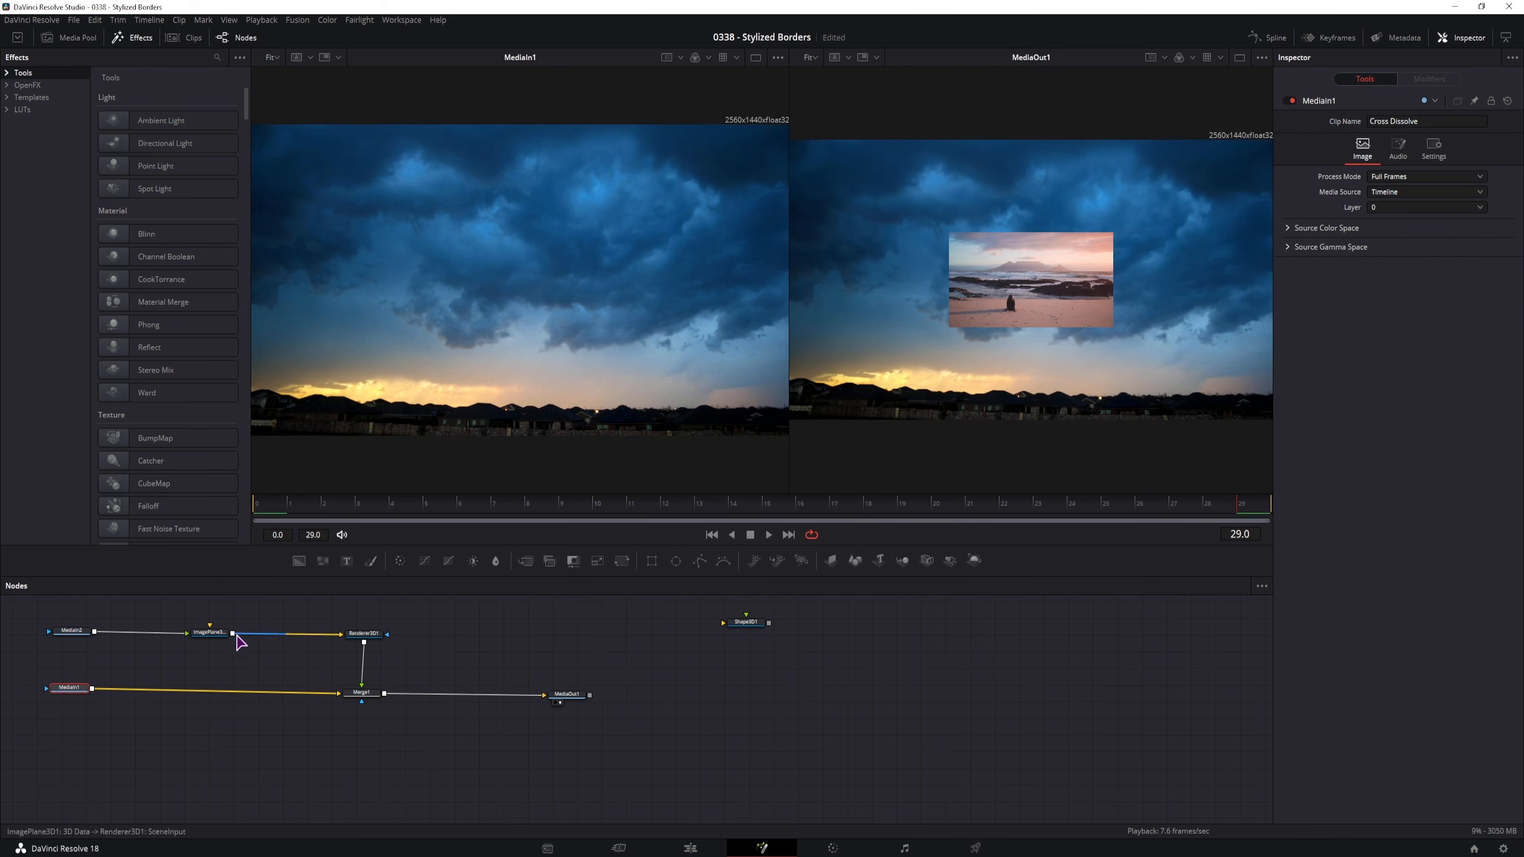
Step: Scale ImagePlane3D1 to about 2.9457 so the beach clip fills the whole frame to its corner
click(210, 633)
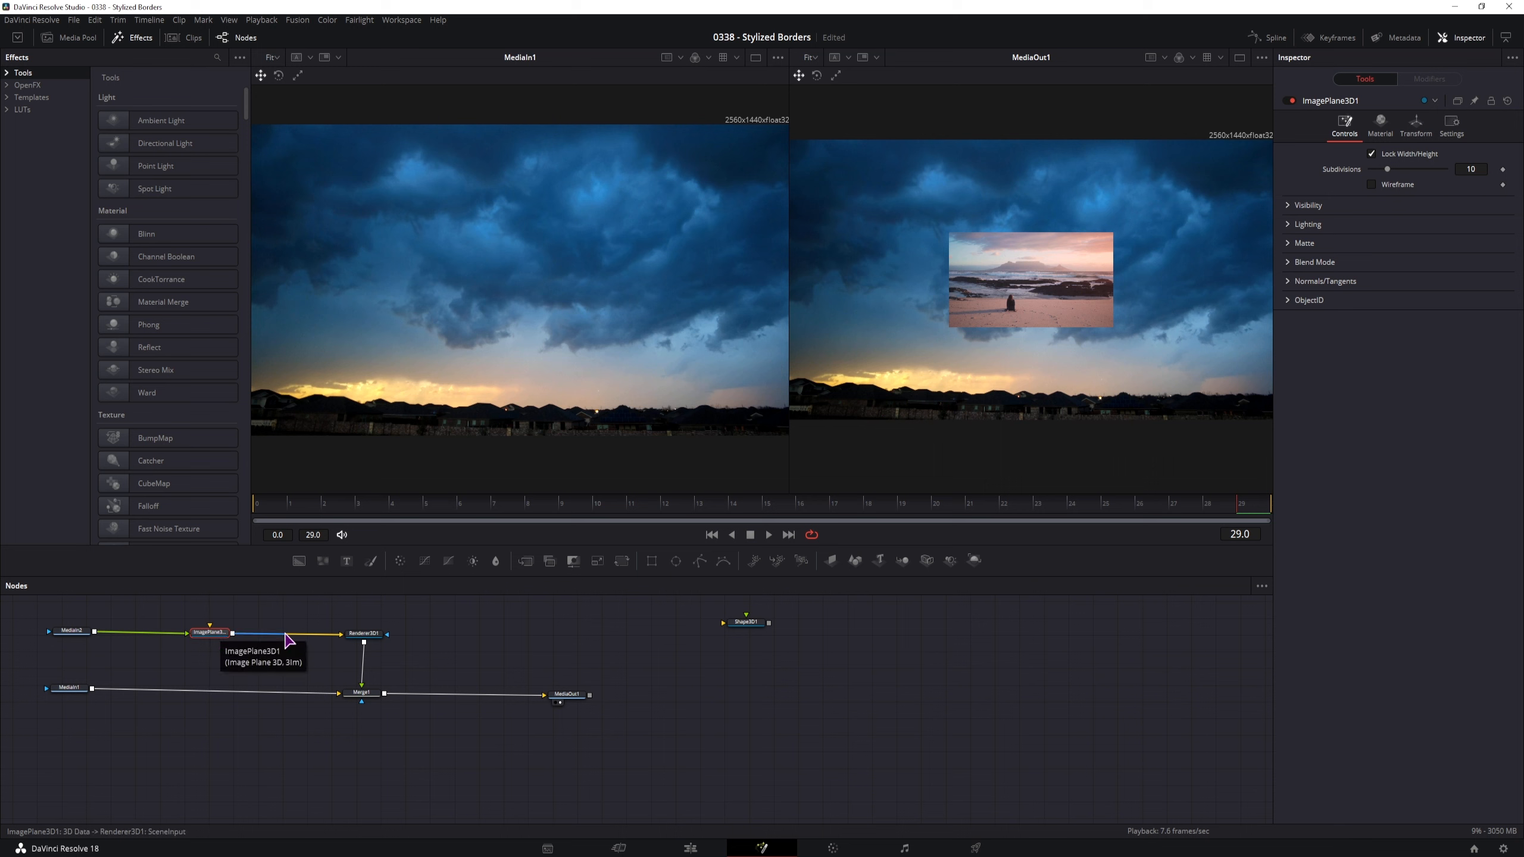
click(1420, 128)
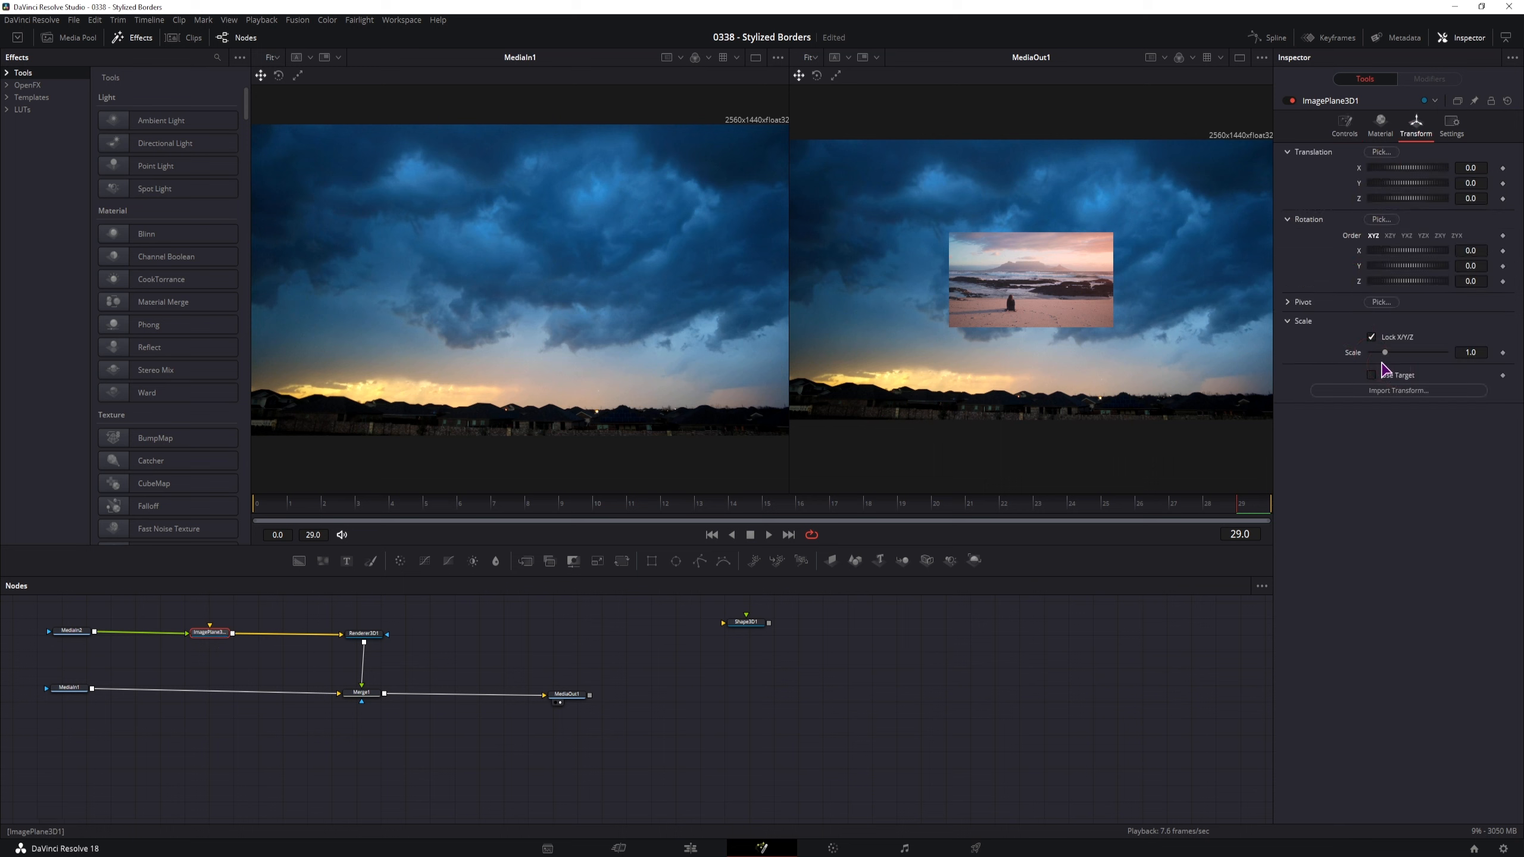
drag(1386, 354, 1414, 355)
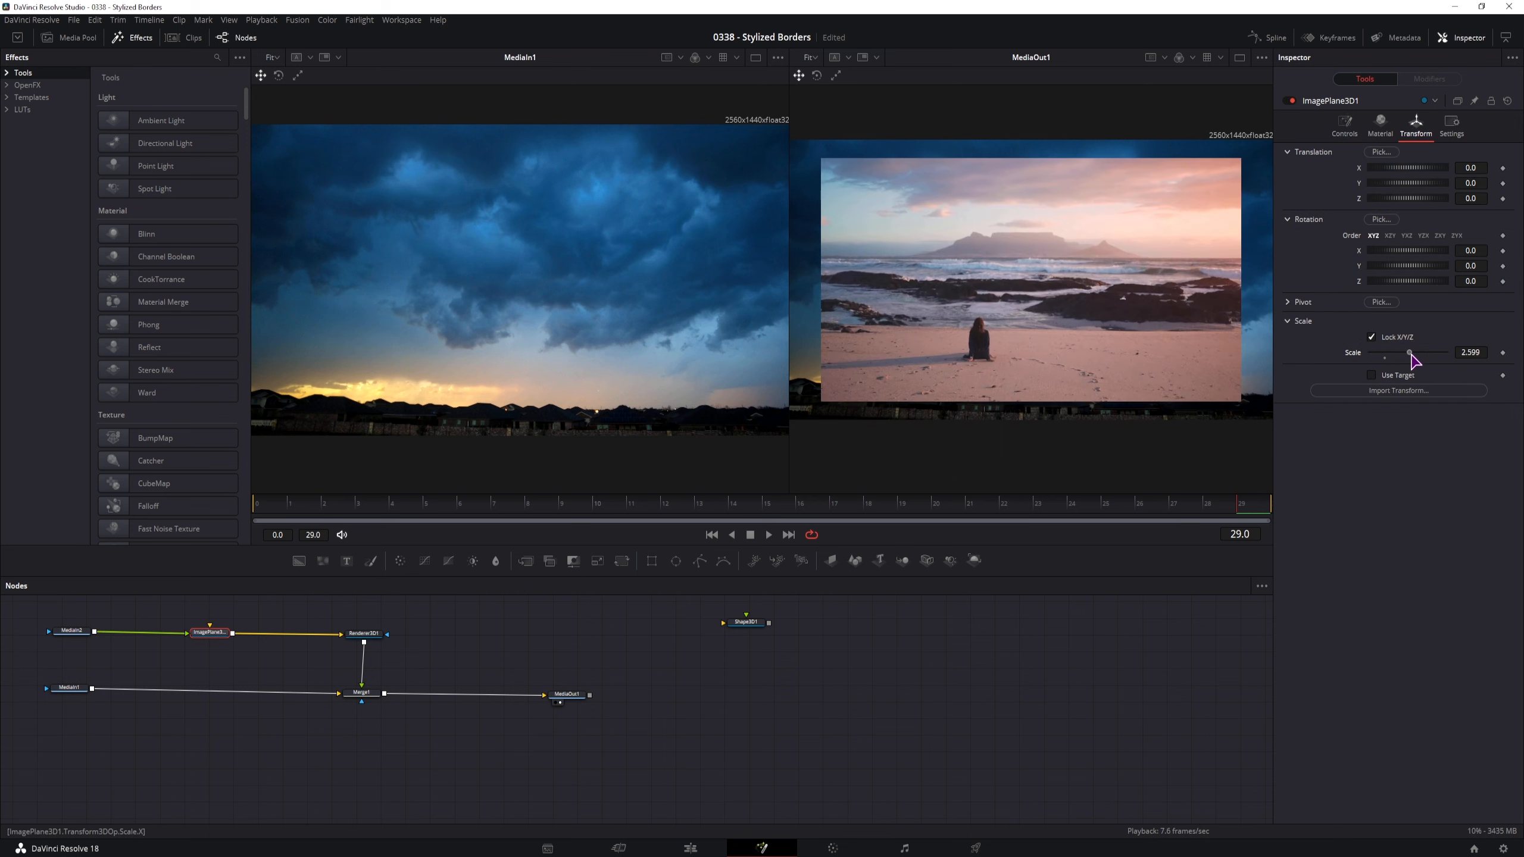
scroll(1103, 156, up, 3)
scroll(1055, 138, up, 6)
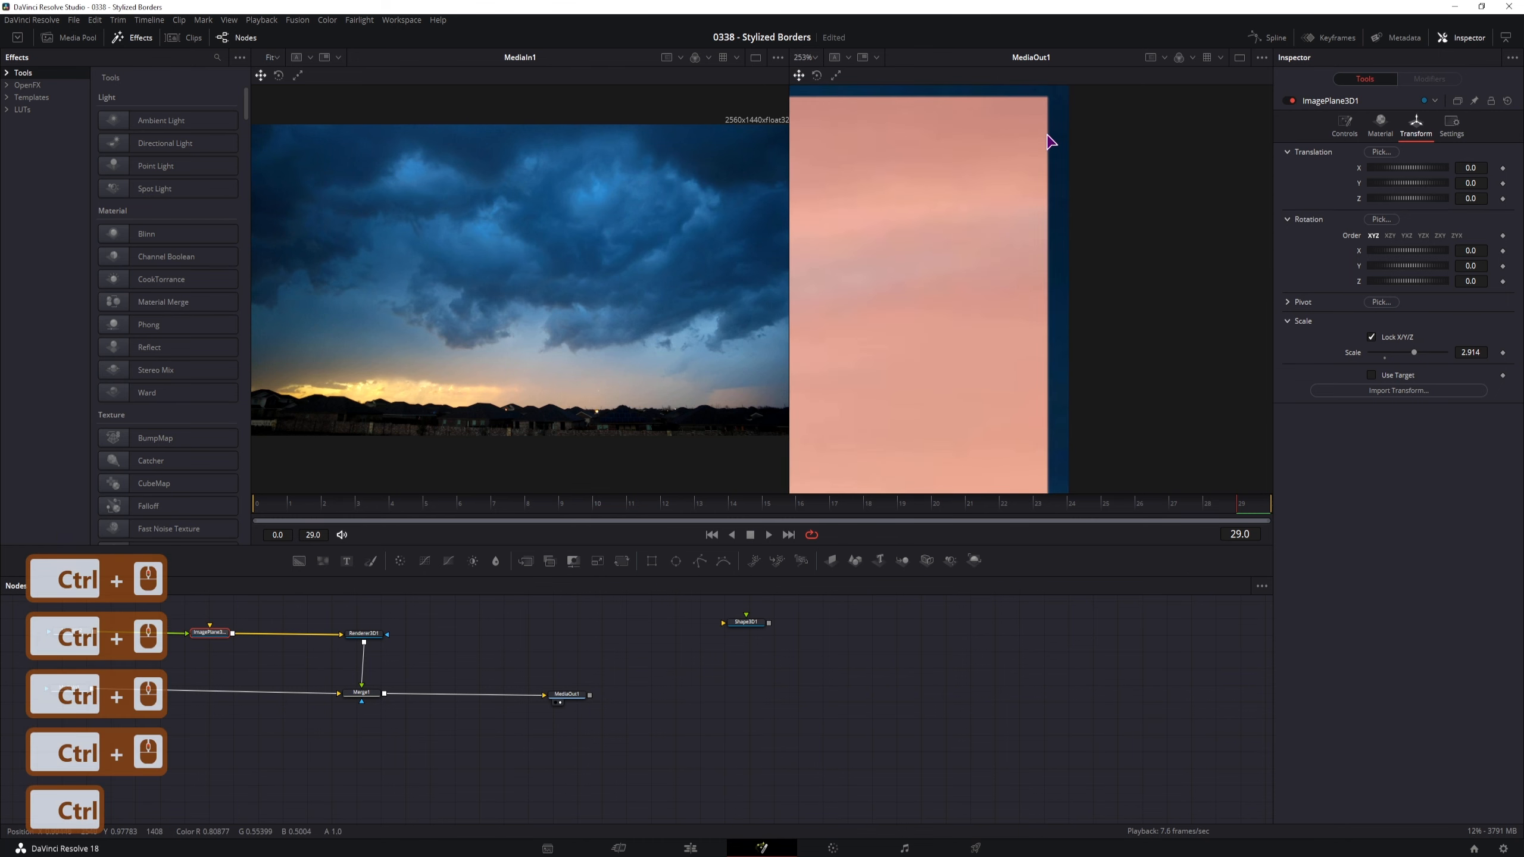
scroll(1065, 191, up, 2)
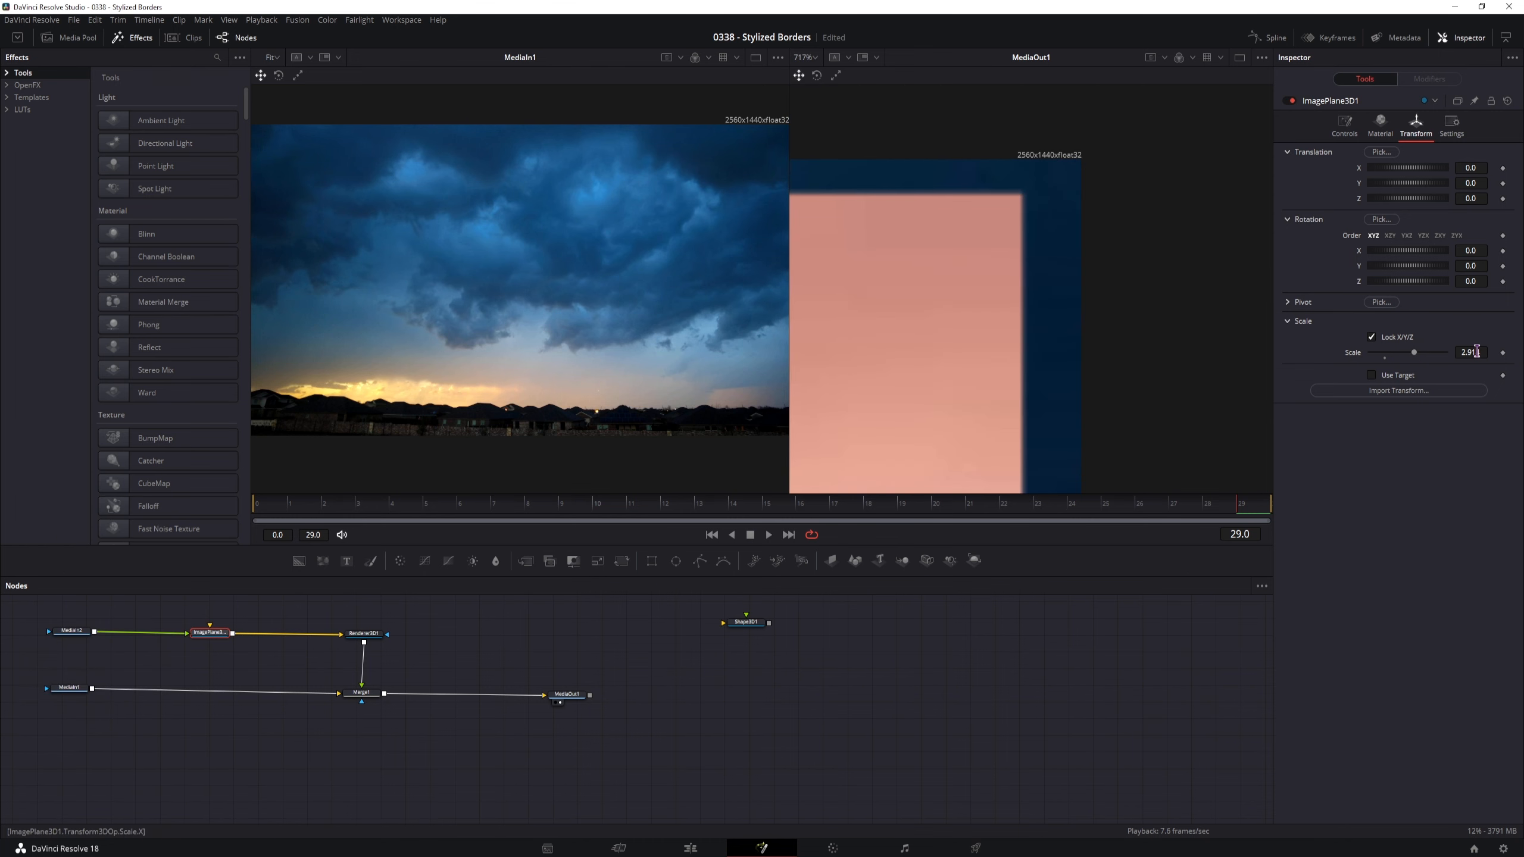
scroll(1469, 352, up, 6)
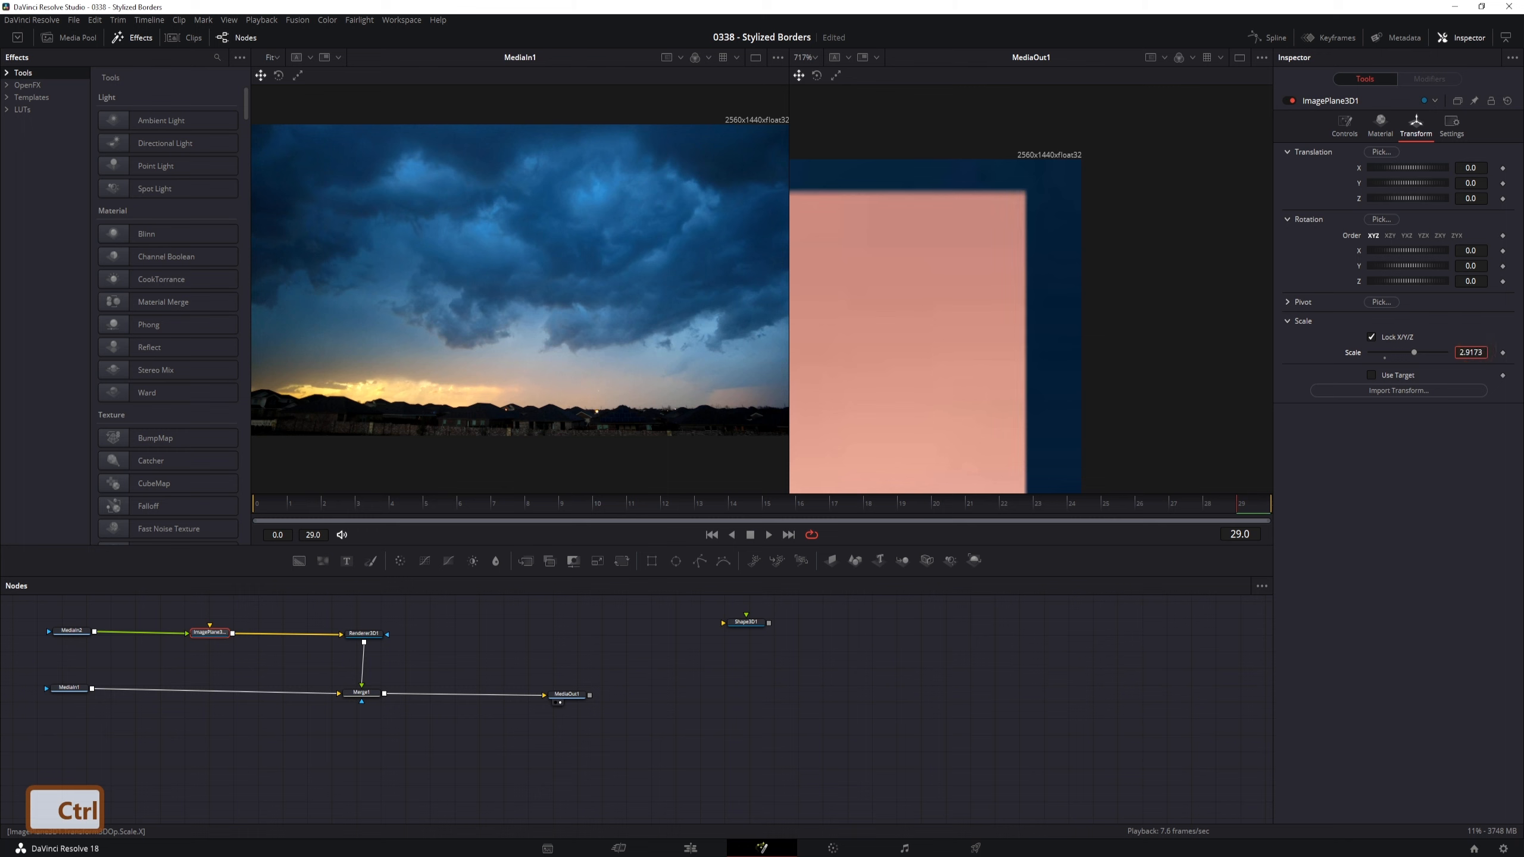
scroll(1470, 352, up, 10)
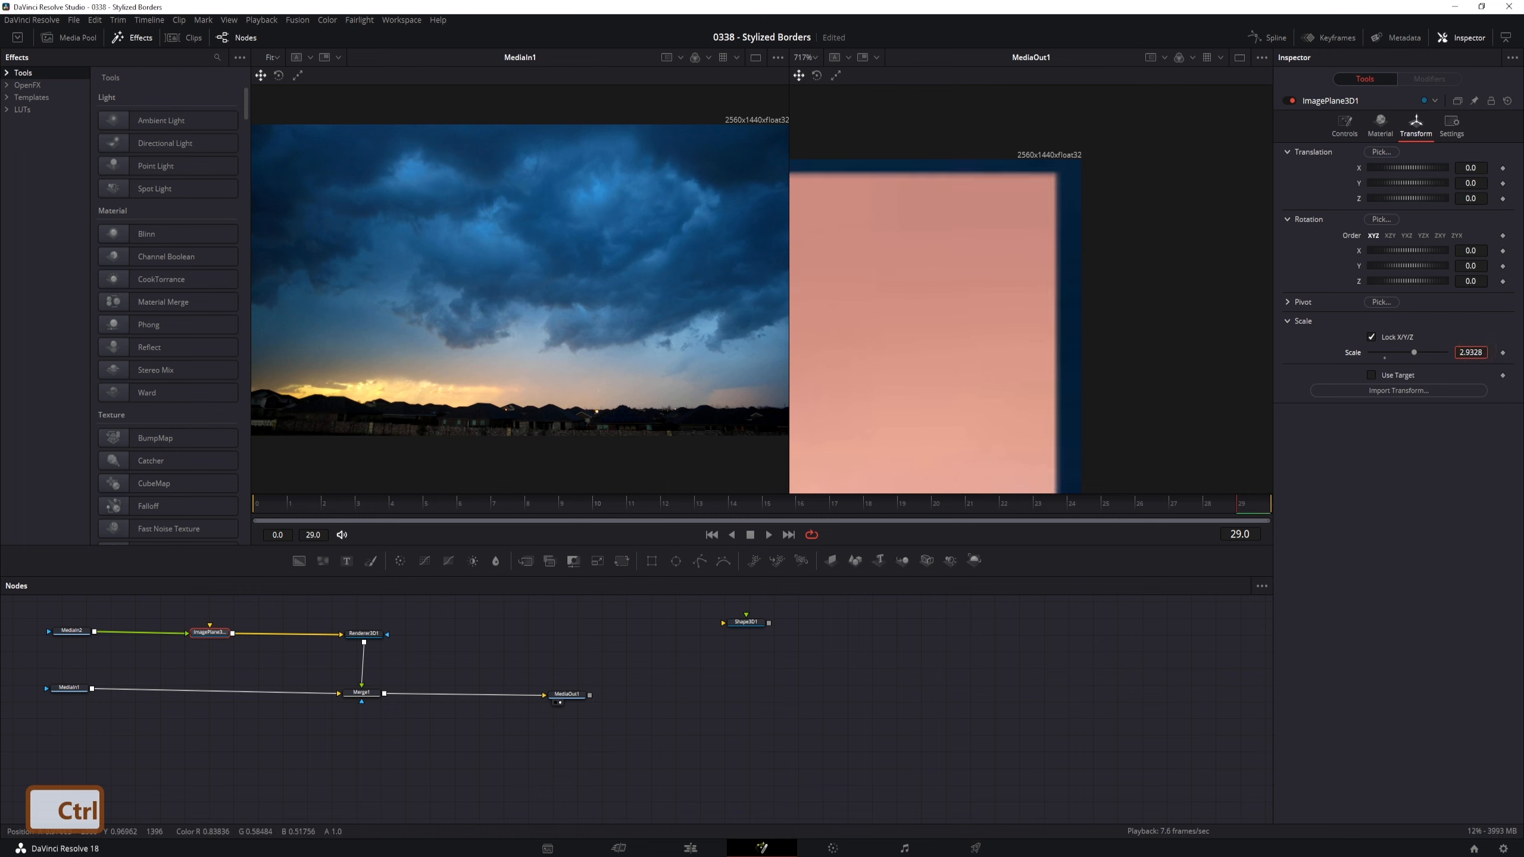
scroll(1469, 351, up, 5)
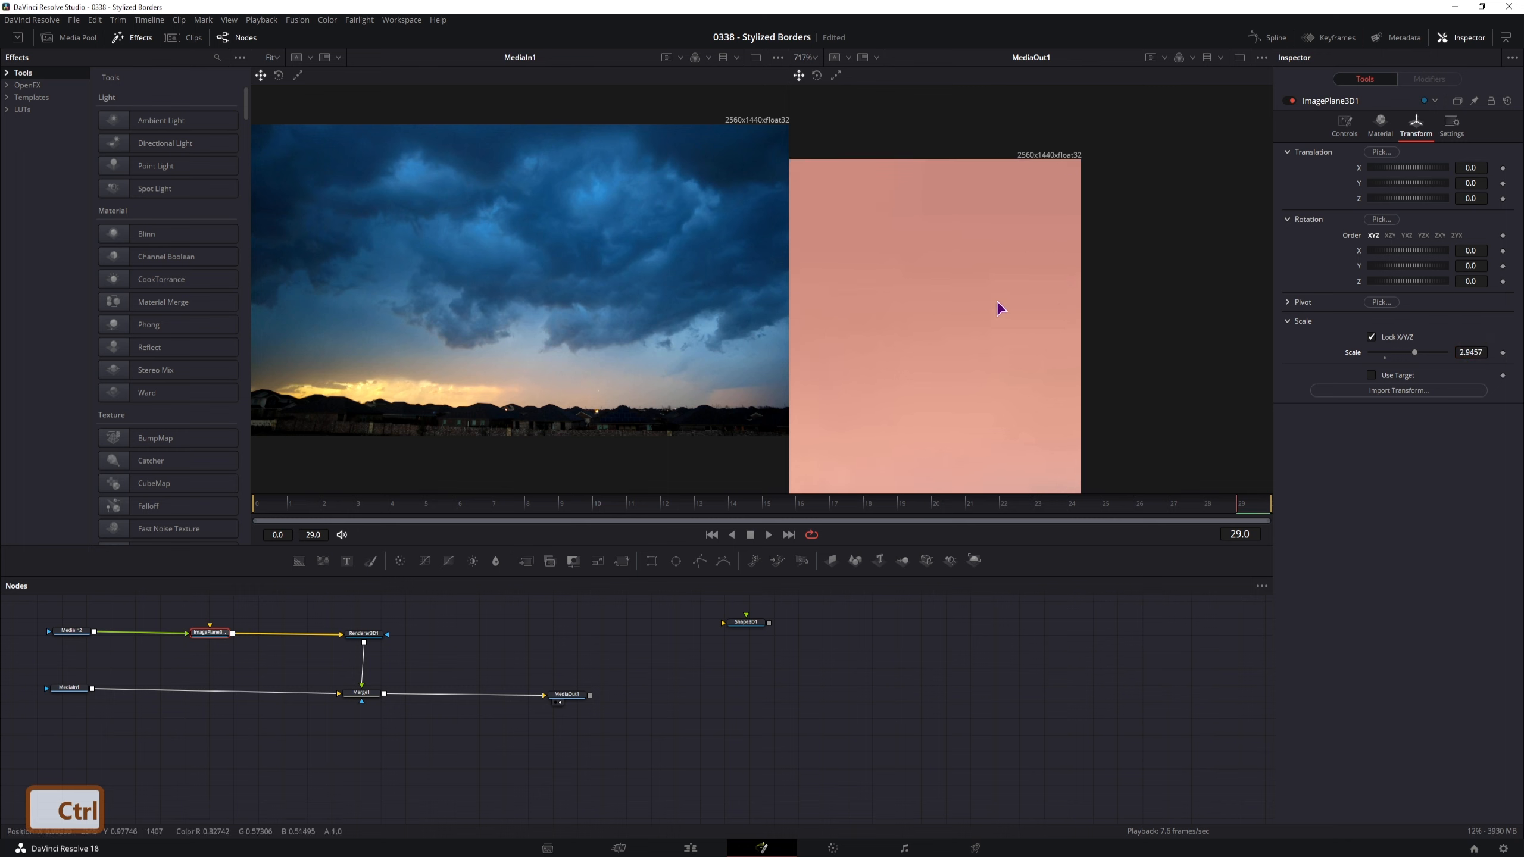
scroll(997, 303, up, 3)
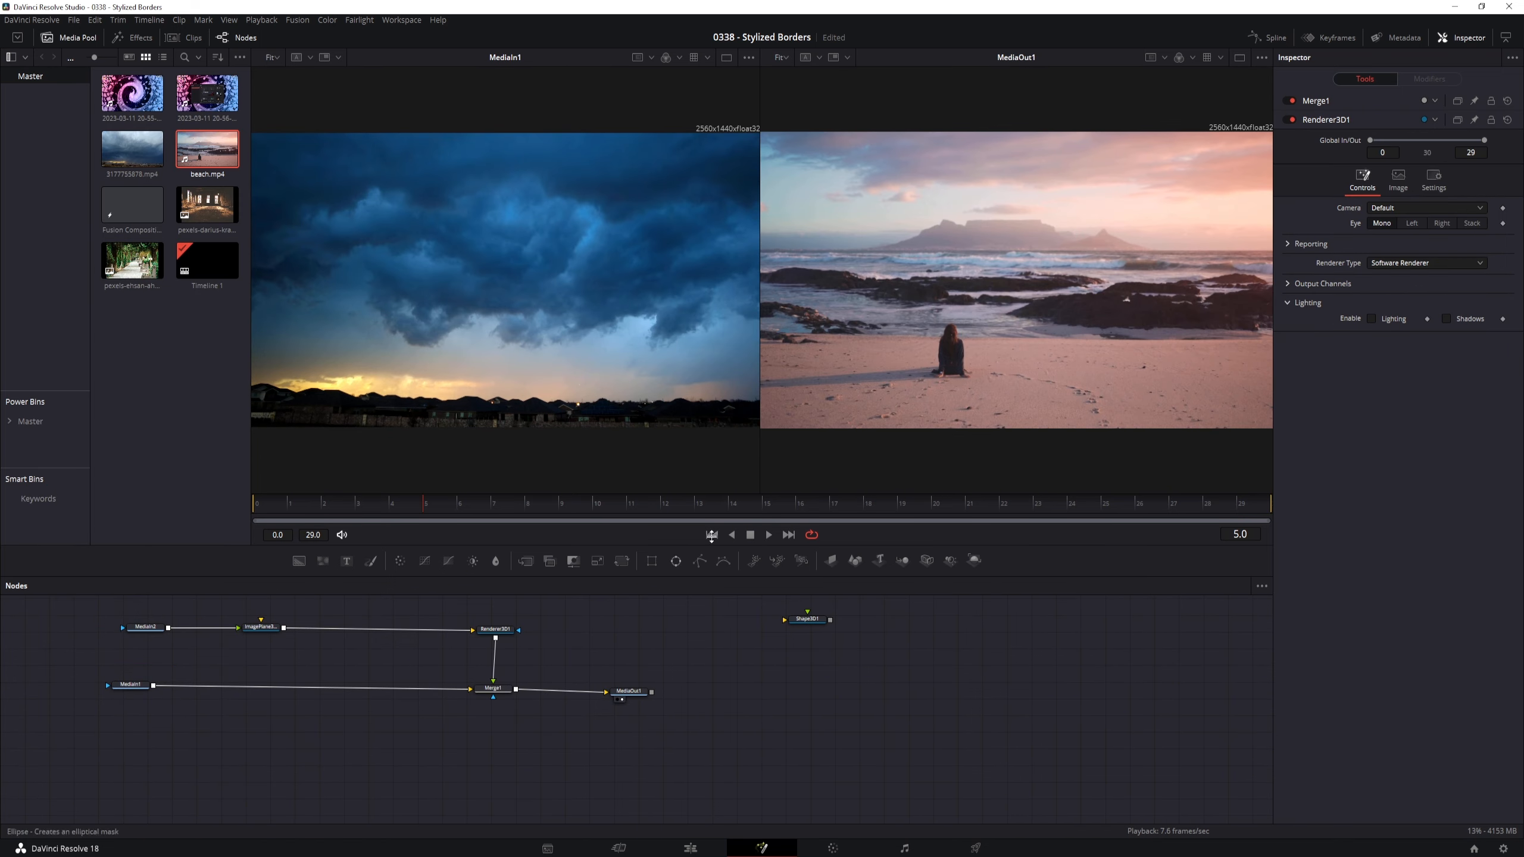
Step: Add a Bender 3D node and insert it between ImagePlane3D1 and Renderer3D1
click(294, 659)
key(ctrl+space)
text(ambi)
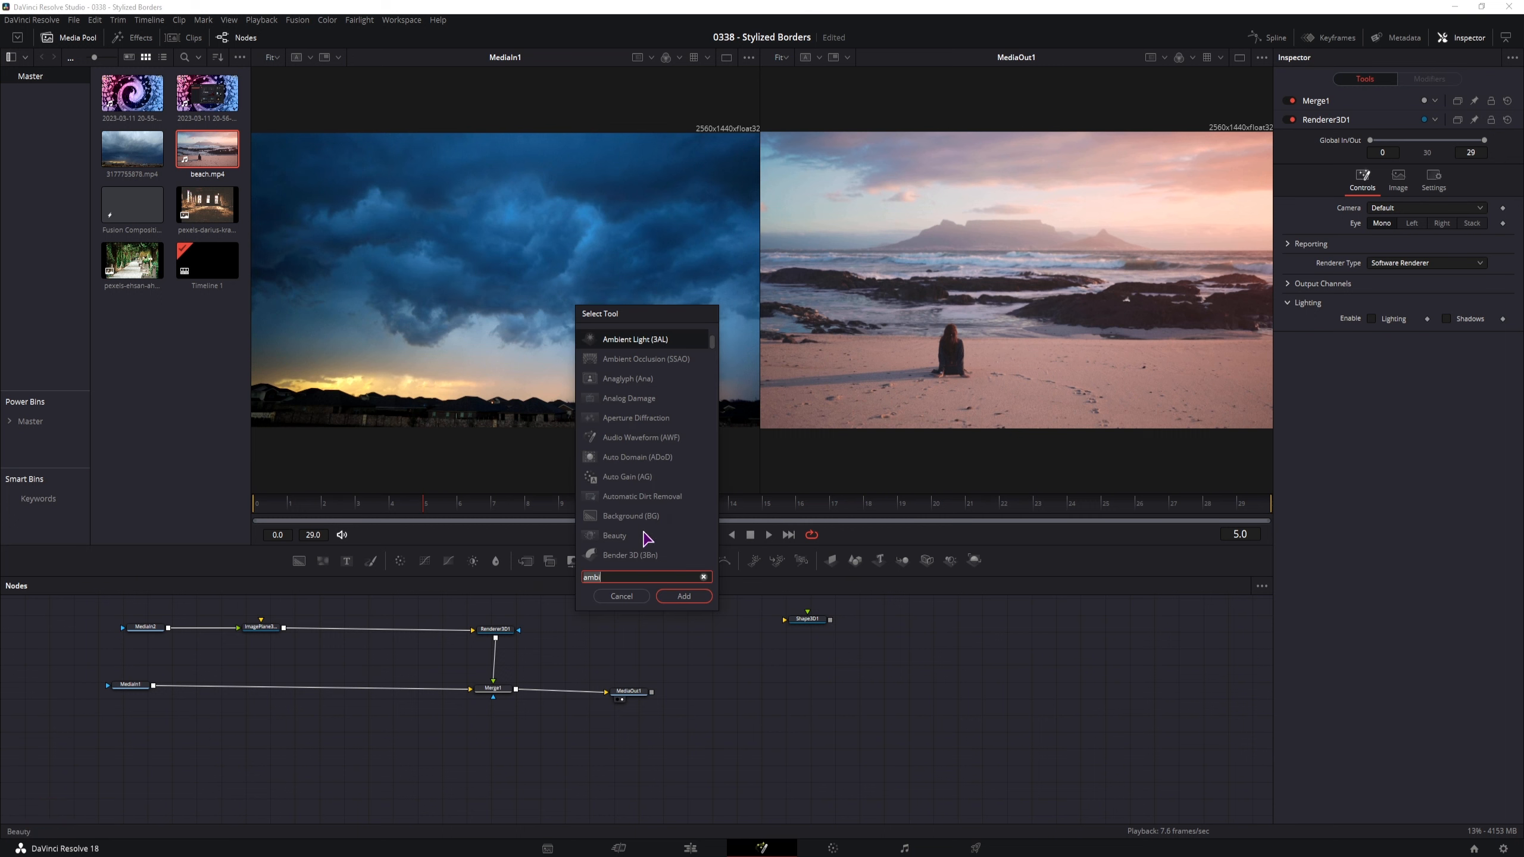
key(BackSpace)
key(BackSpace)
key(BackSpace)
key(BackSpace)
text(bend)
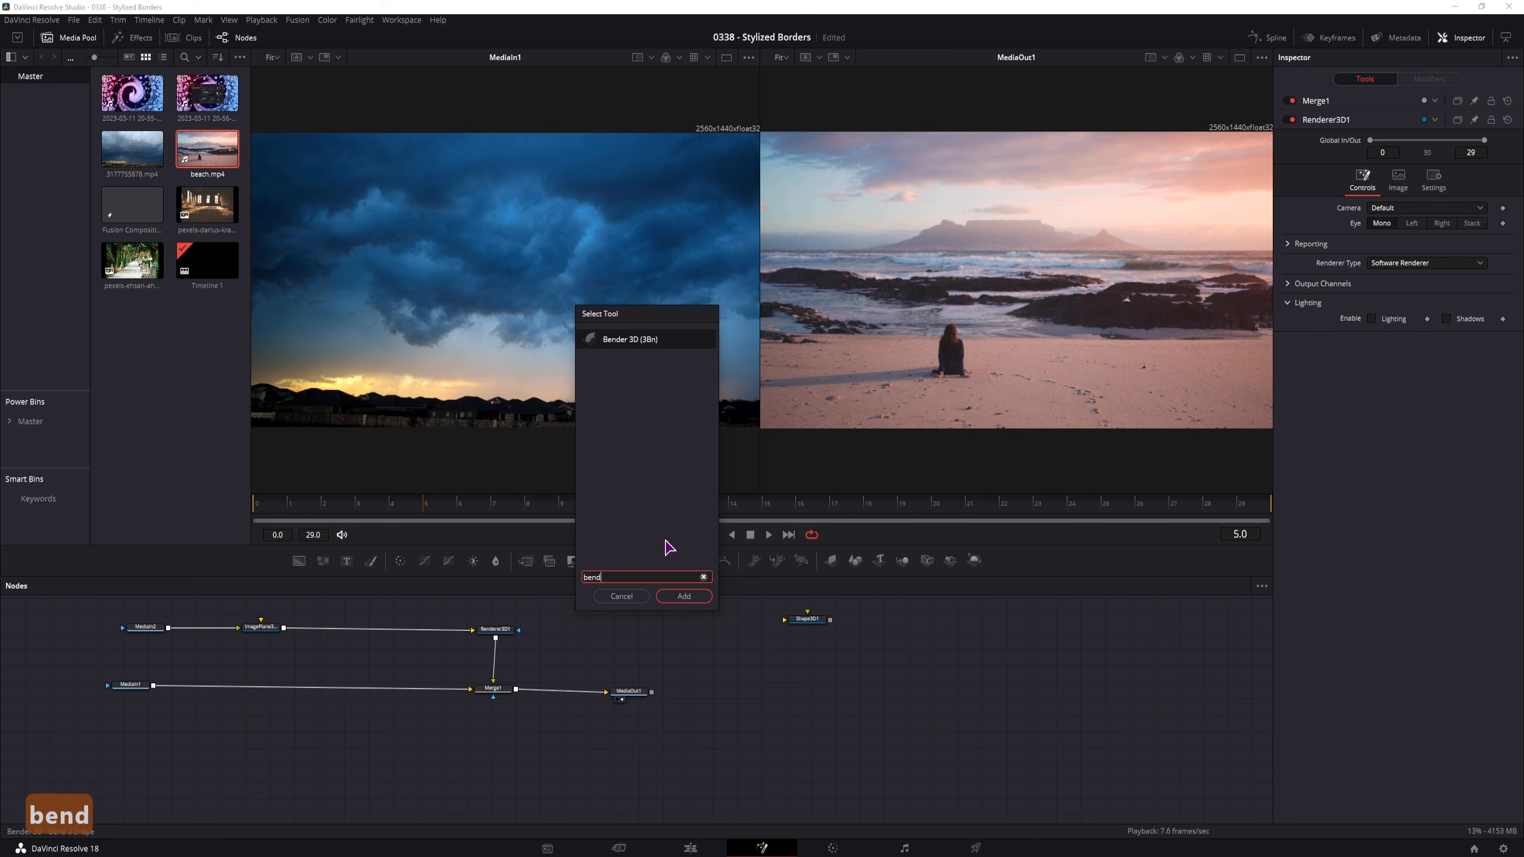
click(684, 595)
drag(300, 675, 334, 632)
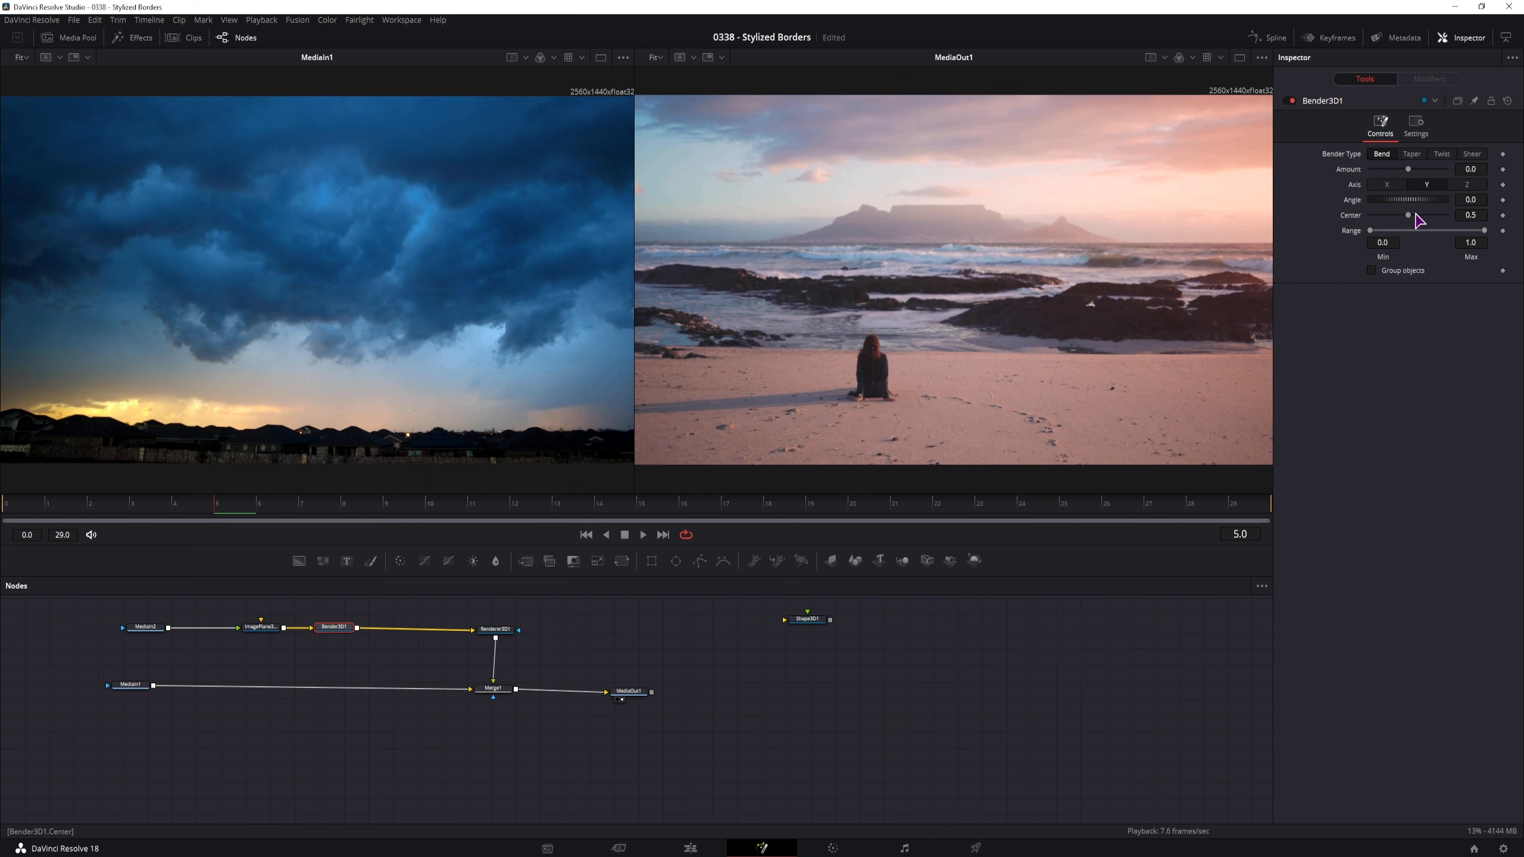
Step: Try bending the beach plane around the Y axis down to an amount of -1.0, and return the amount to 0.0
mouse_move(1408, 169)
mouse_down()
mouse_move(1462, 183)
mouse_move(1422, 183)
mouse_up()
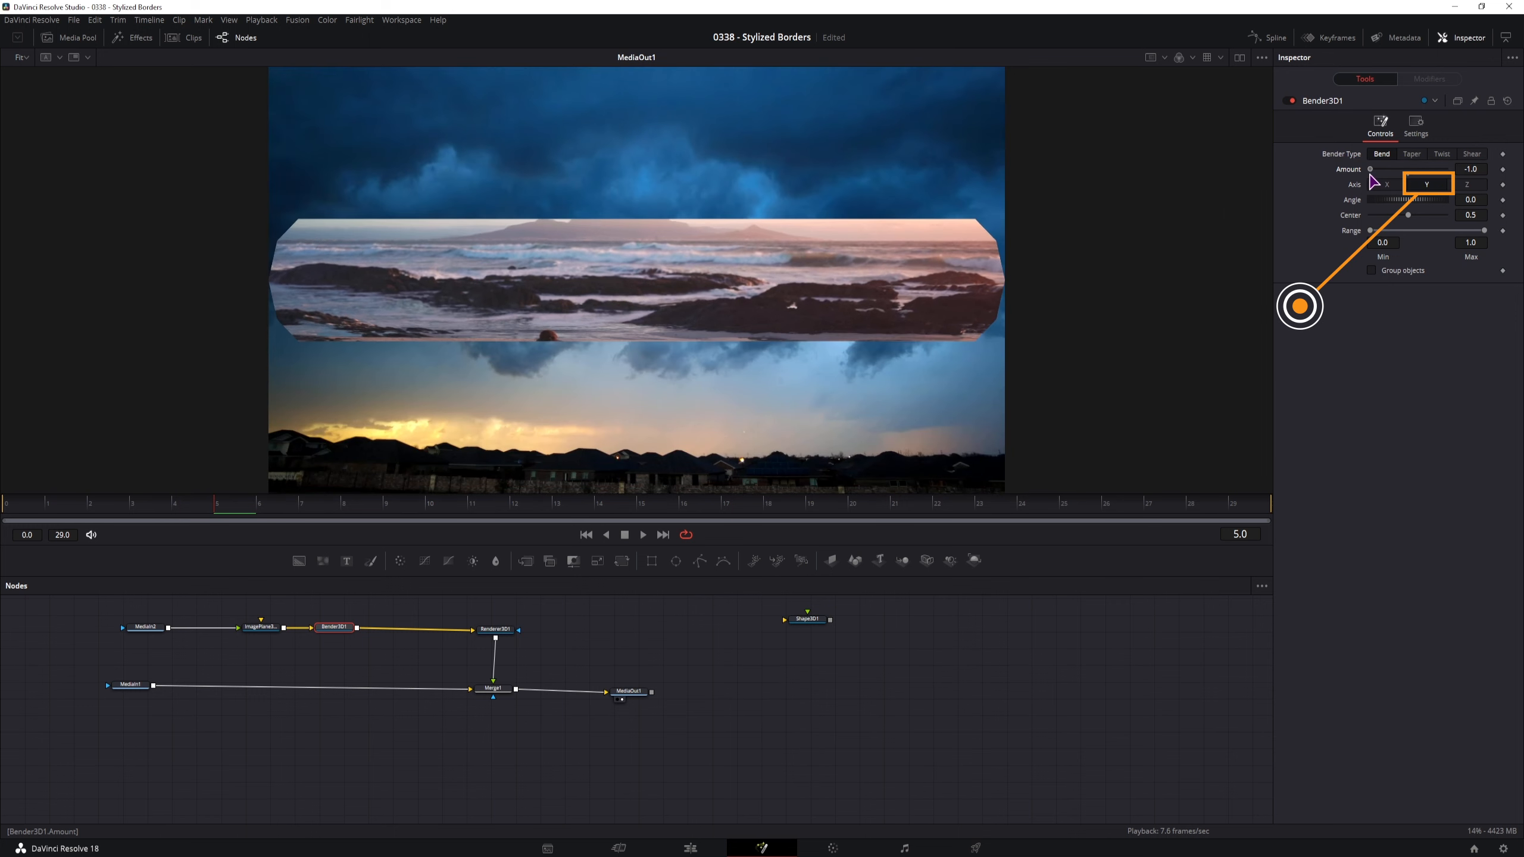
drag(1375, 170, 1433, 173)
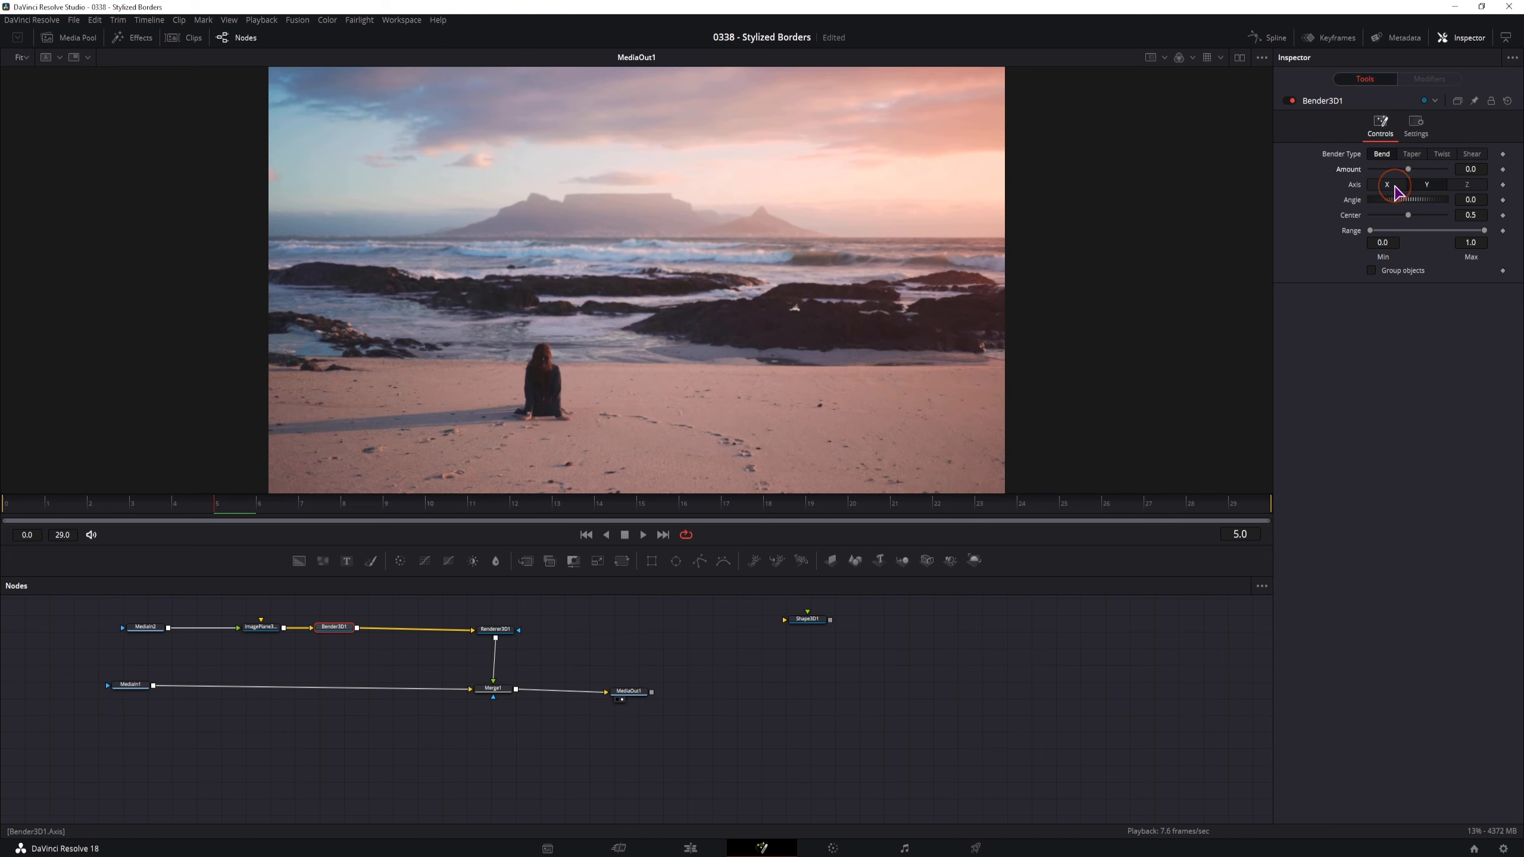
Step: Set Bender3D1 to bend around the X axis with an angle of 90 and an amount of about -0.47
click(1387, 185)
click(1394, 170)
mouse_move(1394, 171)
mouse_down()
mouse_move(1437, 170)
mouse_move(1417, 171)
mouse_up()
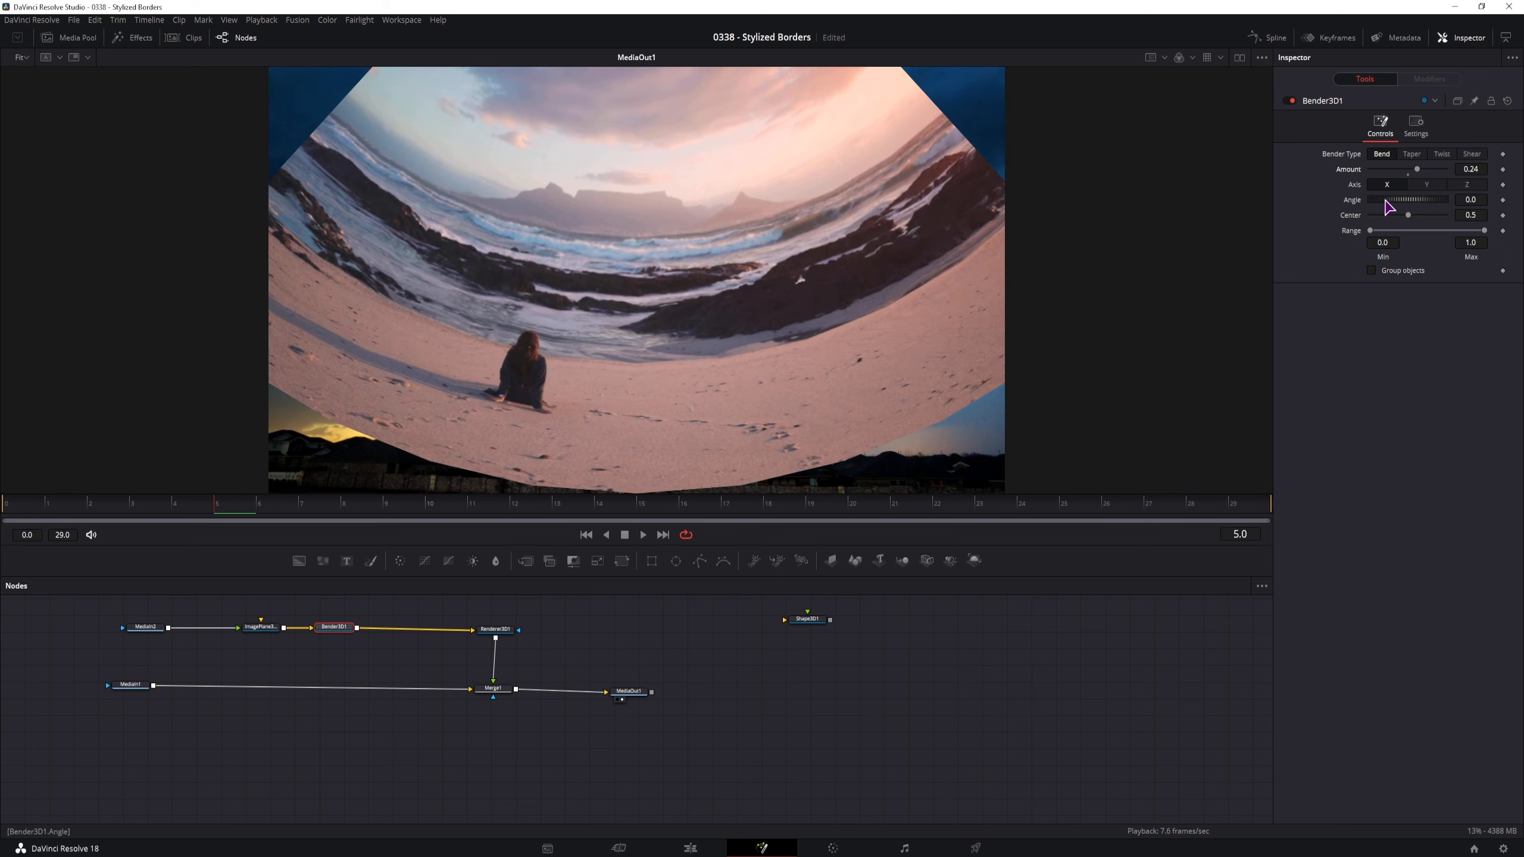
click(1481, 201)
text(90)
key(Return)
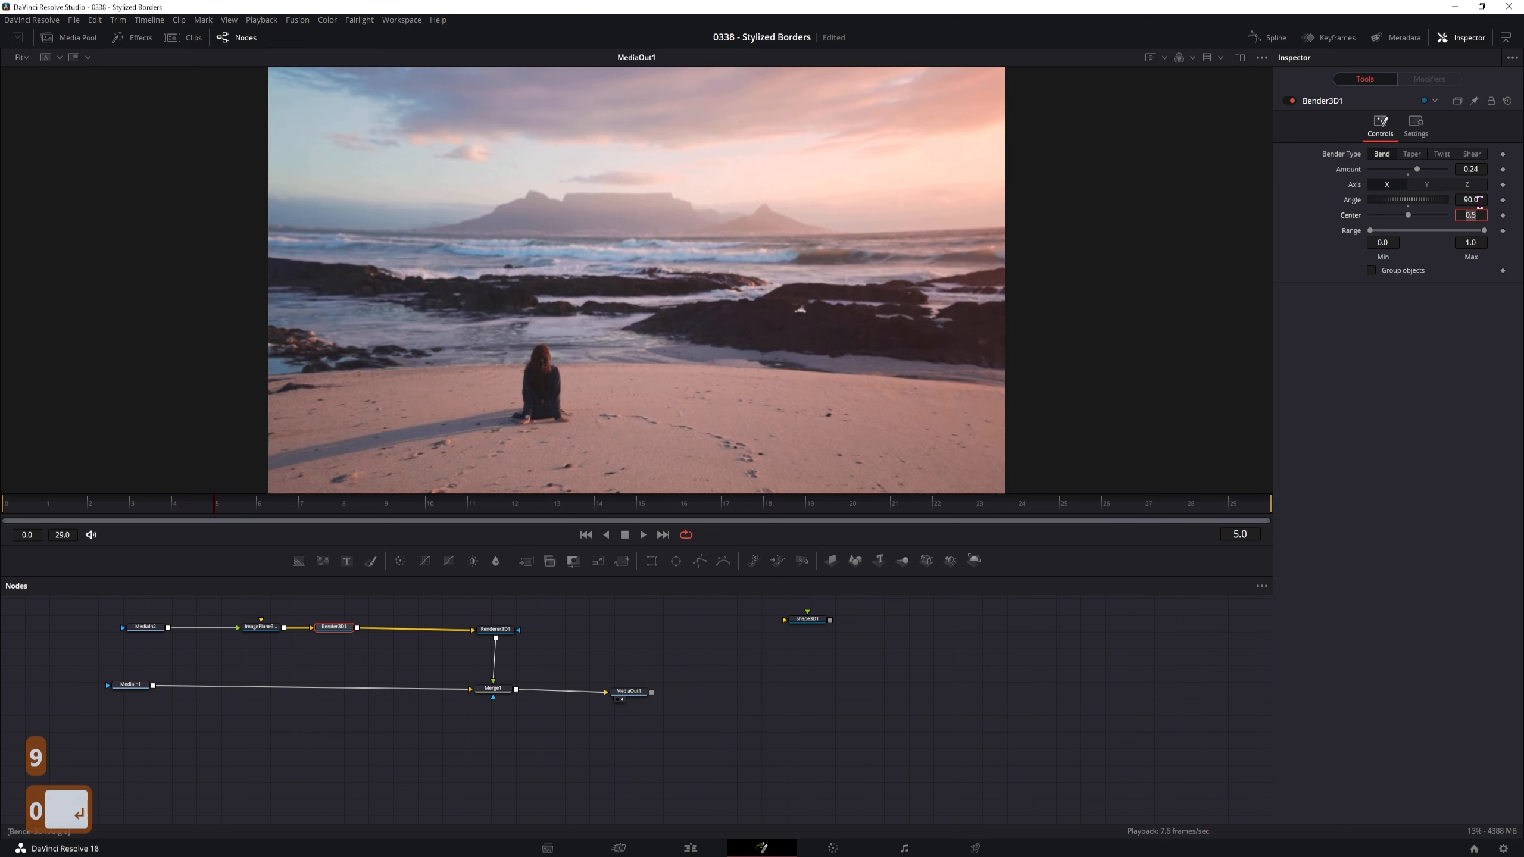
mouse_move(1418, 170)
mouse_down()
mouse_move(1371, 173)
mouse_move(1473, 188)
mouse_move(1390, 173)
mouse_up()
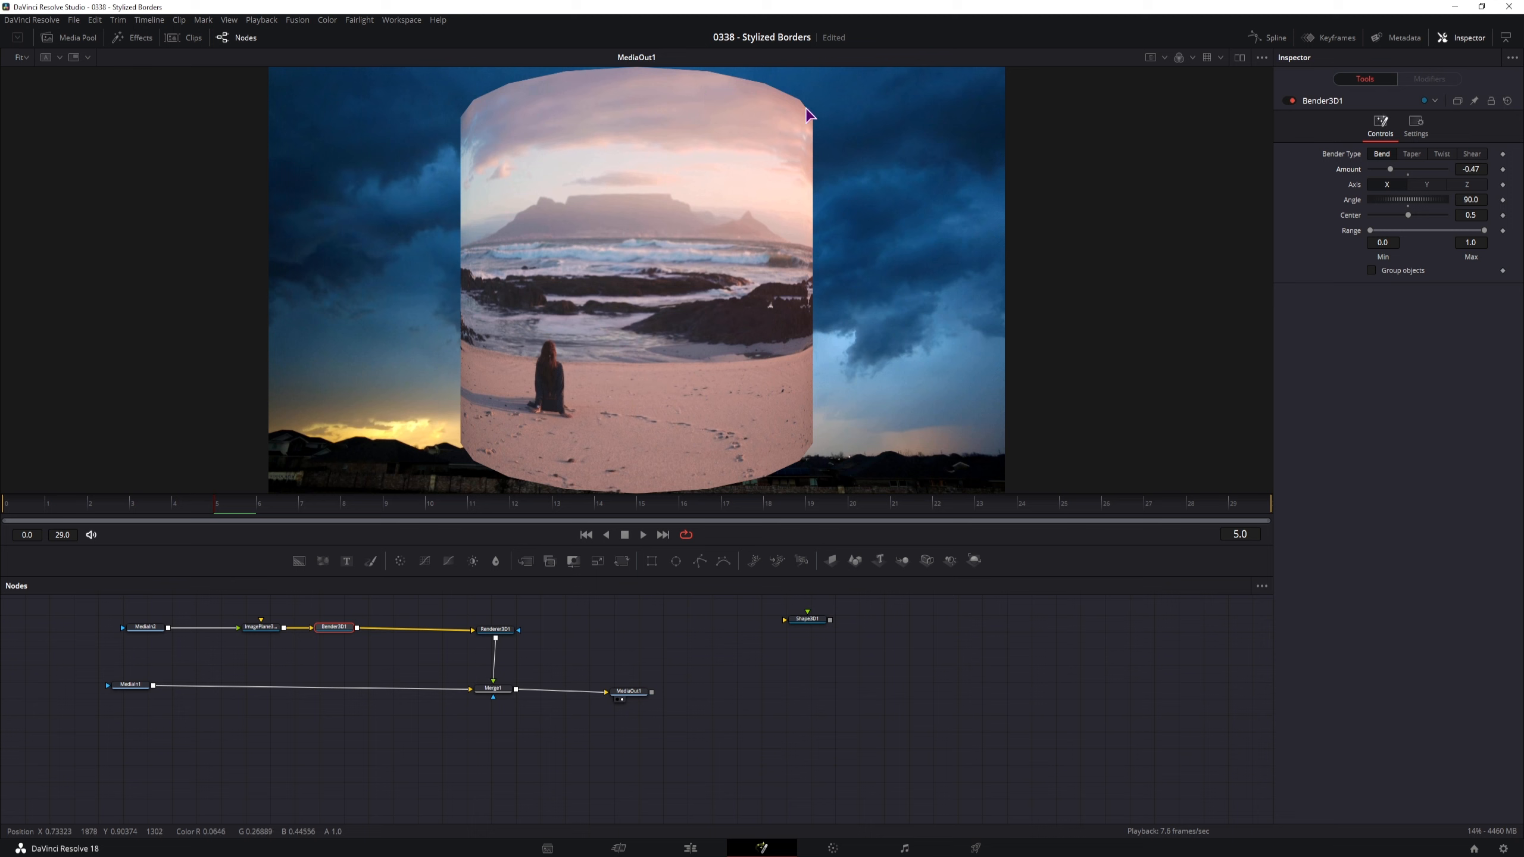
Step: Set the subdivisions of ImagePlane3D1 to 40, trying 10 and 60 for comparison
click(262, 629)
click(1349, 124)
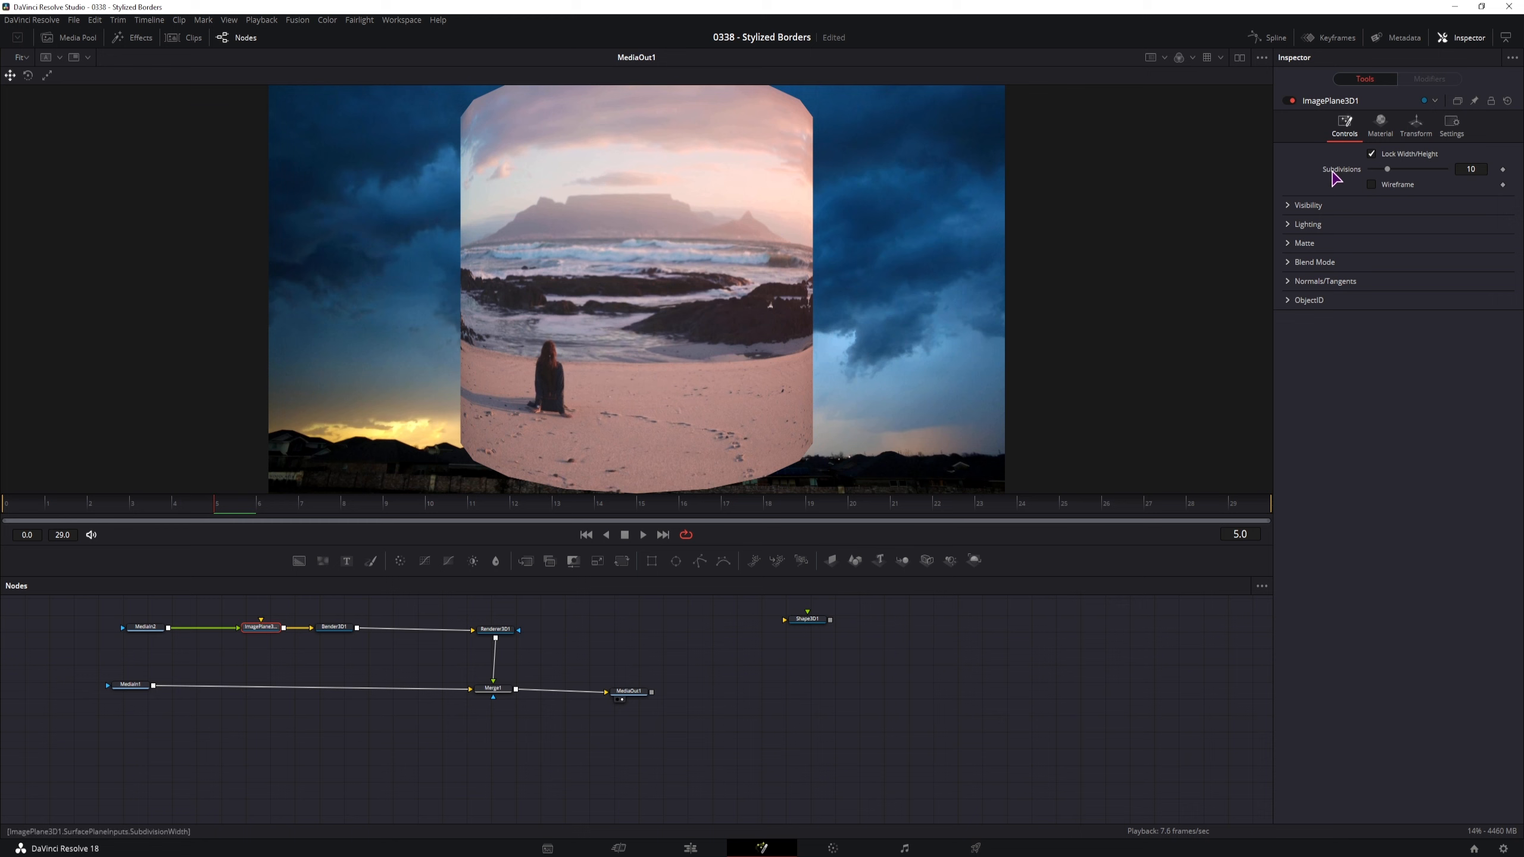
drag(1387, 168, 1445, 168)
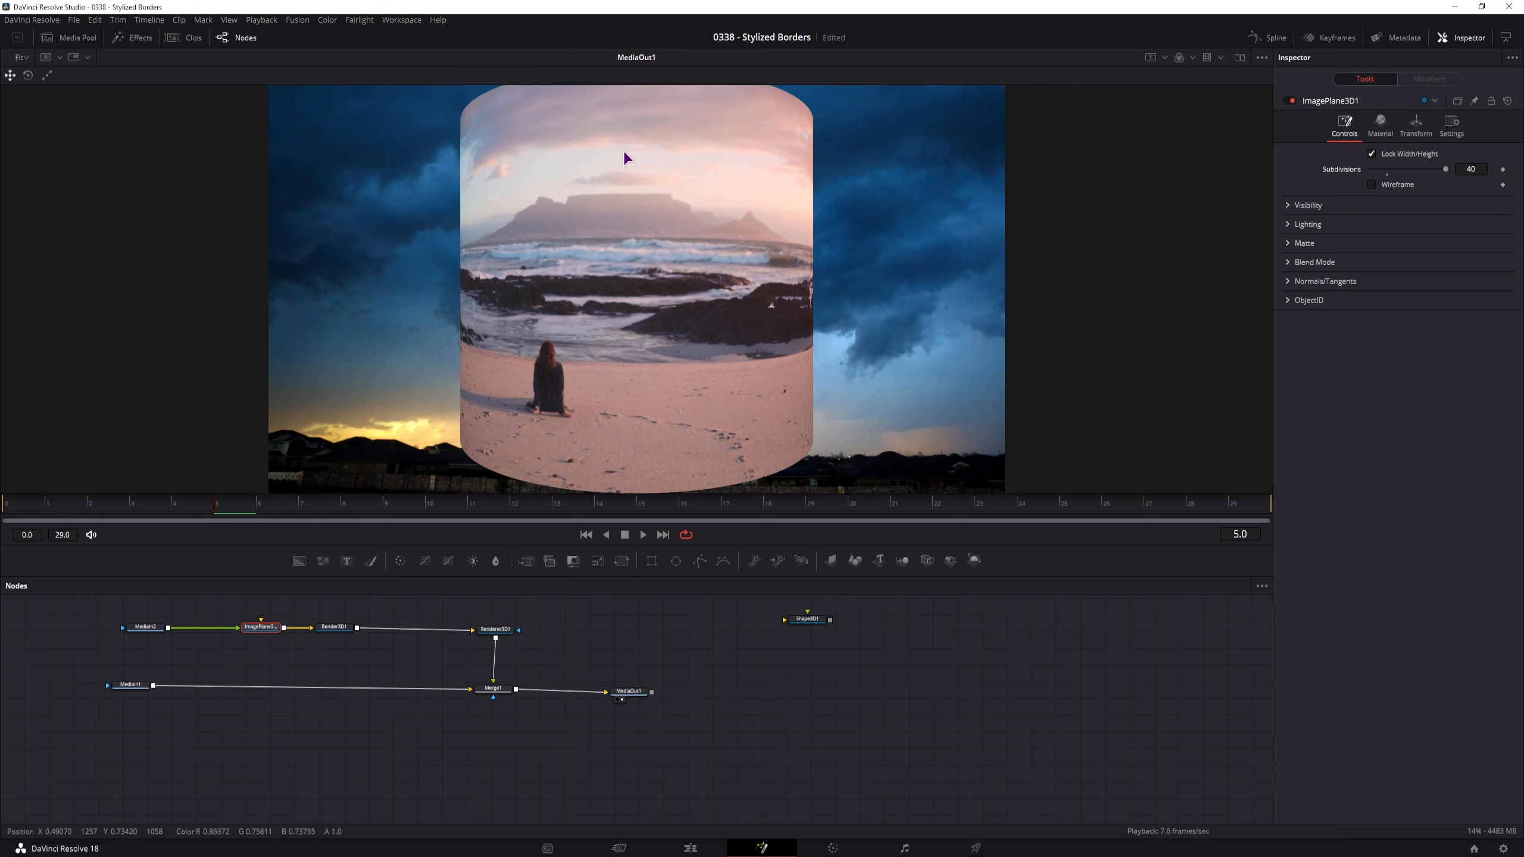
click(1471, 168)
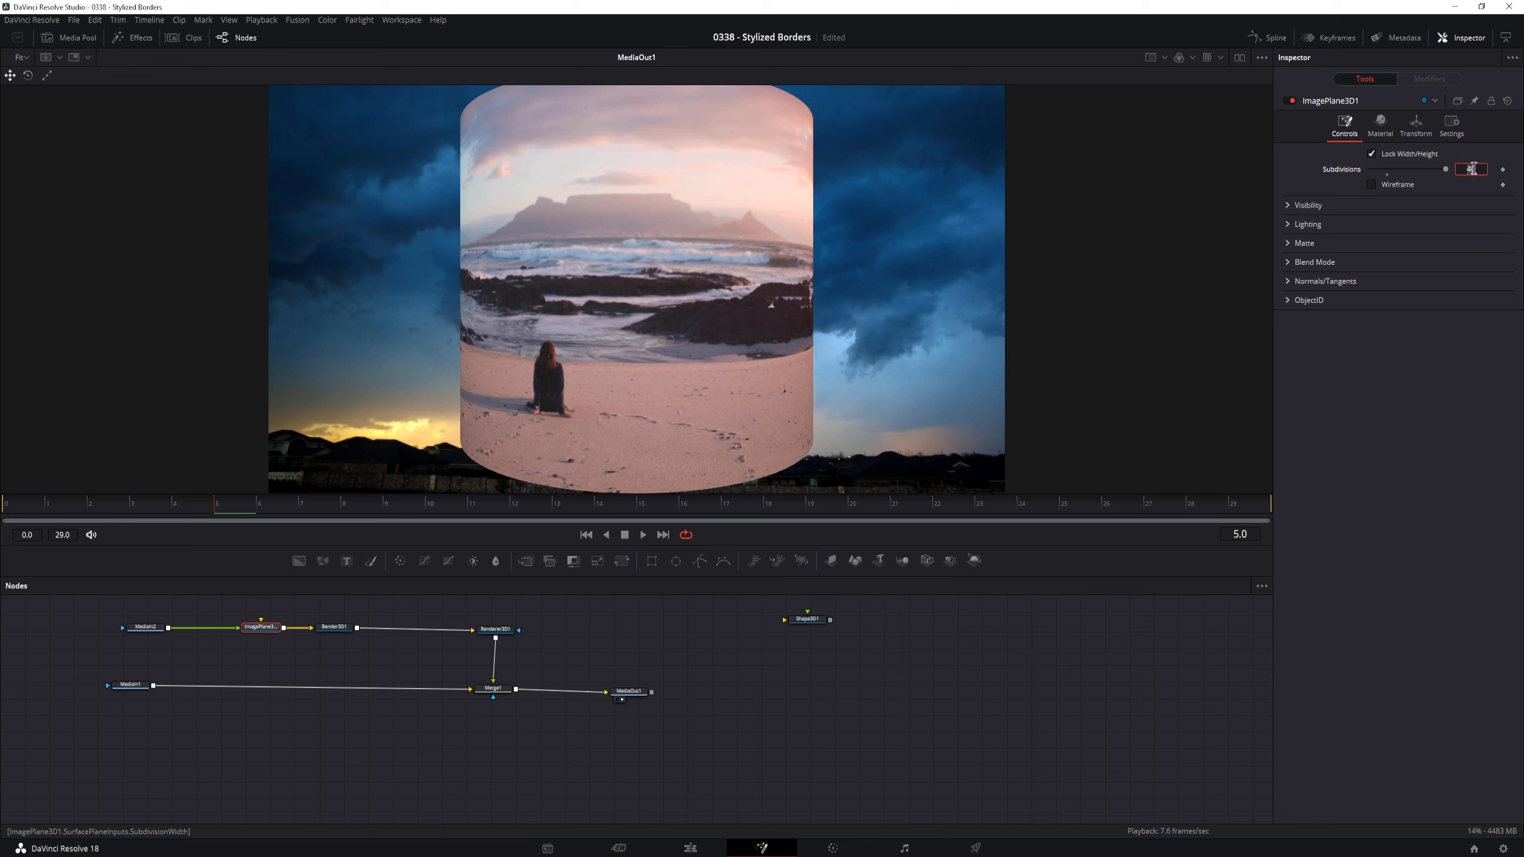
text(10)
key(Return)
double_click(1471, 169)
text(60)
key(Return)
text(40)
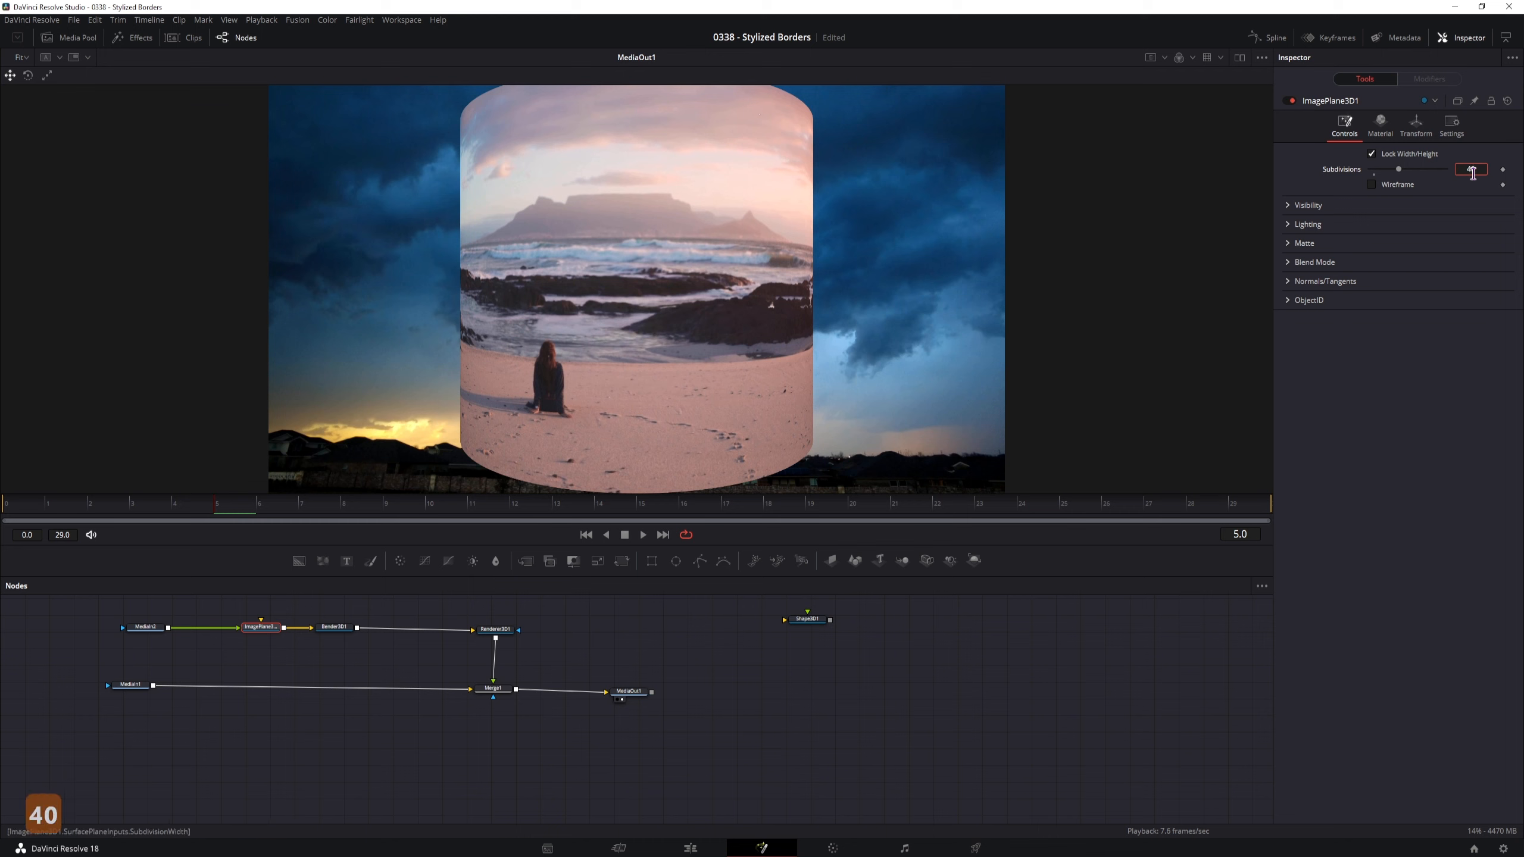
key(Return)
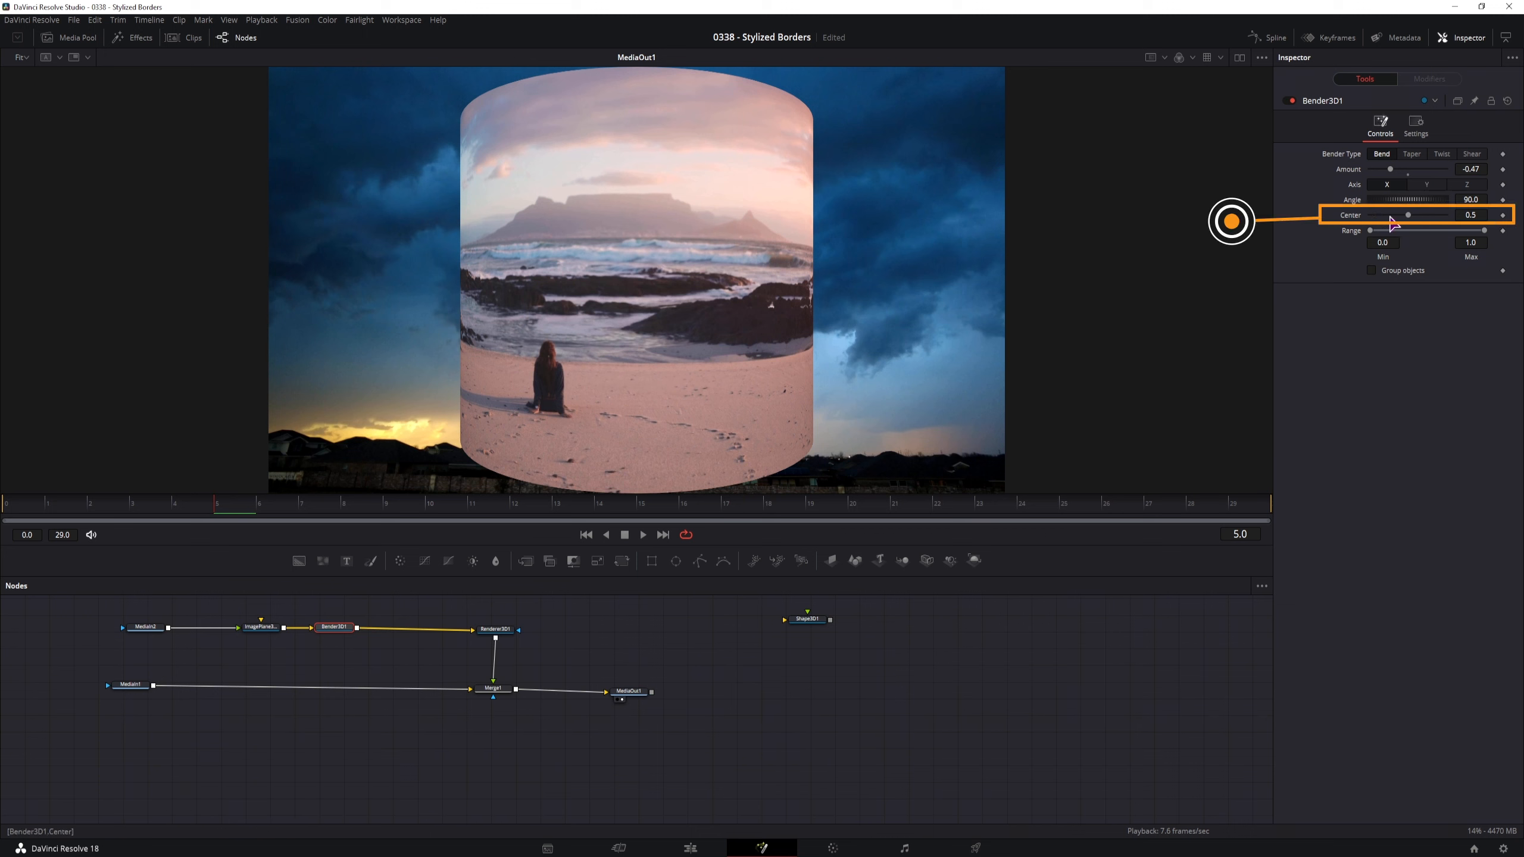
Step: Test Bender3D1 with a Center of 0.0, a raised minimum range and a bend amount of 1.0, and set the amount to -1.0
drag(1407, 216, 1482, 238)
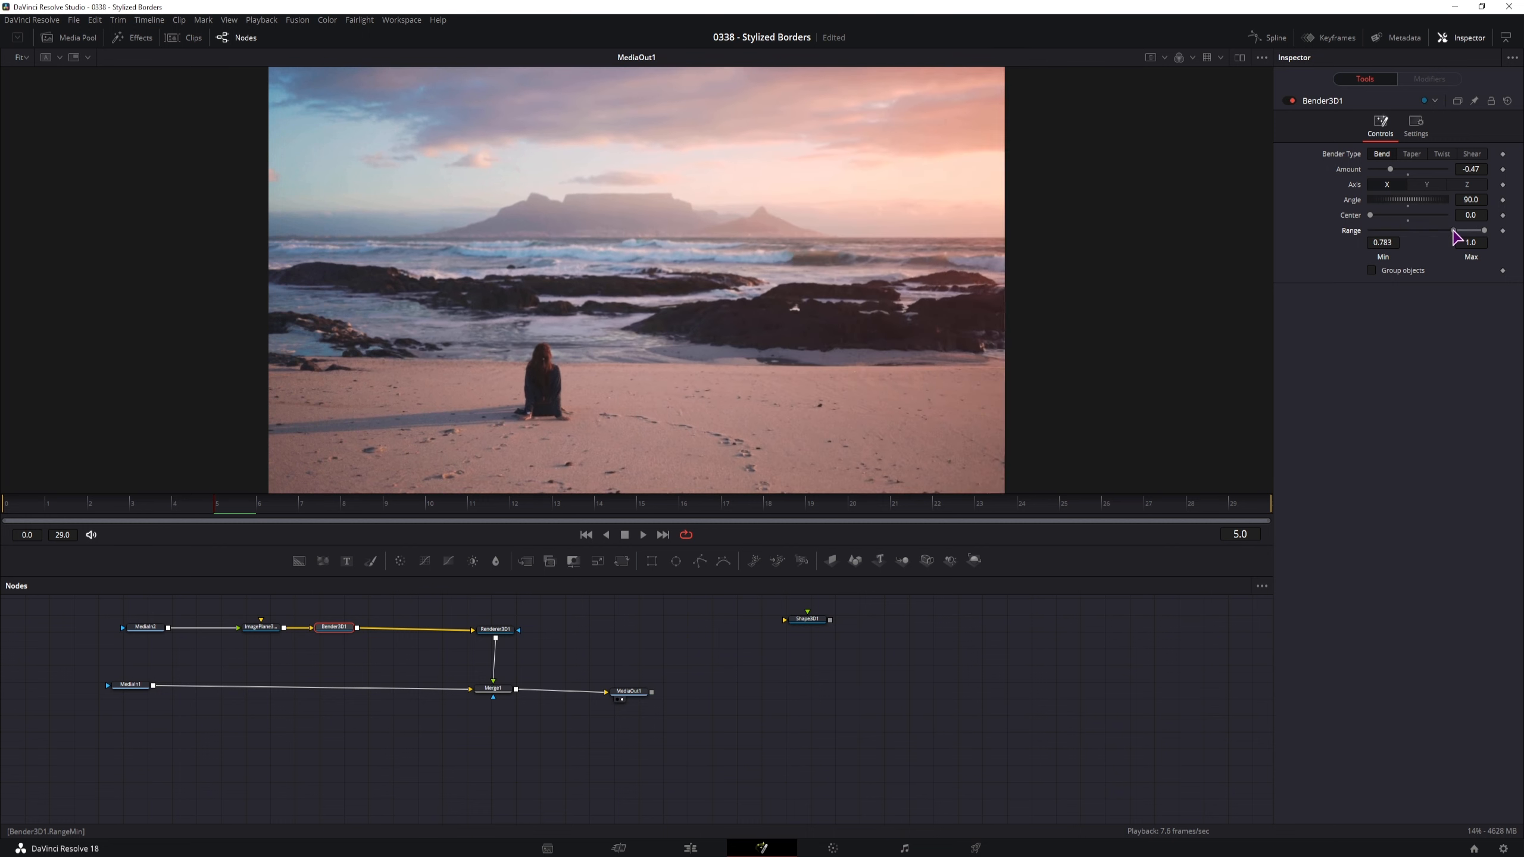
drag(1392, 169, 1344, 175)
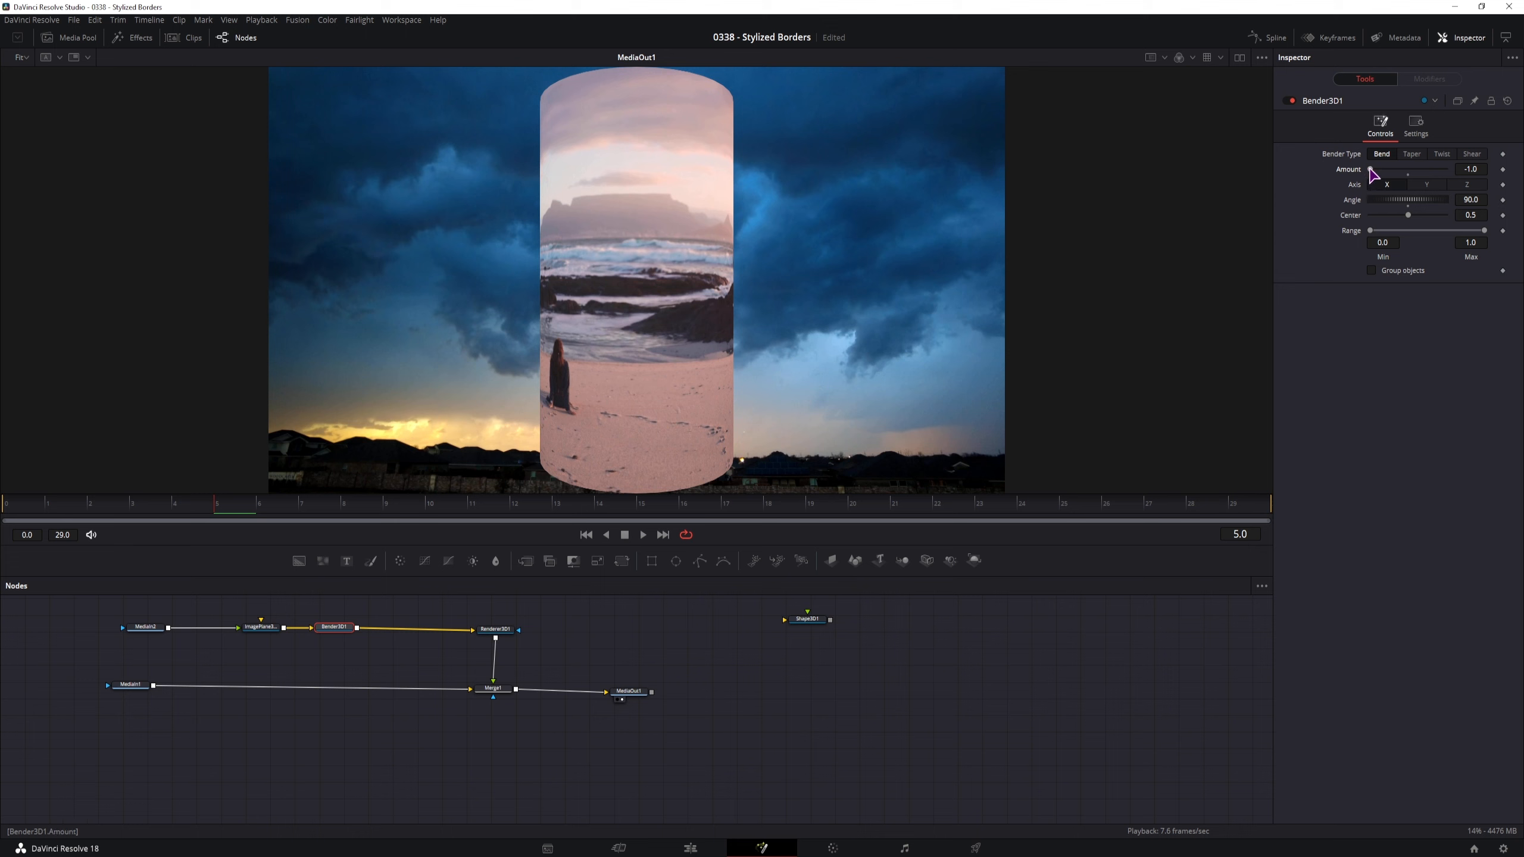
drag(1374, 174, 1451, 172)
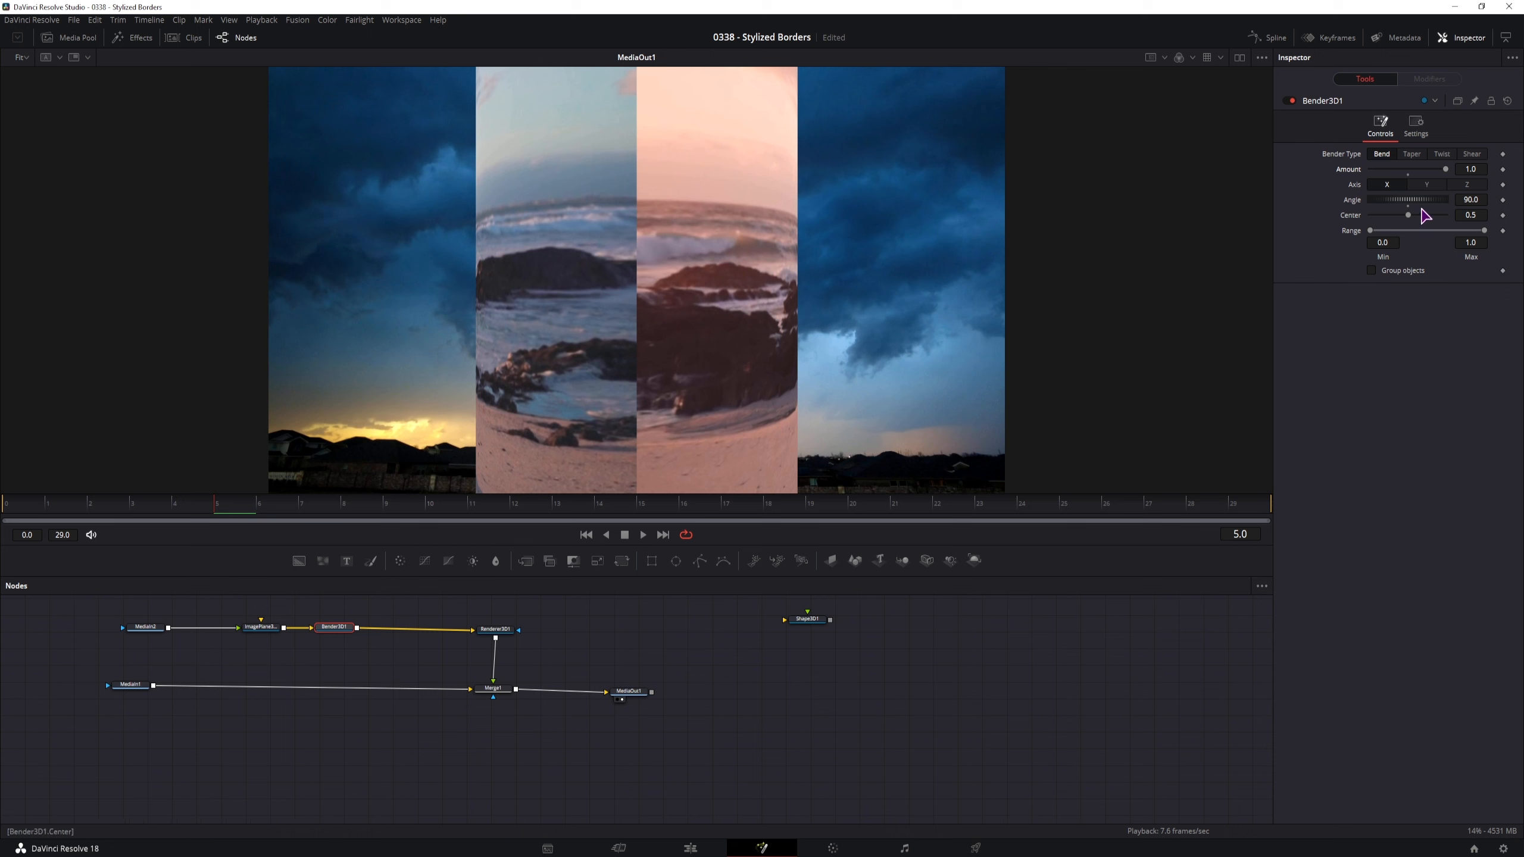
click(1436, 171)
drag(1446, 169, 1367, 170)
Step: Lower the bender's Center to -0.315 so the beach plane leaves the frame, and keyframe it at frame 0
drag(1412, 218, 1353, 207)
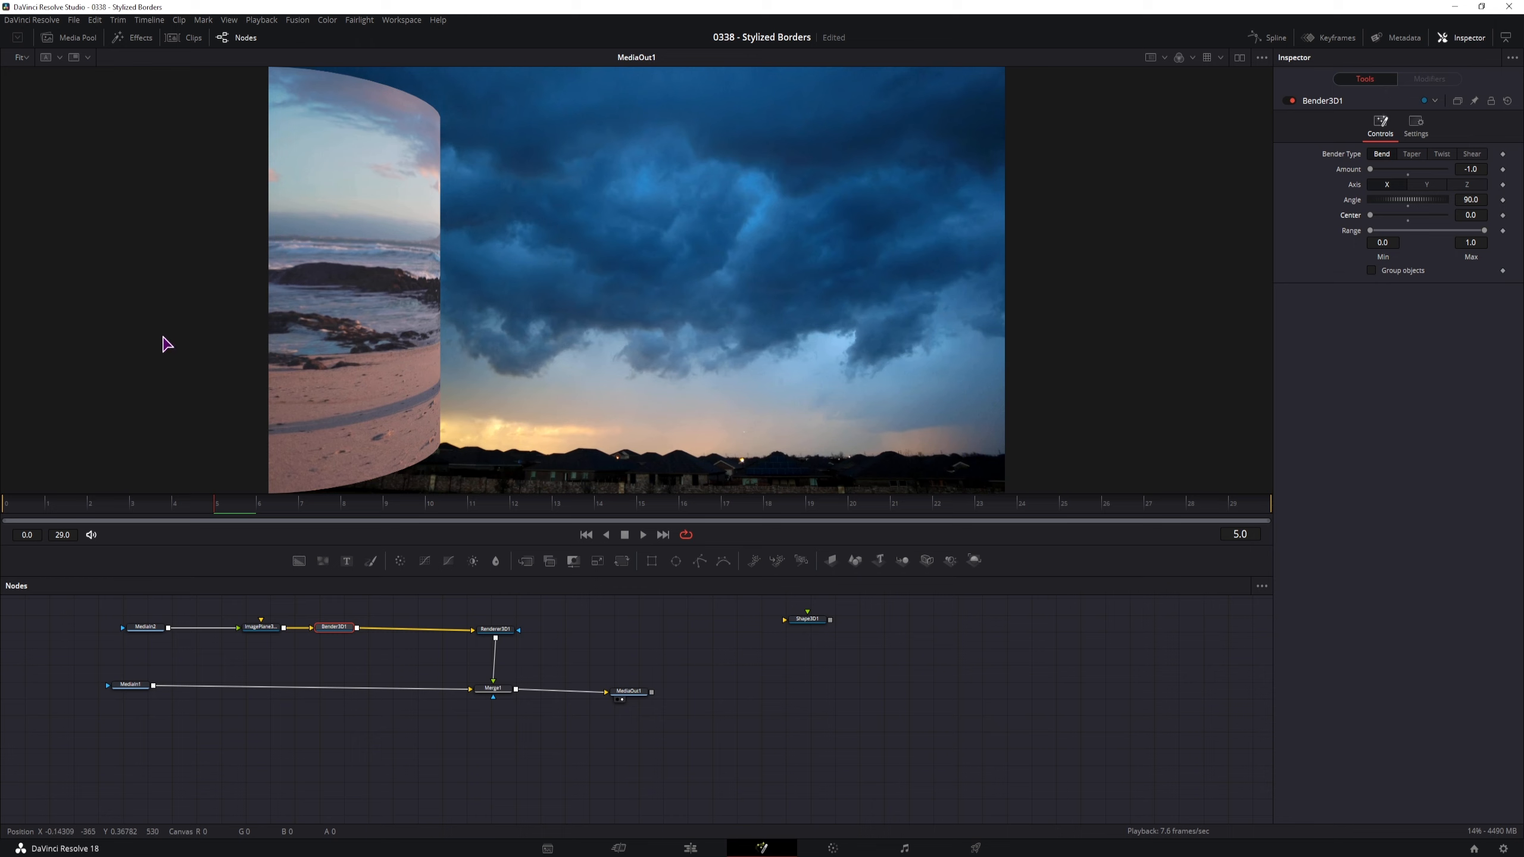
click(1478, 217)
key(Return)
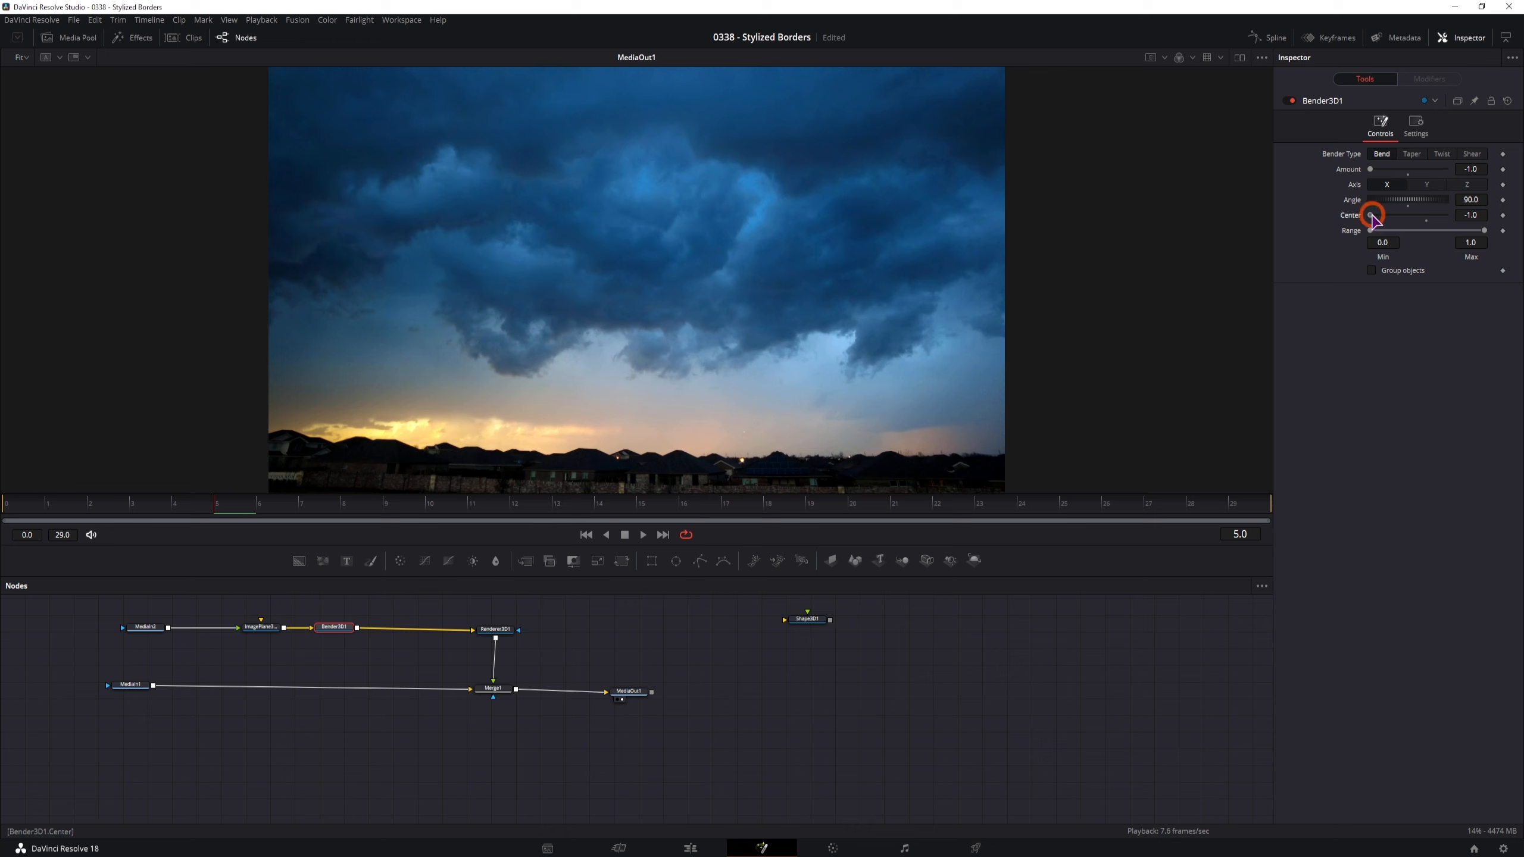
drag(1373, 218, 1401, 216)
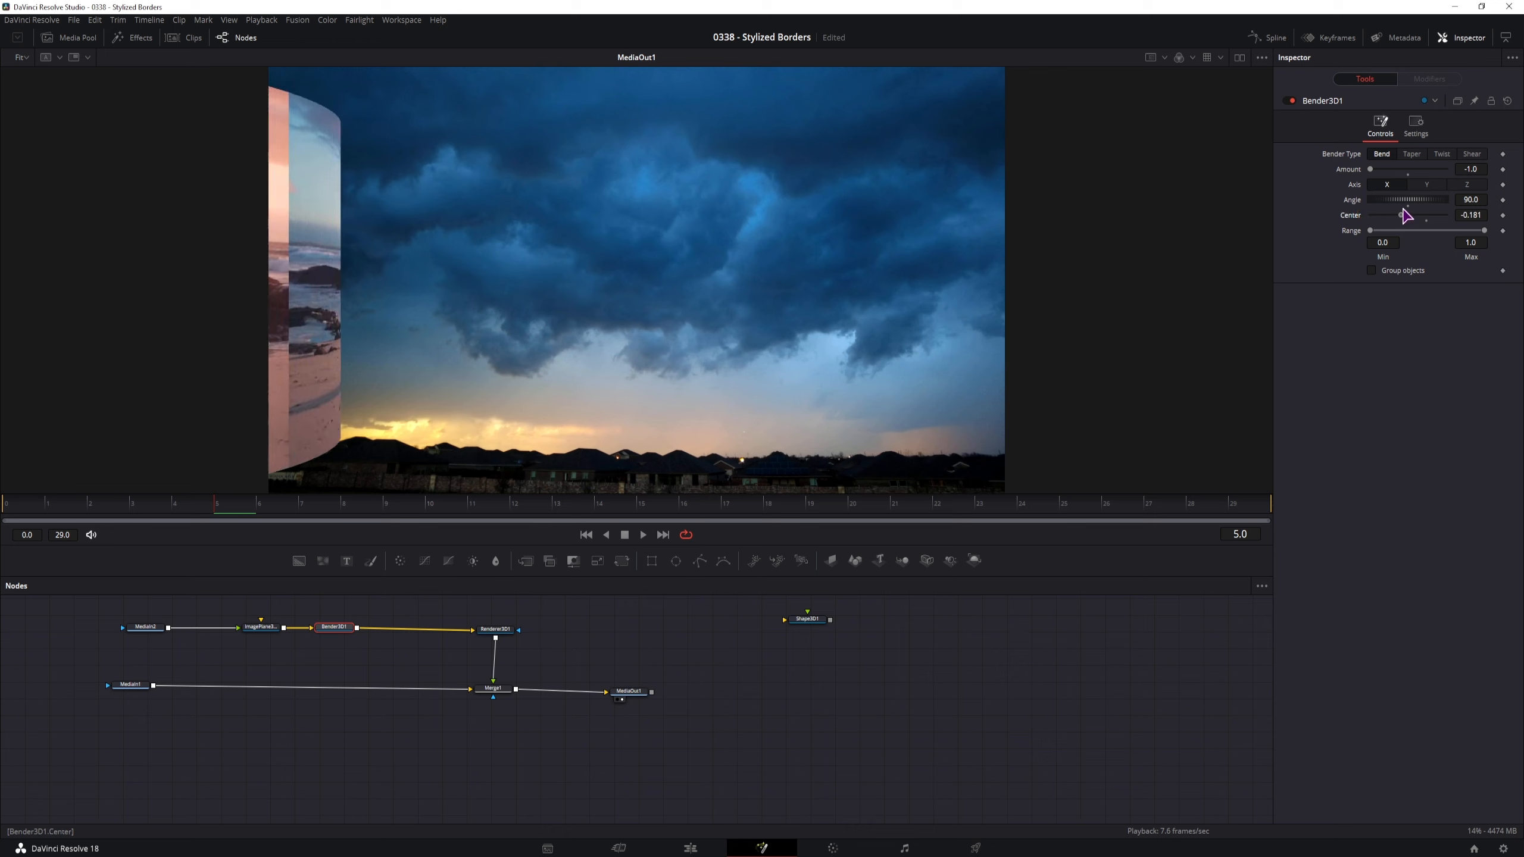
click(18, 504)
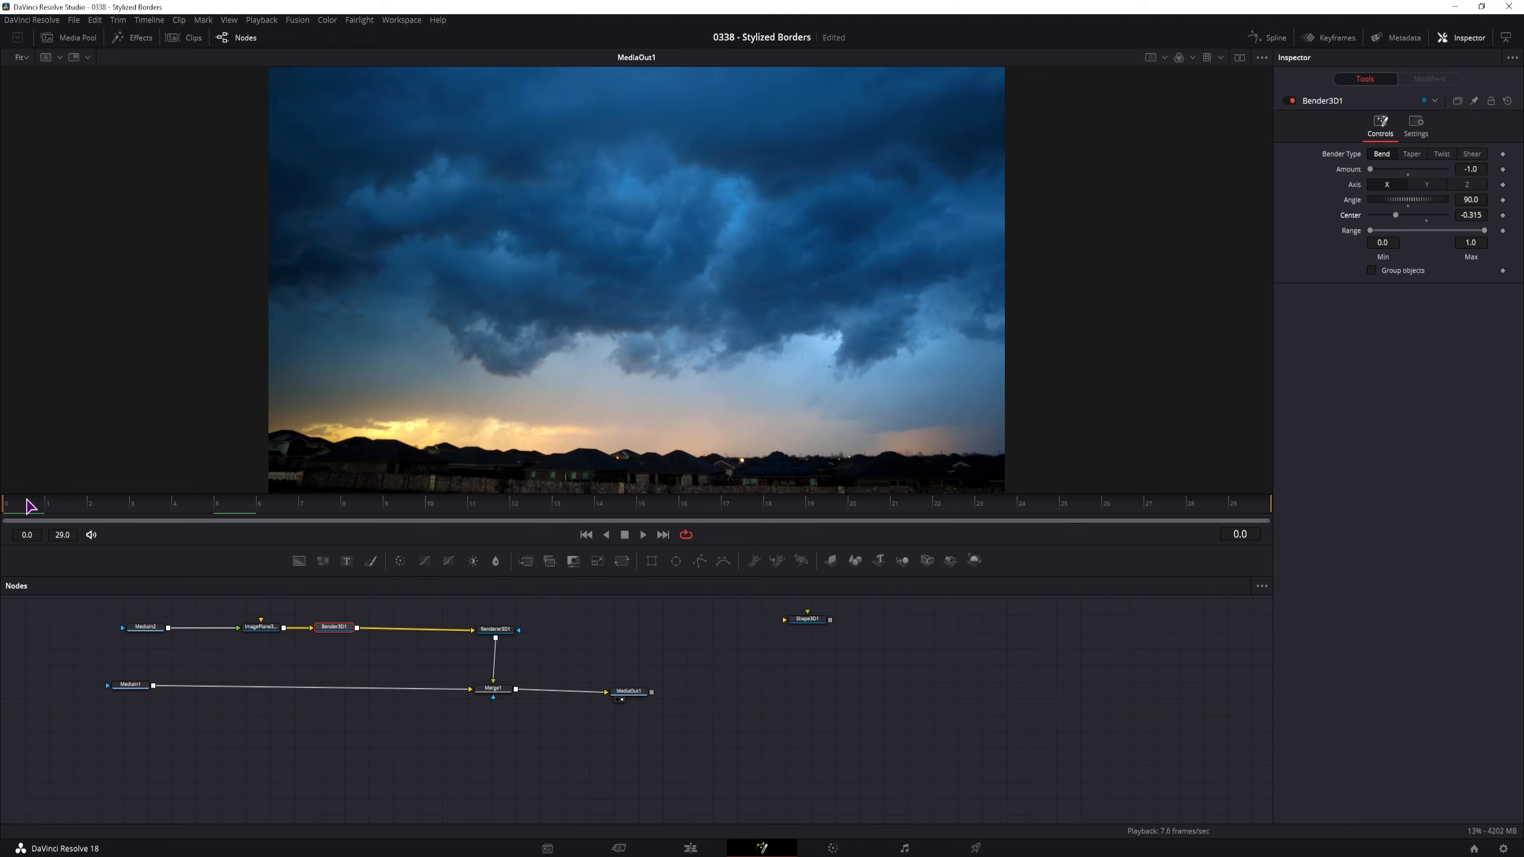
click(1503, 215)
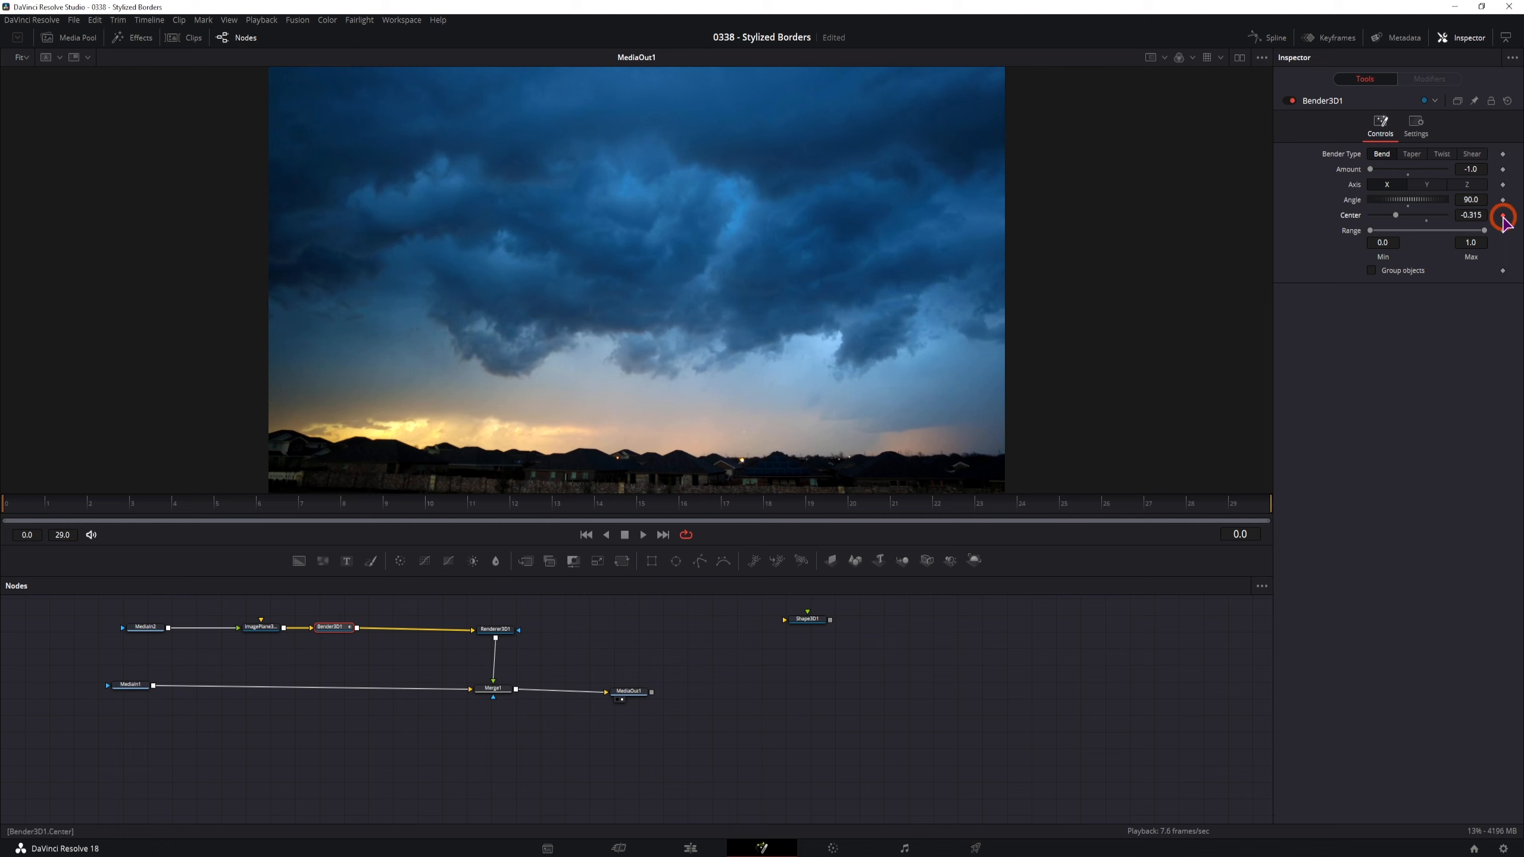
Step: Keyframe the bender's Center at 0.0 on frame 25
click(723, 506)
drag(744, 510, 1228, 508)
click(1064, 517)
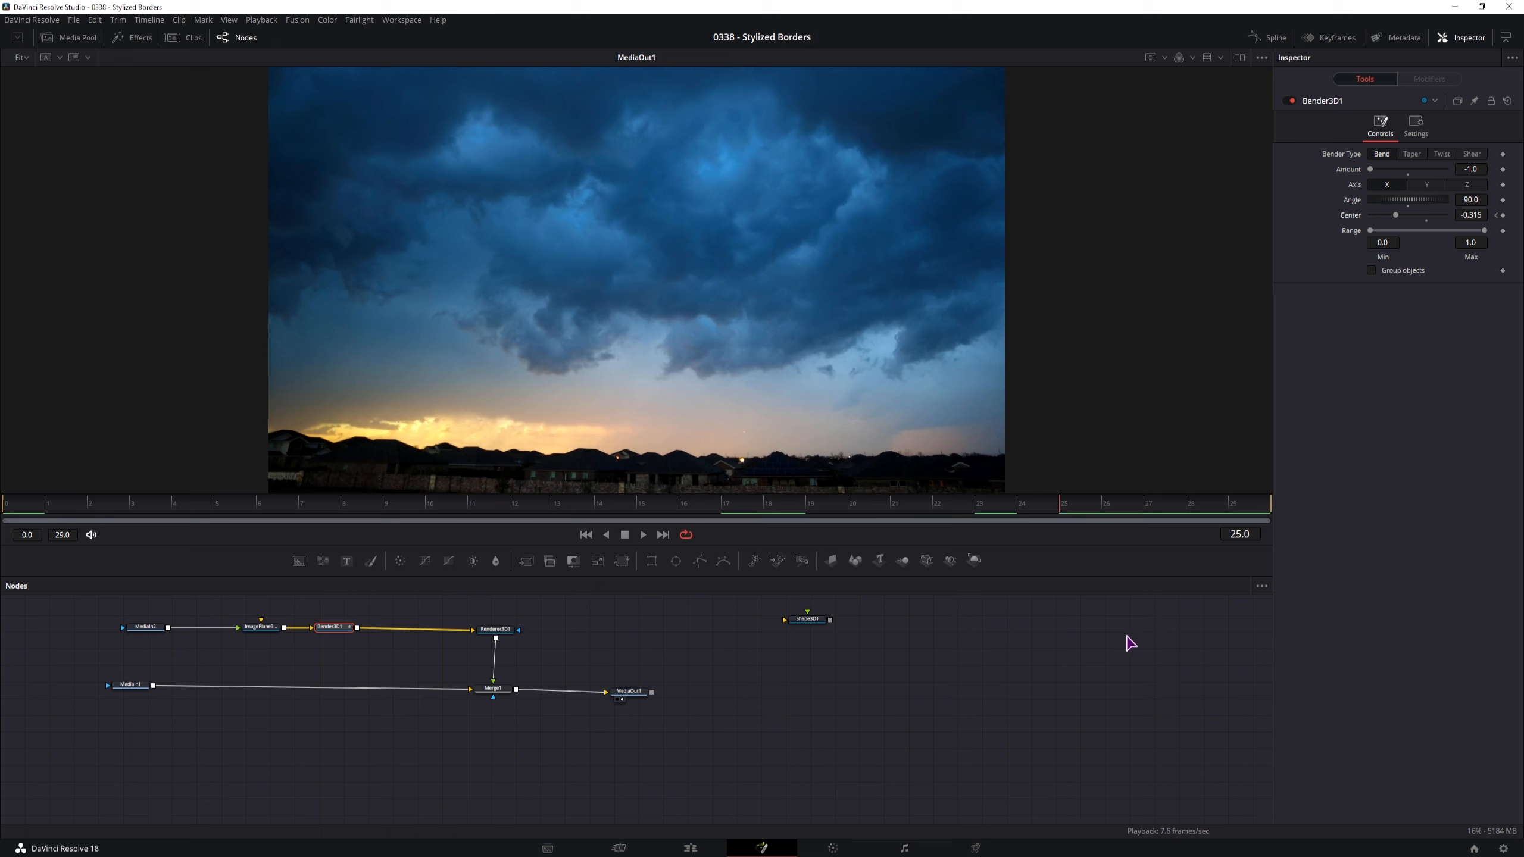
drag(1395, 214, 1407, 215)
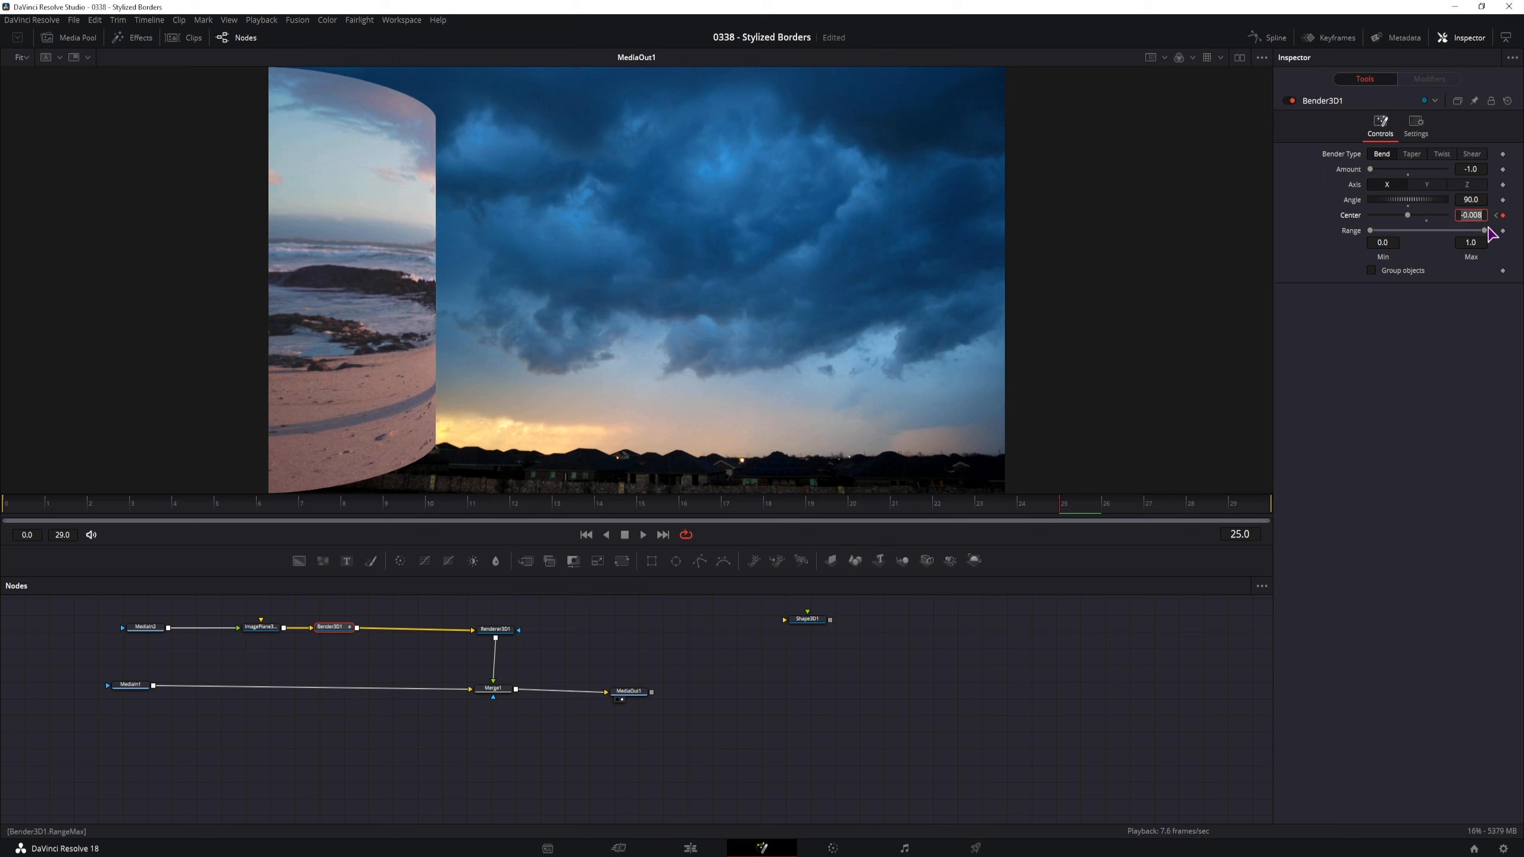
text(0)
Step: Keyframe the bend amount at 0.0 on frame 25 and at -1.0 on frame 0
drag(1371, 169, 1408, 173)
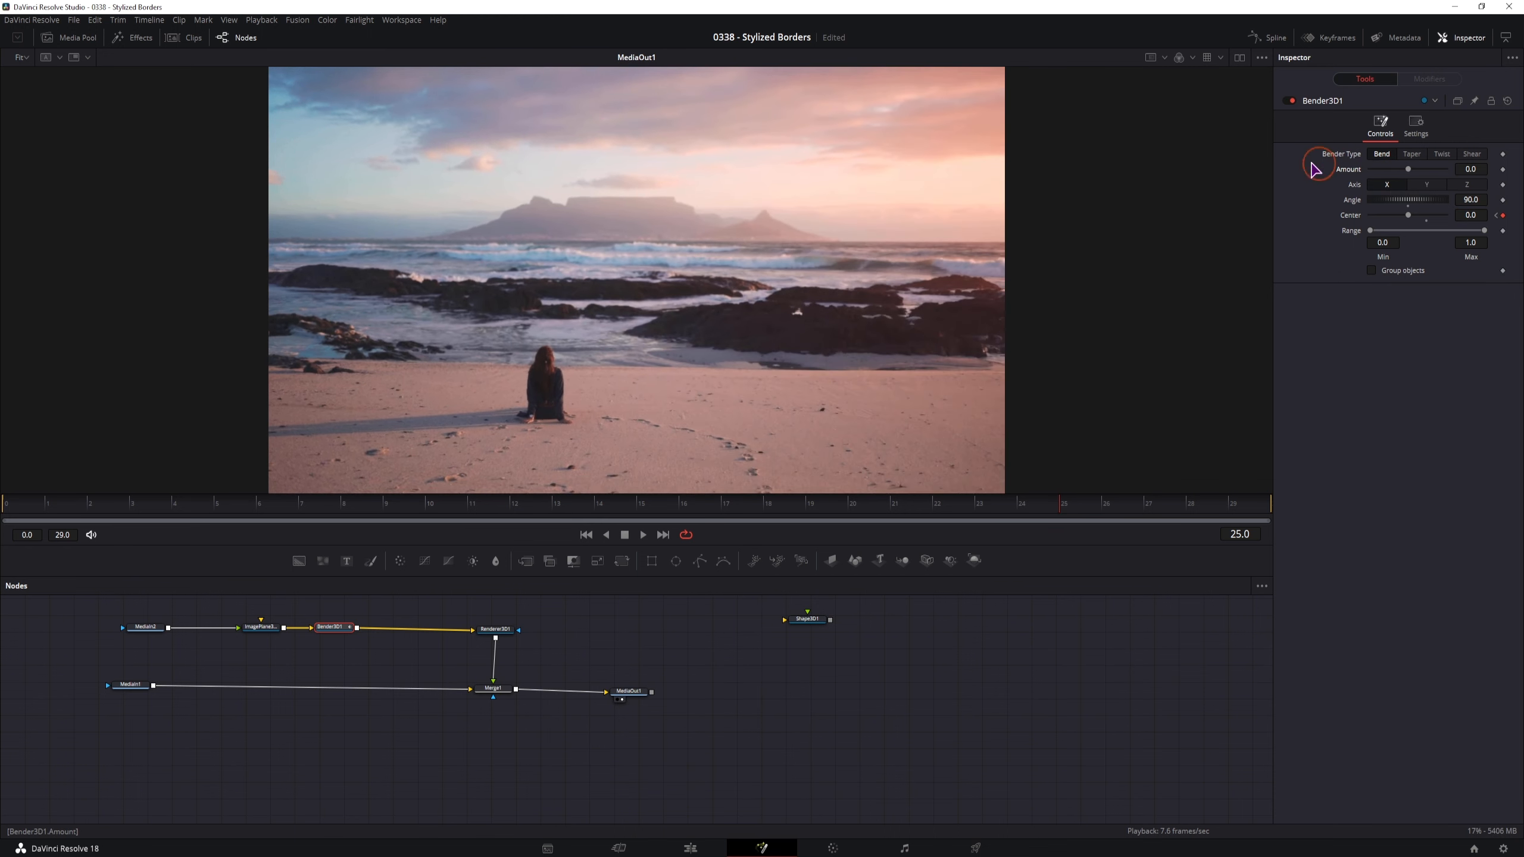
click(1503, 169)
drag(48, 496, 47, 504)
click(9, 510)
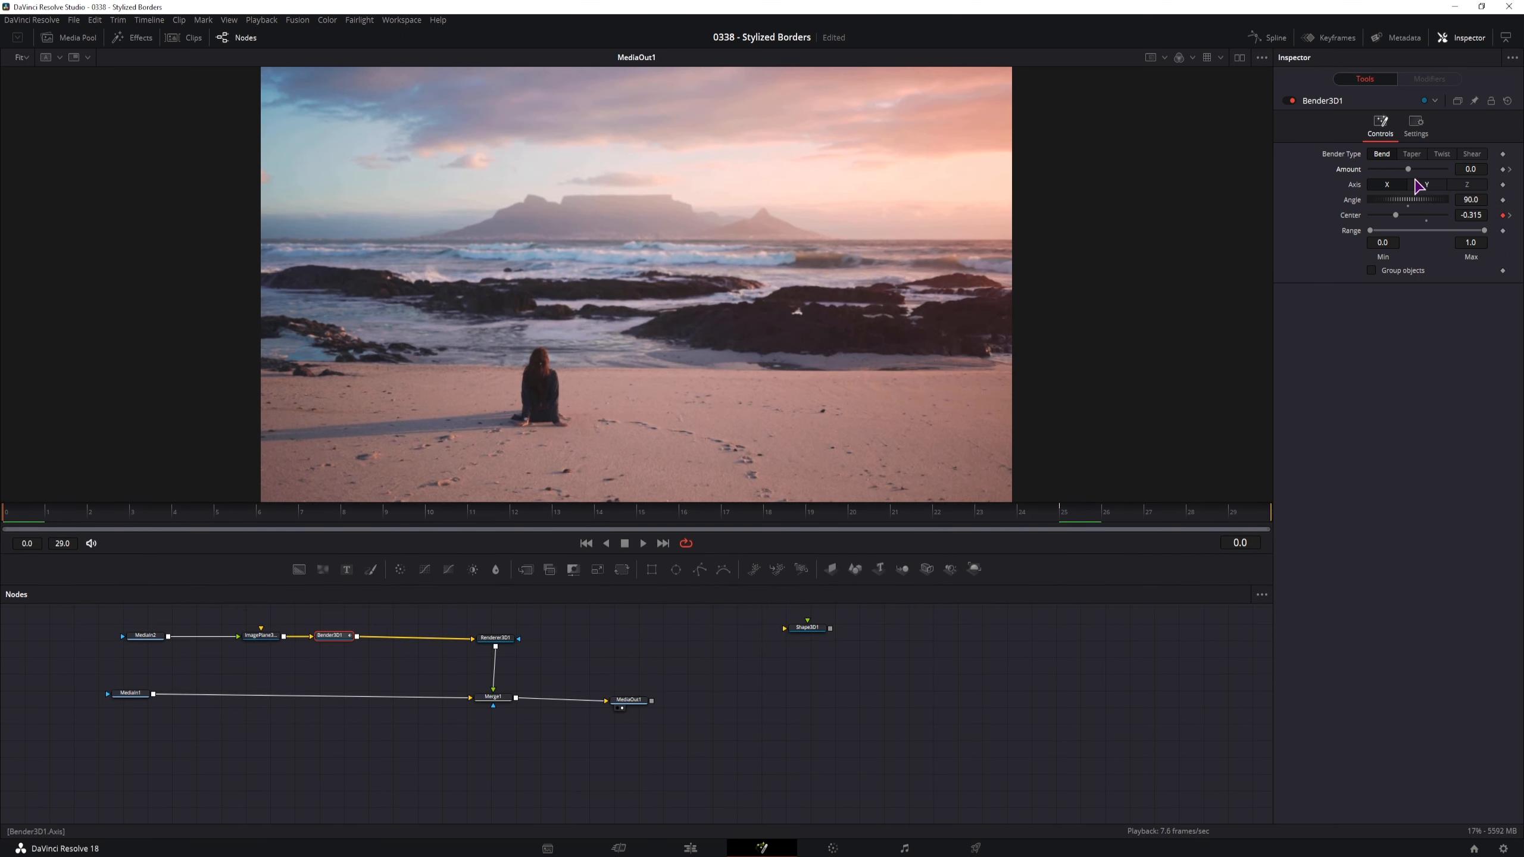
drag(1408, 172, 1366, 171)
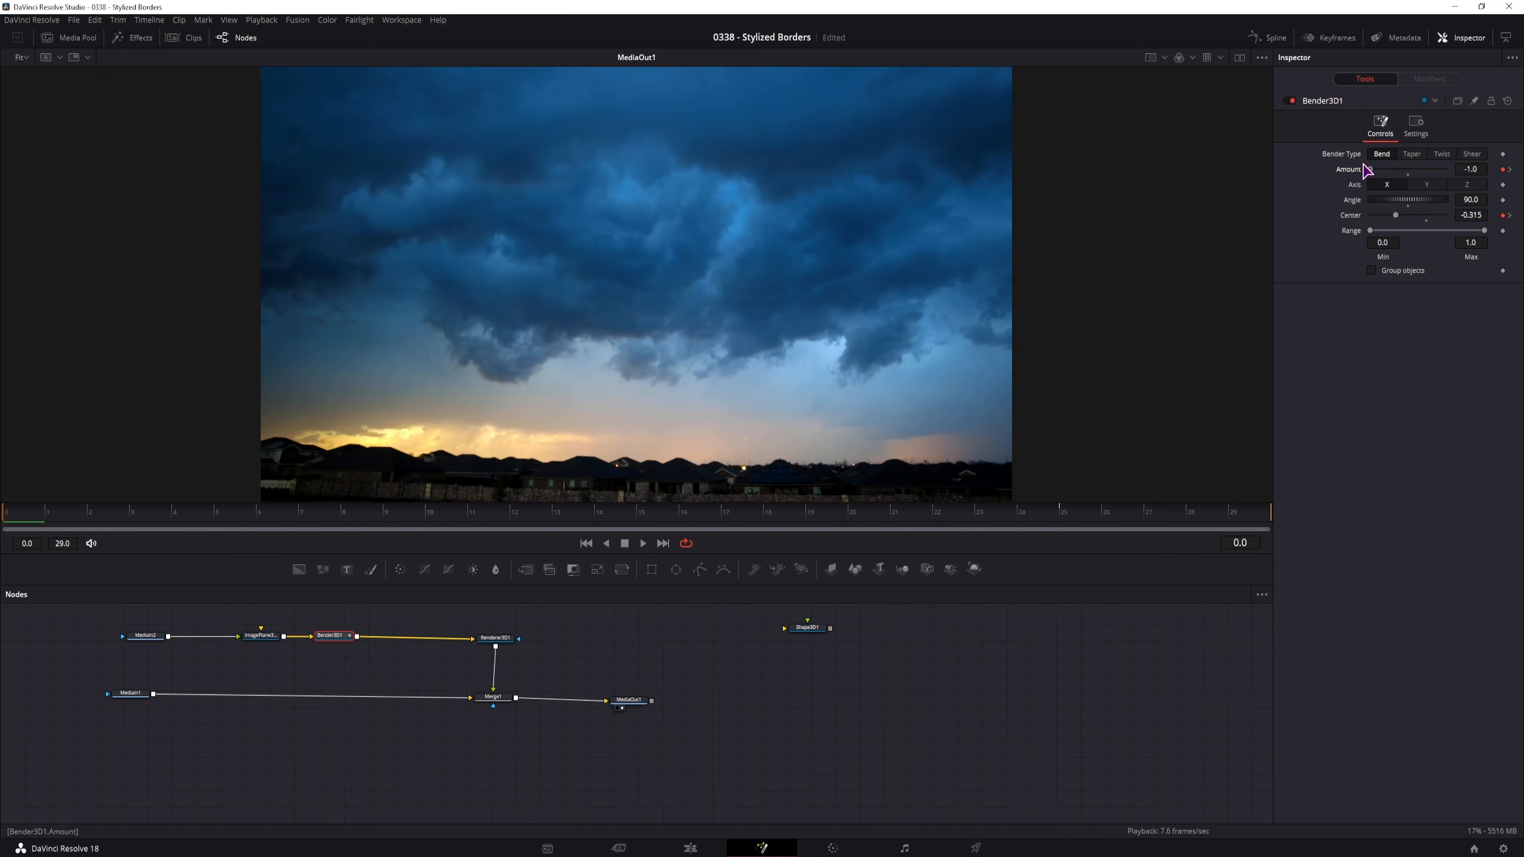
Step: Play back the transition and keyframe the bender's Center at 0.0 on frame 7
key(space)
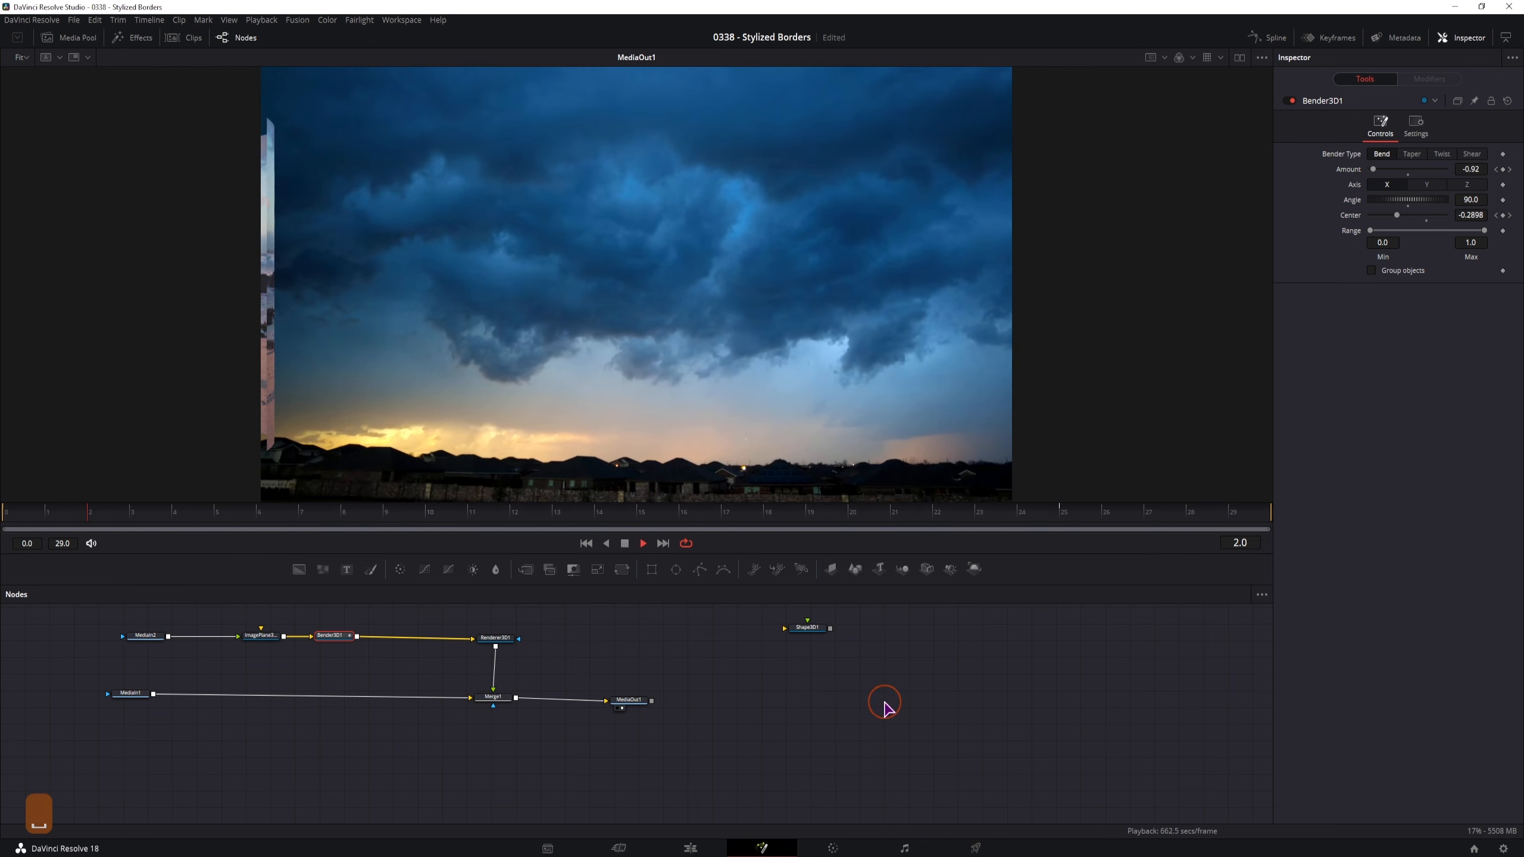
key(space)
drag(99, 526, 9, 528)
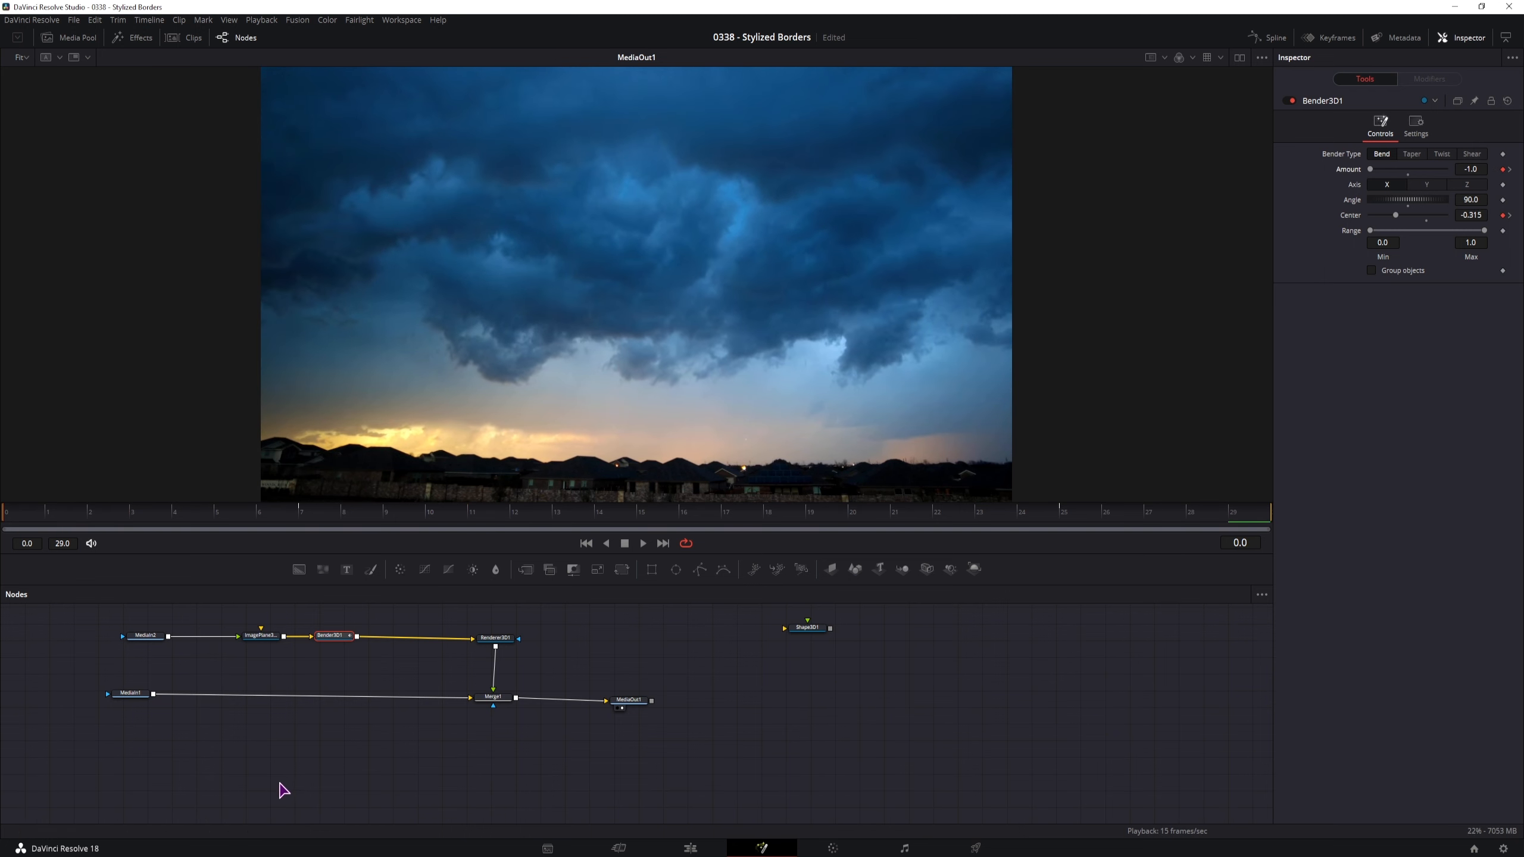
key(space)
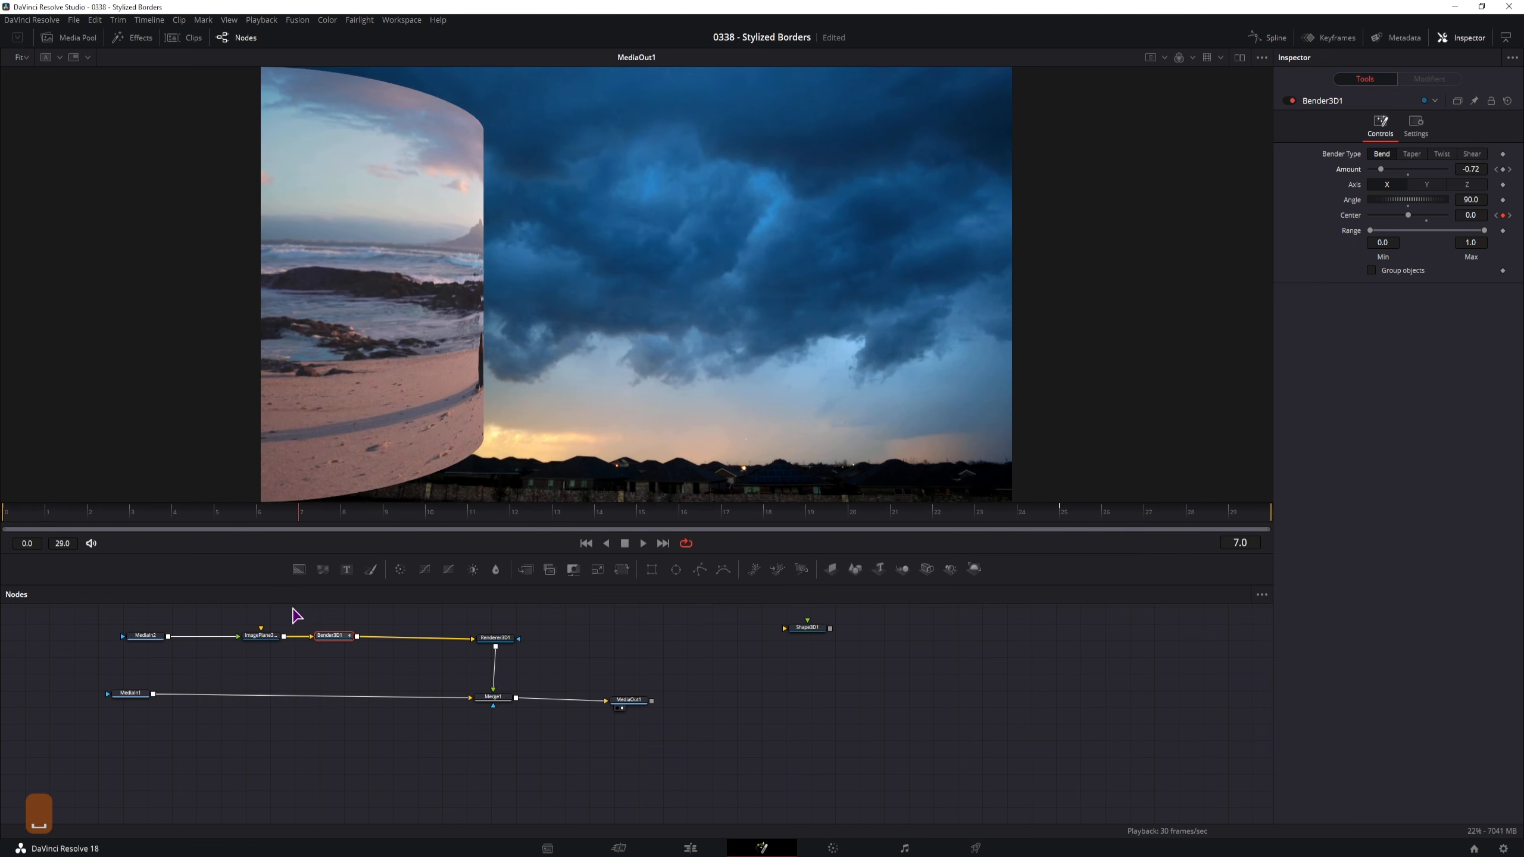
Step: Scrub the transition around frame 7 and on to frame 25, and remove the Center keyframe at frame 25
mouse_move(293, 517)
mouse_down()
mouse_move(45, 528)
mouse_move(414, 524)
mouse_move(291, 526)
mouse_up()
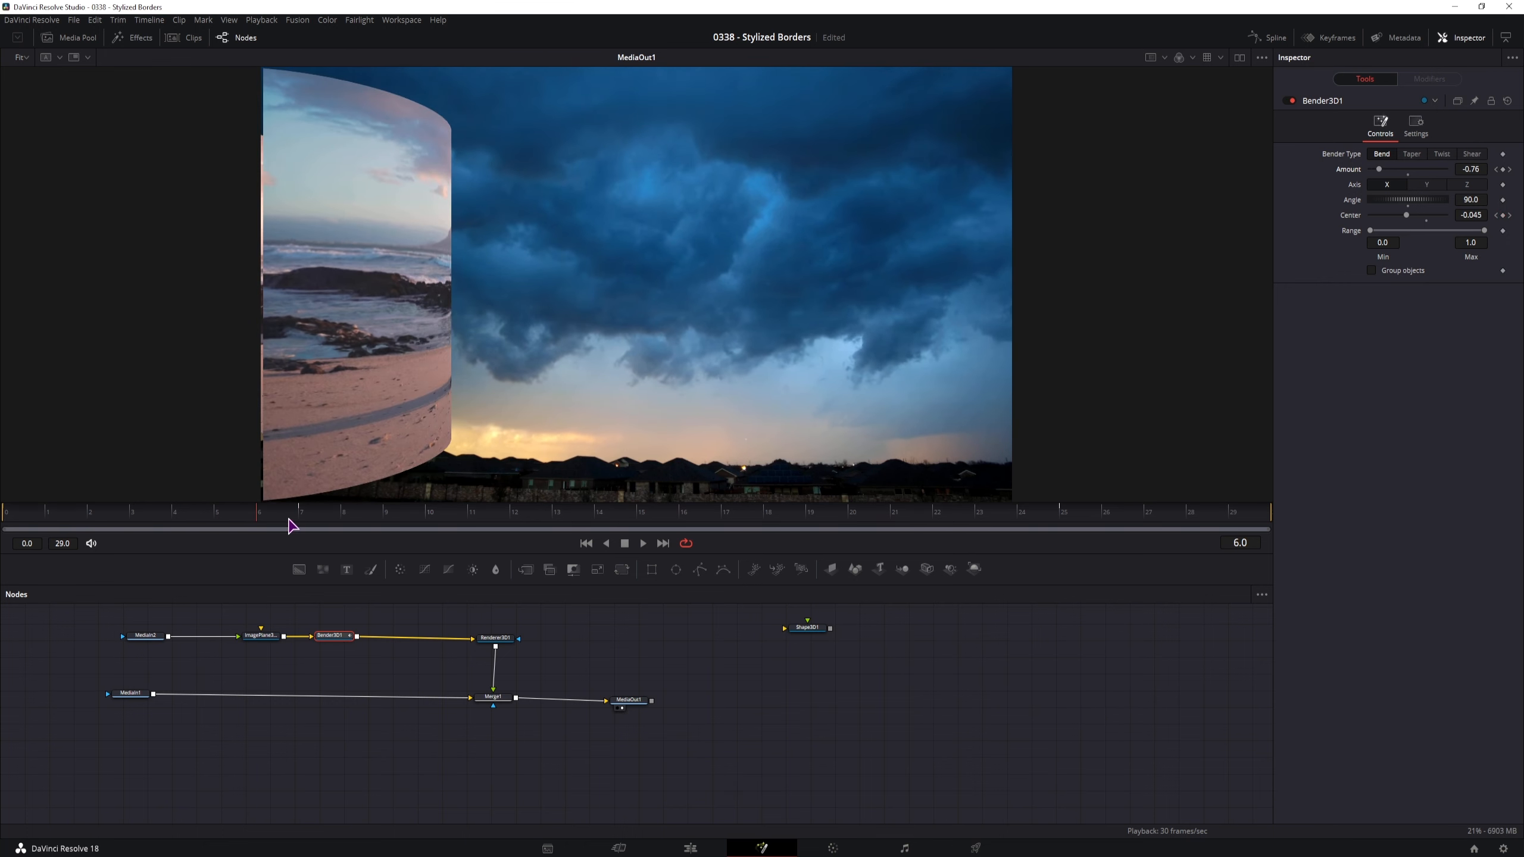
click(303, 516)
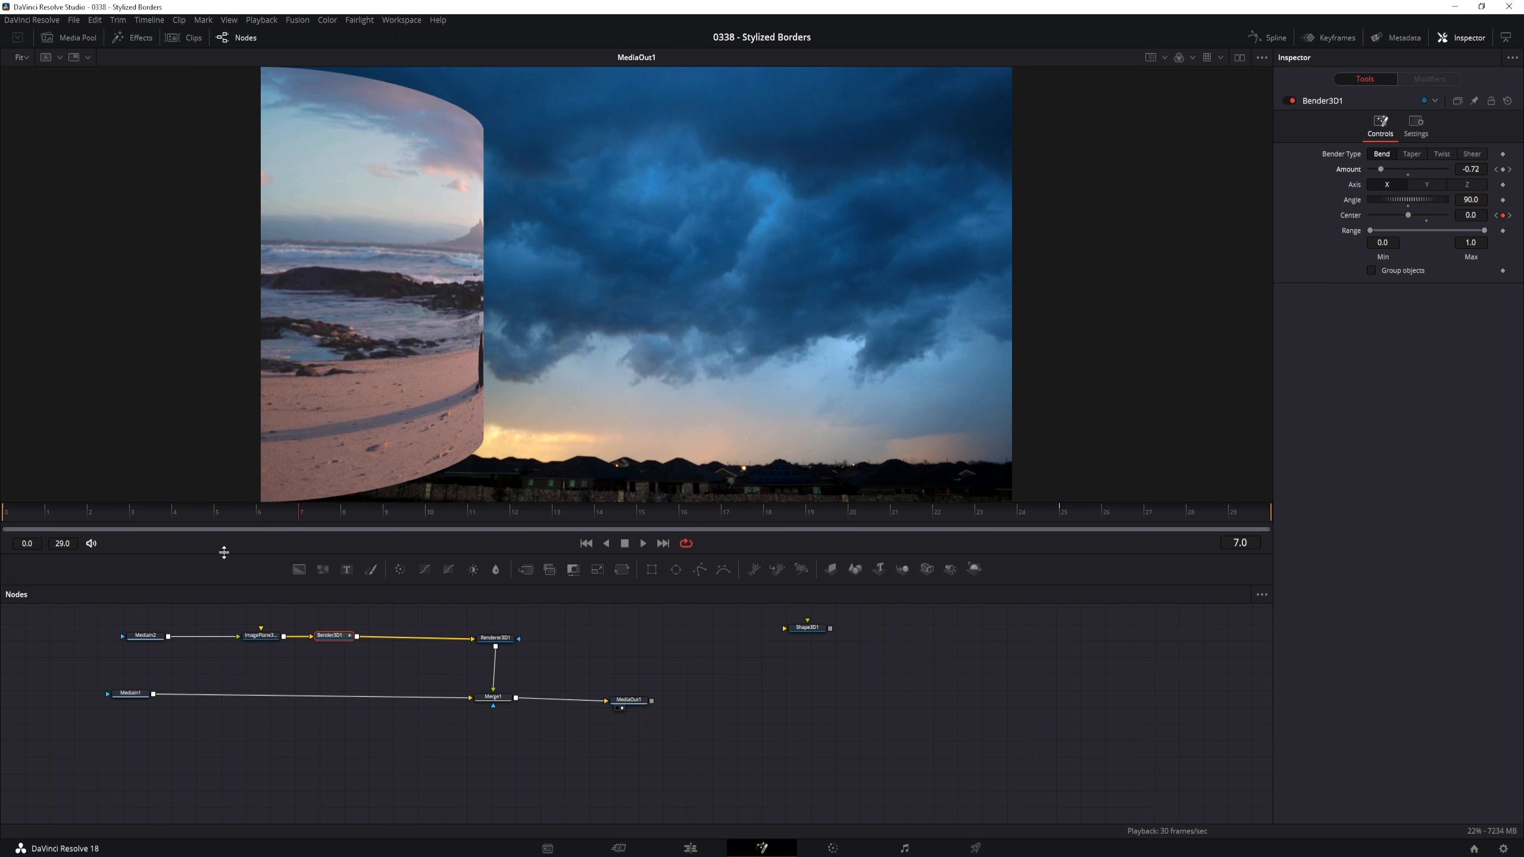
drag(289, 513, 1062, 520)
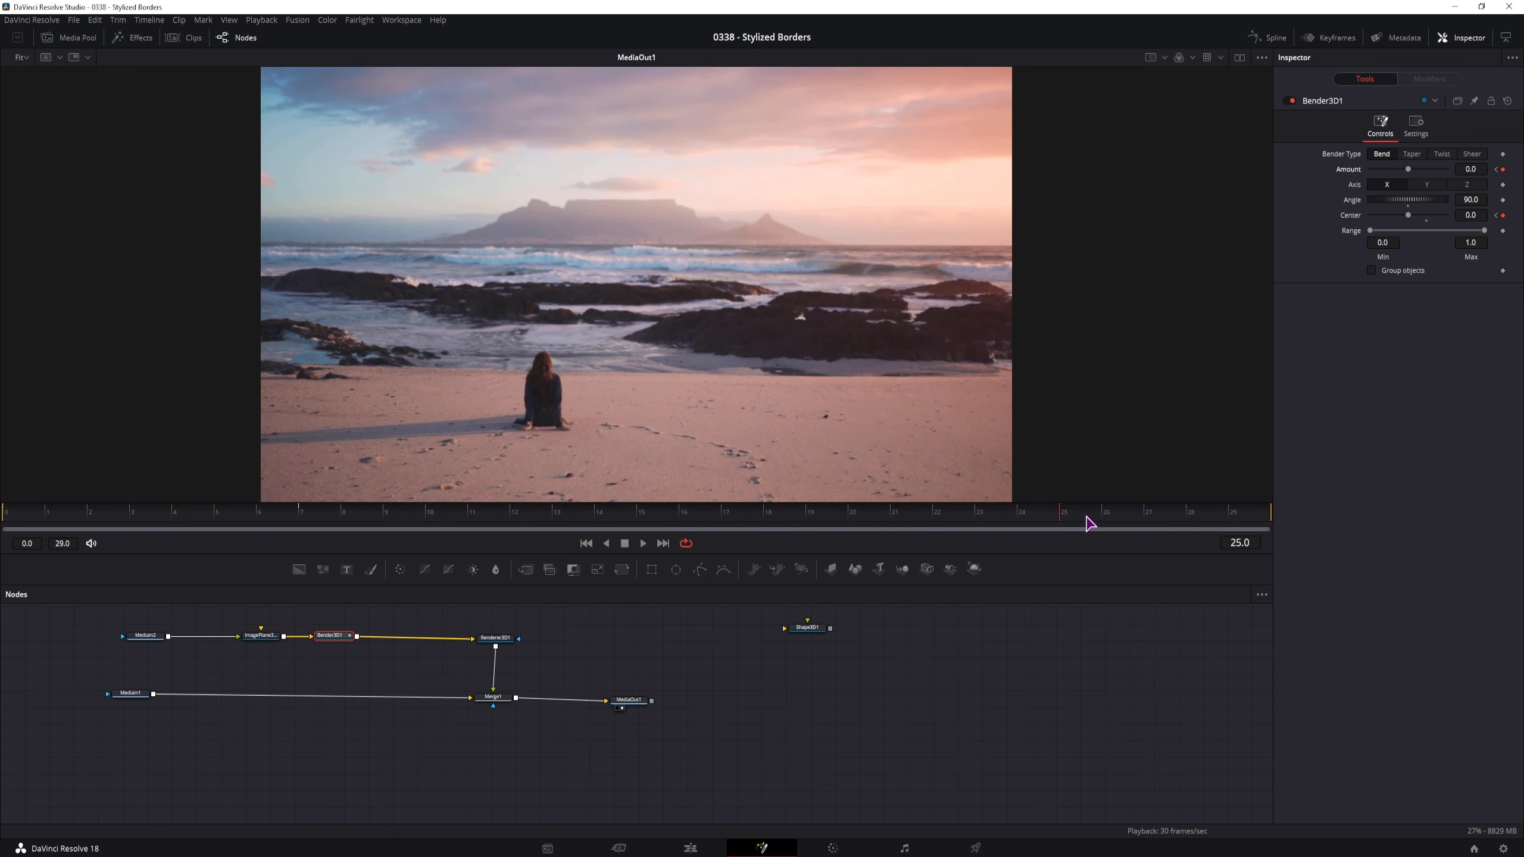
click(1503, 215)
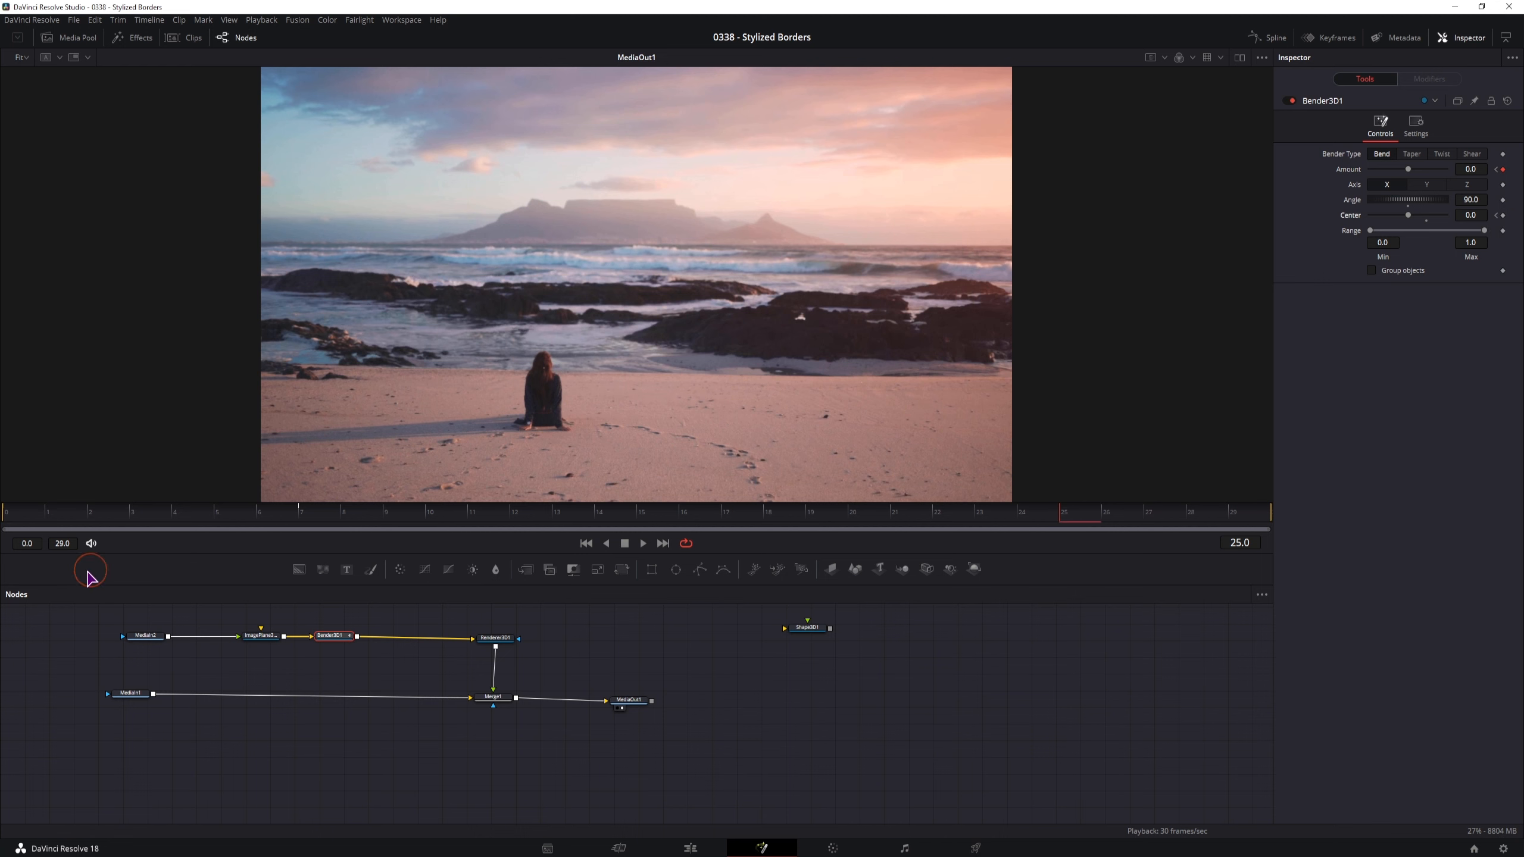
Step: Change the bend amount keyframe at frame 0 to 1.0 and scrub through the transition to check the reversed bend
click(295, 516)
drag(294, 521, 6, 524)
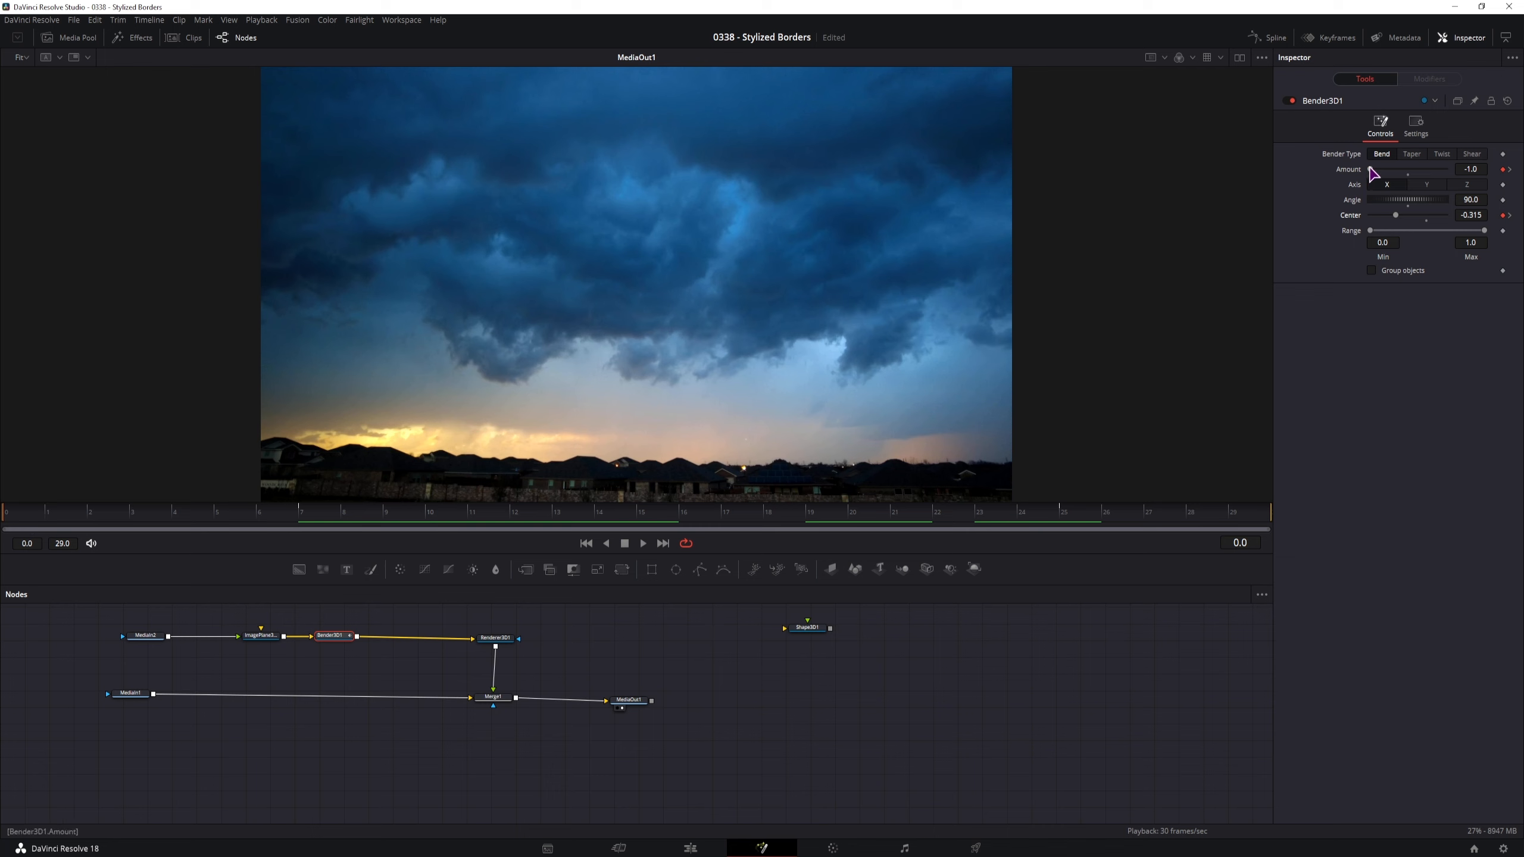
drag(1371, 171, 1474, 174)
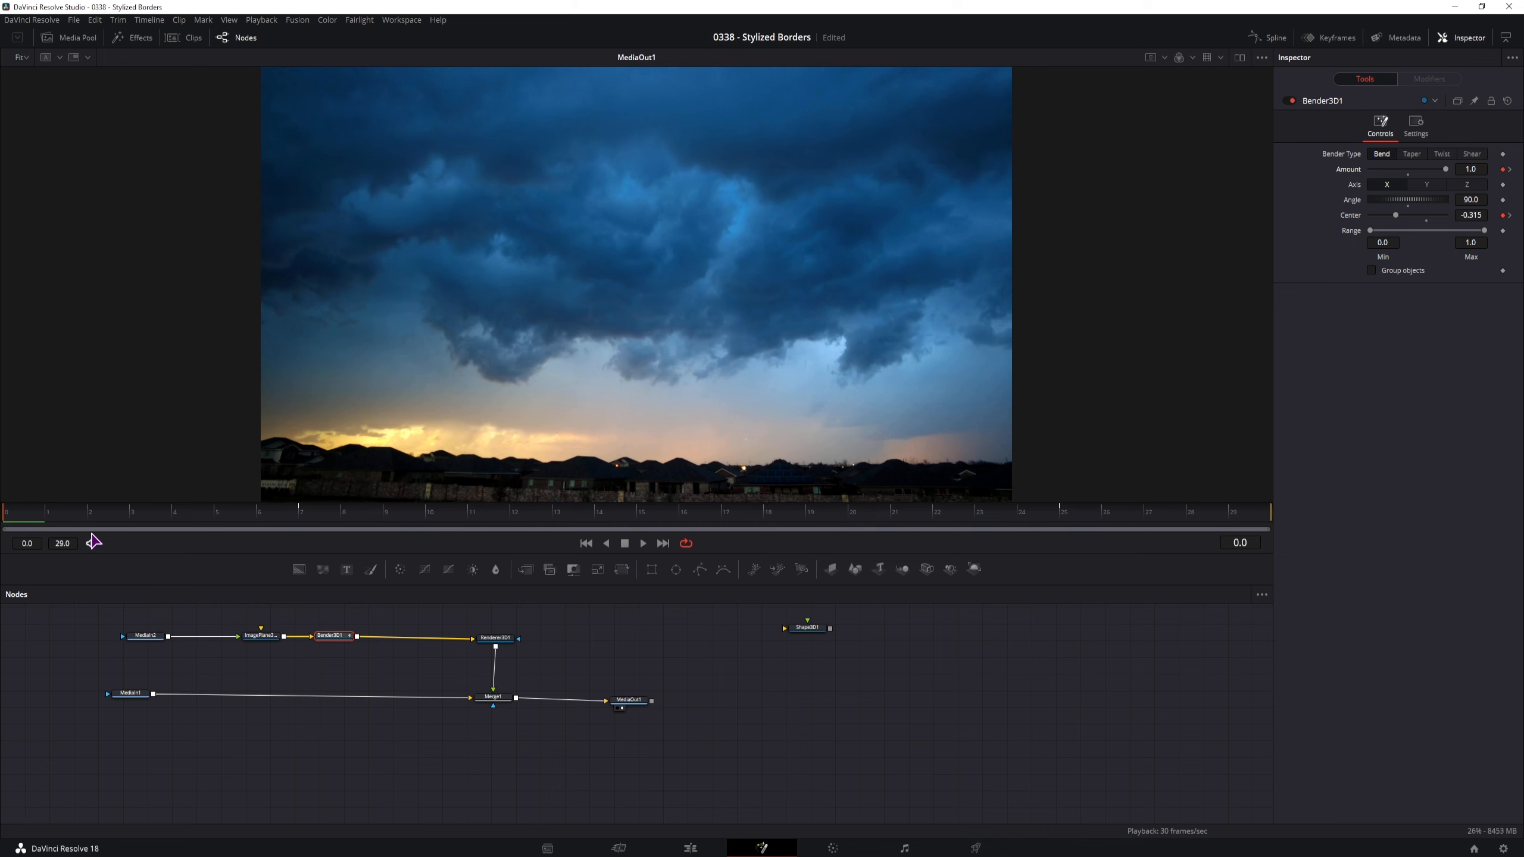
drag(8, 518, 1040, 517)
key(Home)
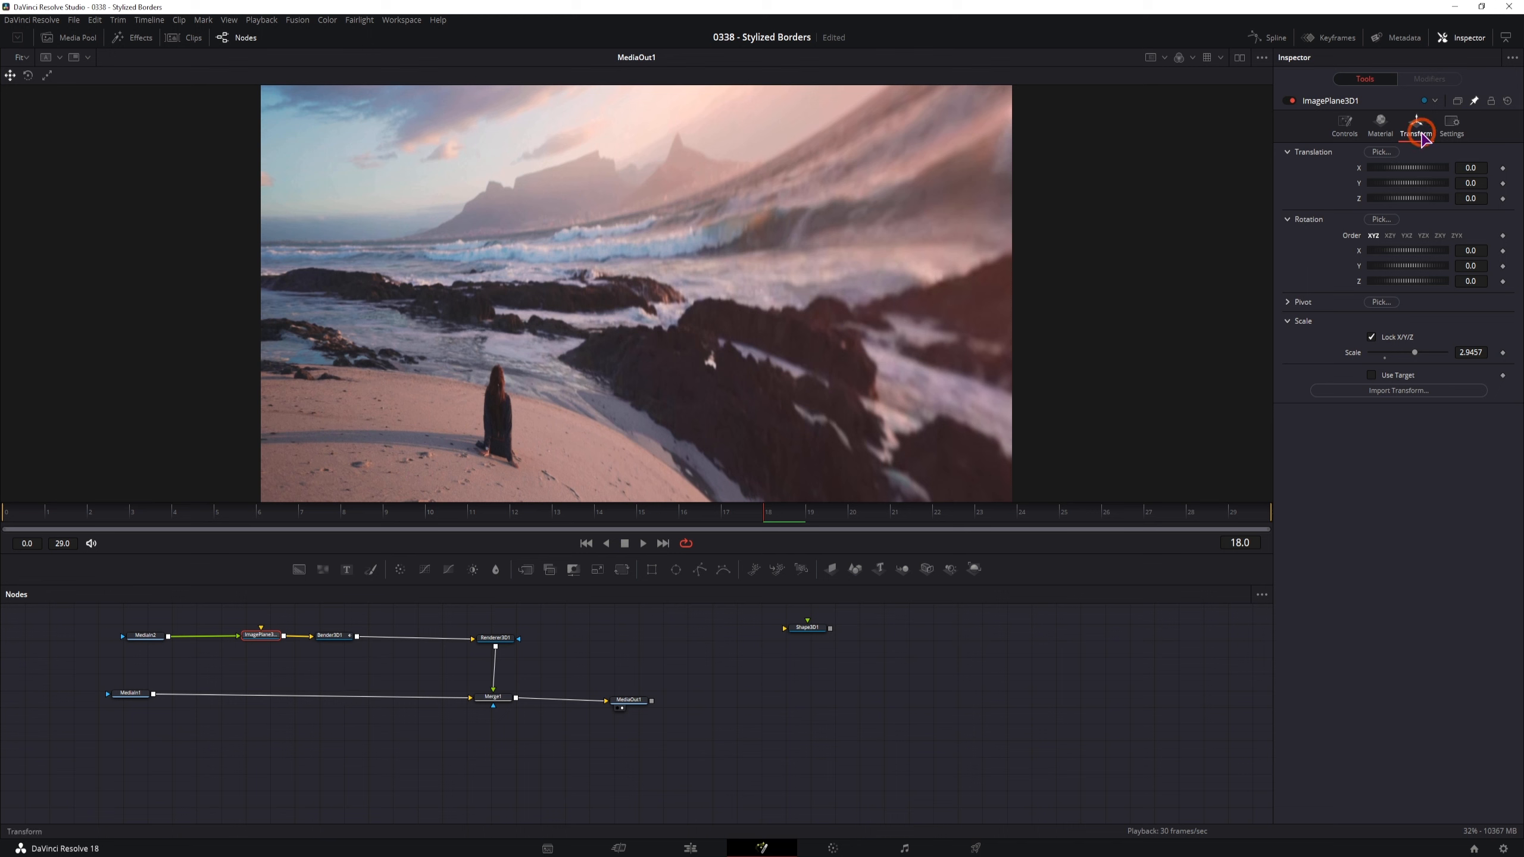
Step: Rotate ImagePlane3D1 by 15 degrees around the Z axis
click(1465, 281)
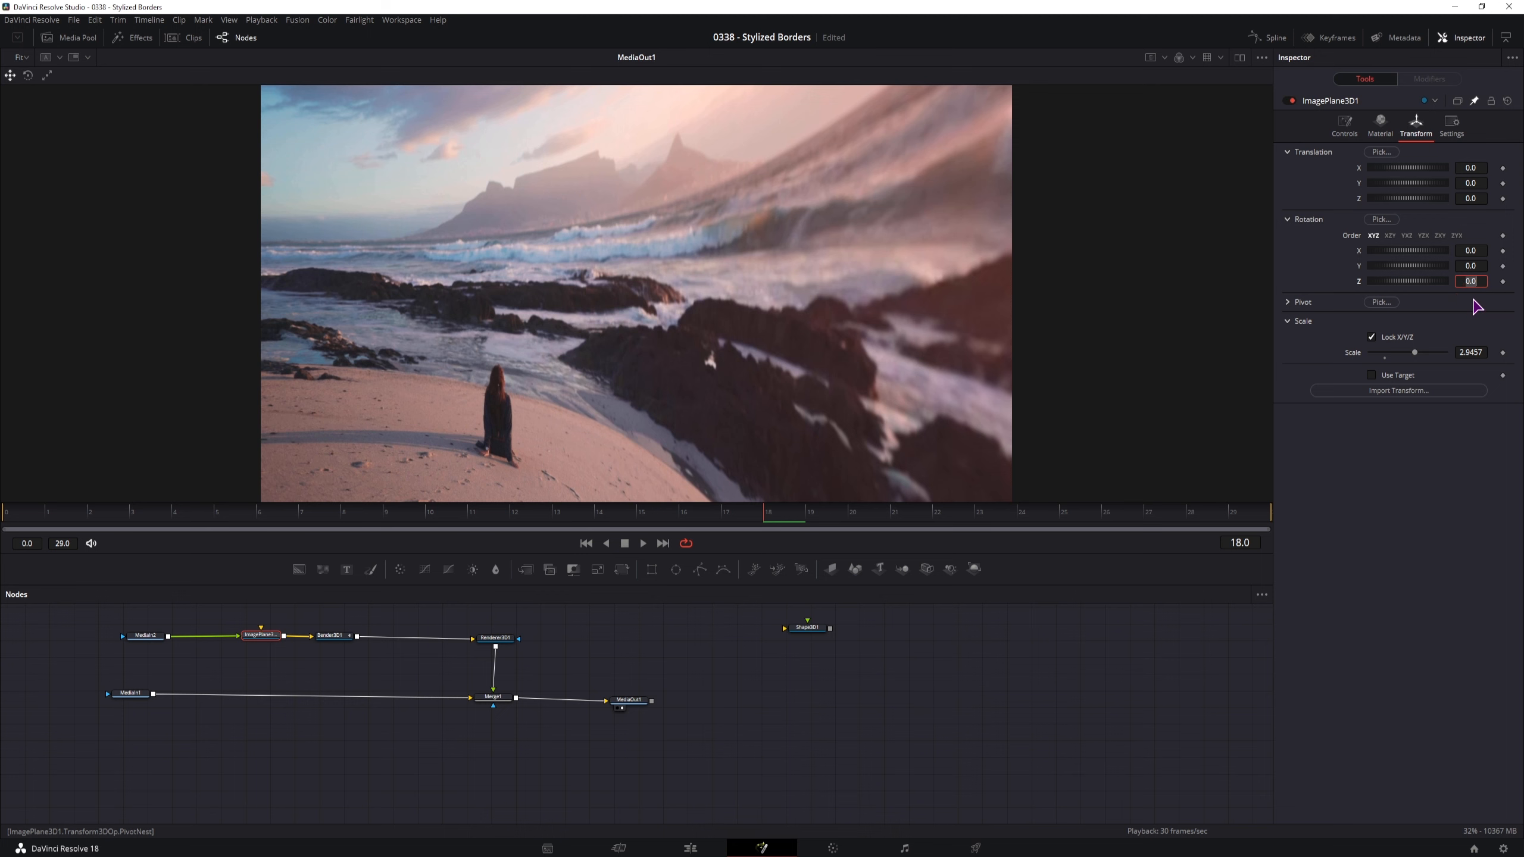
text(15)
click(1397, 480)
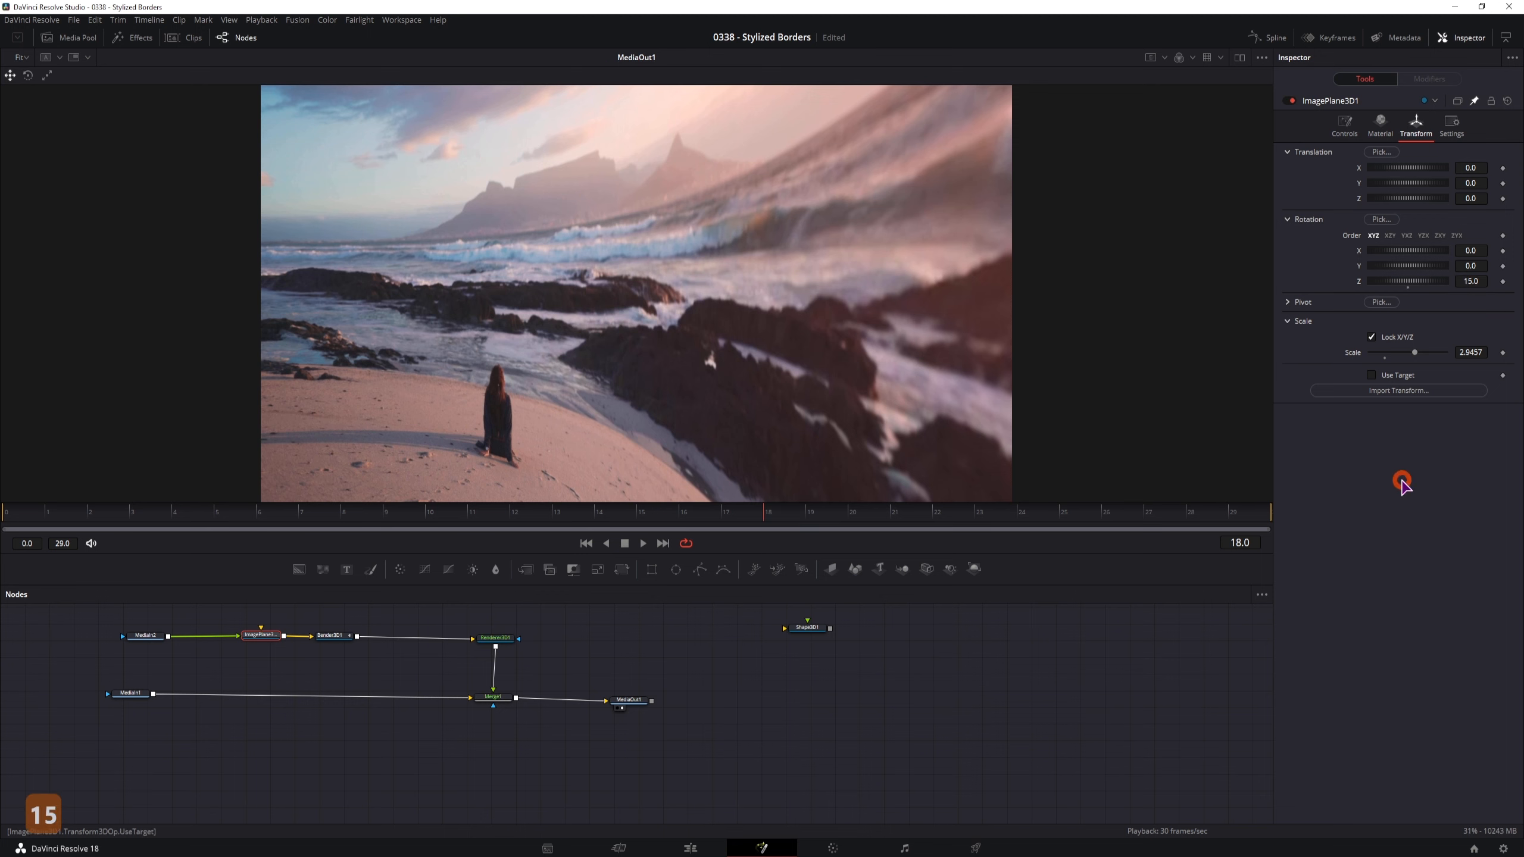
click(354, 666)
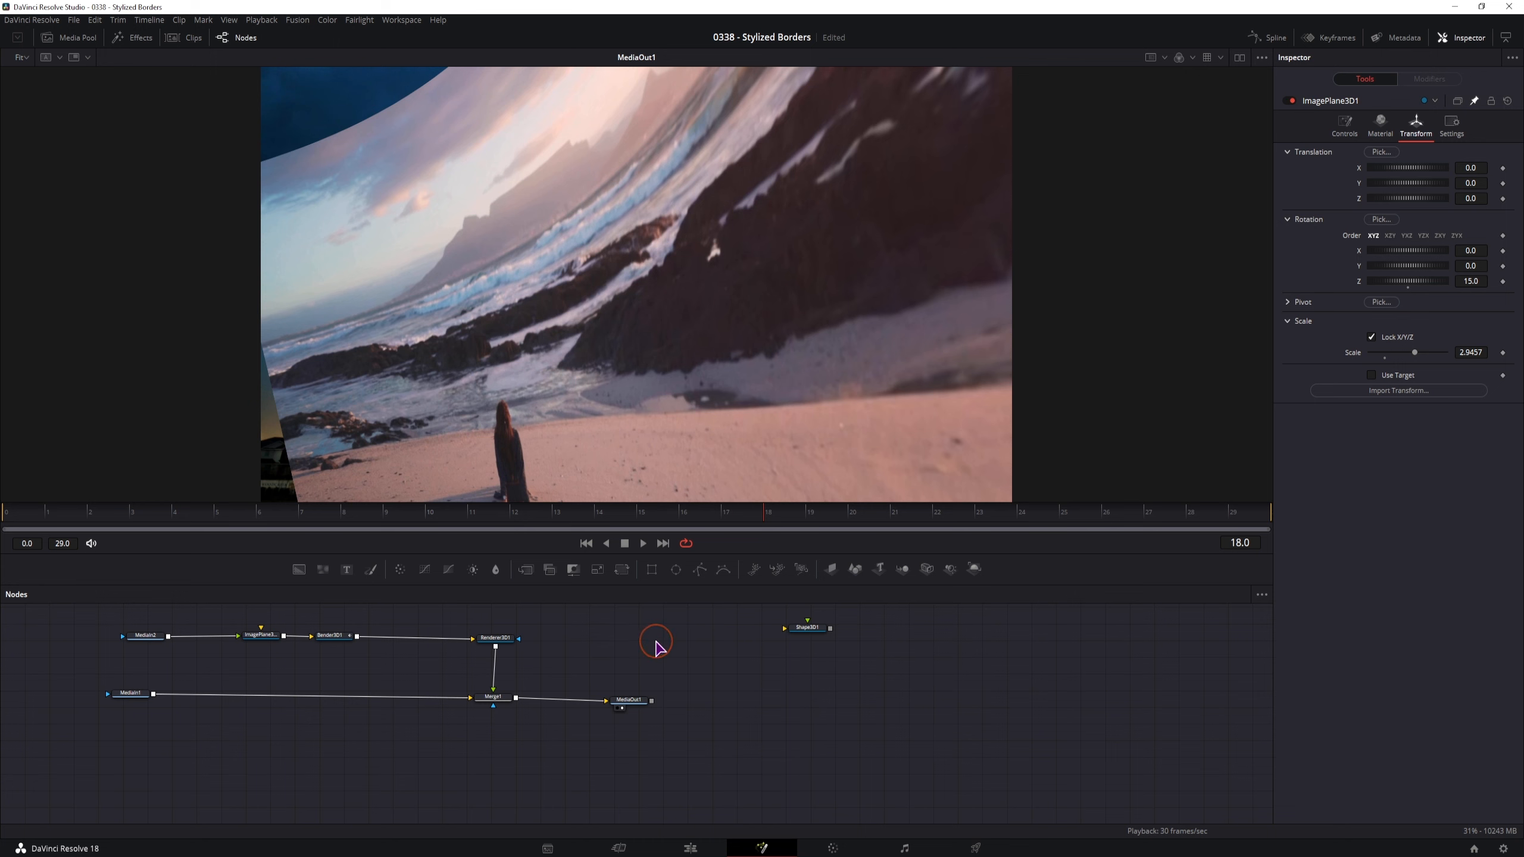
Step: Add a Camera 3D through a Merge 3D between Bender3D1 and Renderer3D1, and show Merge3D1 in the first viewer
drag(931, 573, 528, 637)
key(1)
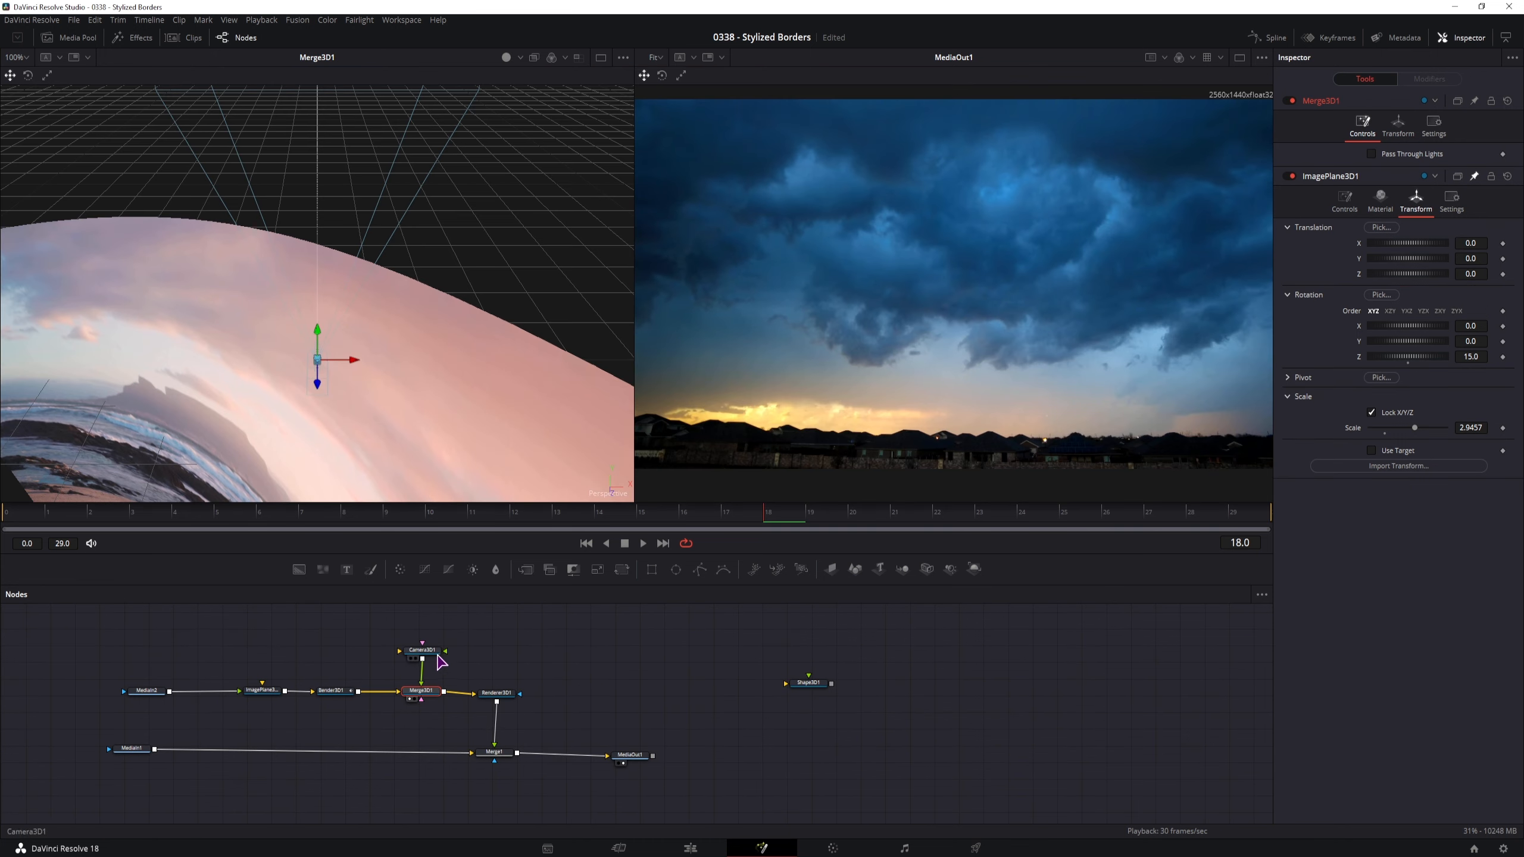
Step: Try a bend amount of 0.95 on Bender3D1 and inspect the curved plane in the 3D view
ctrl+scroll(447, 306, down, 2)
ctrl+scroll(444, 309, down, 1)
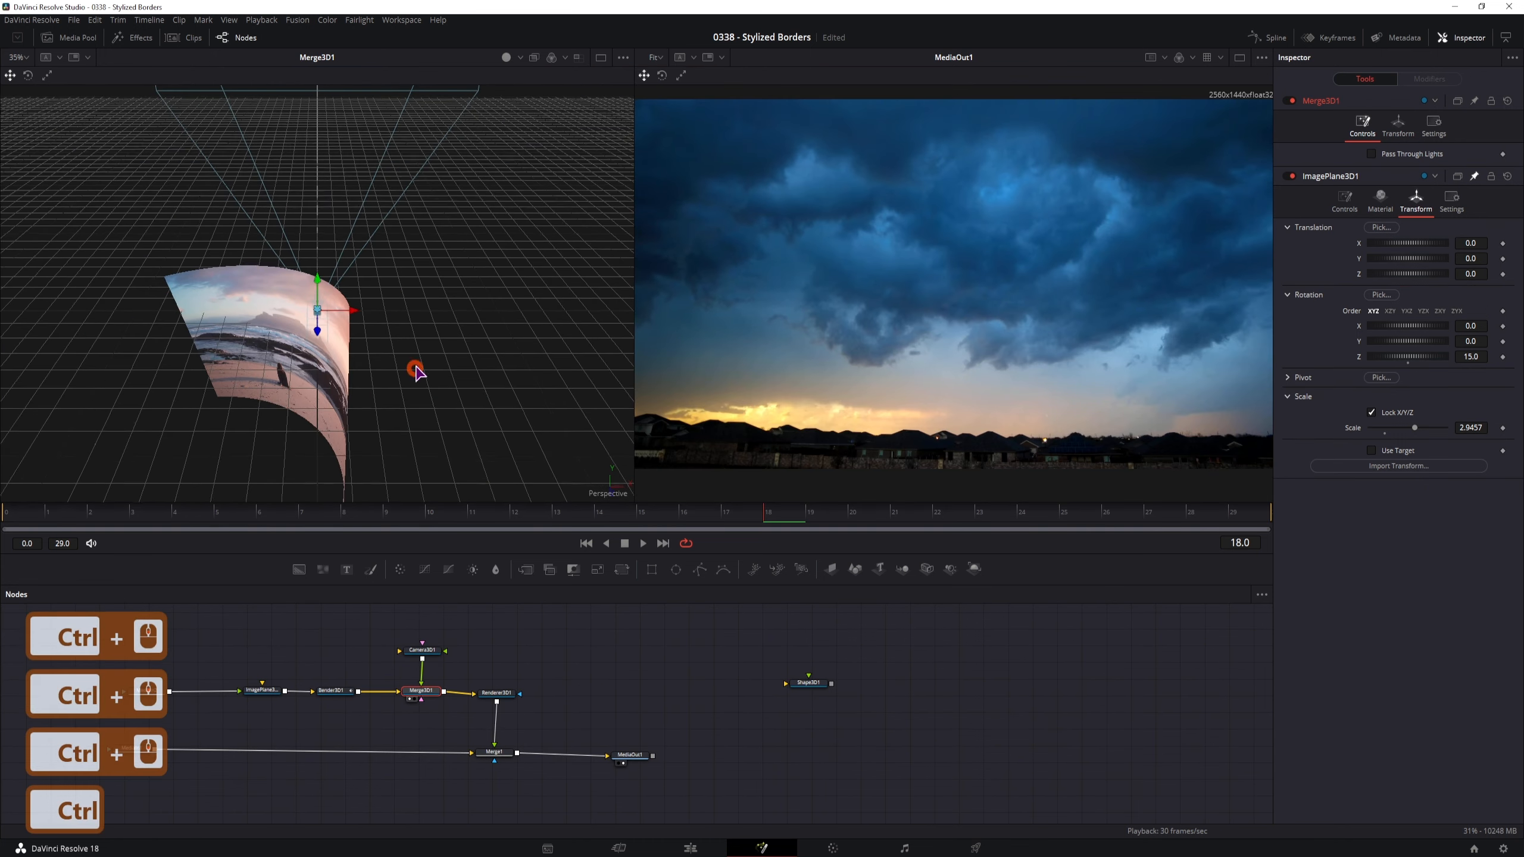
drag(415, 368, 452, 354)
click(332, 690)
drag(1410, 168, 1448, 190)
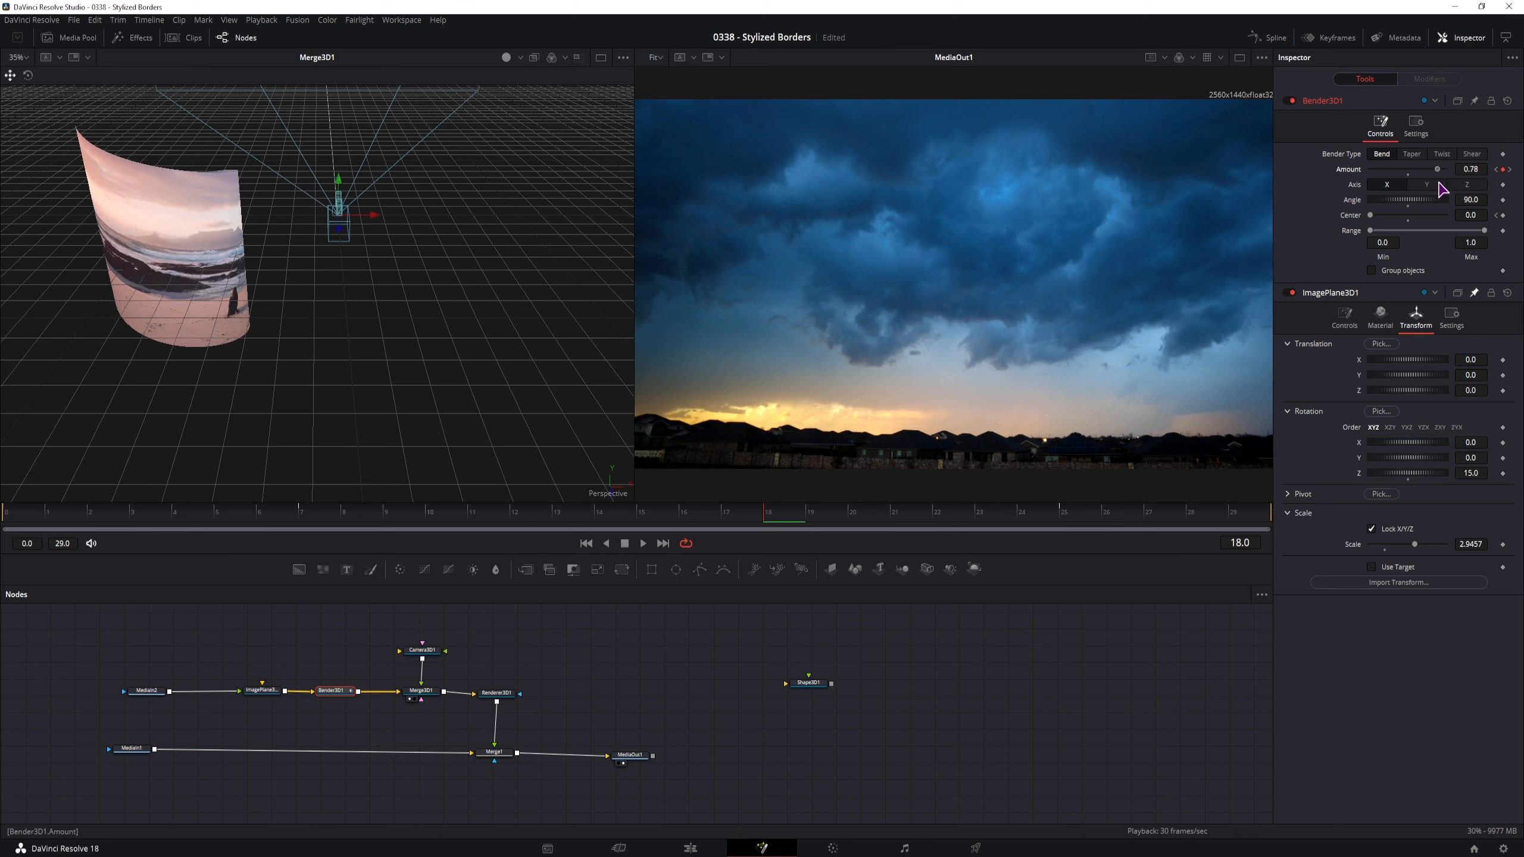
drag(466, 303, 170, 123)
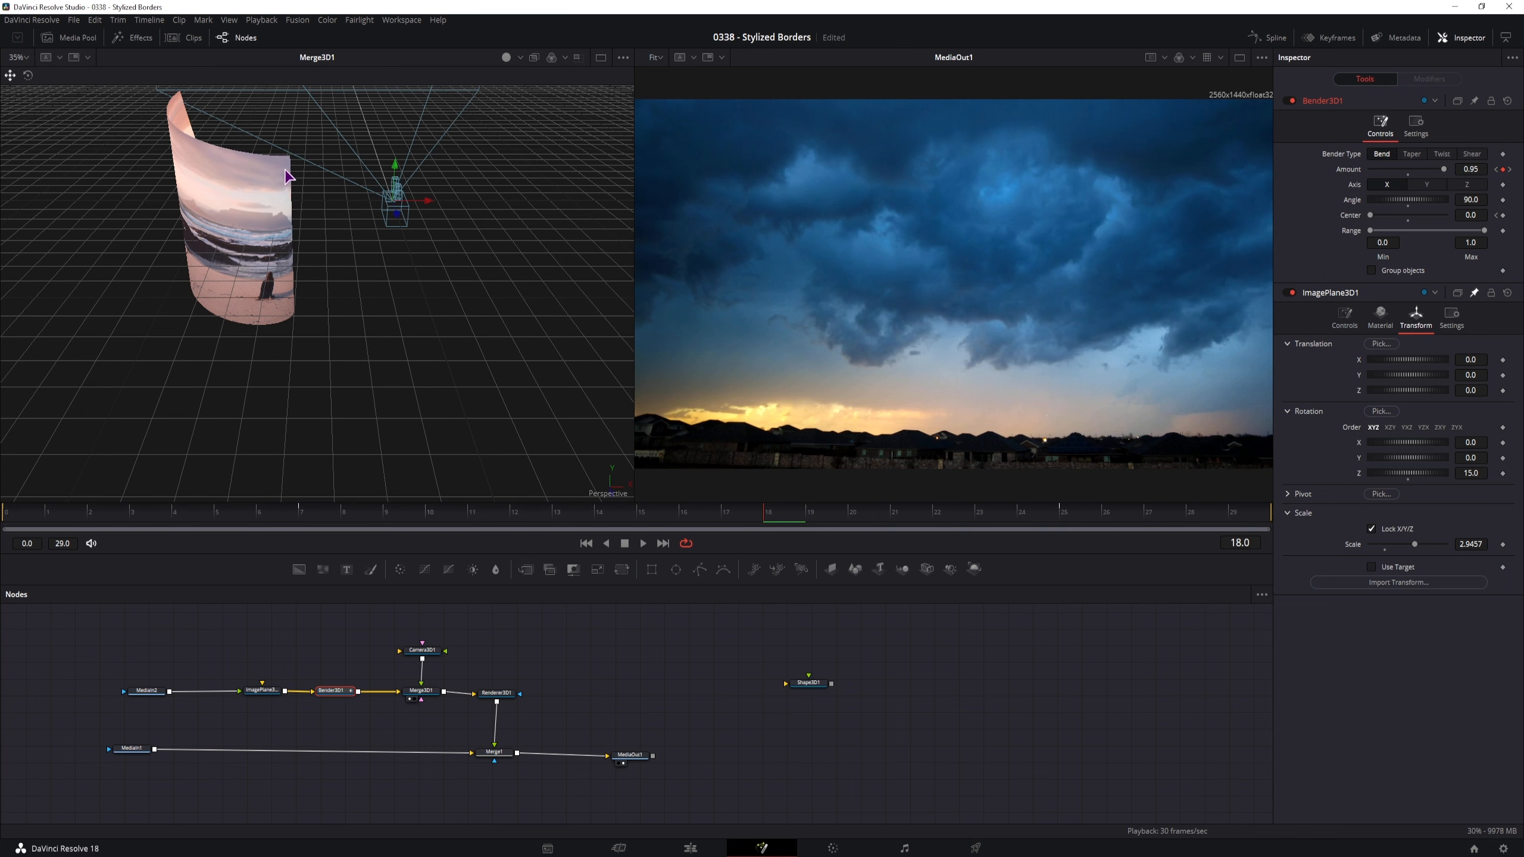
drag(327, 228, 367, 163)
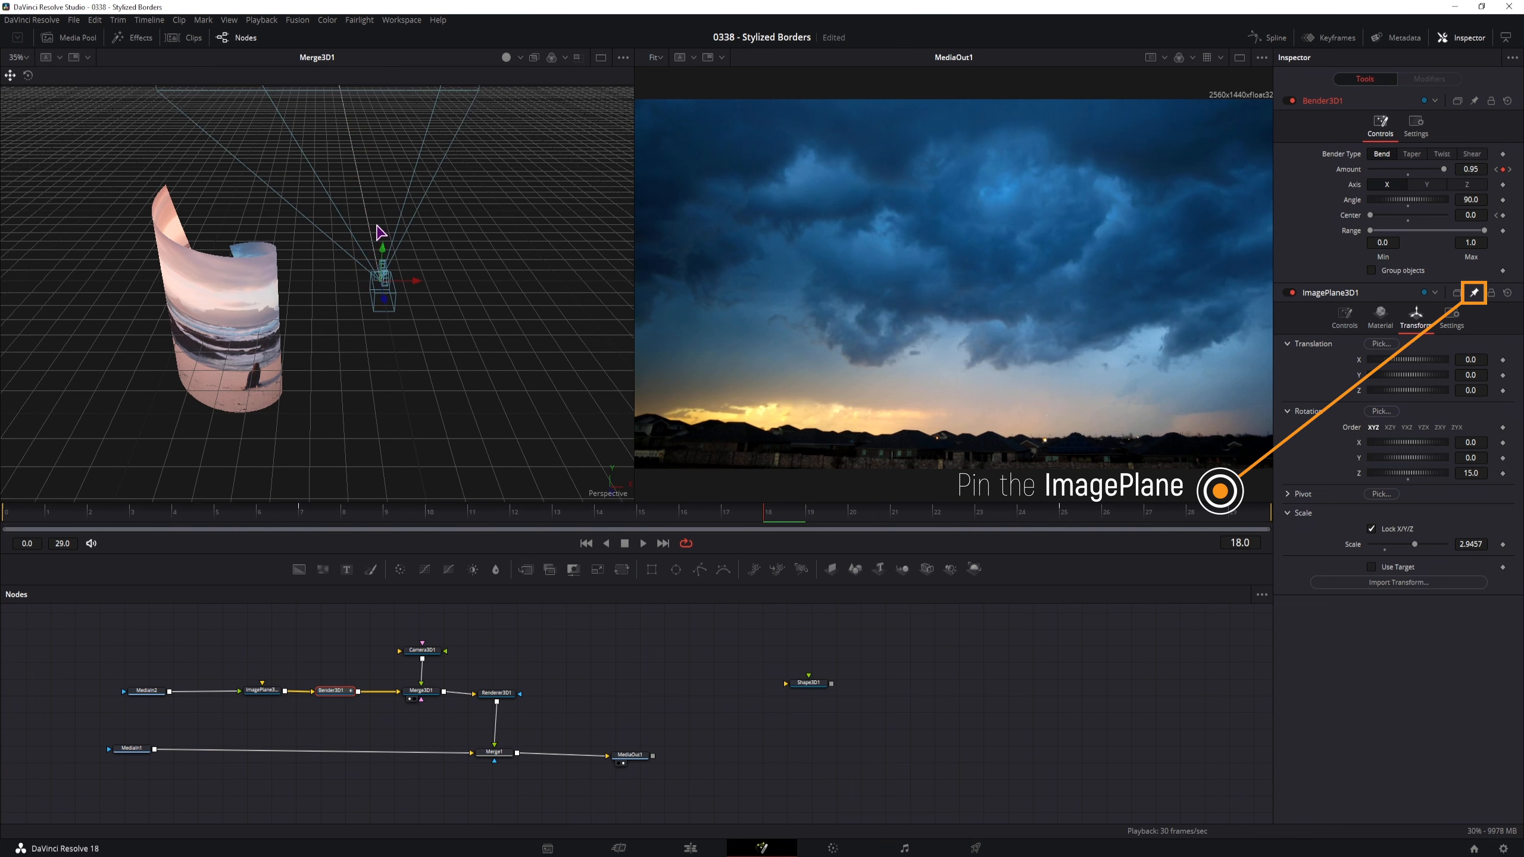
click(1503, 169)
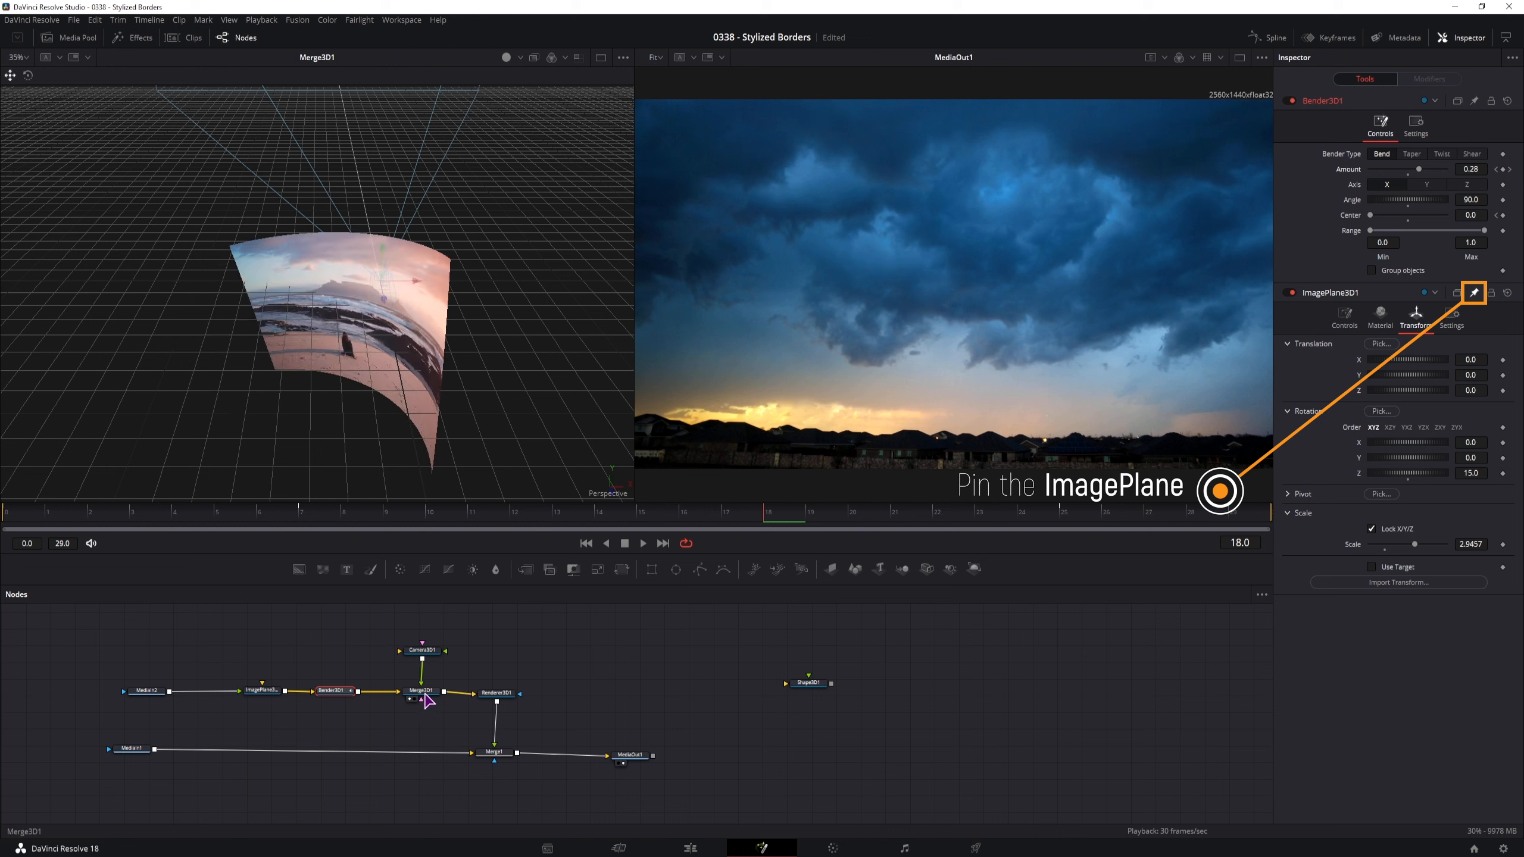
Step: Drive Merge3D1's Z rotation with an expression linked to ImagePlane3D1's Z rotation
click(415, 692)
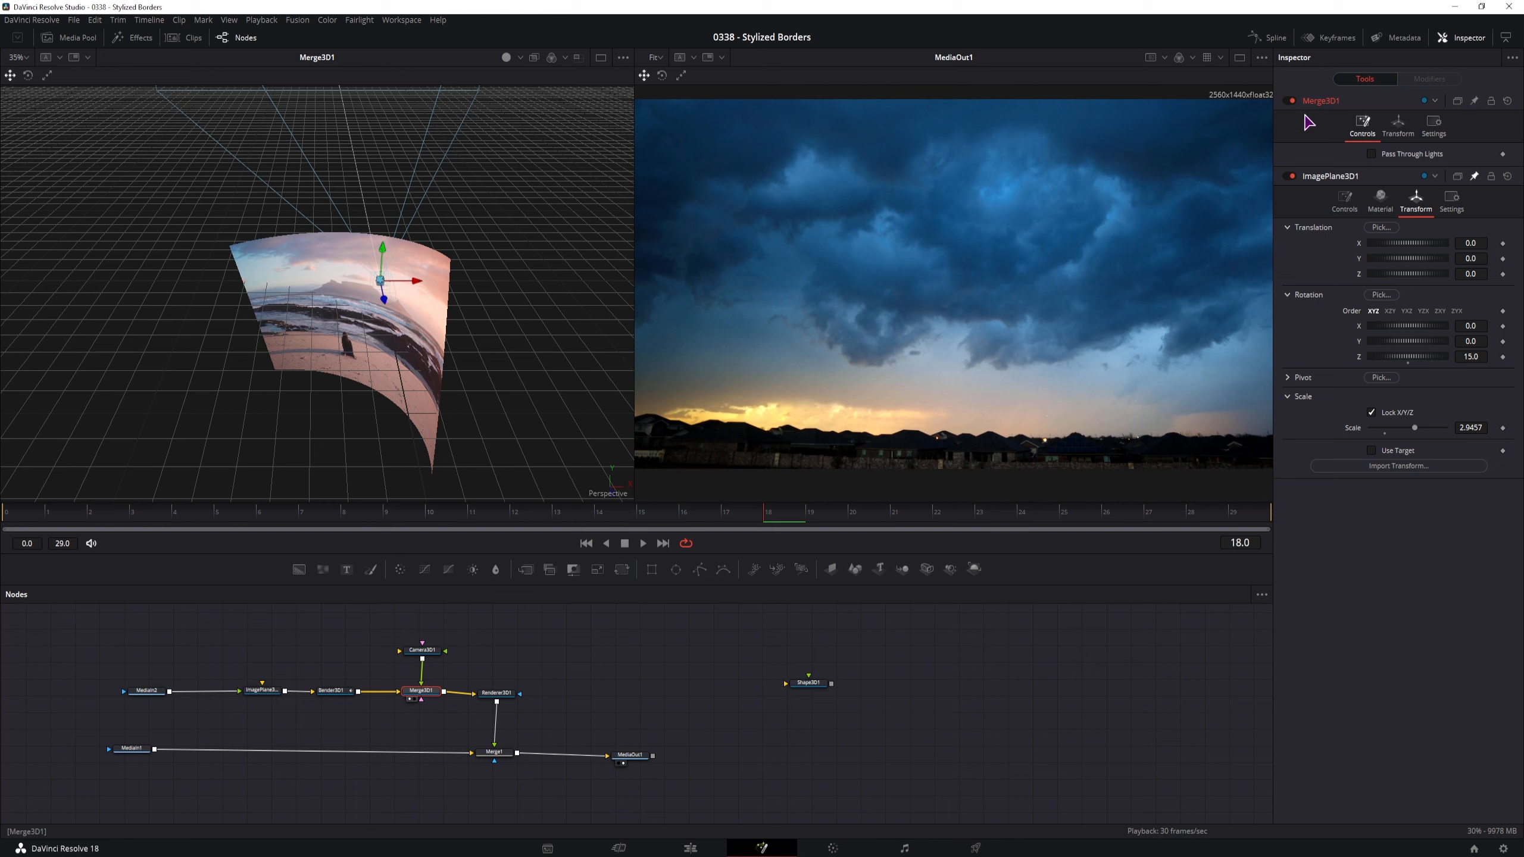
click(1402, 125)
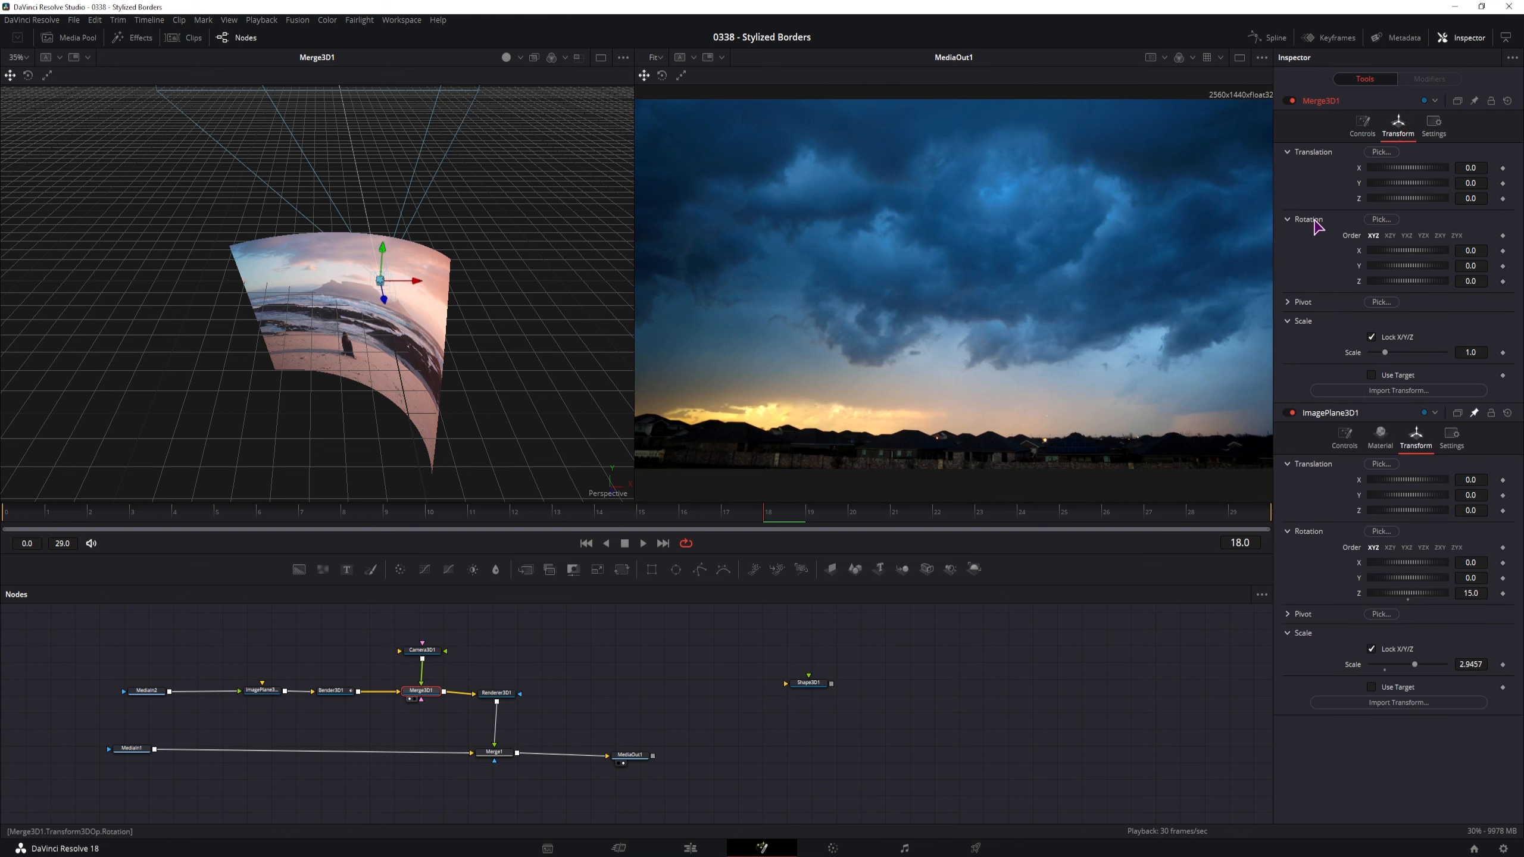
click(1481, 281)
text(-)
key(Return)
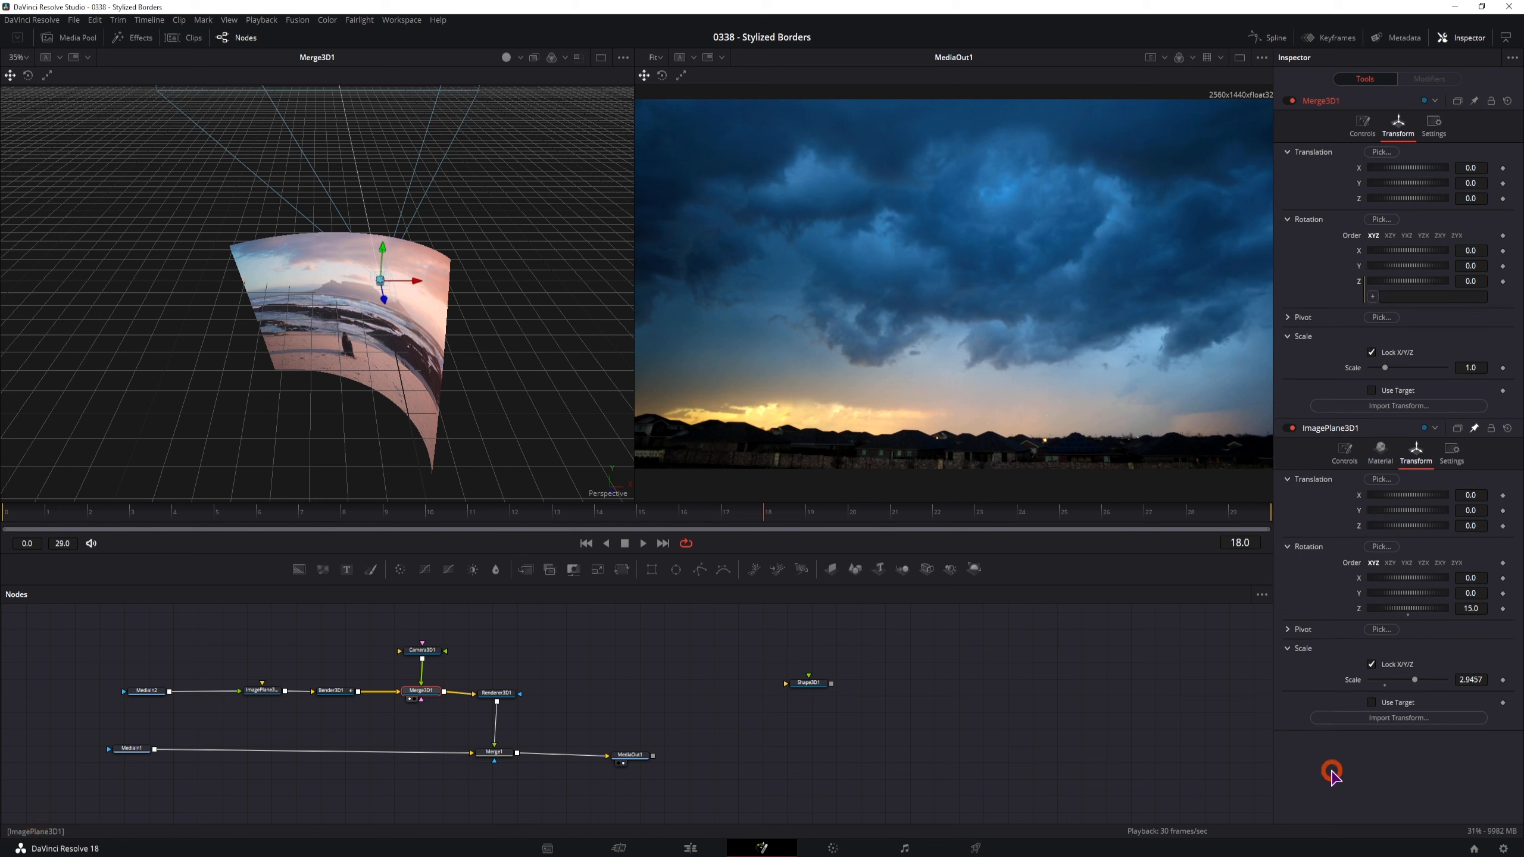
click(1380, 301)
drag(1373, 298, 1359, 609)
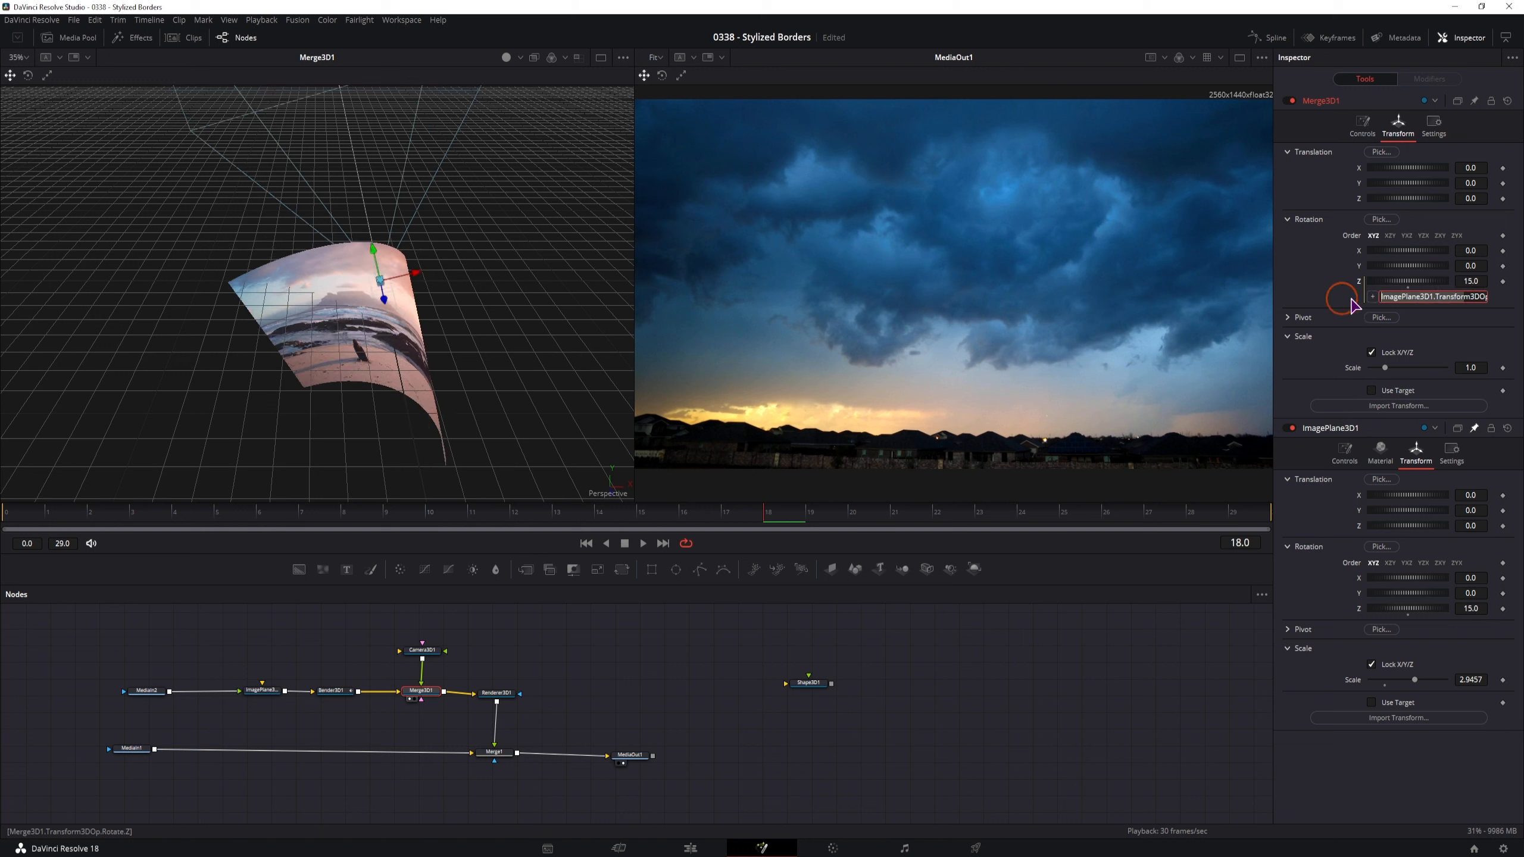
Step: Negate Merge3D1's Z rotation expression with a leading minus sign so it counter-rotates the image plane
click(1377, 296)
click(1440, 313)
text(-)
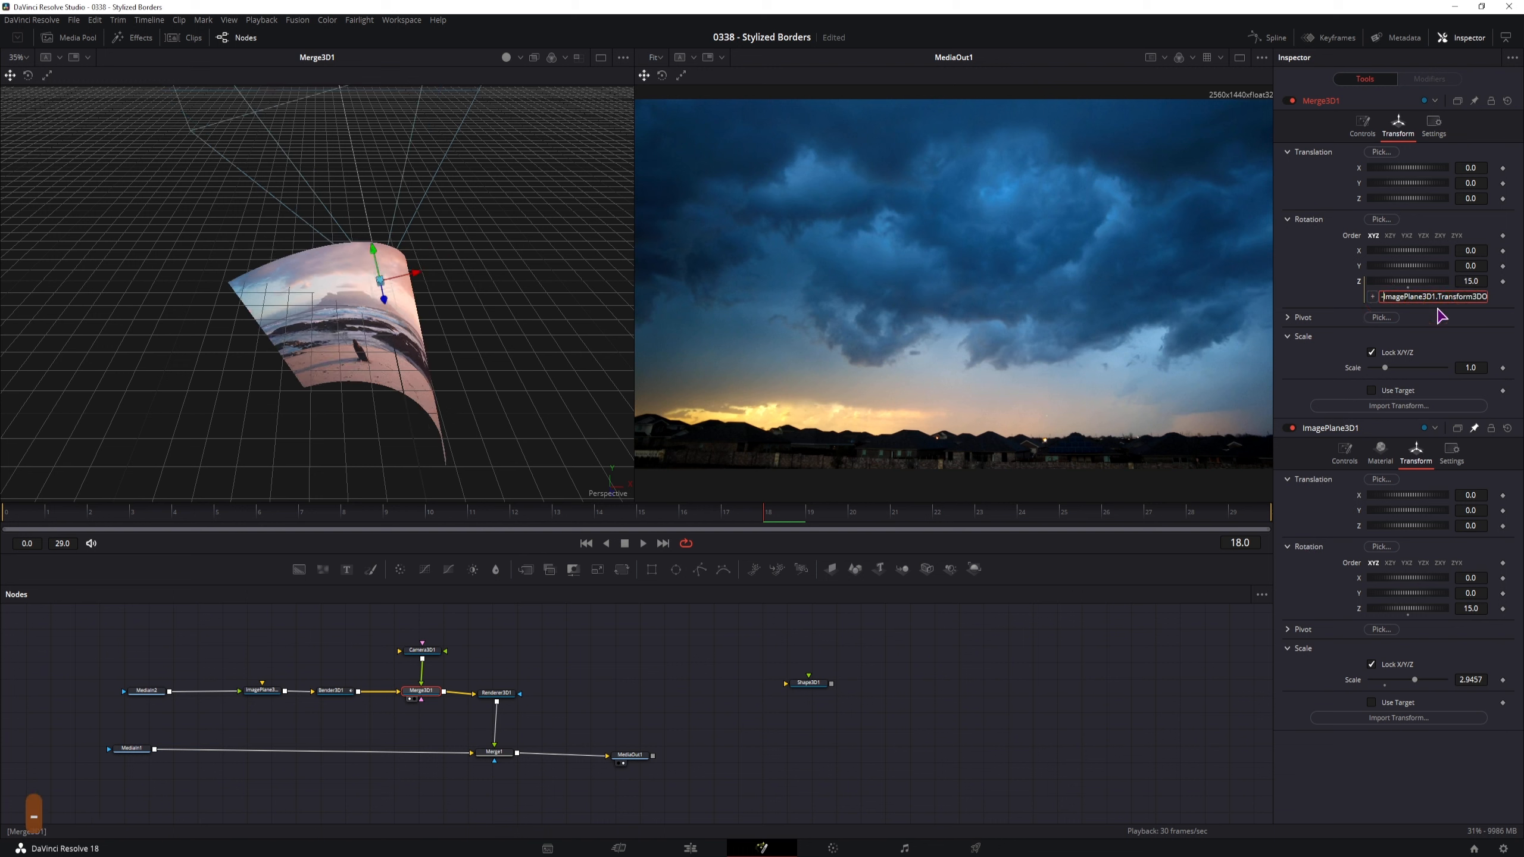
click(1007, 670)
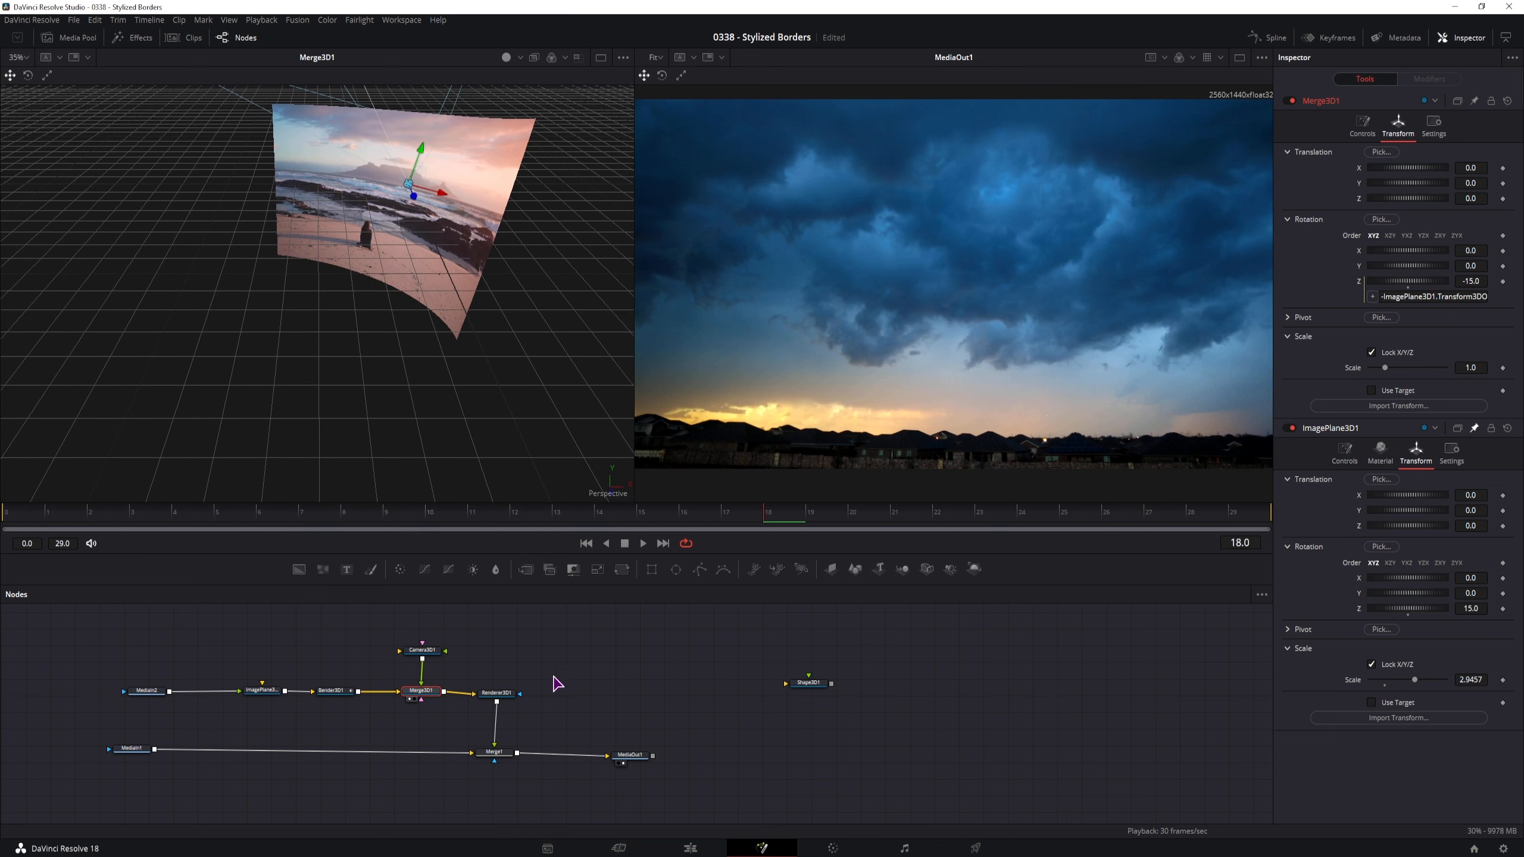
Step: Disconnect Camera3D1 from Merge3D1 and play the transition from frame 0
drag(423, 678, 505, 660)
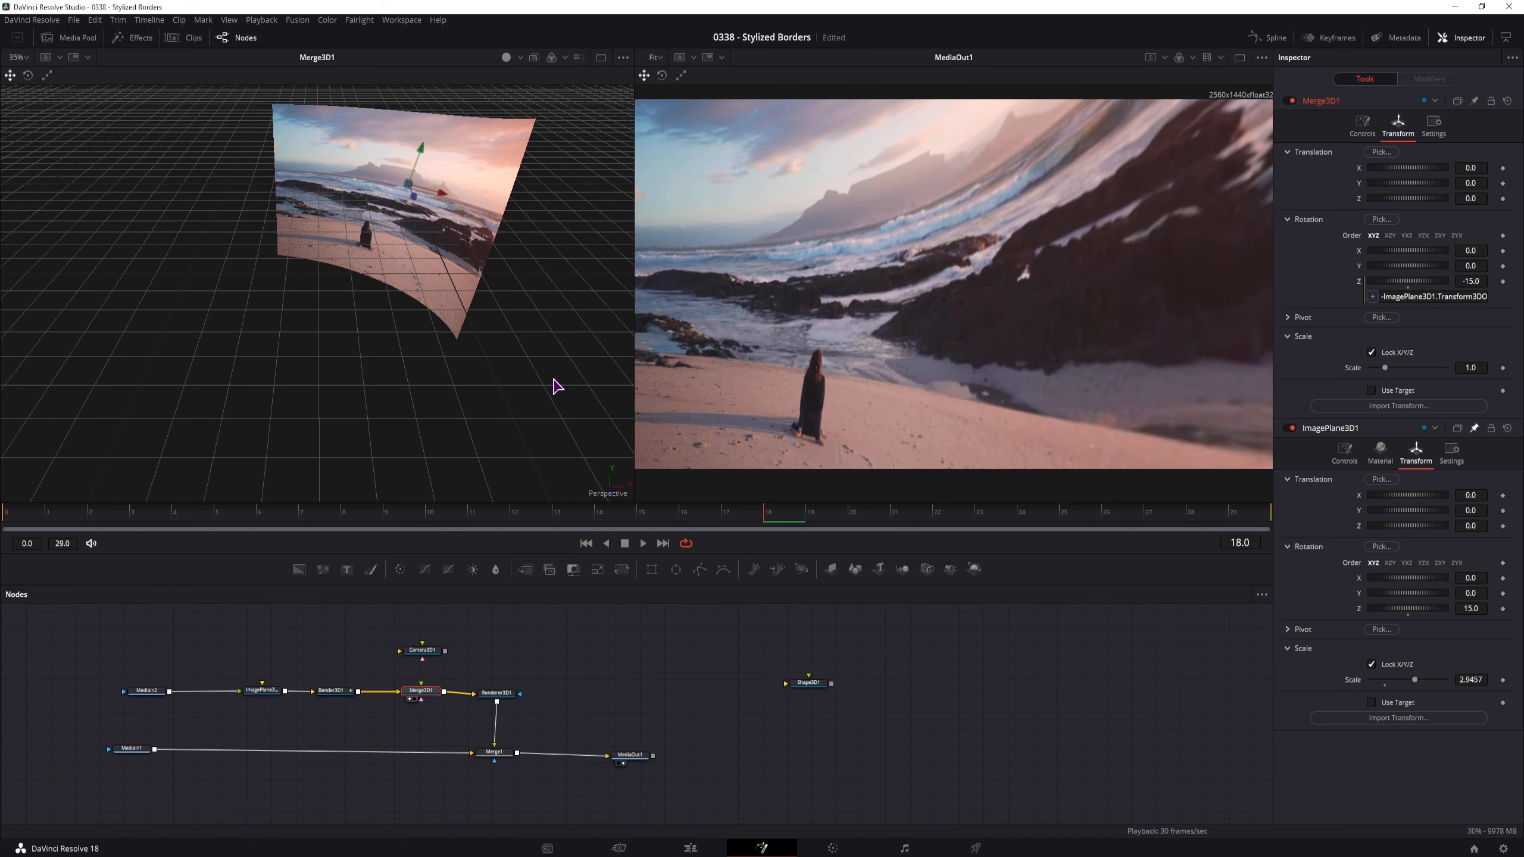
drag(555, 384, 380, 377)
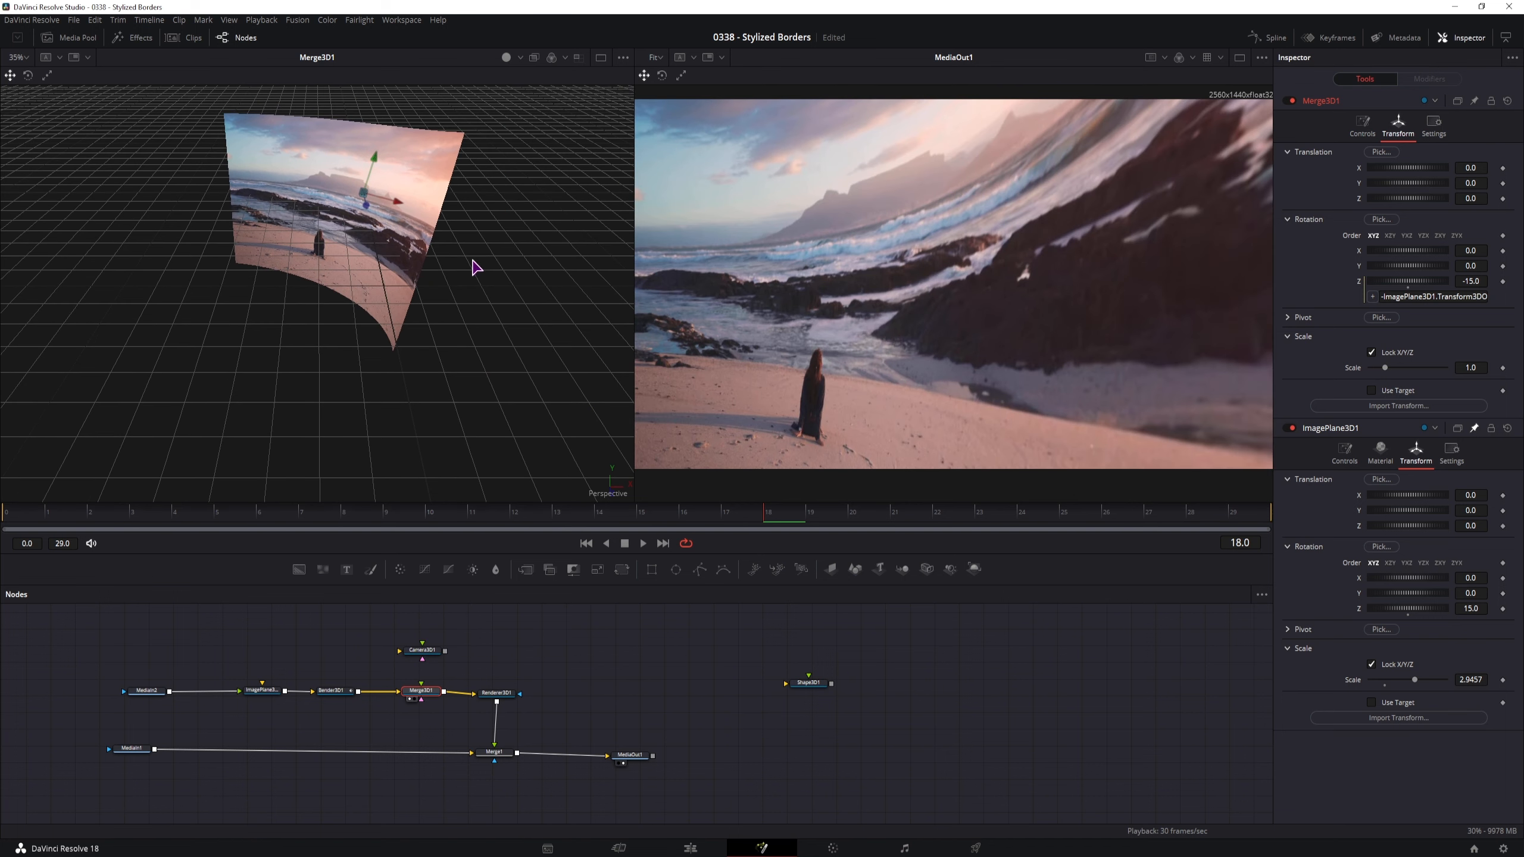
click(11, 514)
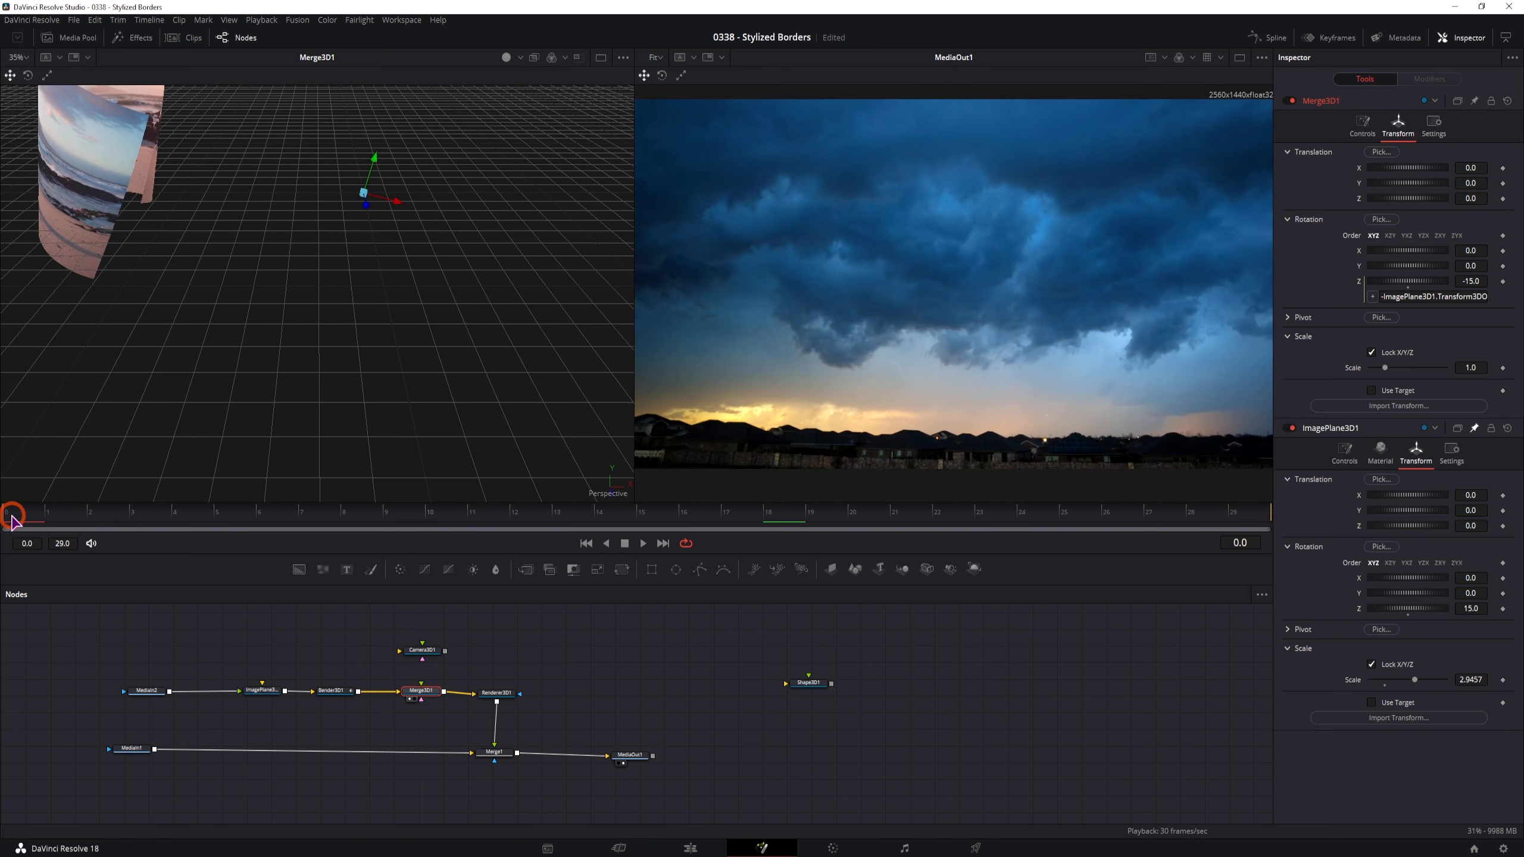
key(space)
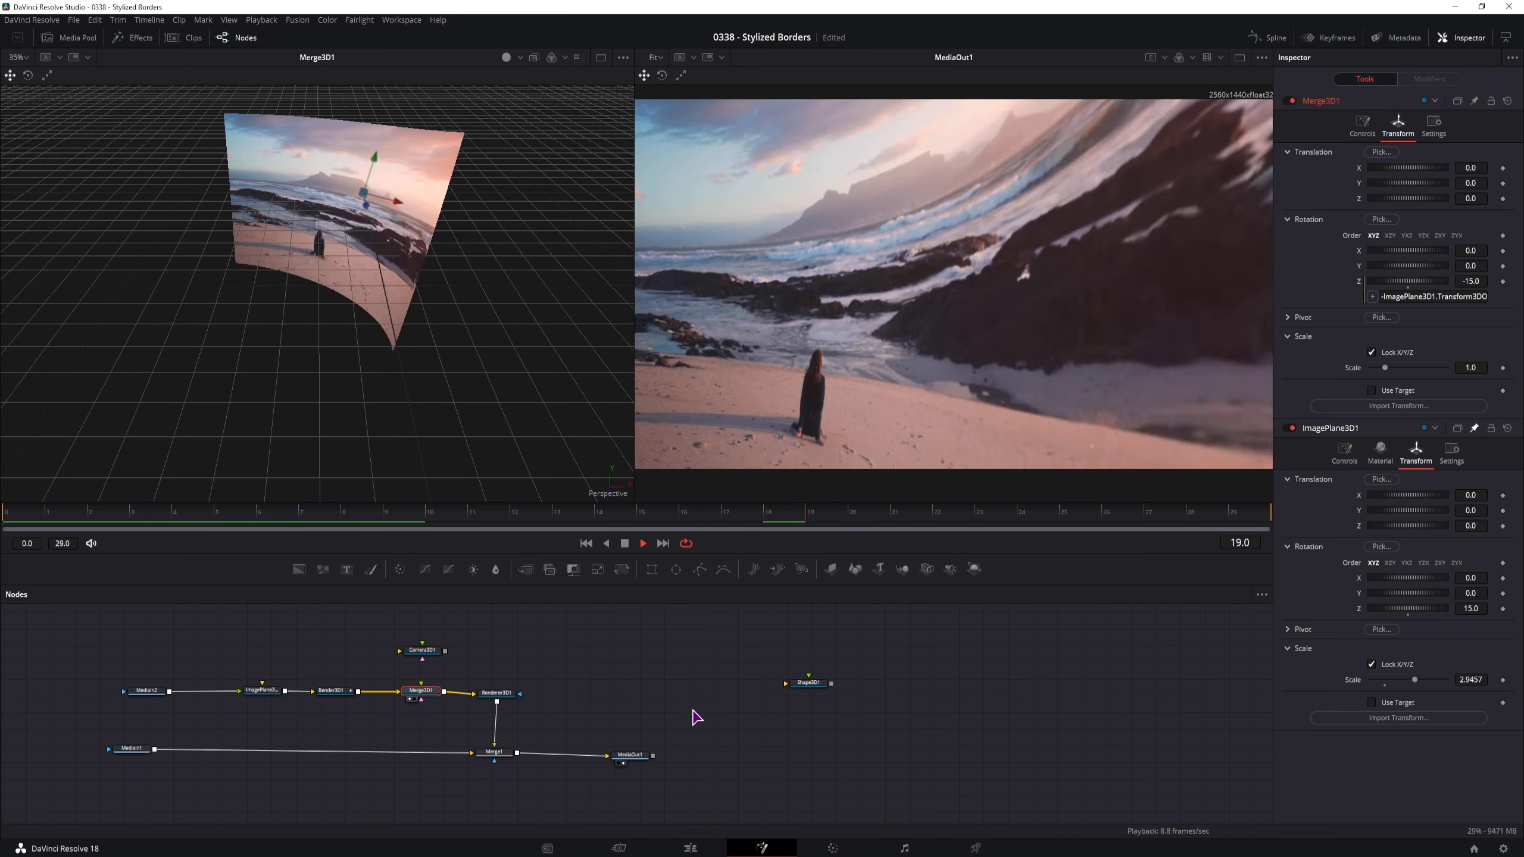
key(space)
Step: Set ImagePlane3D1's Z rotation to -15 and scrub from the start to frame 15 to check the opposite tilt
click(276, 691)
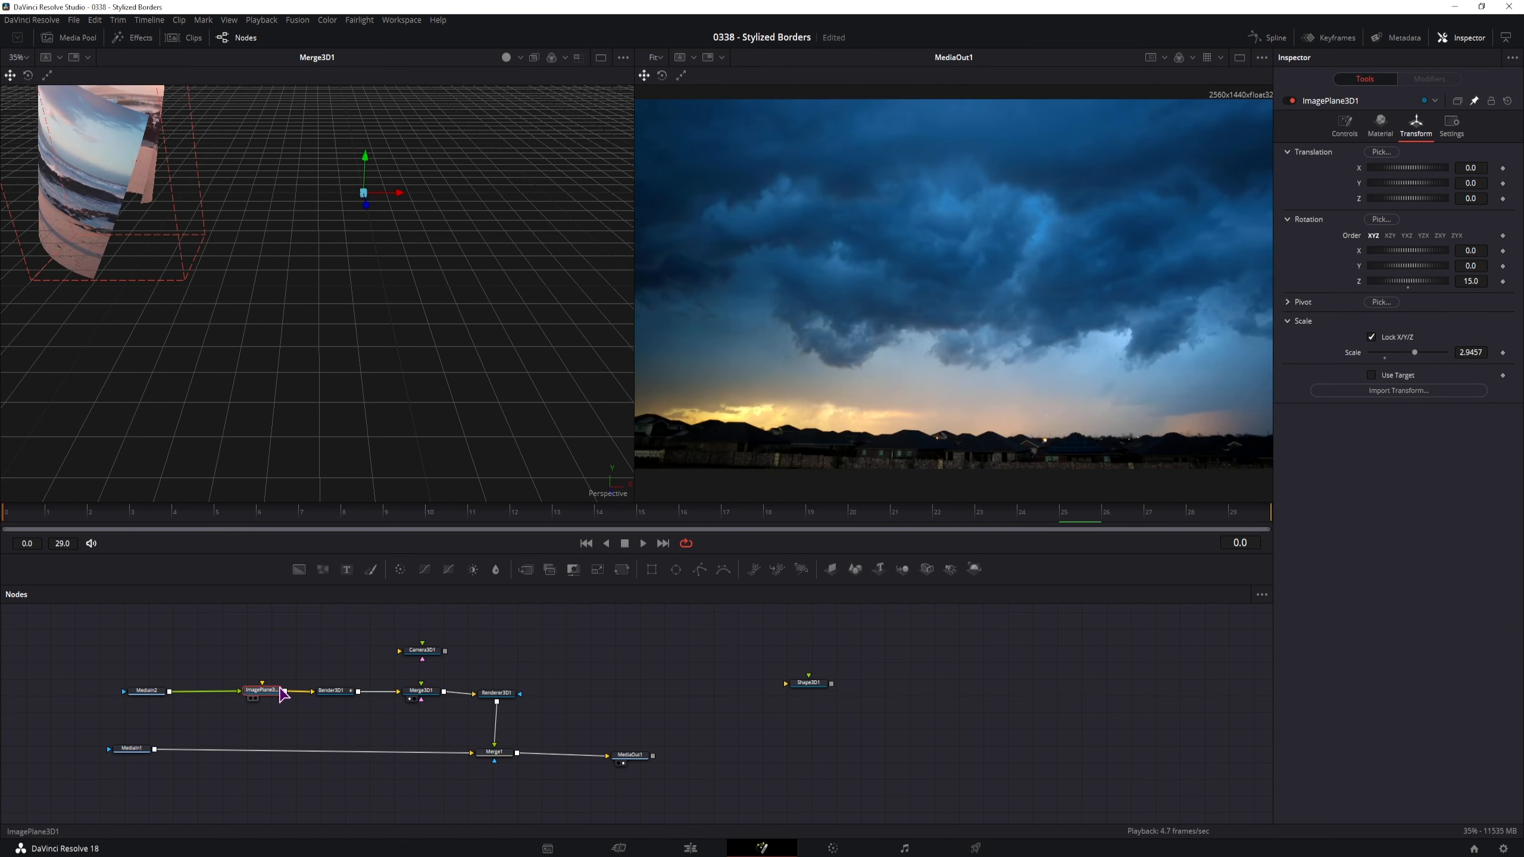
click(270, 696)
click(1465, 283)
text(-15)
key(Return)
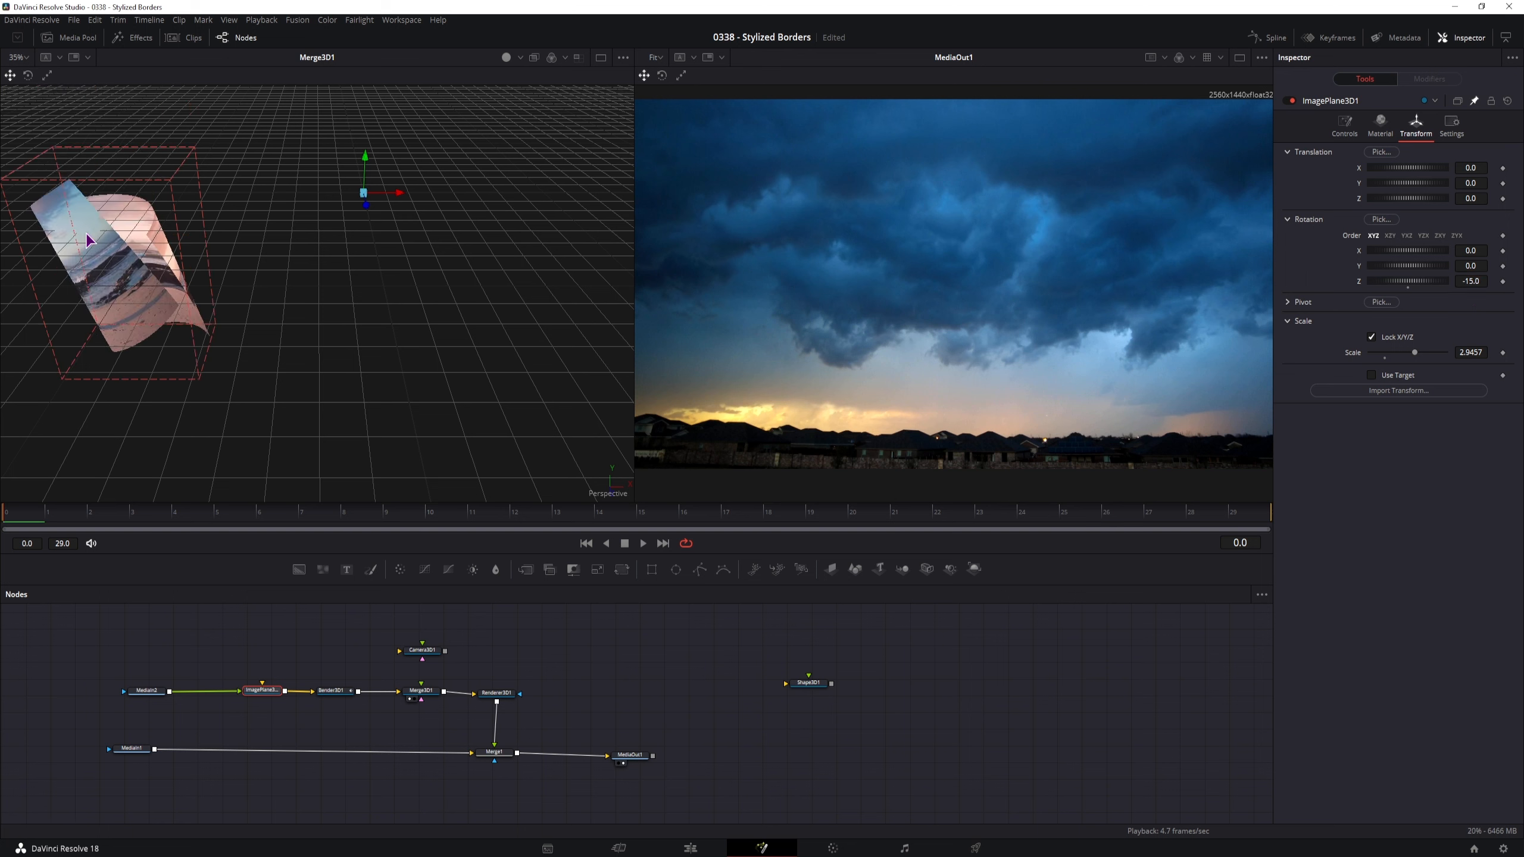
click(421, 690)
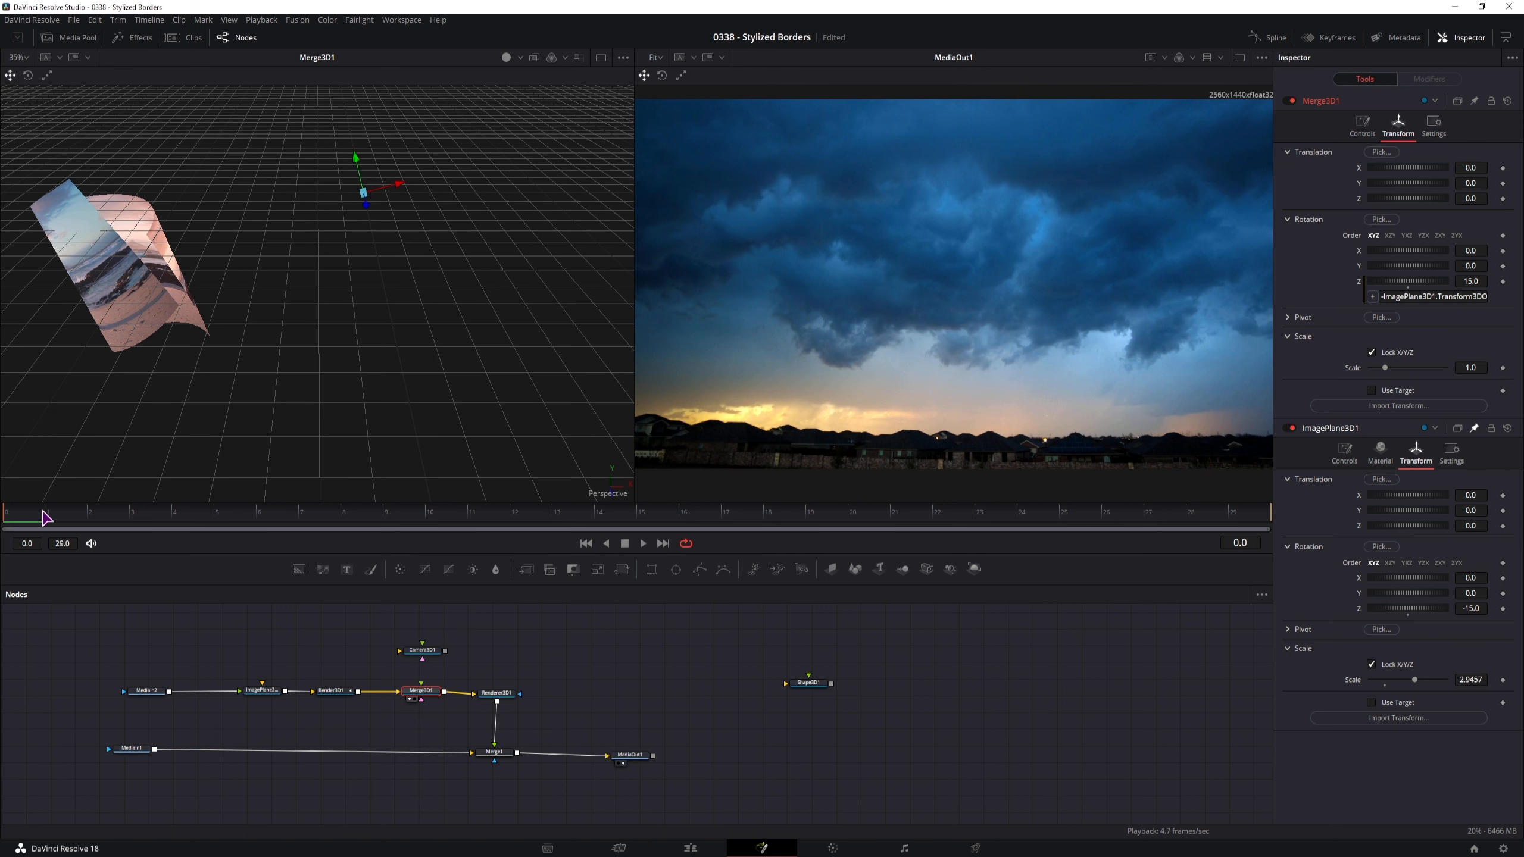
drag(48, 519, 637, 528)
Step: Show MediaIn2 in the first viewer to compare the source clip with the transition output
click(147, 690)
key(1)
click(239, 656)
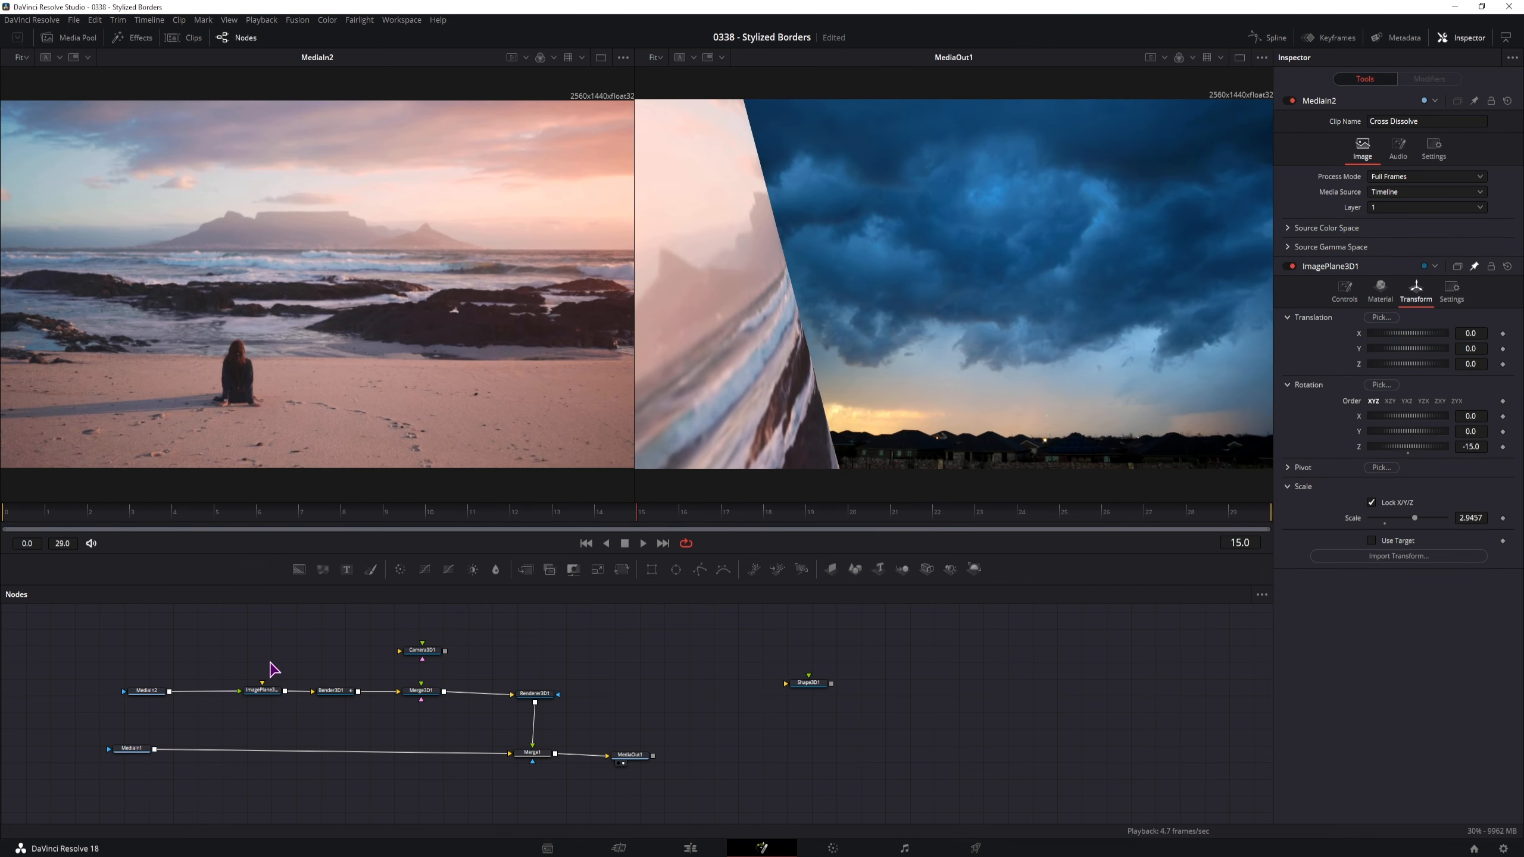
click(271, 690)
click(150, 691)
click(194, 650)
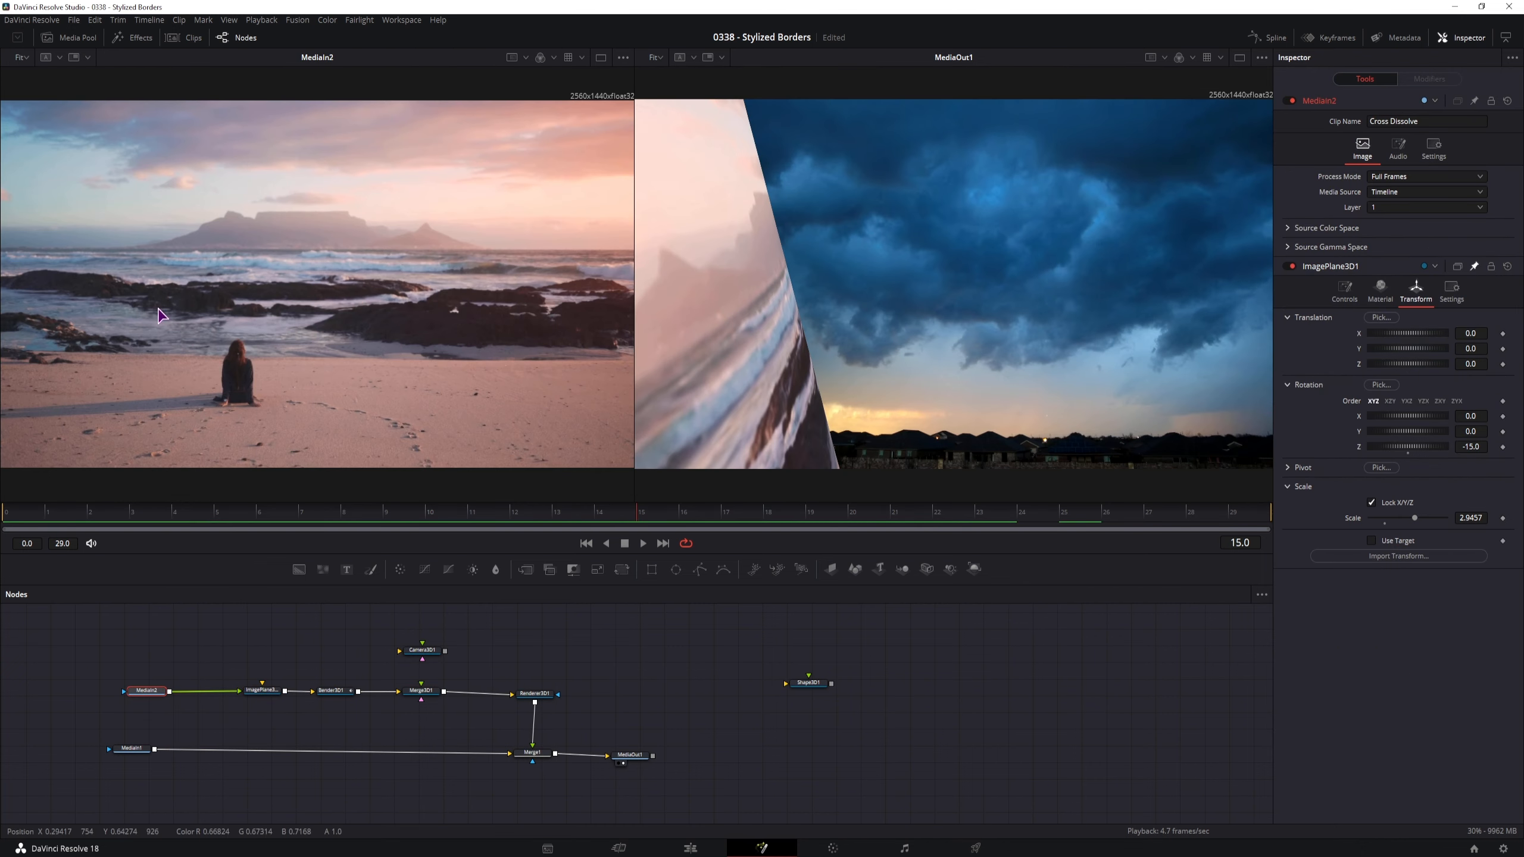
click(550, 635)
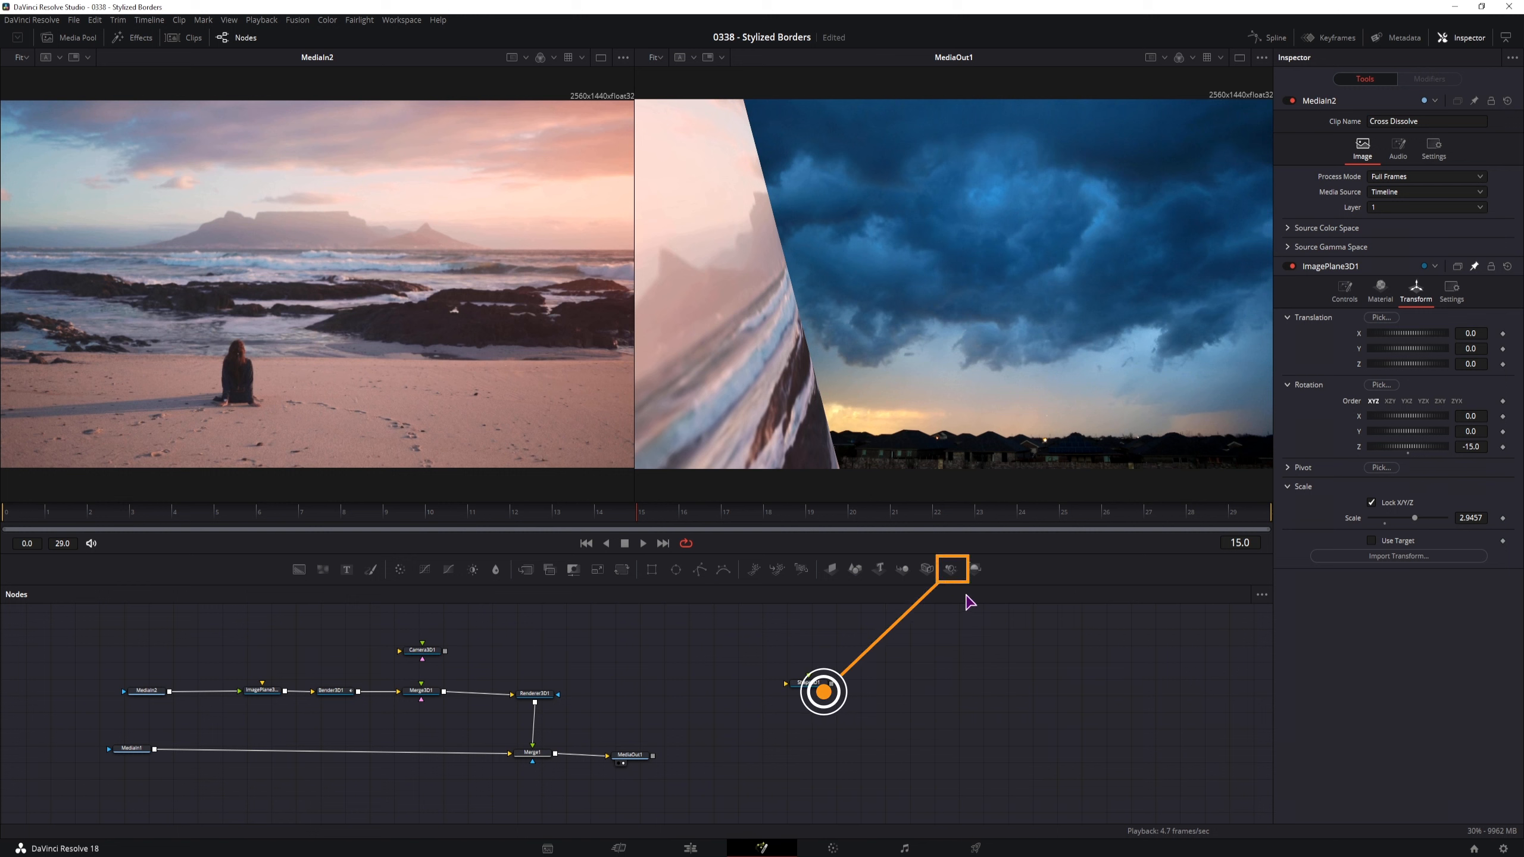
Step: Add a Spot Light connected to Merge3D1 and enable lighting on Renderer3D1
drag(975, 569, 423, 690)
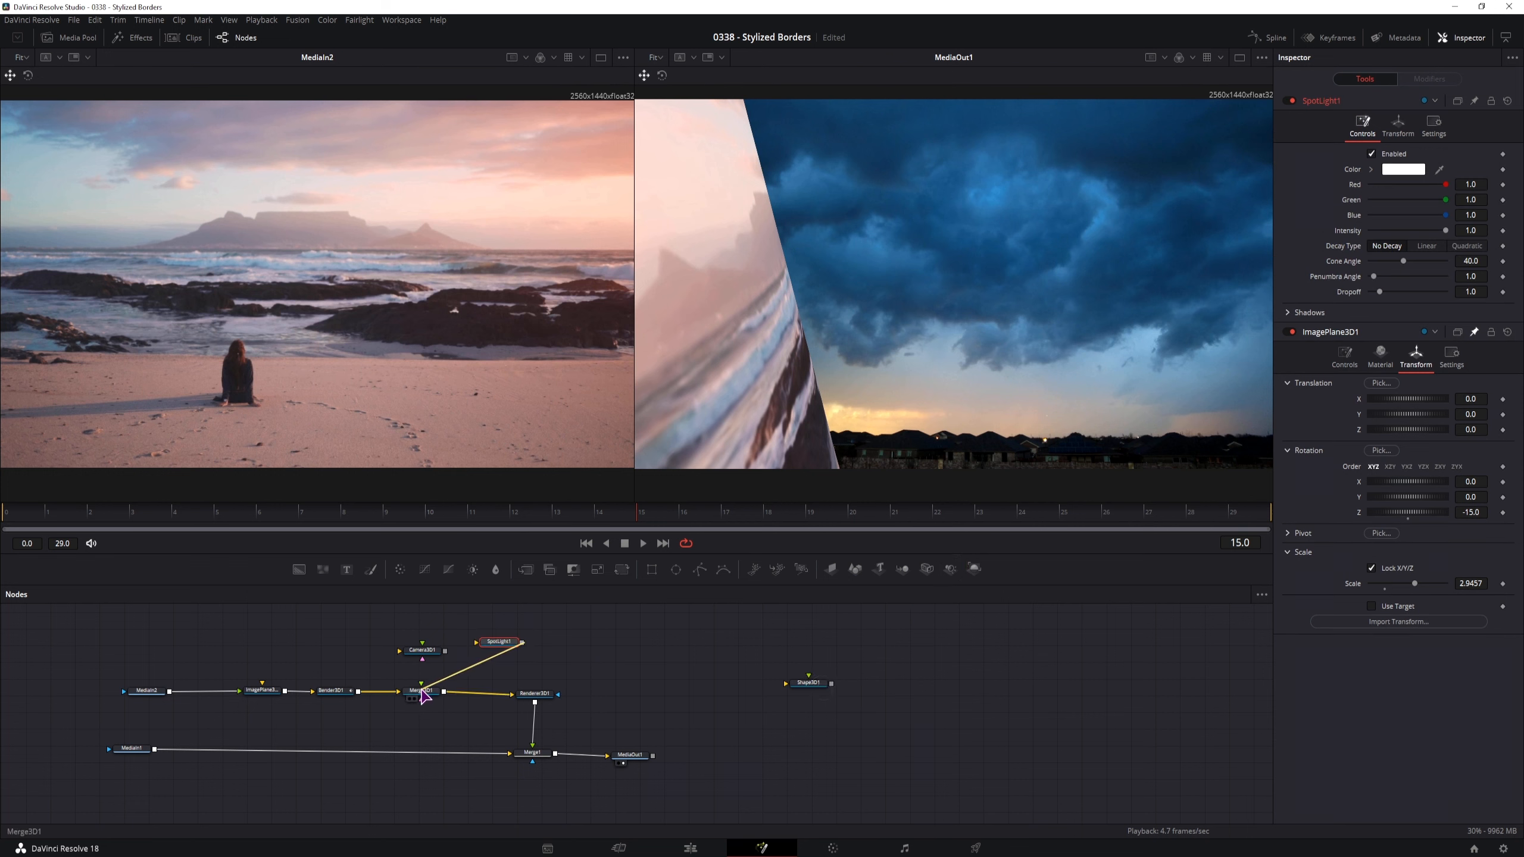
click(531, 696)
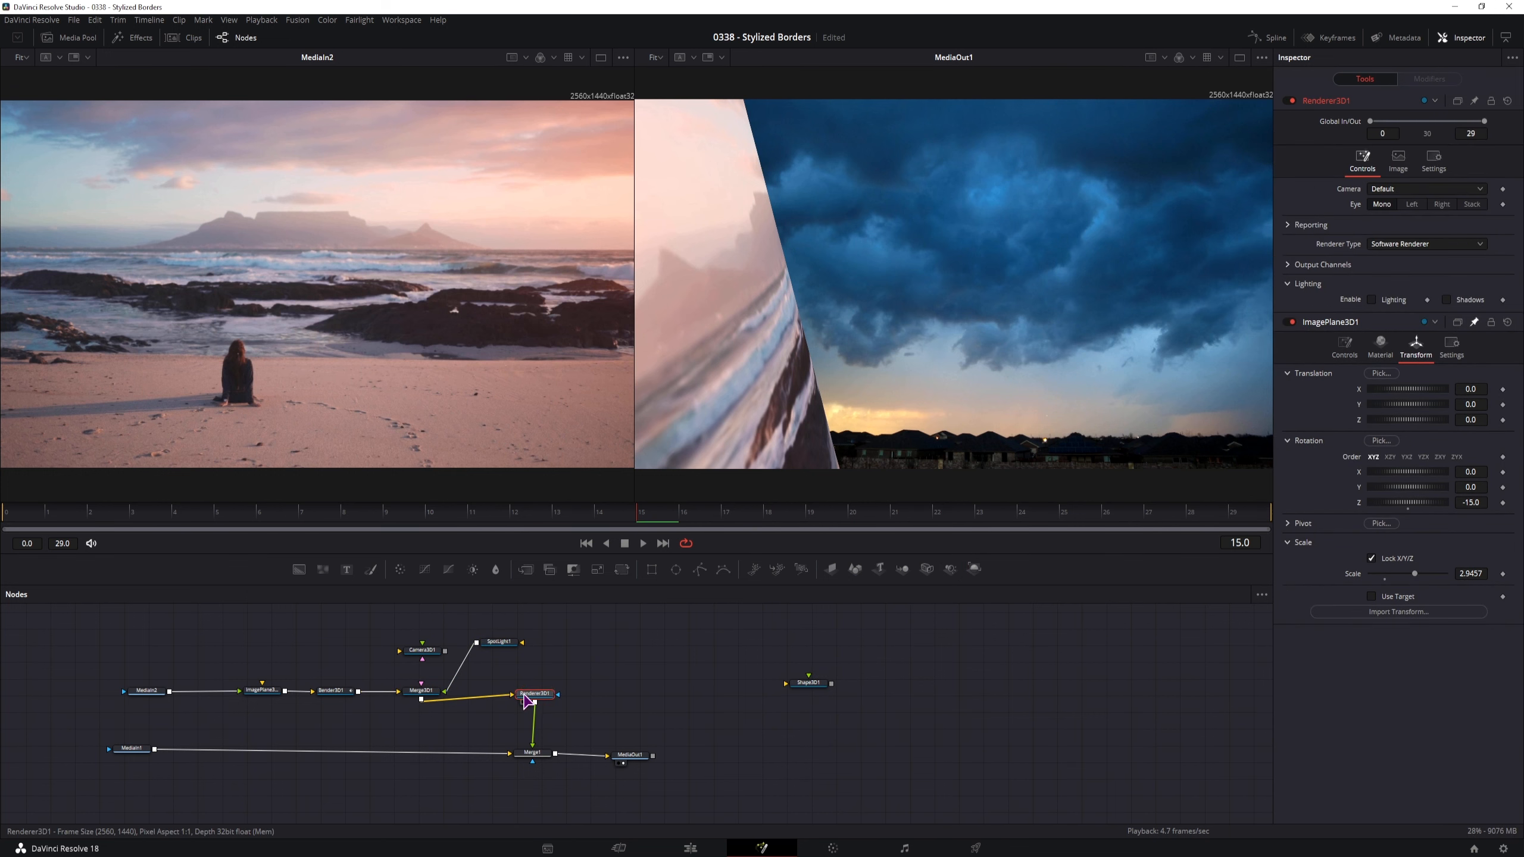
click(1399, 161)
click(1362, 160)
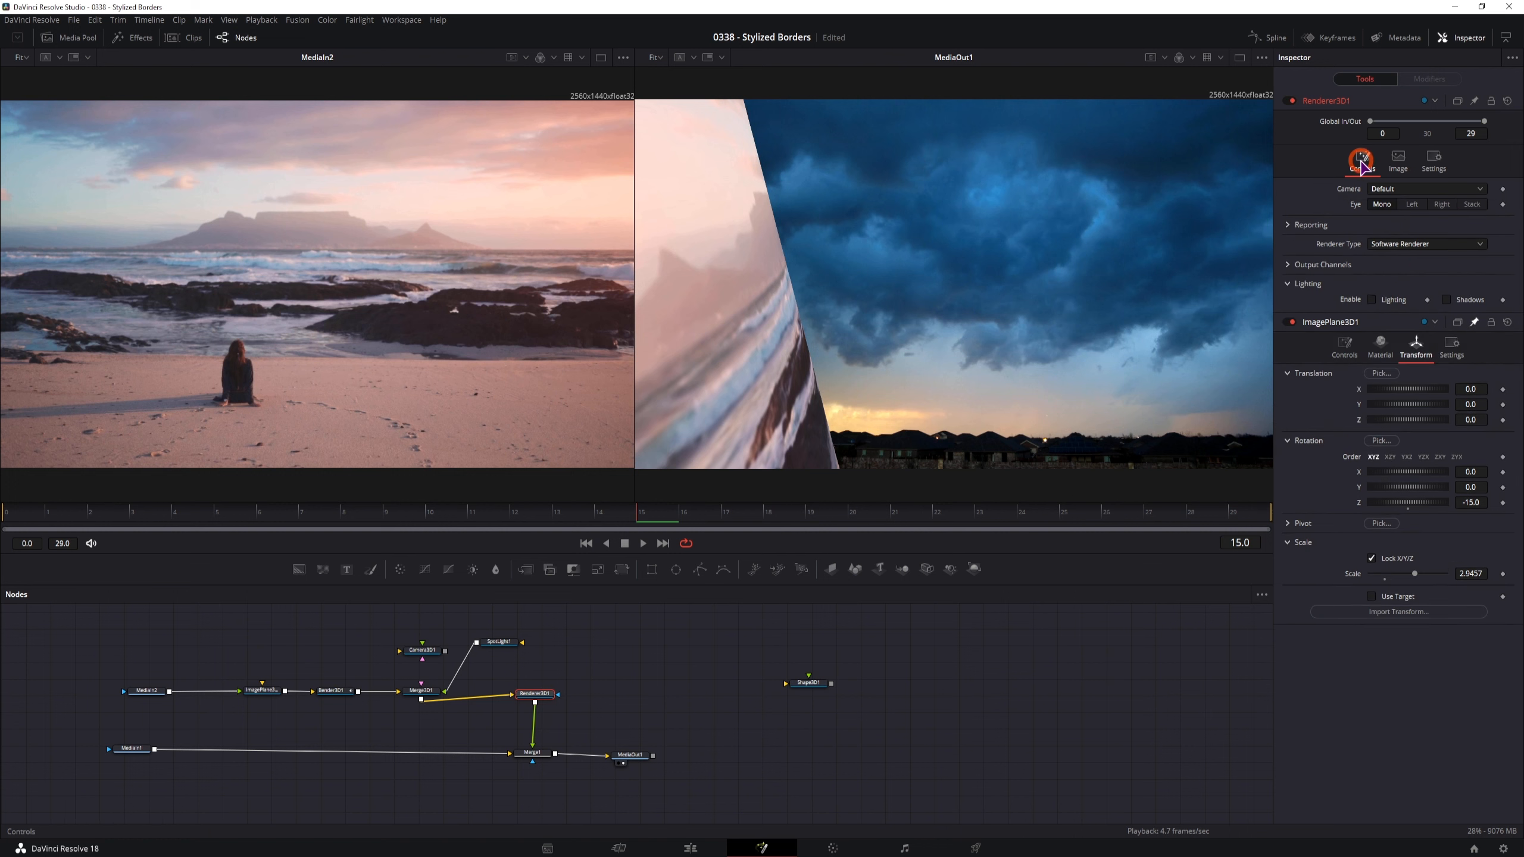
click(1372, 300)
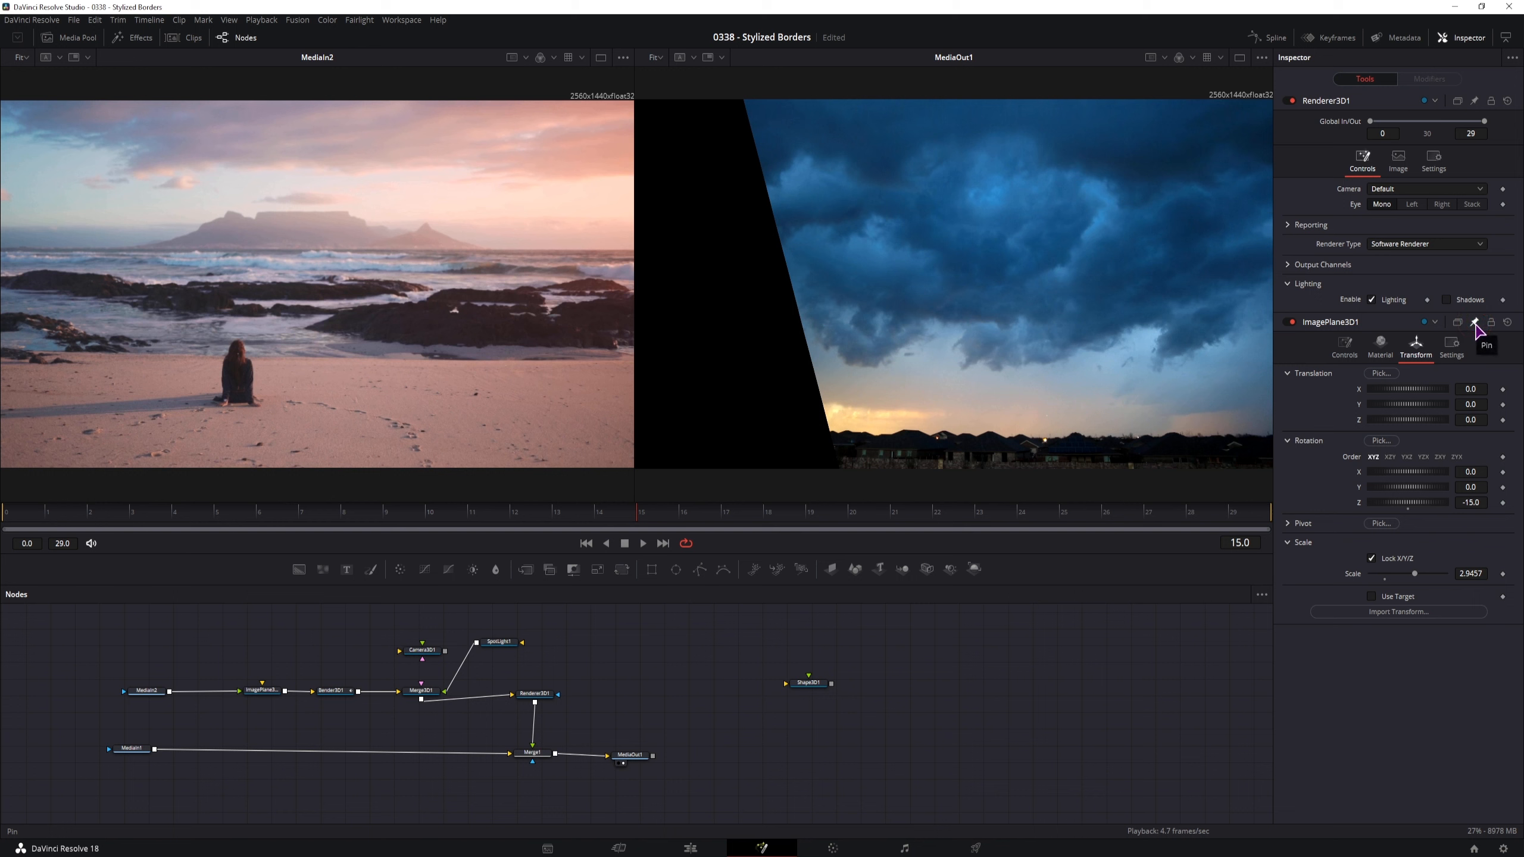
Step: Try adding a separate Transform 3D node for the Z rotation
click(421, 692)
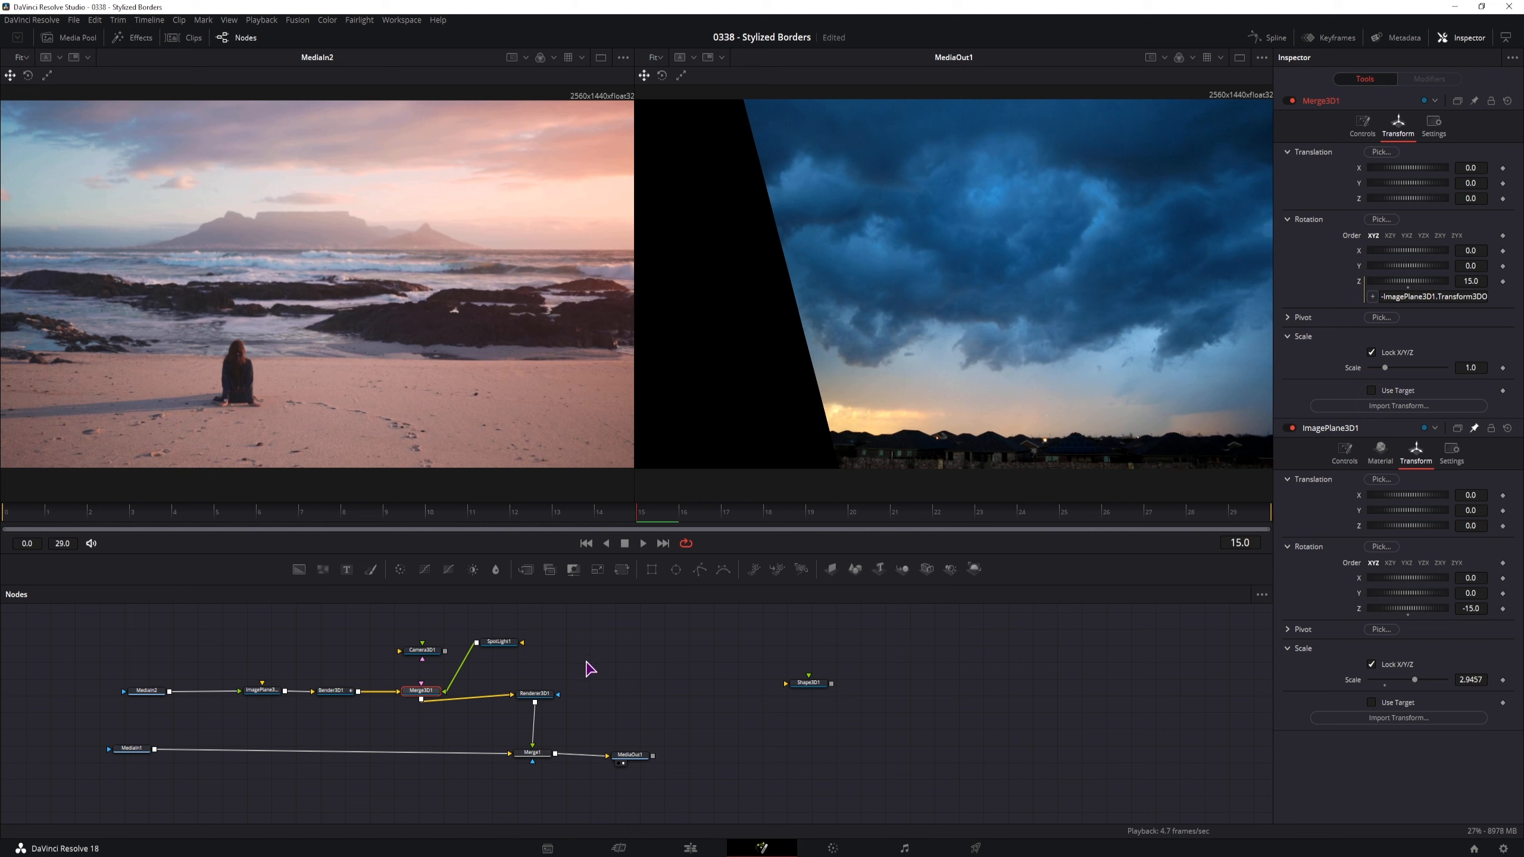
click(576, 636)
key(ctrl+space)
text(trans)
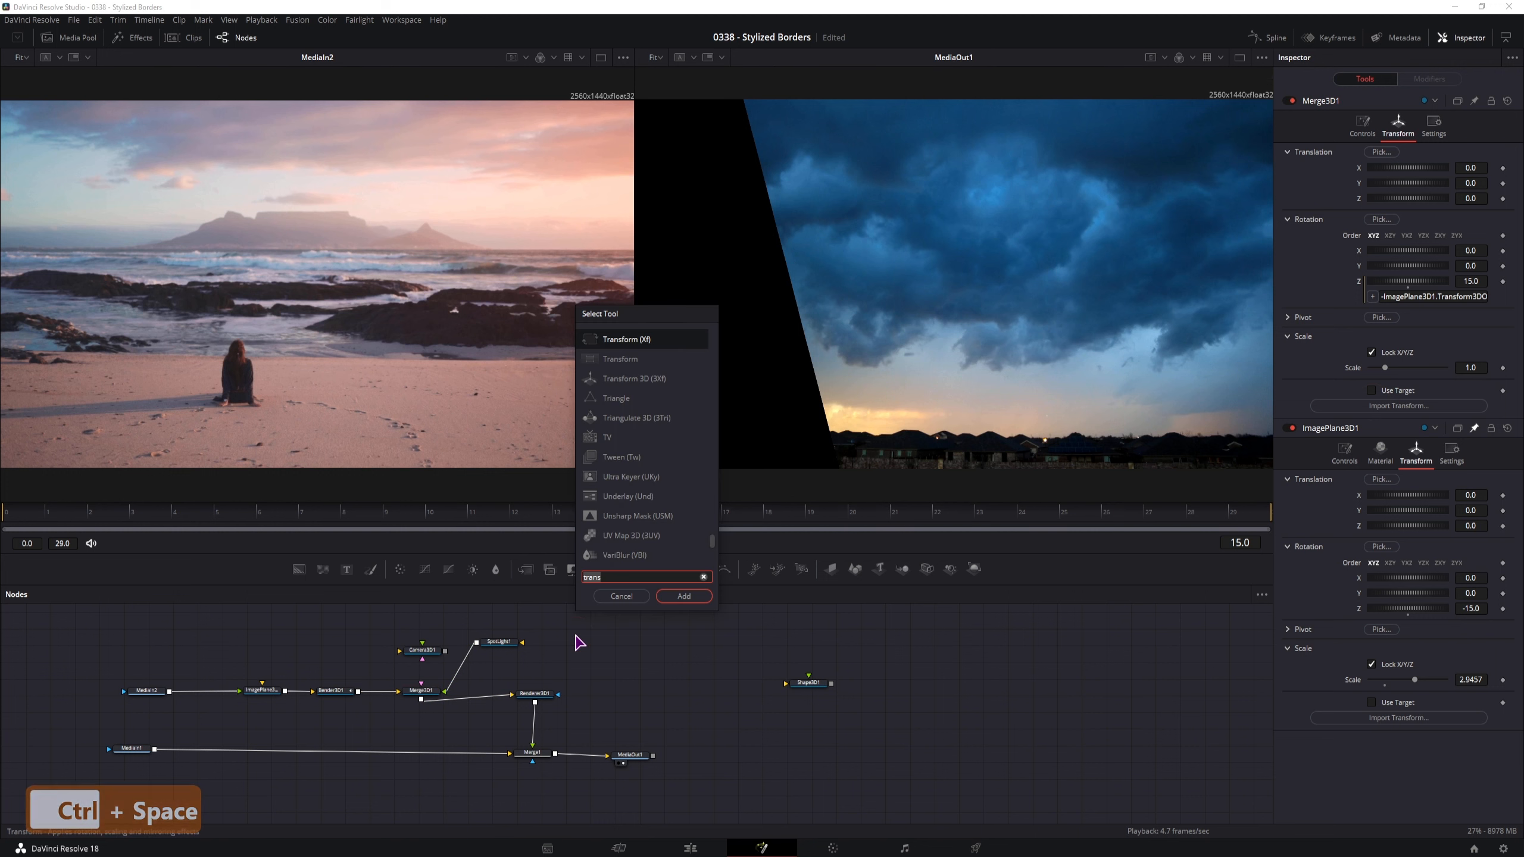
click(646, 469)
click(682, 596)
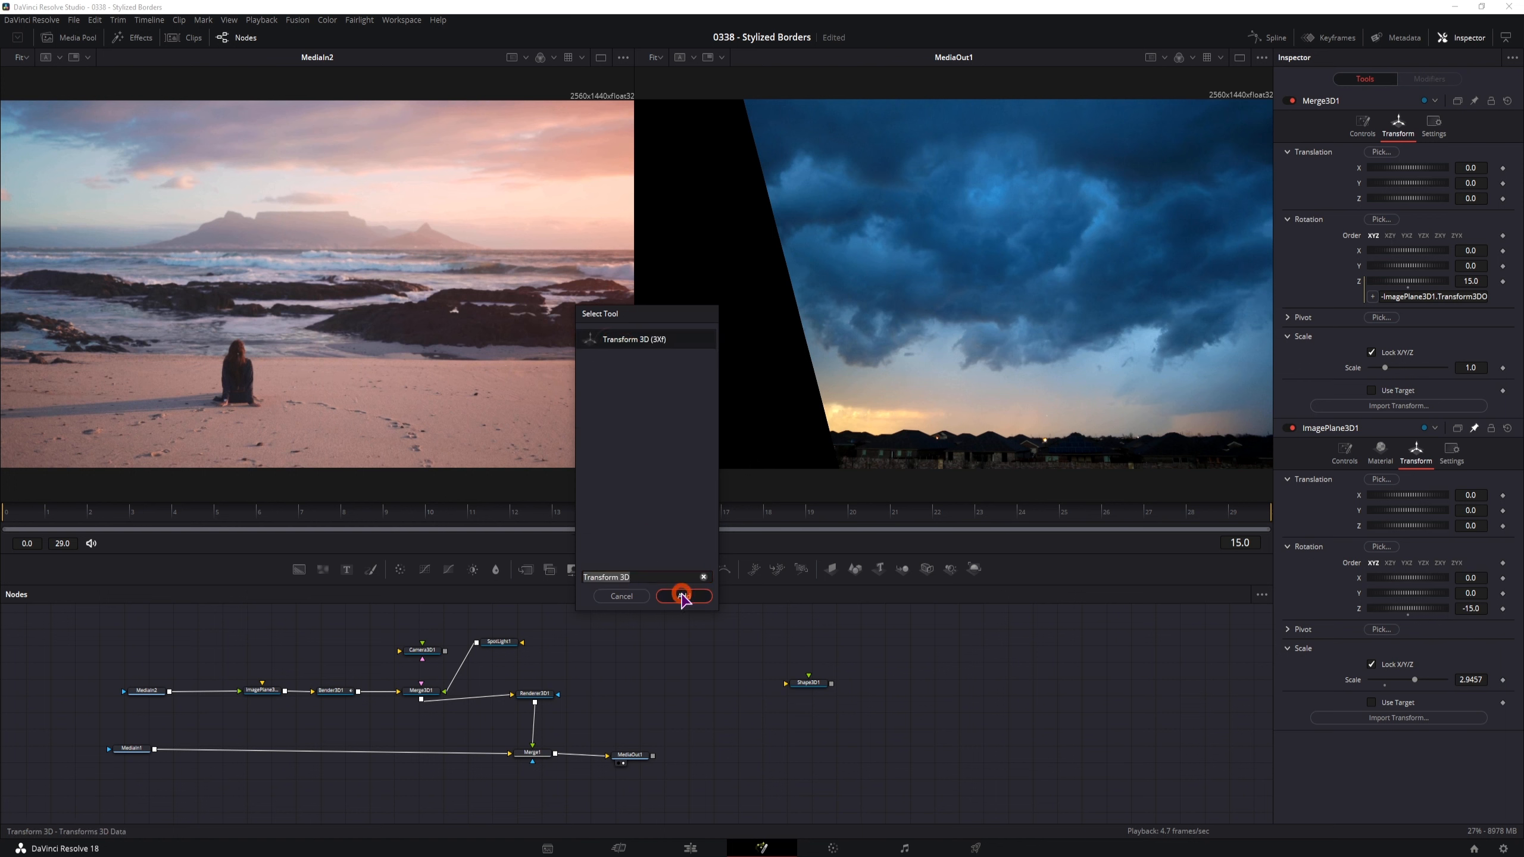
click(1503, 281)
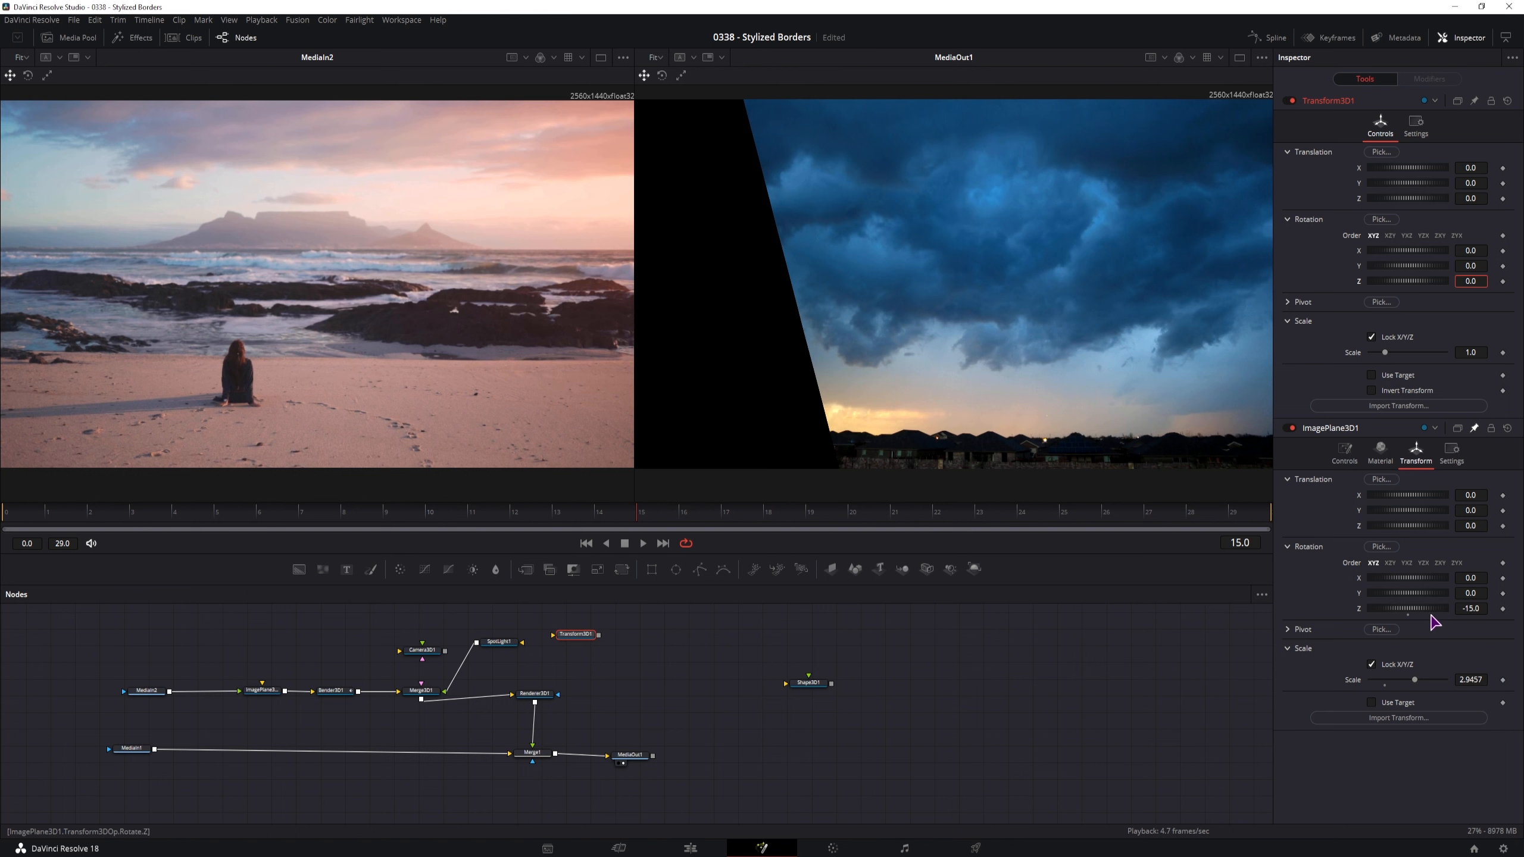
key(ctrl+z)
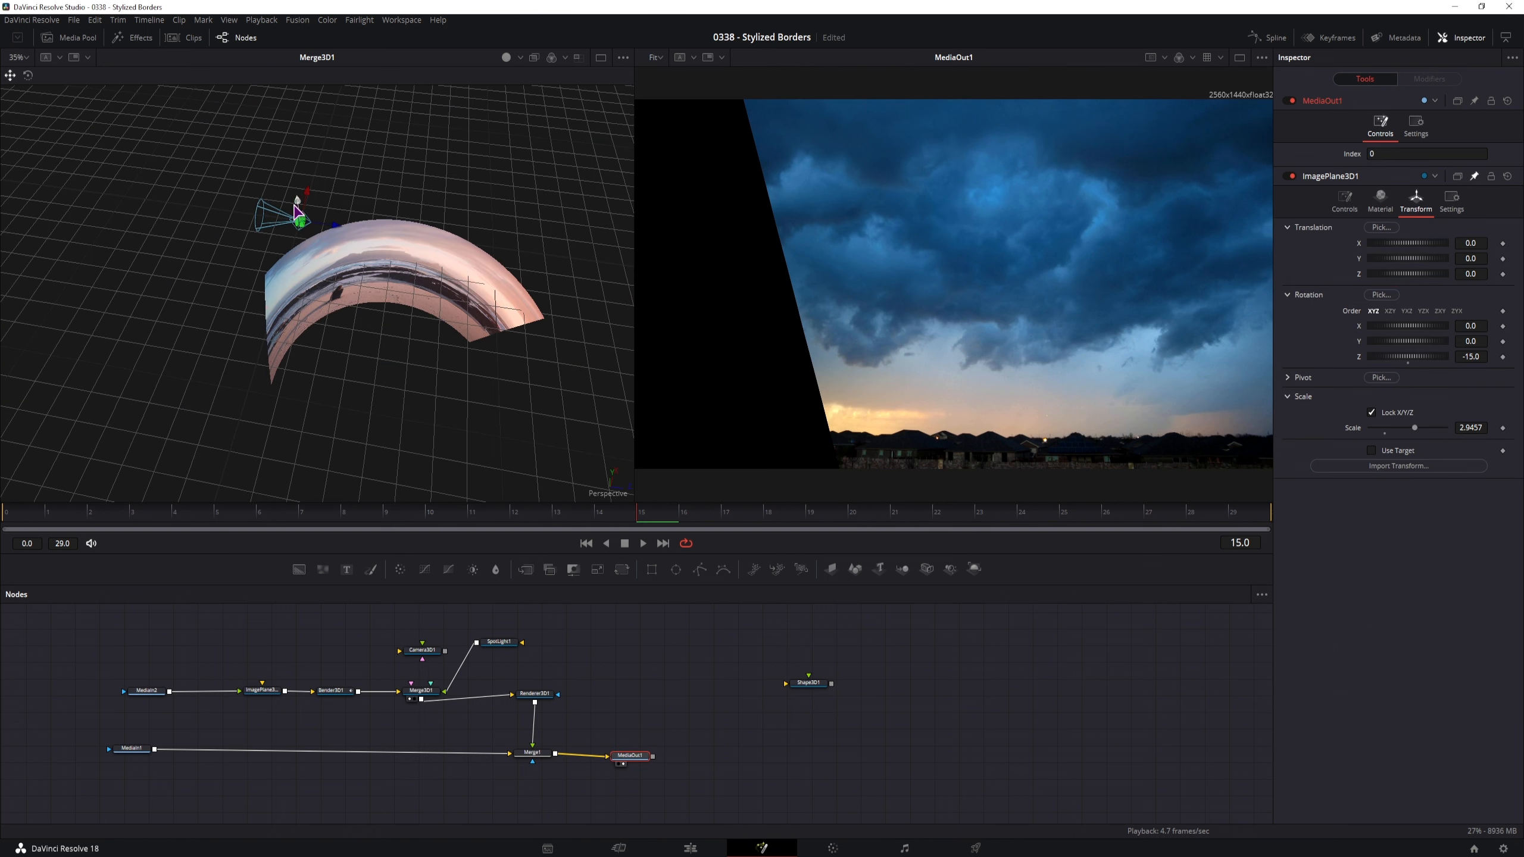
Step: Move the spot light back from the image plane along its Z axis while viewing frame 23
drag(405, 338, 433, 327)
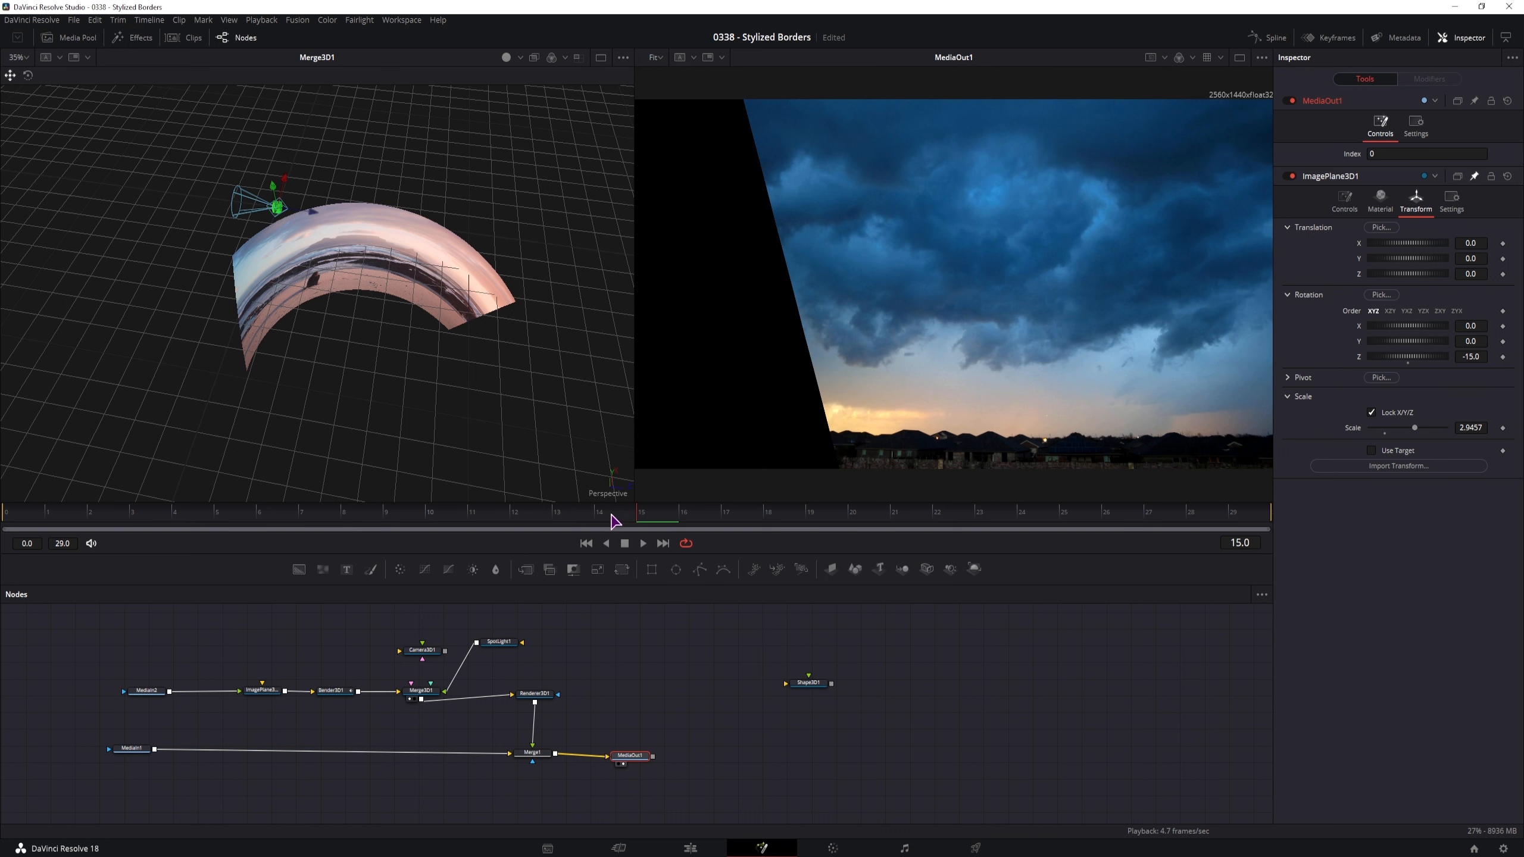
drag(615, 521, 975, 515)
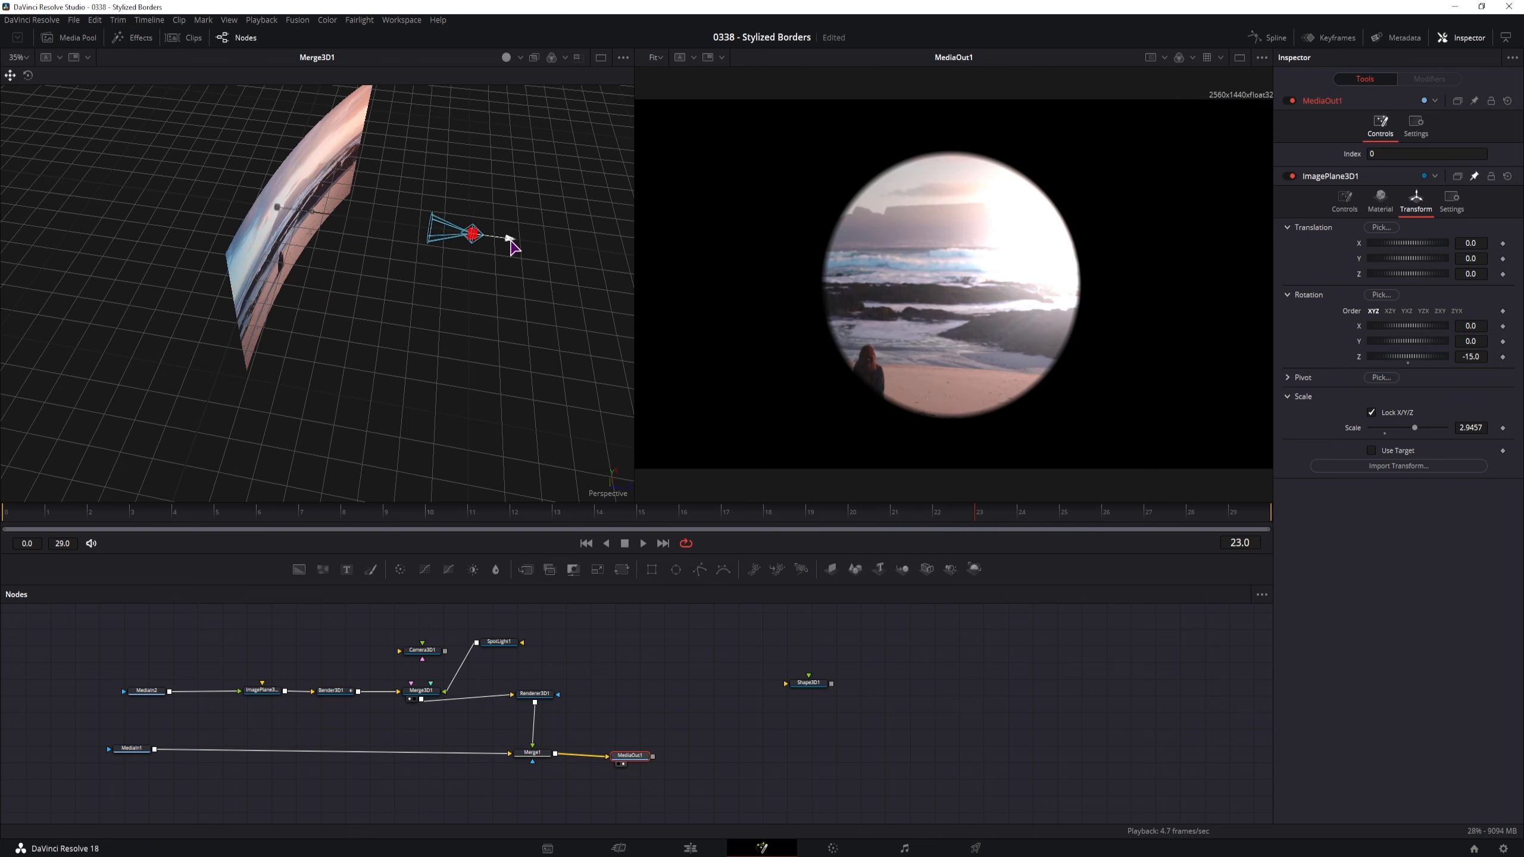
mouse_move(513, 245)
mouse_down()
mouse_move(534, 248)
mouse_move(528, 264)
mouse_up()
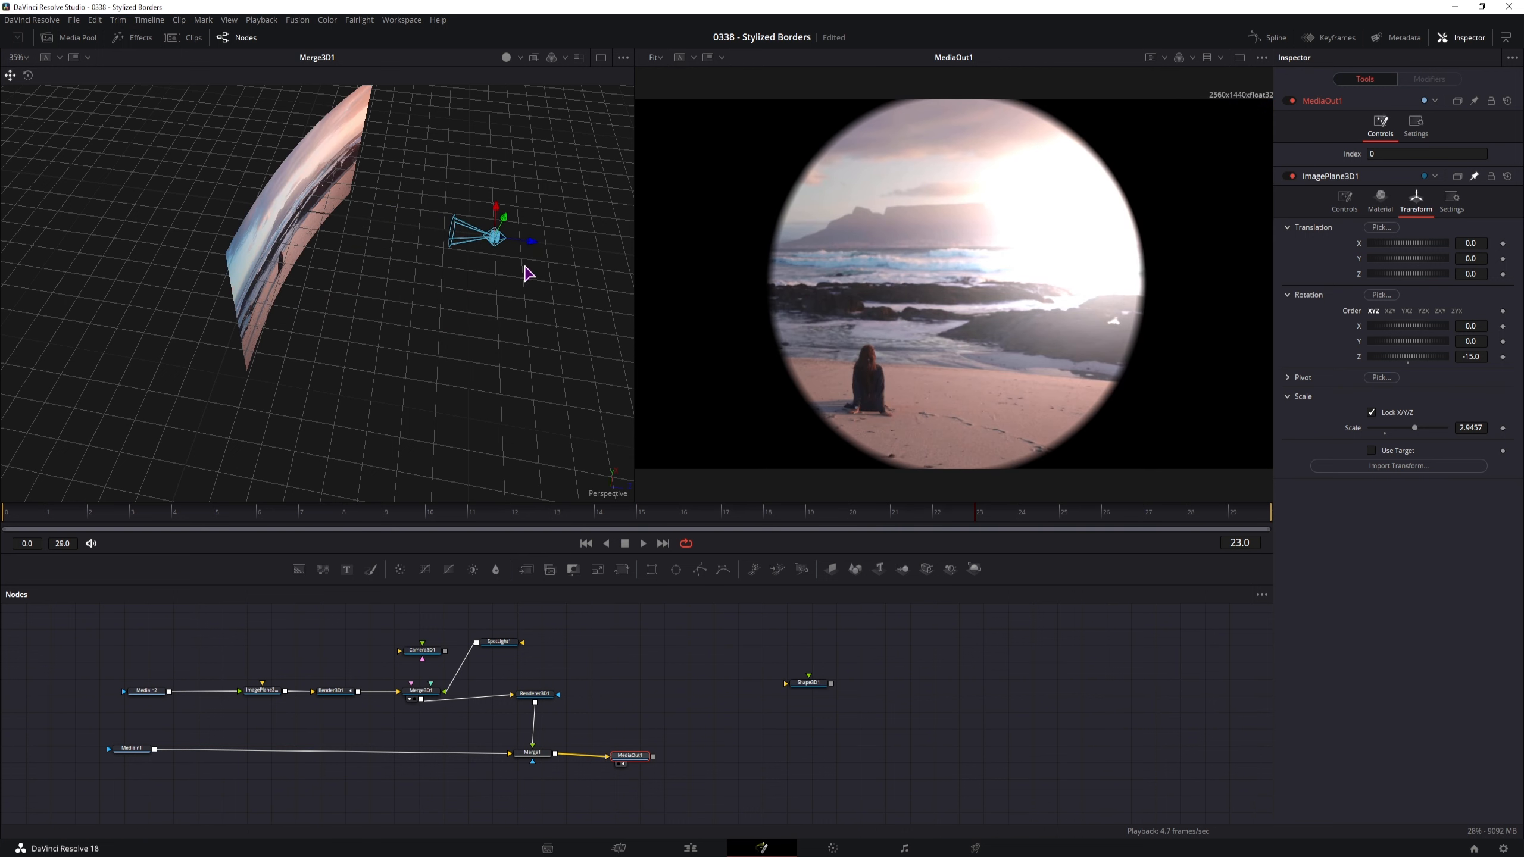
Step: Set SpotLight1's cone angle to 78.66, penumbra angle to 6.77 and dropoff to 0.88, and compare the output with MediaIn2
click(492, 649)
drag(1403, 261, 1378, 291)
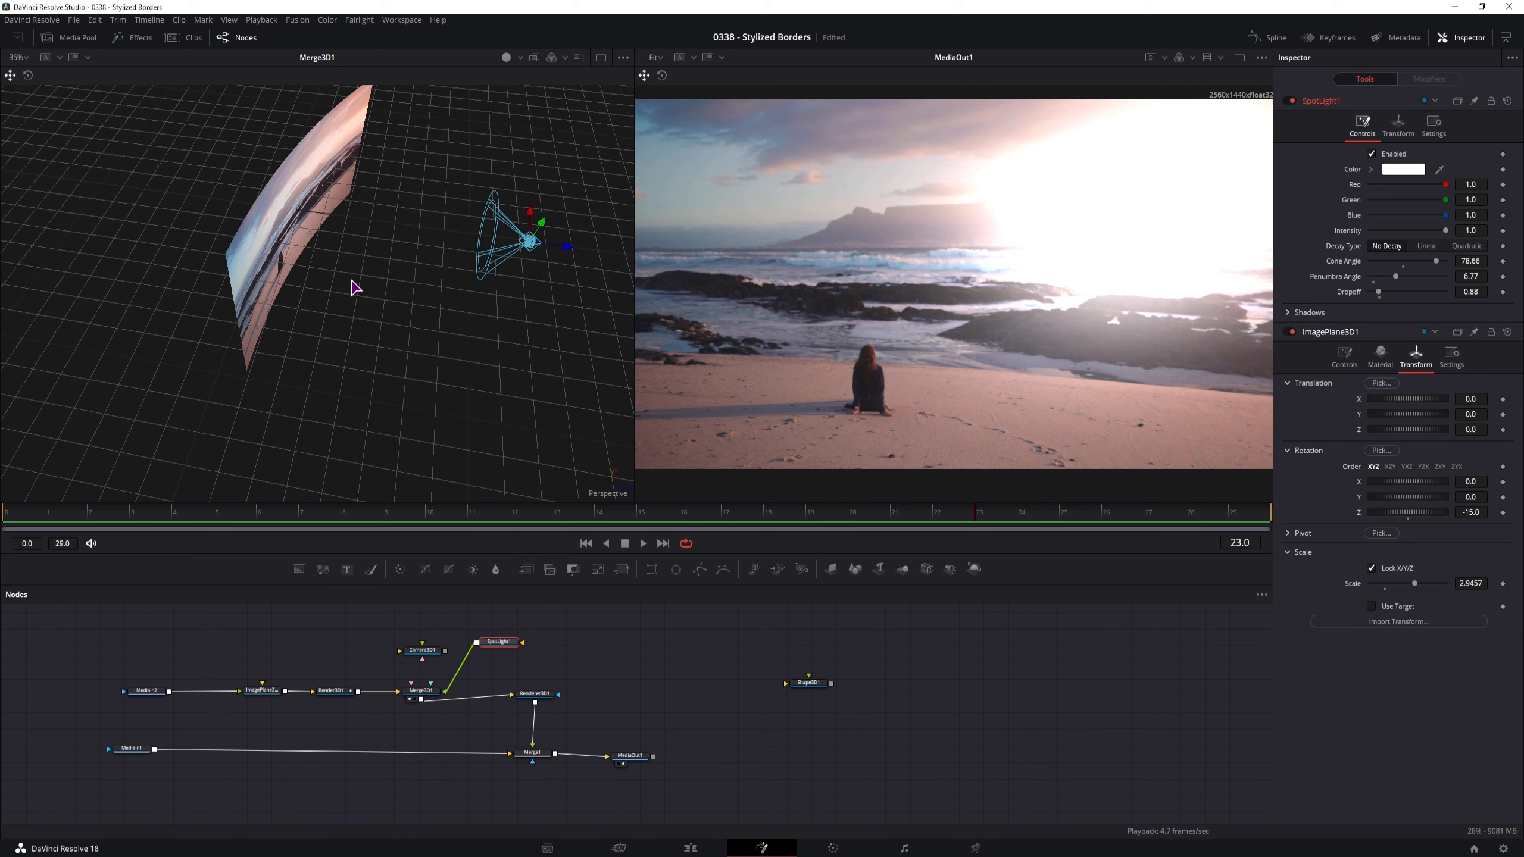
click(146, 691)
key(1)
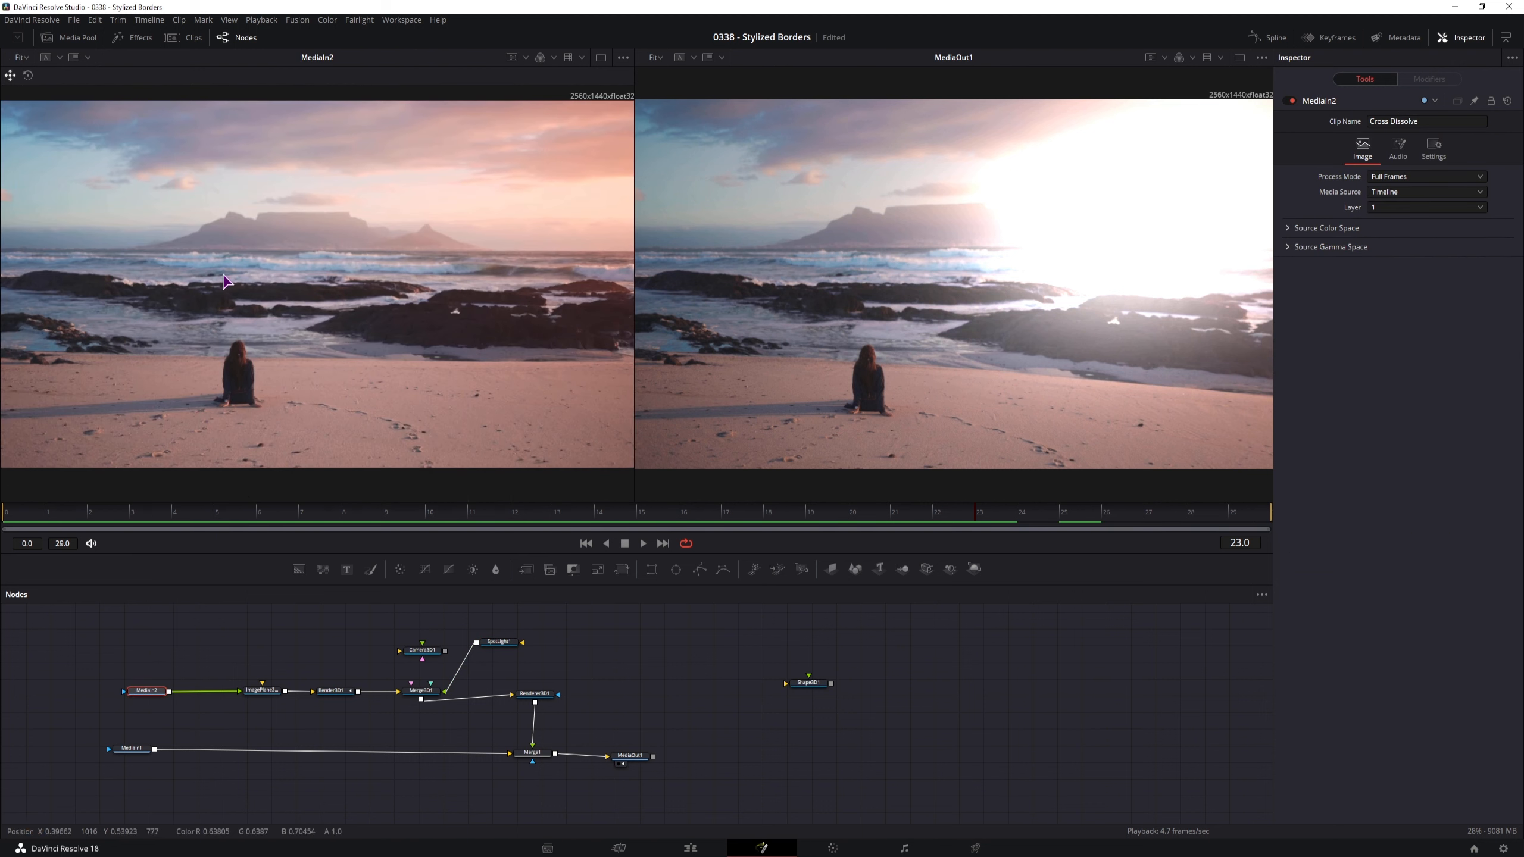
Step: Check the transition at frames 26 and 15, duplicate SpotLight1 and connect the copy to Merge3D1
click(1120, 507)
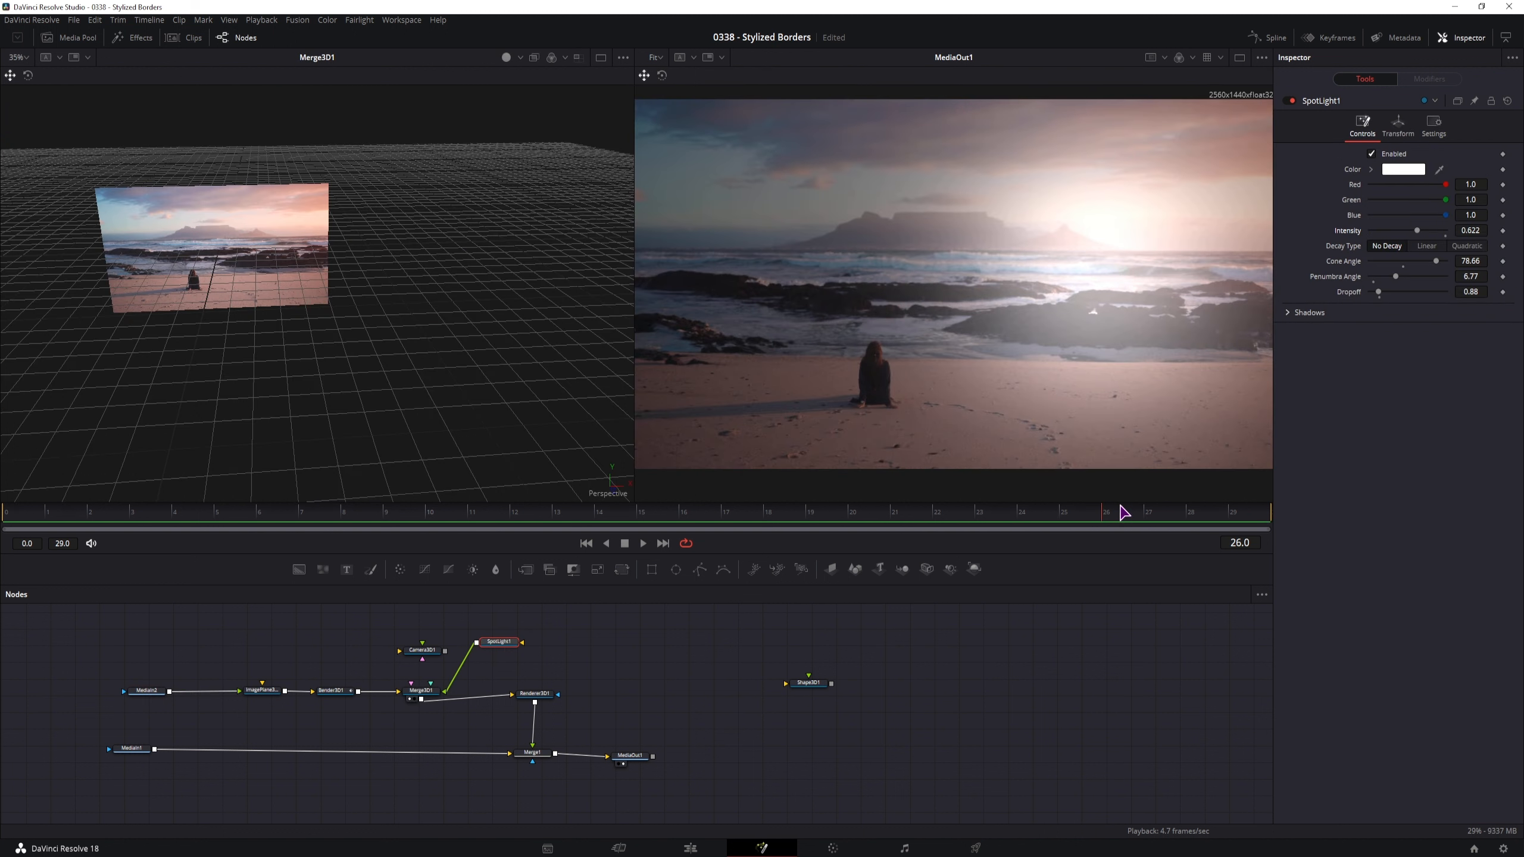
click(690, 513)
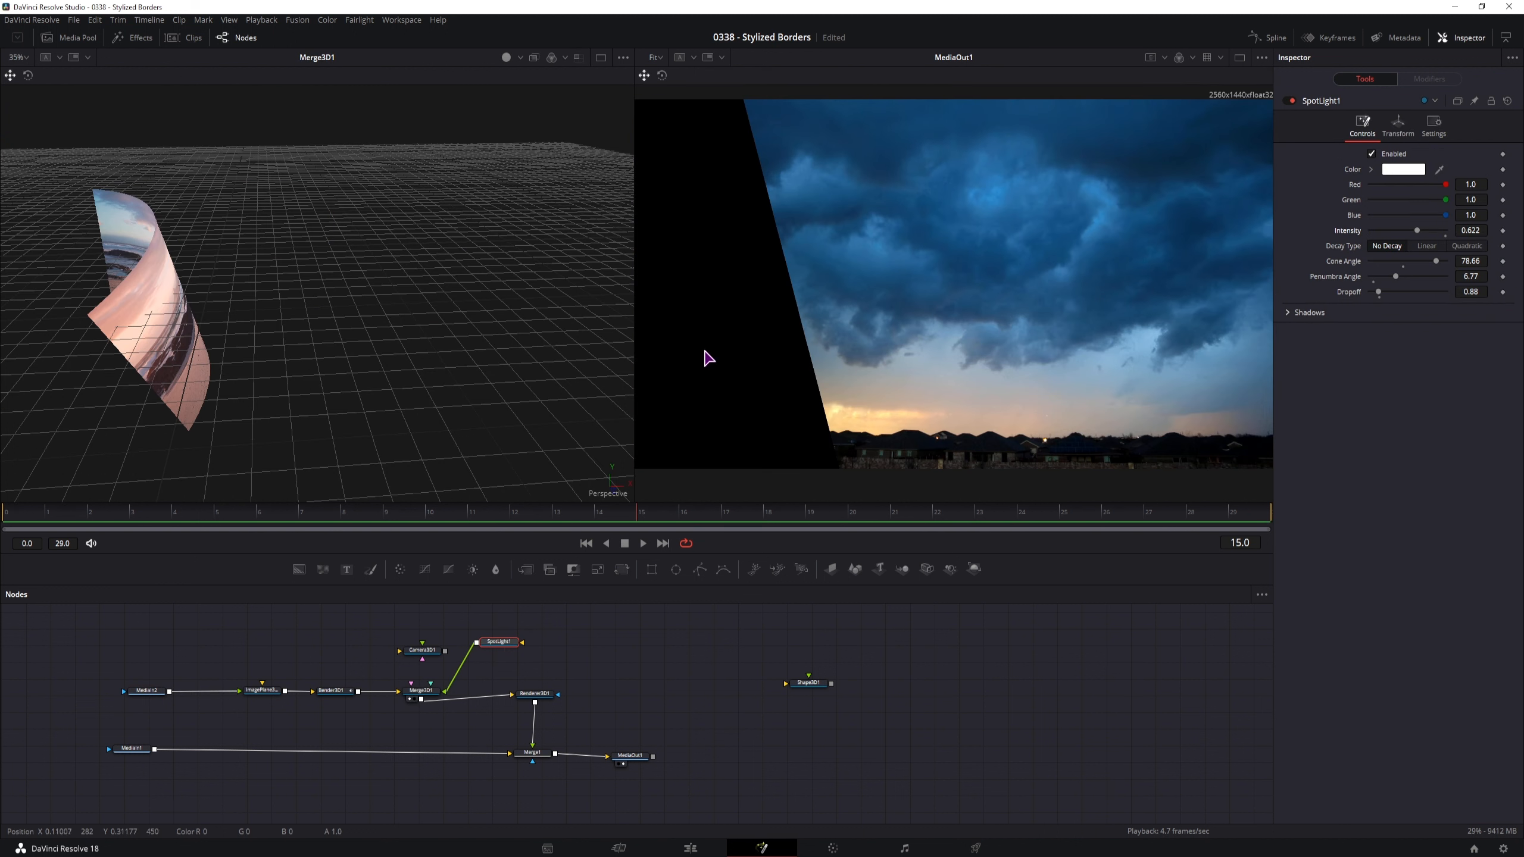
drag(578, 636, 718, 657)
key(ctrl+c)
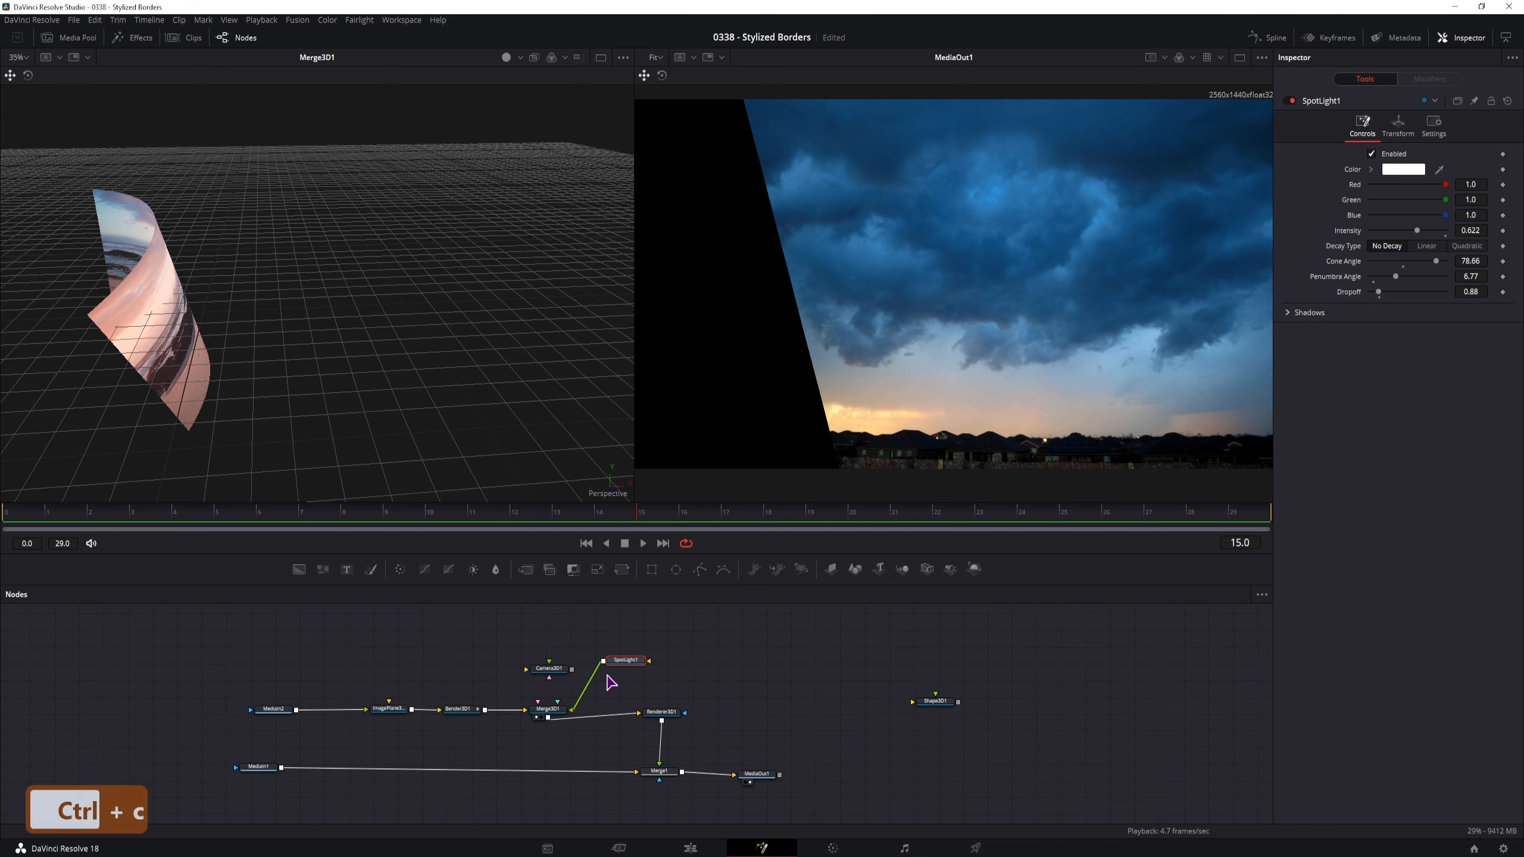
click(635, 692)
key(ctrl+v)
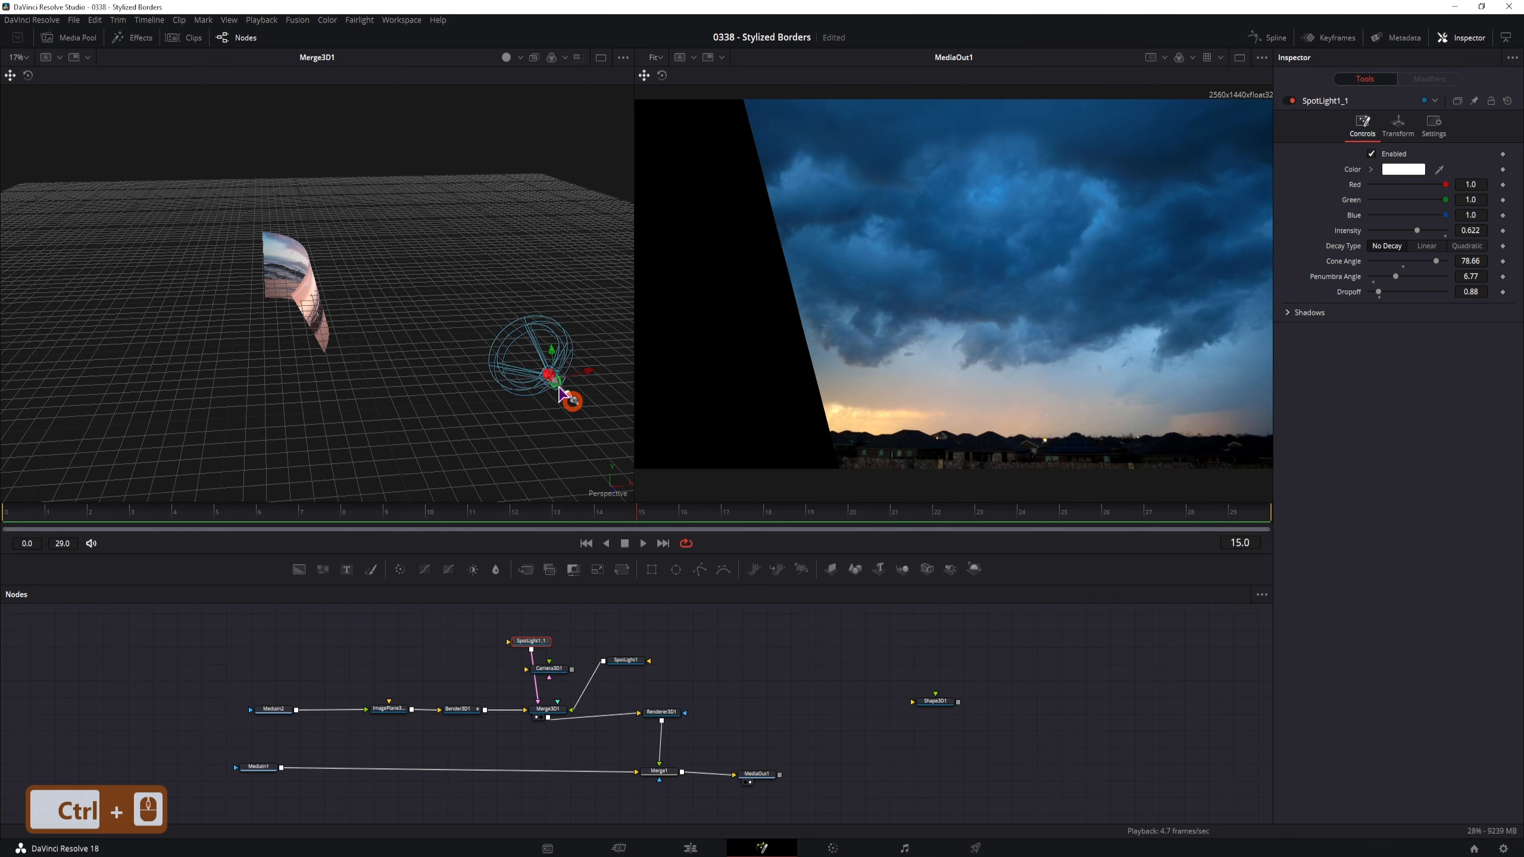
Step: Move the duplicated spot light along its Z axis past the image plane and rotate it to face the plane's back
drag(573, 400, 460, 291)
click(27, 75)
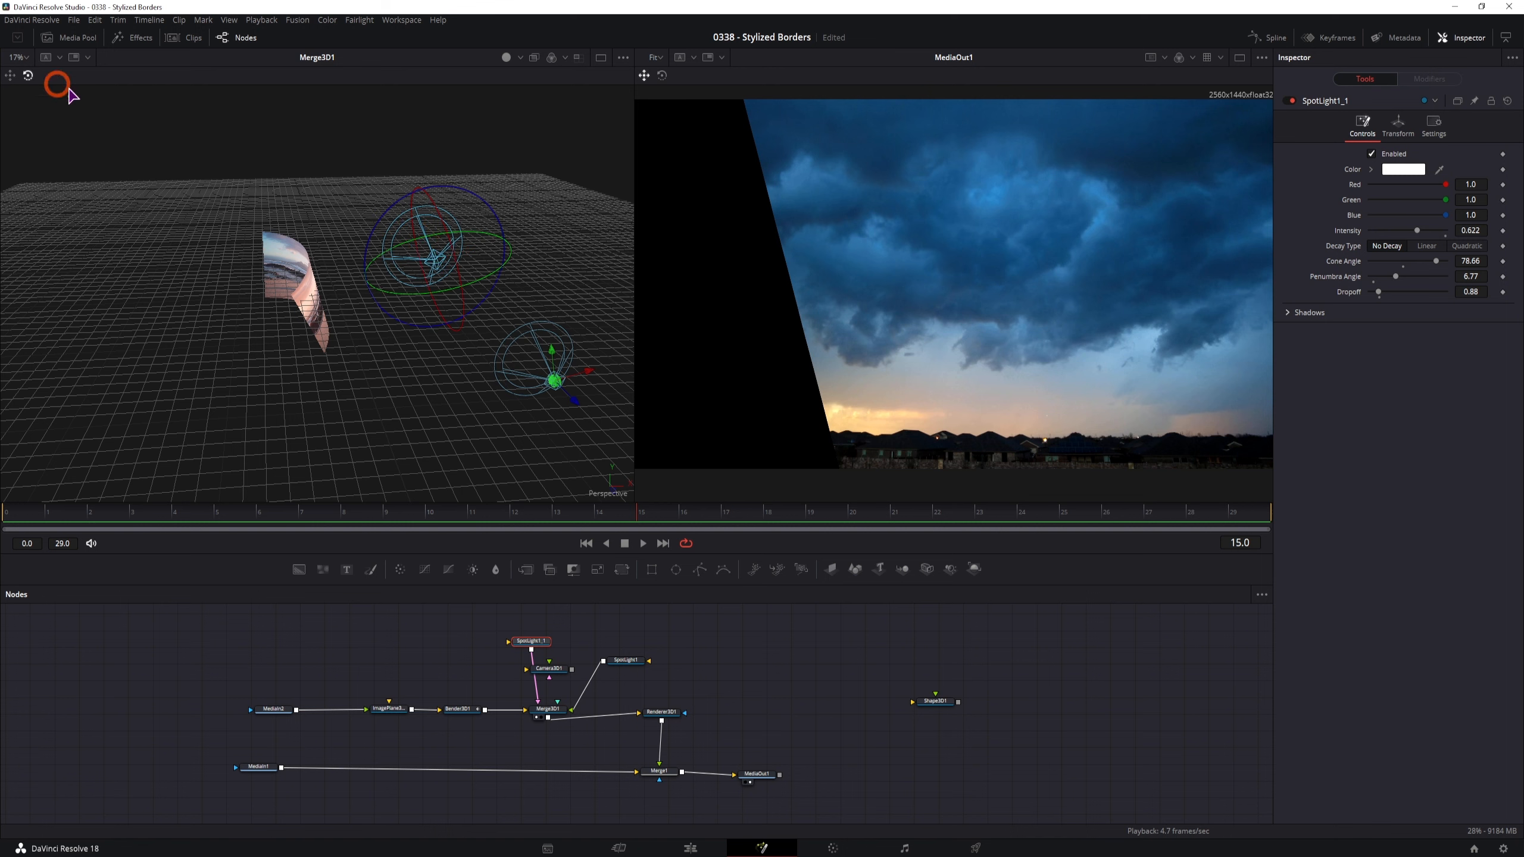
drag(428, 307, 540, 225)
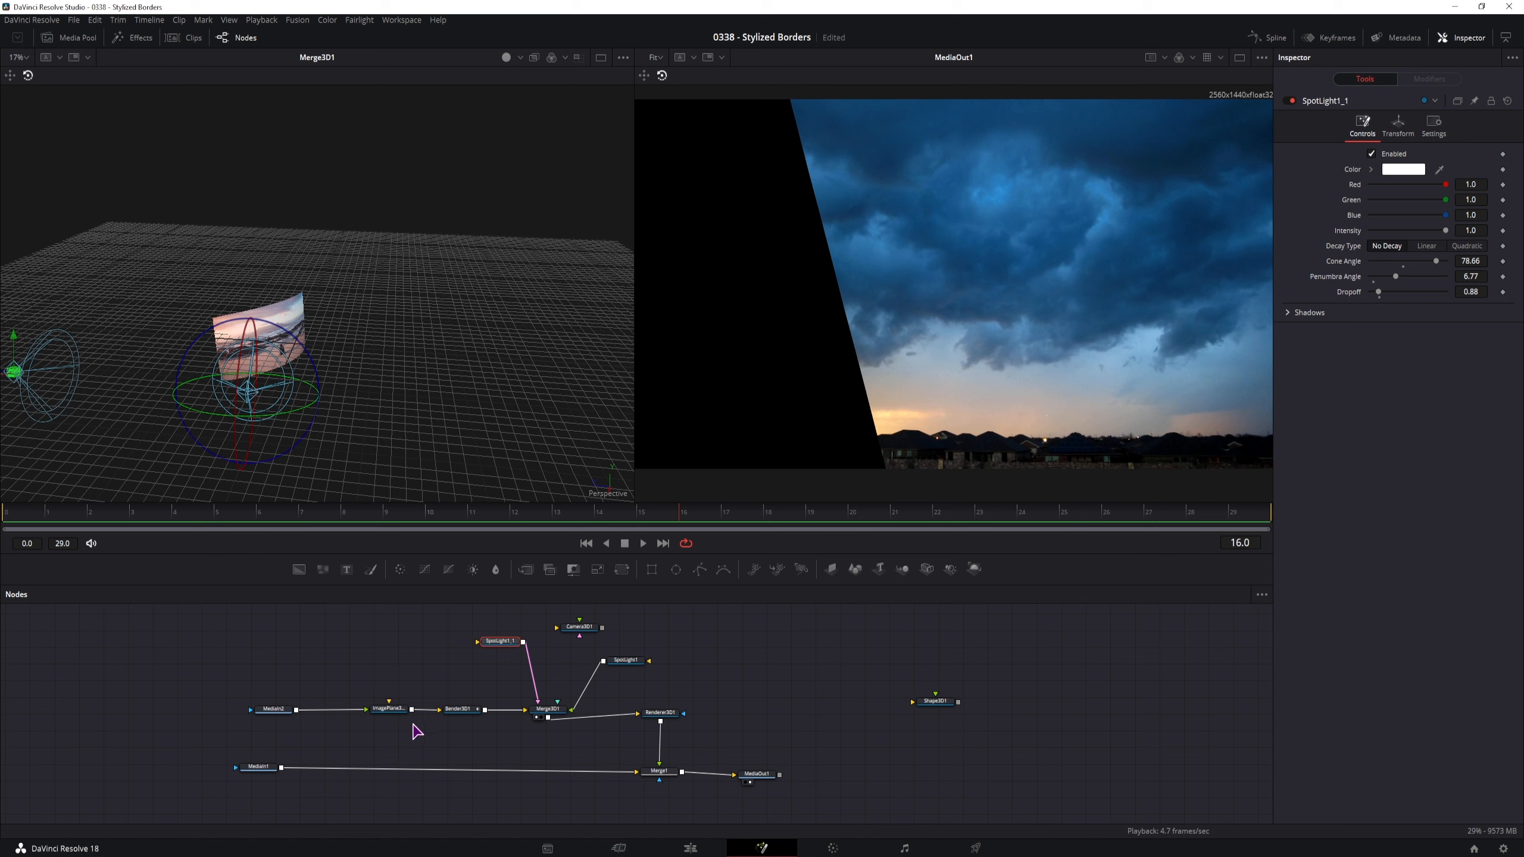
Step: Make ImagePlane3D1's material two-sided so its back face receives lighting
click(389, 709)
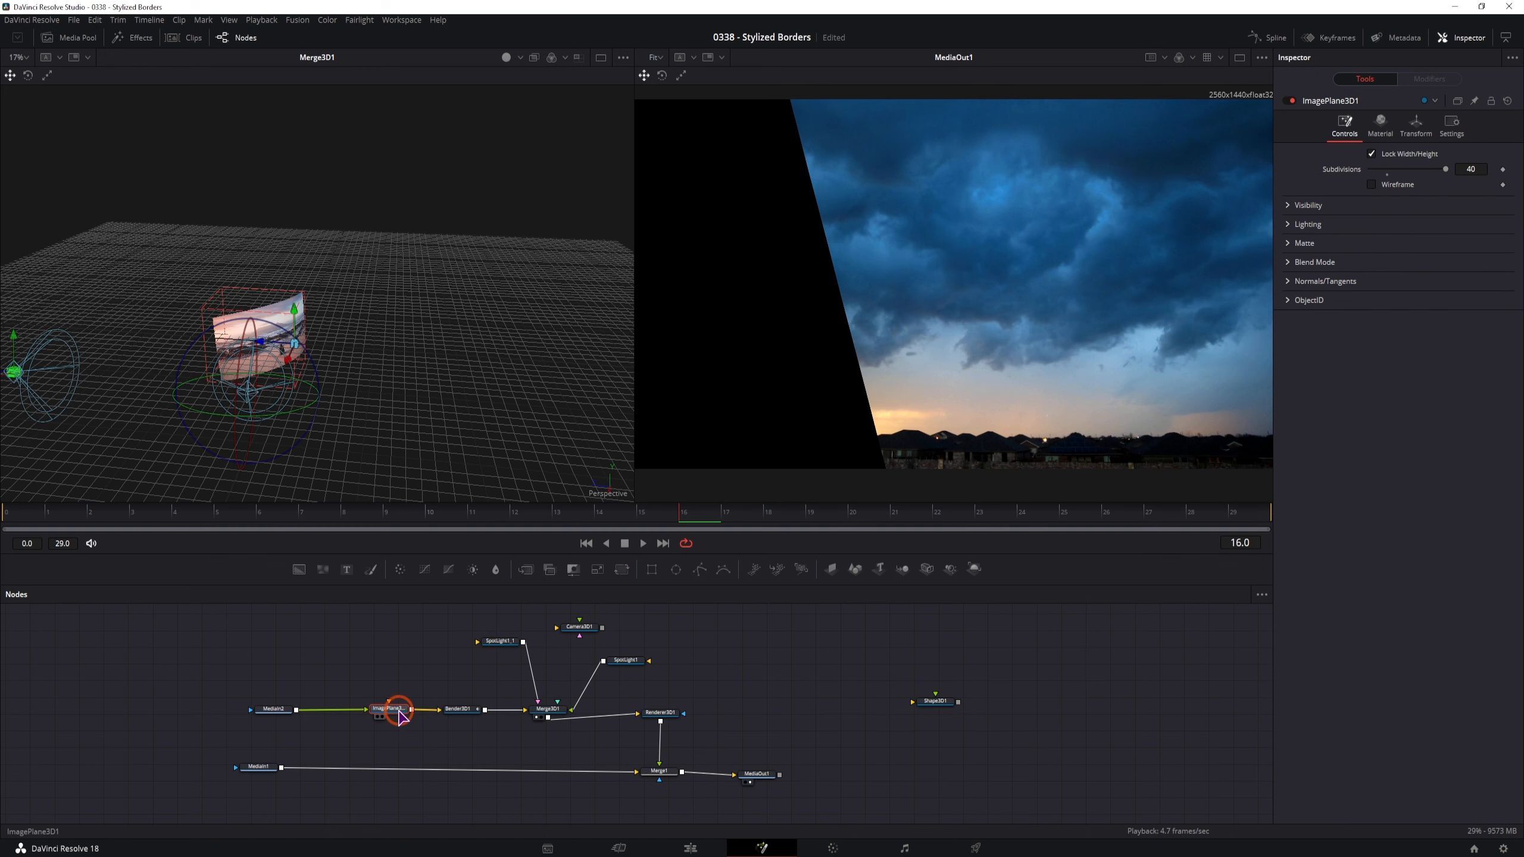
click(1378, 129)
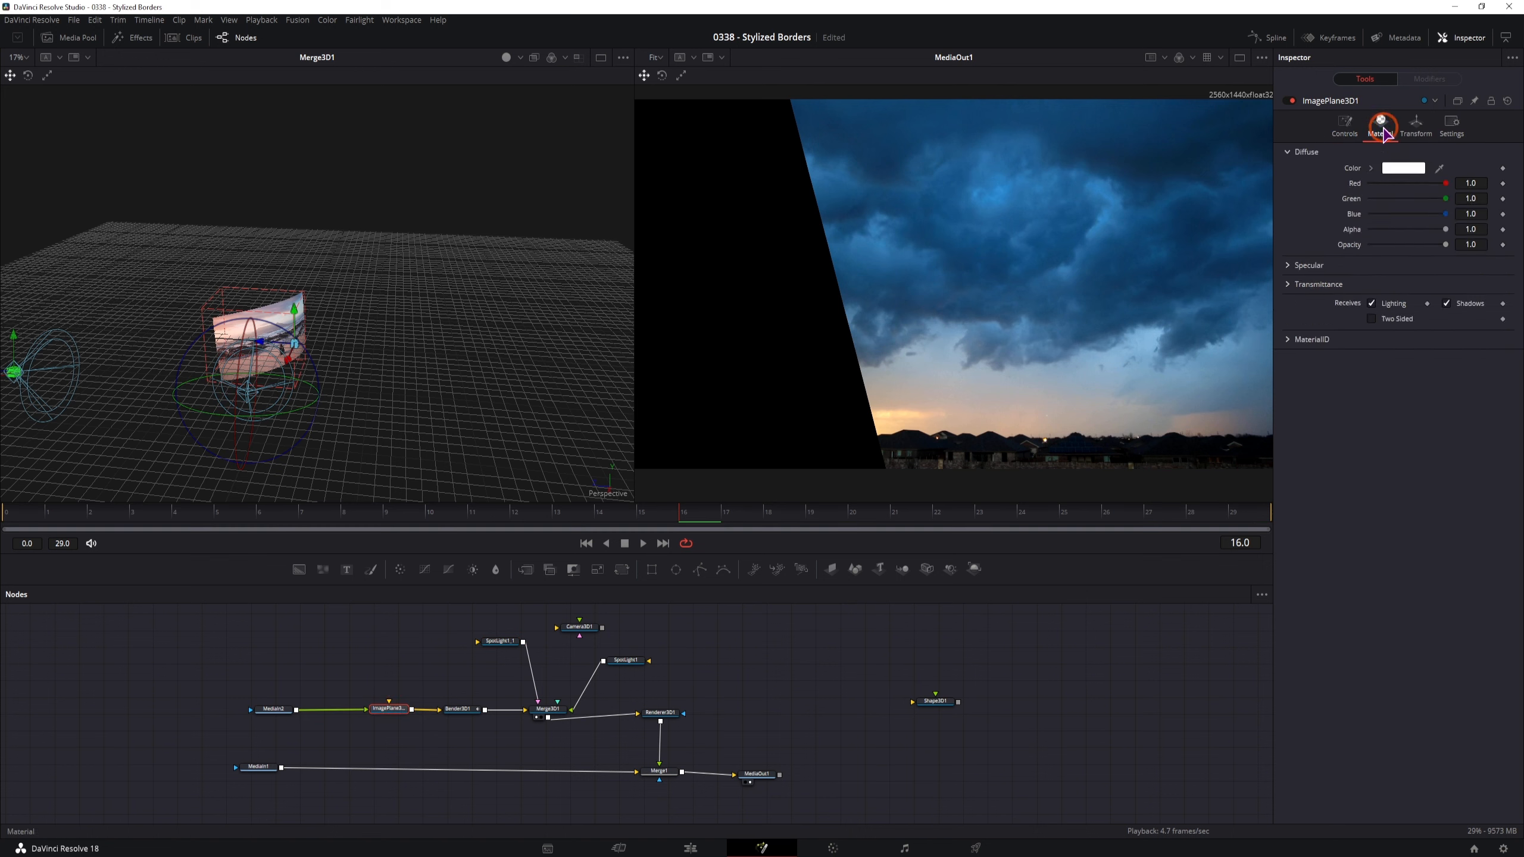
click(1372, 319)
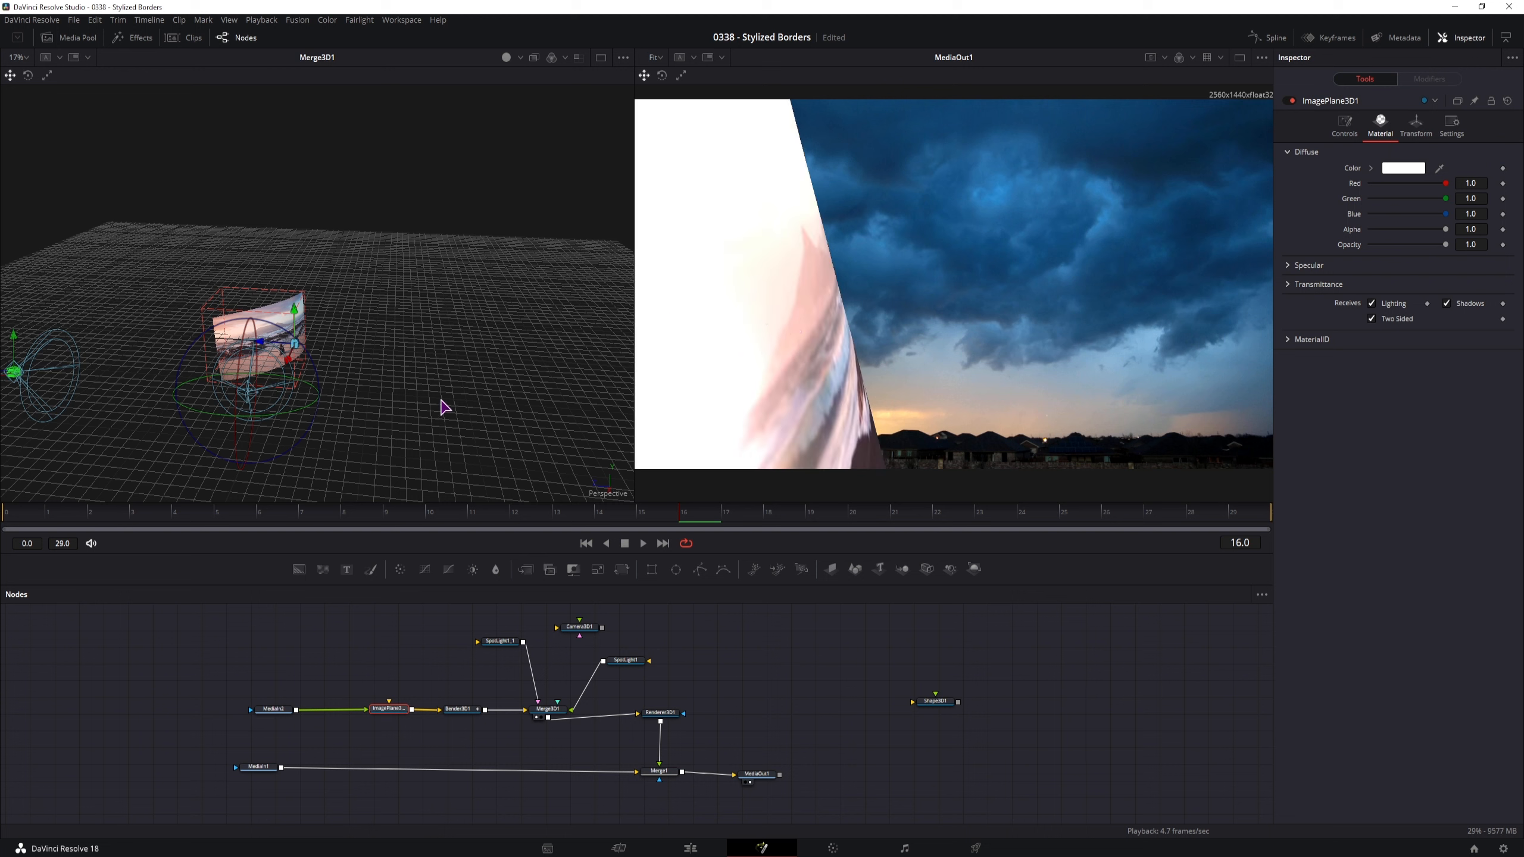
Step: Lower SpotLight1_1's intensity to 0.291 while reviewing other frames of the transition
drag(270, 514, 385, 513)
click(500, 641)
drag(1451, 234, 1359, 238)
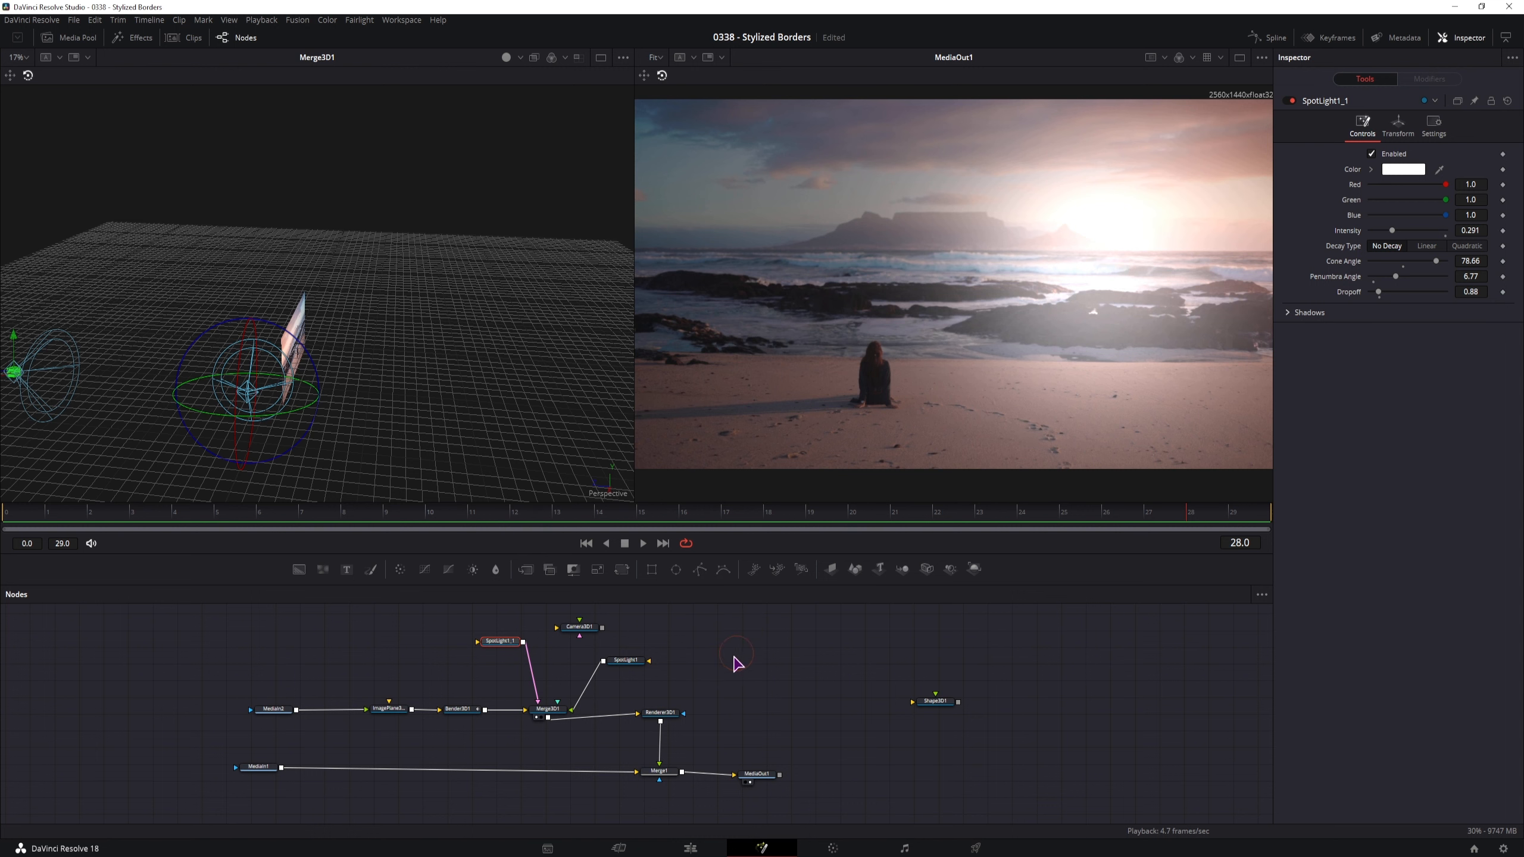
Step: Add an Ambient Light with intensity 1.0 to Merge3D1 in place of both spot lights, and compare the output with MediaIn2
drag(717, 669, 722, 686)
click(484, 700)
key(ctrl+space)
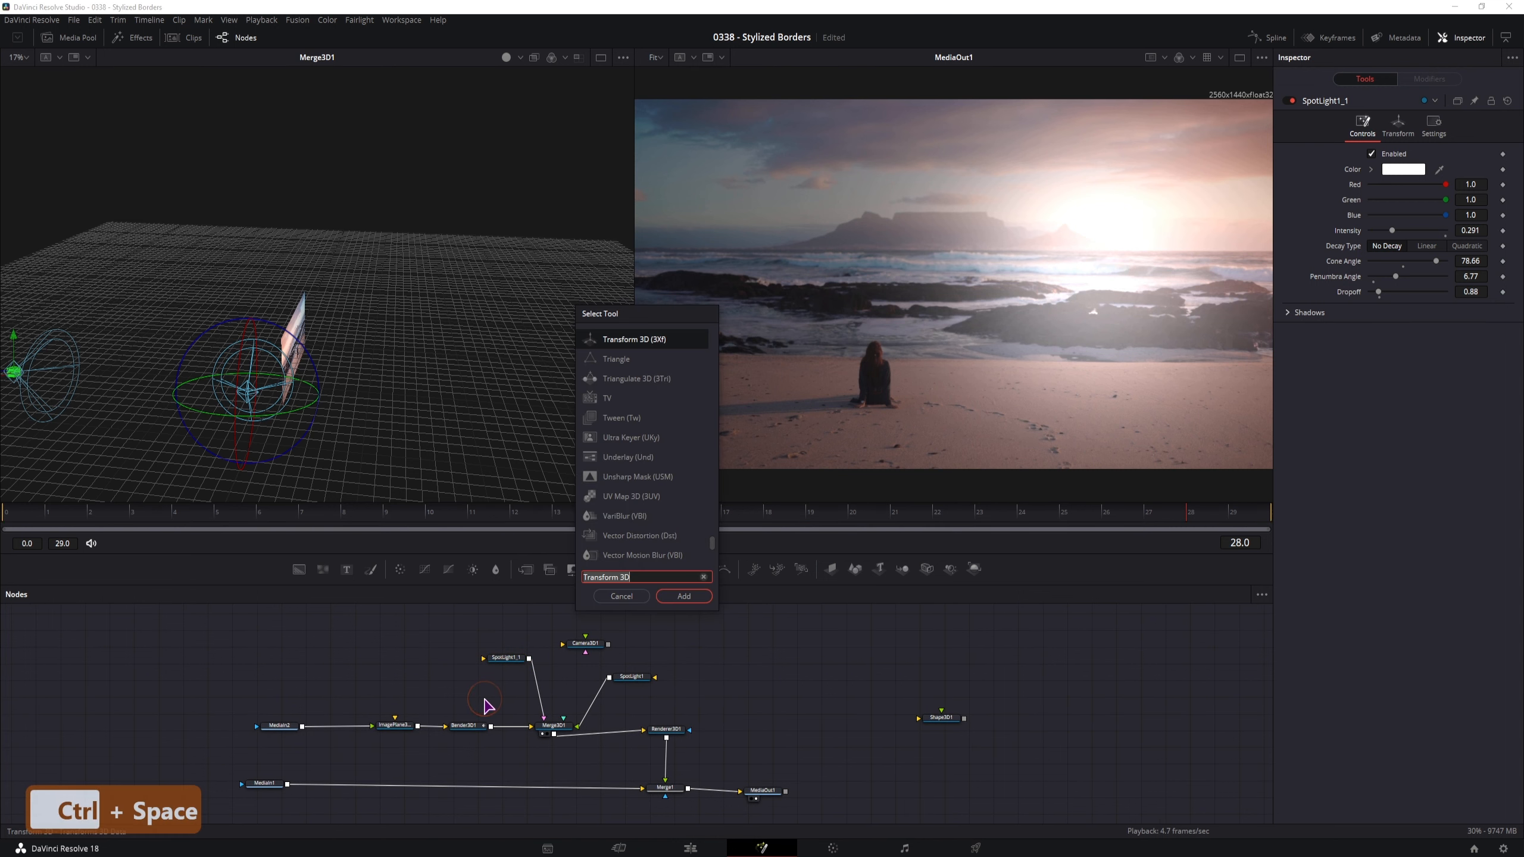
text(ambient)
key(Return)
drag(1379, 230, 1492, 235)
click(278, 726)
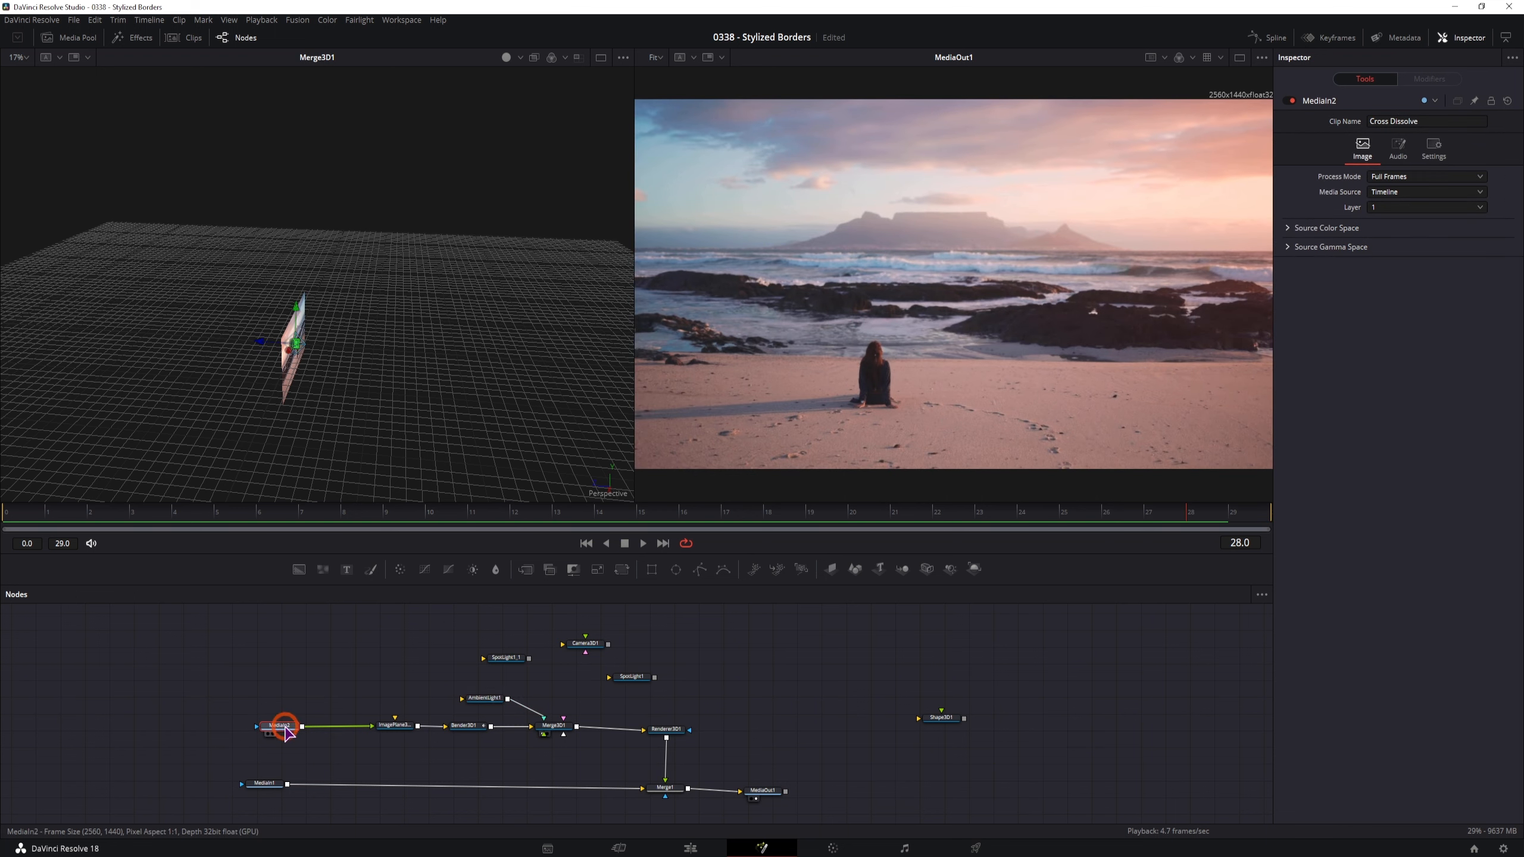
key(1)
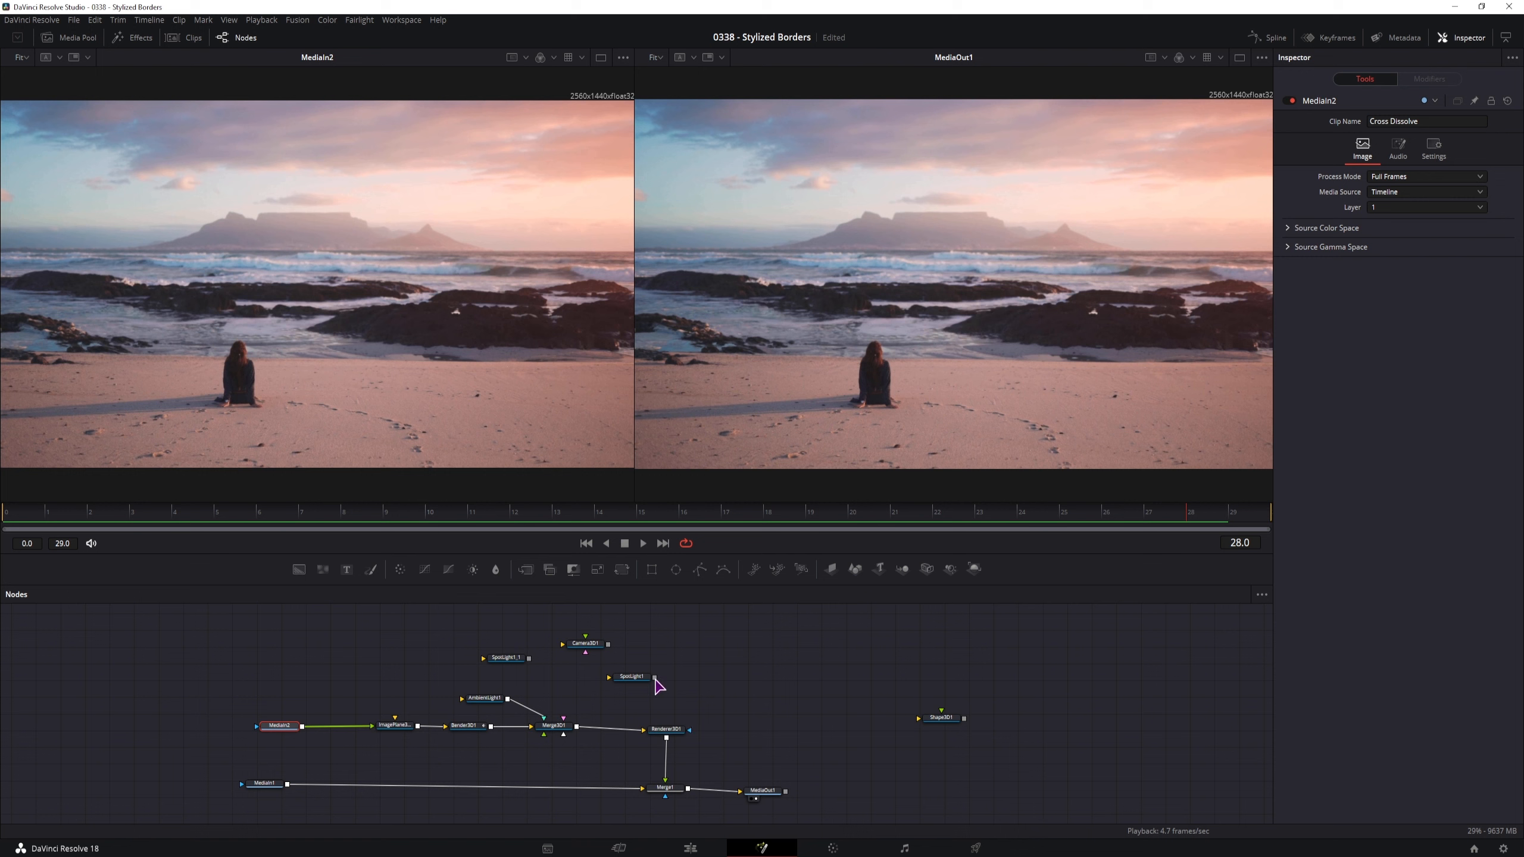
Step: Reconnect SpotLight1_1 to Merge3D1 alongside the ambient light and set its intensity to 0.189, checking frame 14
drag(655, 677, 563, 717)
drag(529, 659, 561, 704)
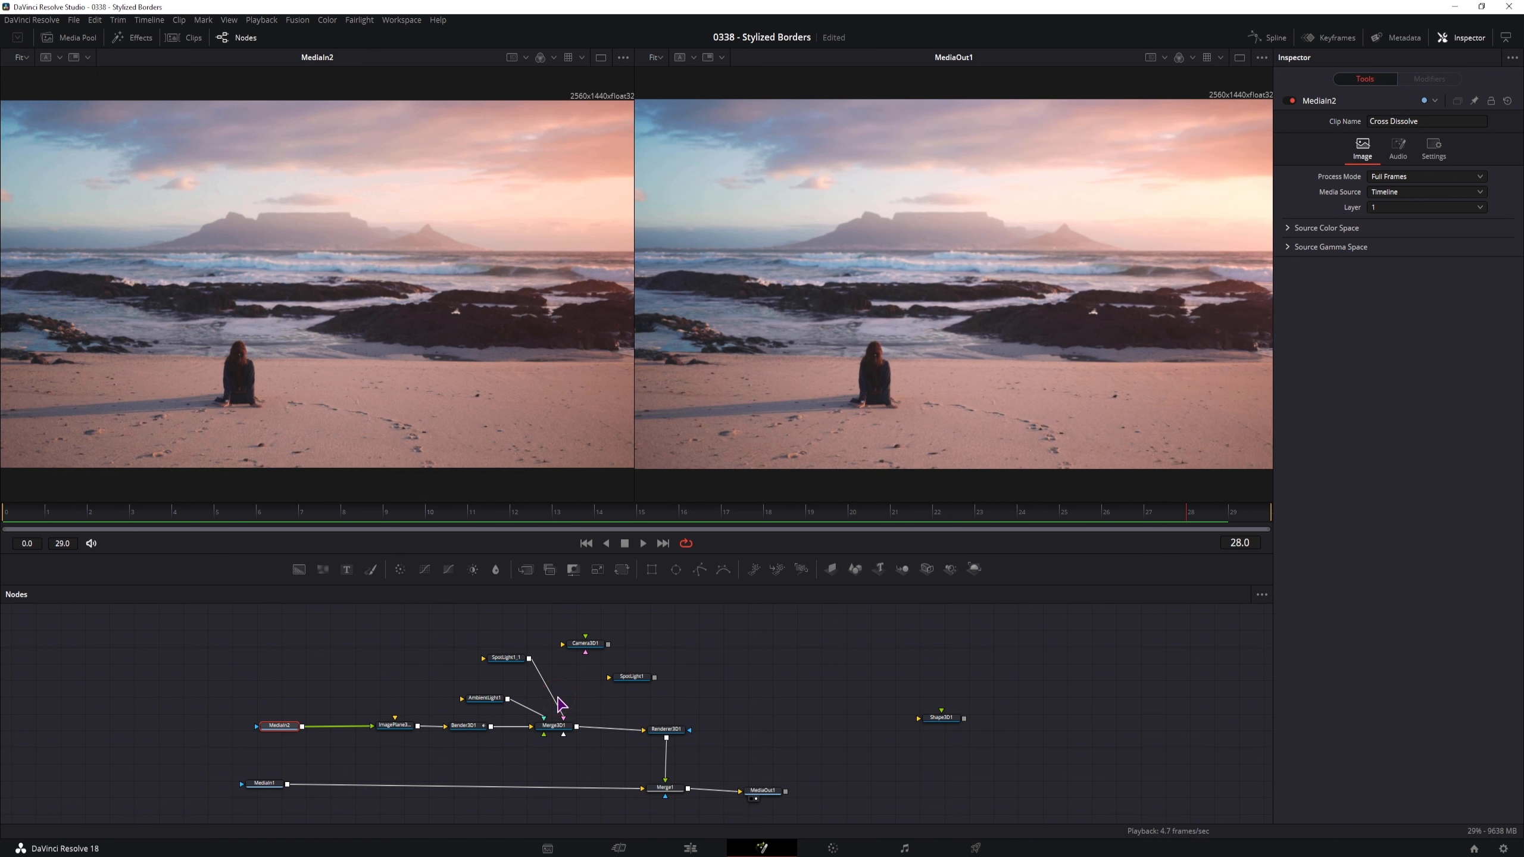
drag(754, 520, 486, 527)
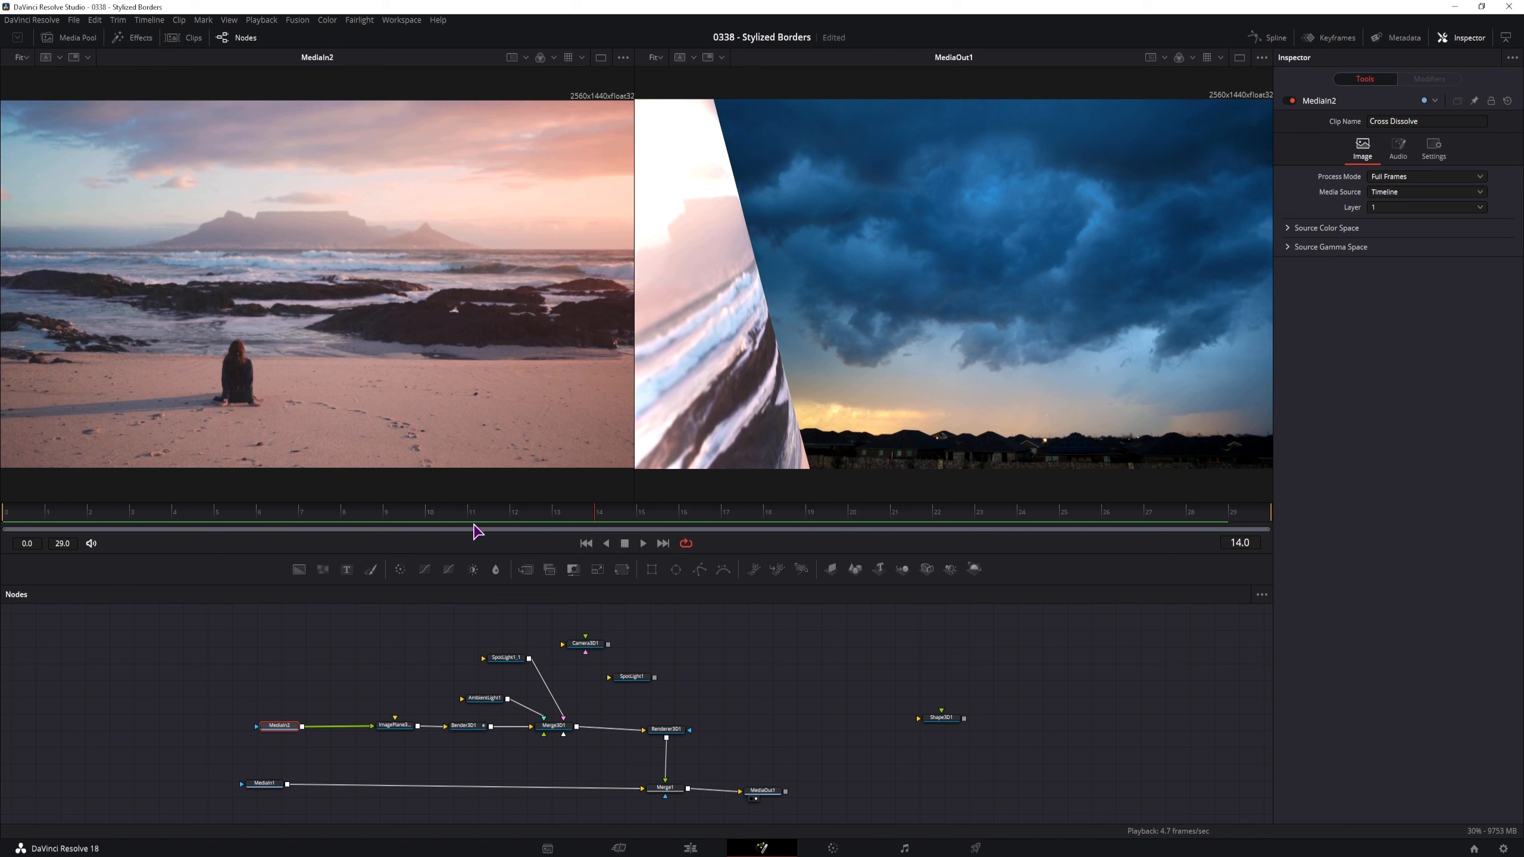
click(506, 657)
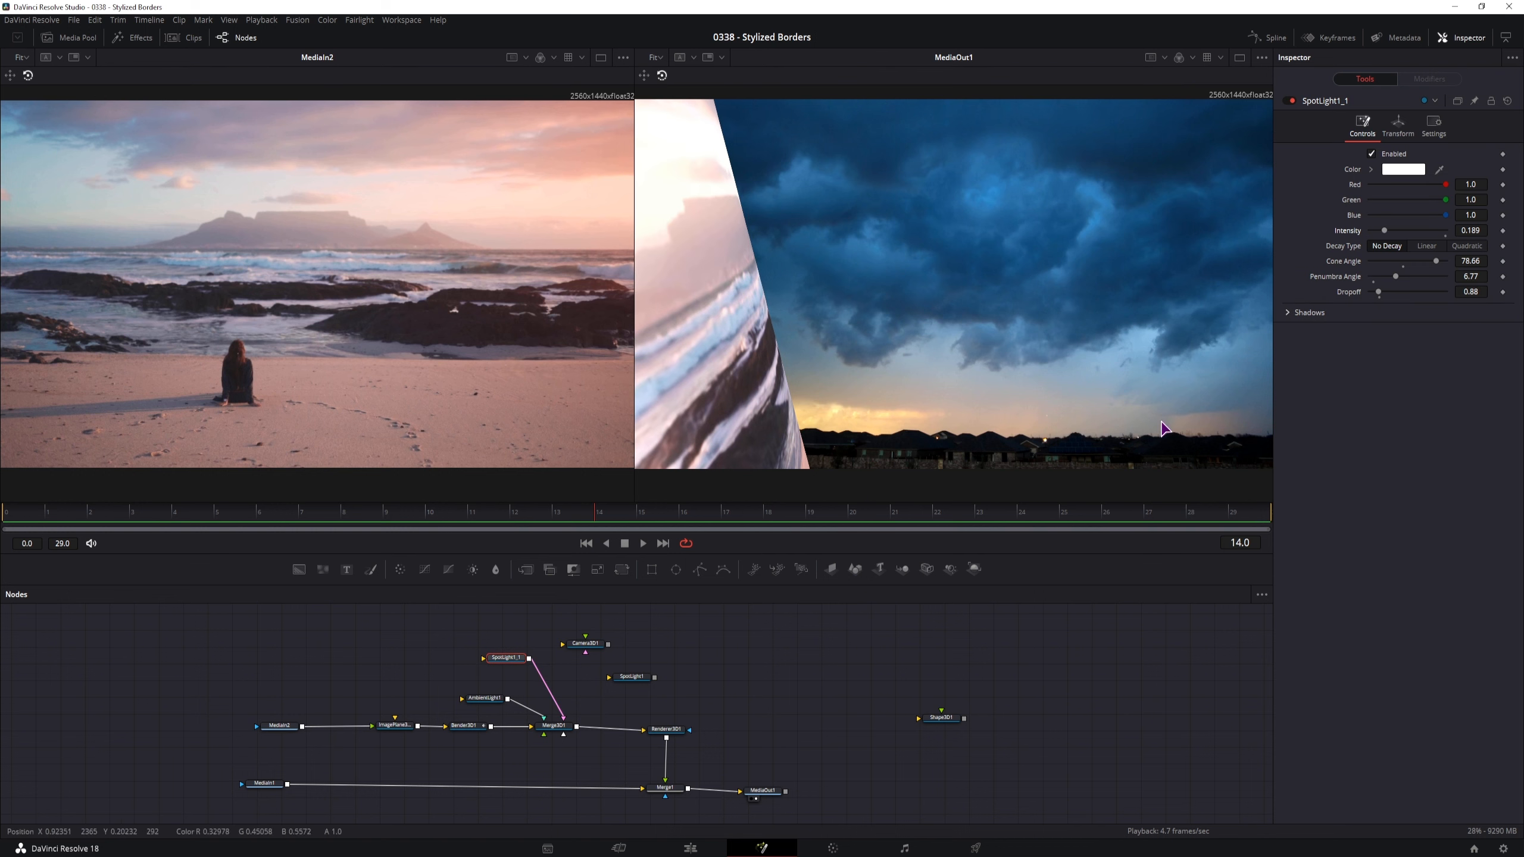
Step: Disconnect SpotLight1_1, feed MediaIn2 into Shape3D1 as its material, and set the shape to Cube while viewing it
drag(509, 700, 554, 696)
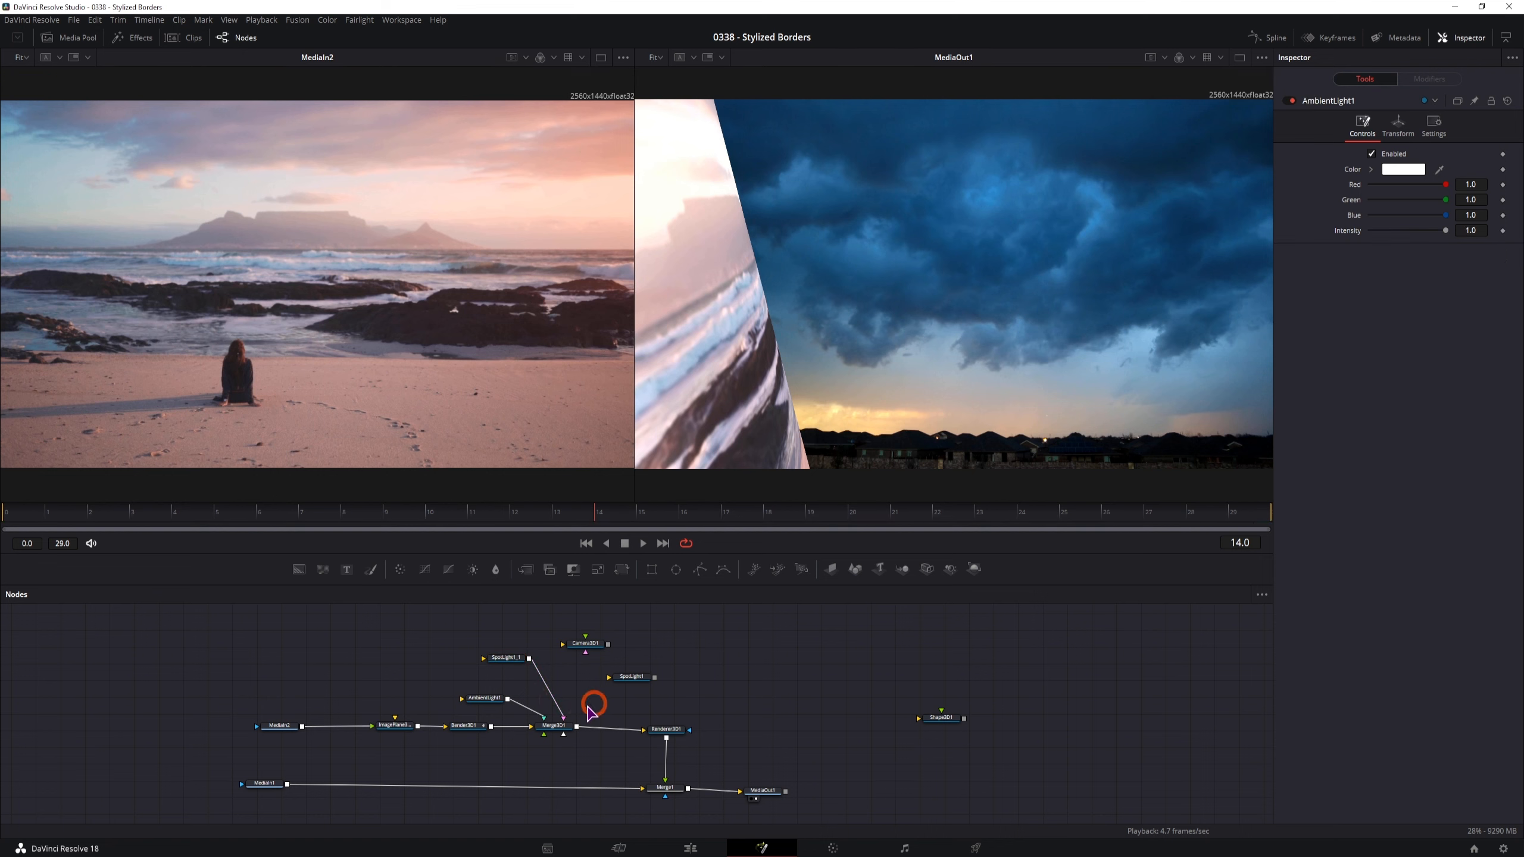
click(403, 666)
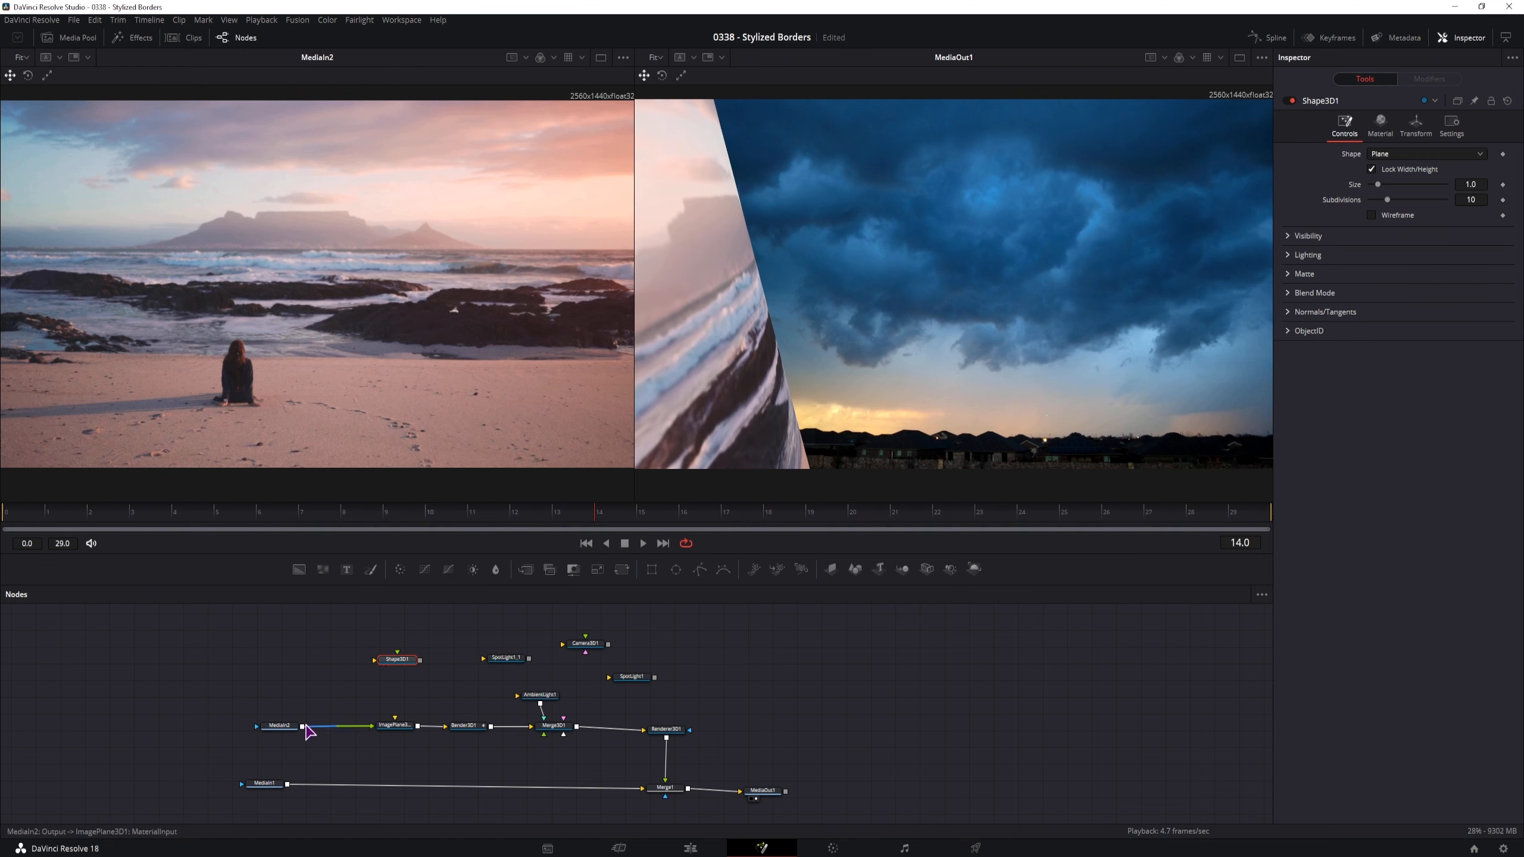
drag(302, 726, 374, 660)
drag(397, 658, 299, 370)
click(1398, 153)
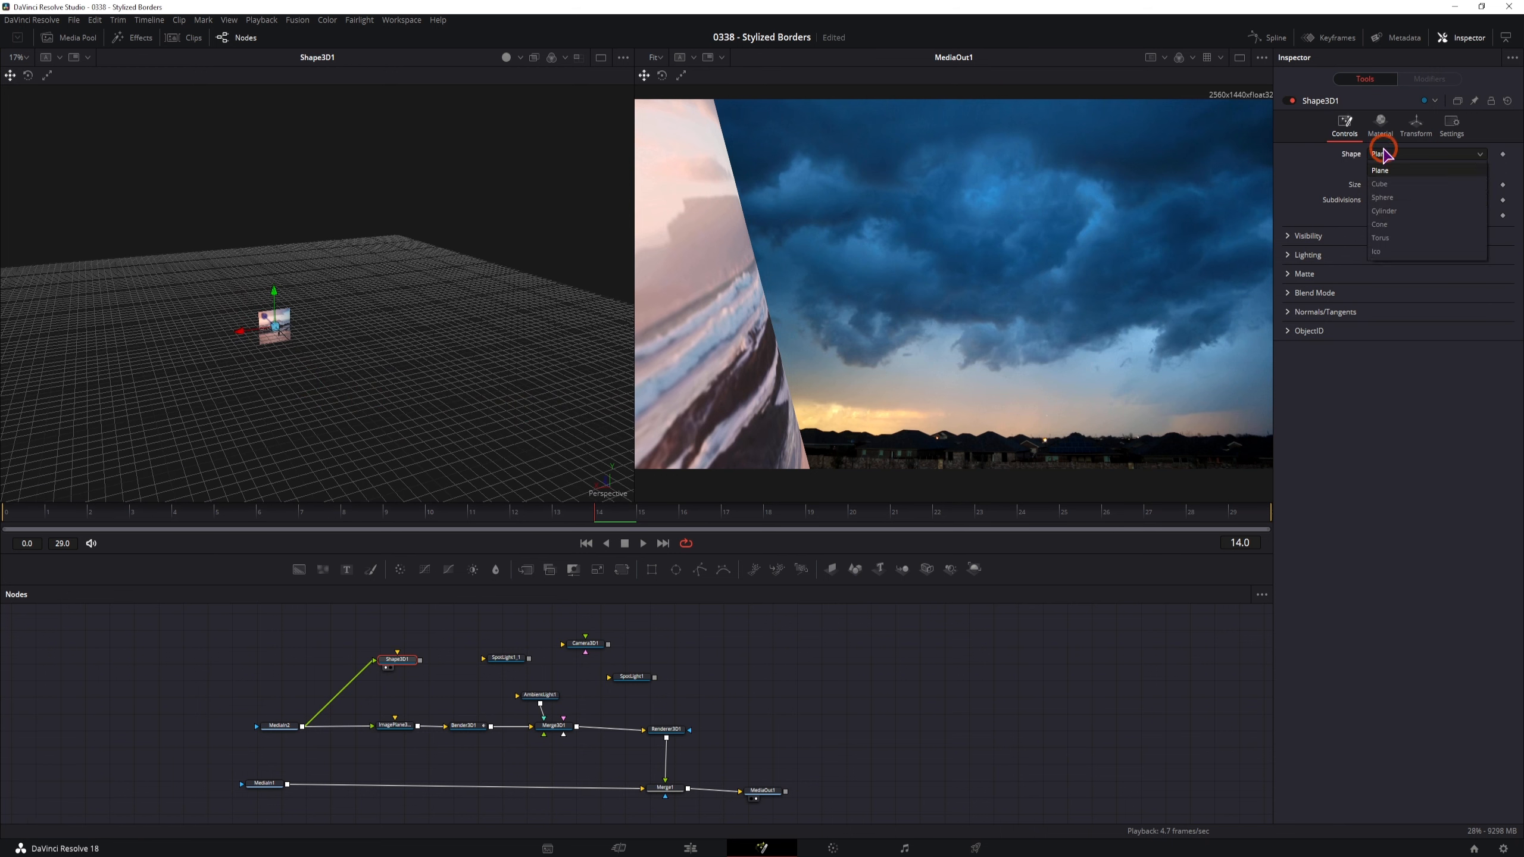
click(1386, 184)
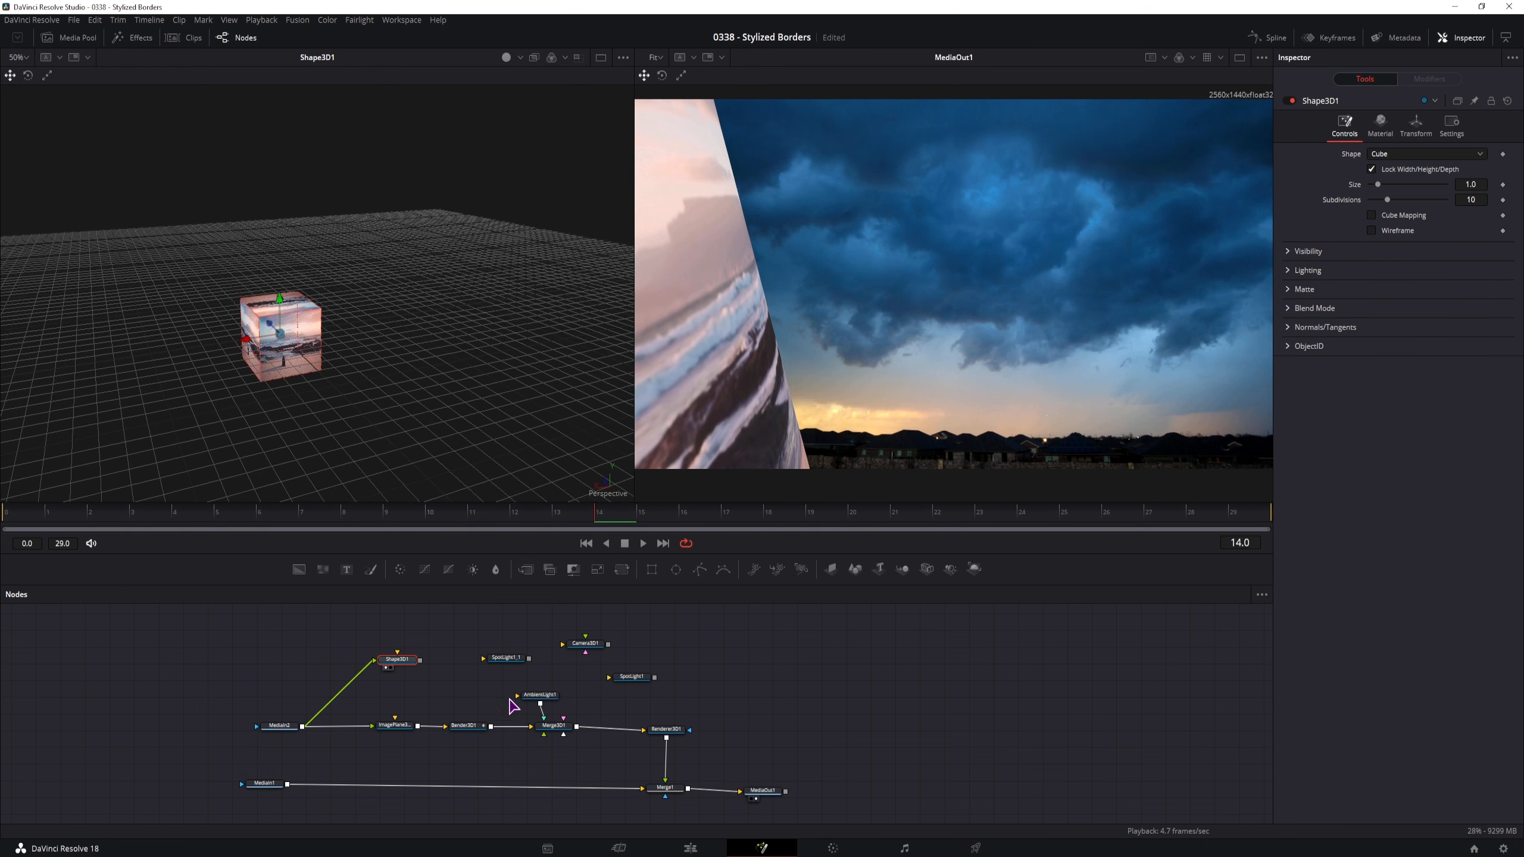
Step: Duplicate Bender3D1 after Shape3D1 and route the copy through a new Renderer3D2 into MediaOut1
drag(482, 622, 696, 728)
drag(631, 677, 659, 679)
click(464, 725)
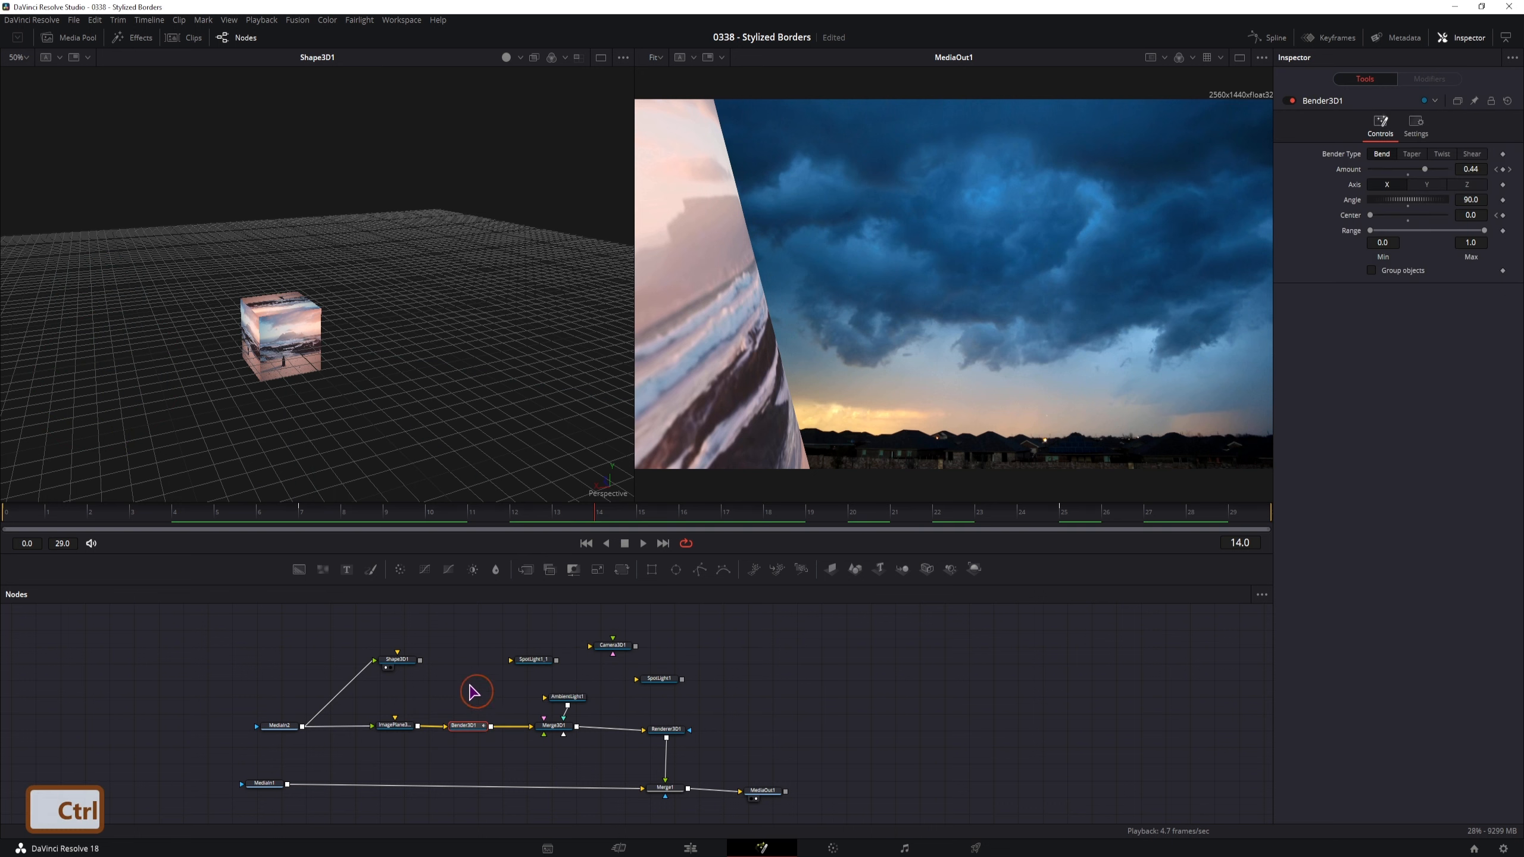
key(ctrl+c)
key(ctrl+v)
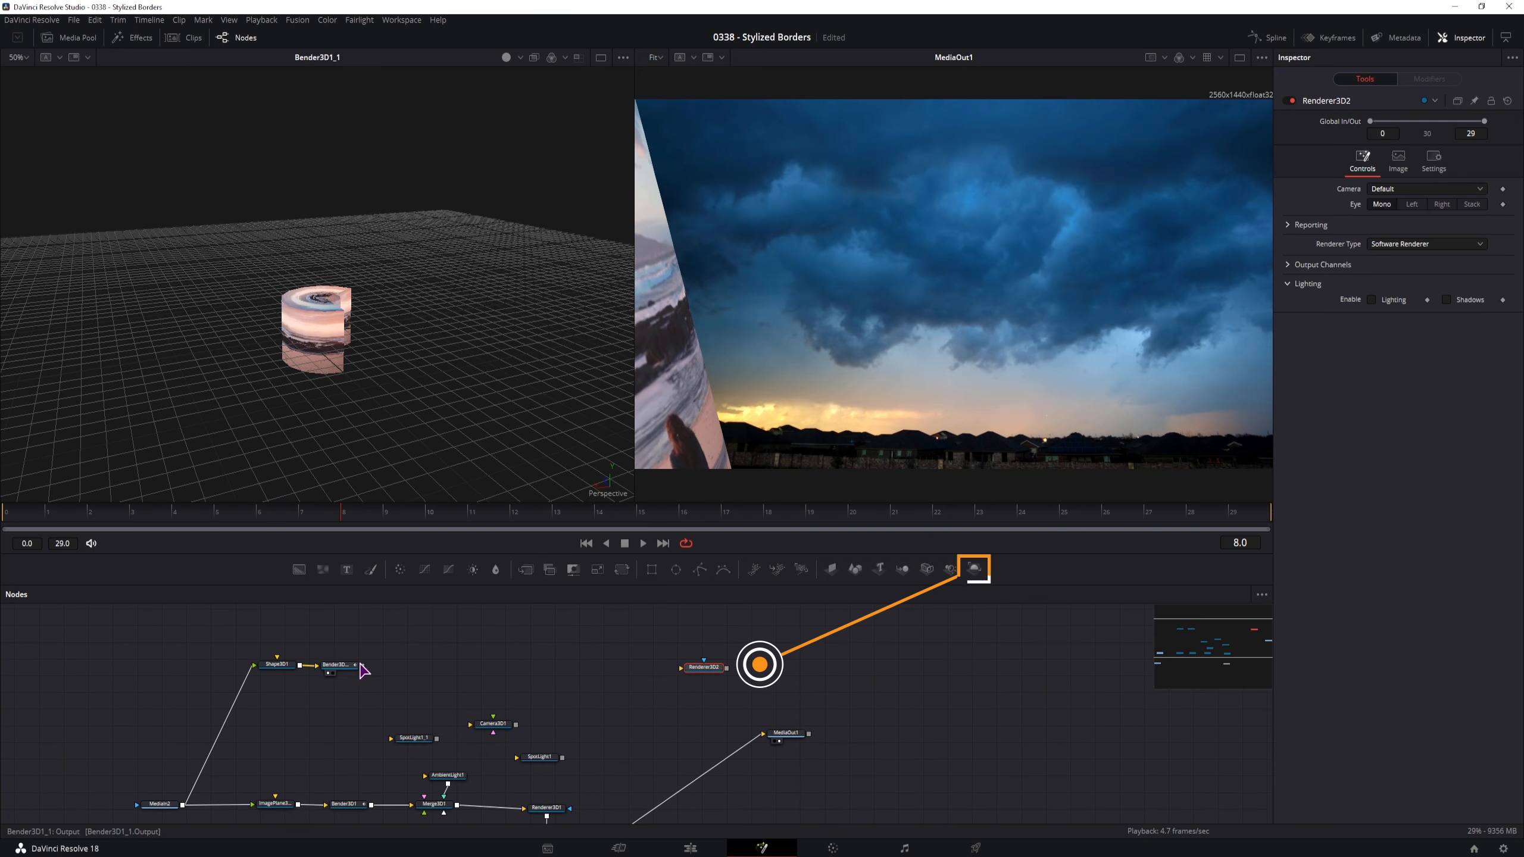
drag(362, 666, 764, 738)
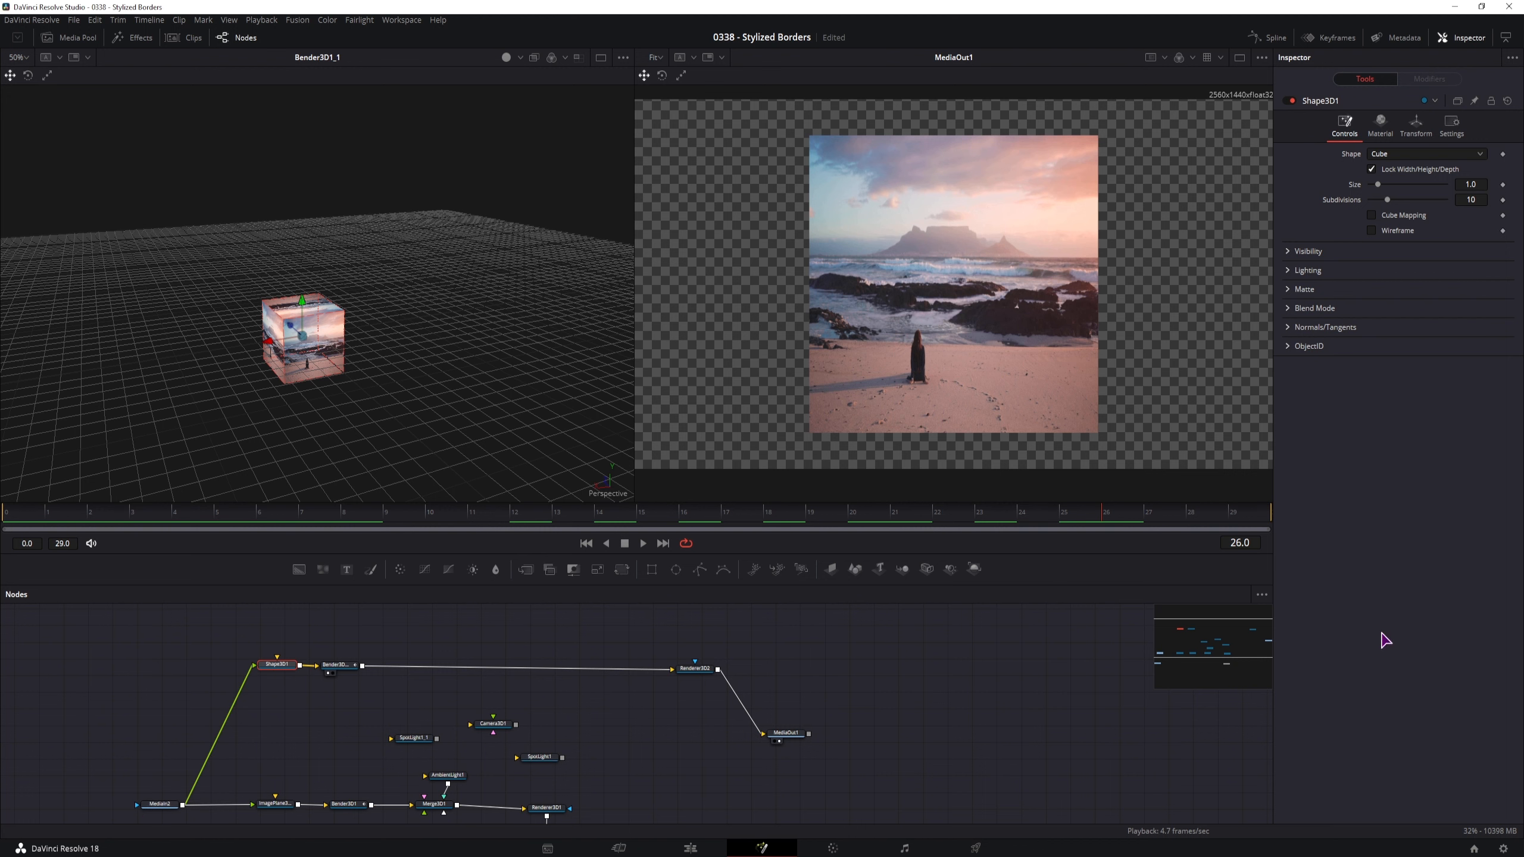
Step: Examine the timeline resolution in the project settings to determine the aspect ratio, leaving the settings unsaved
click(1505, 849)
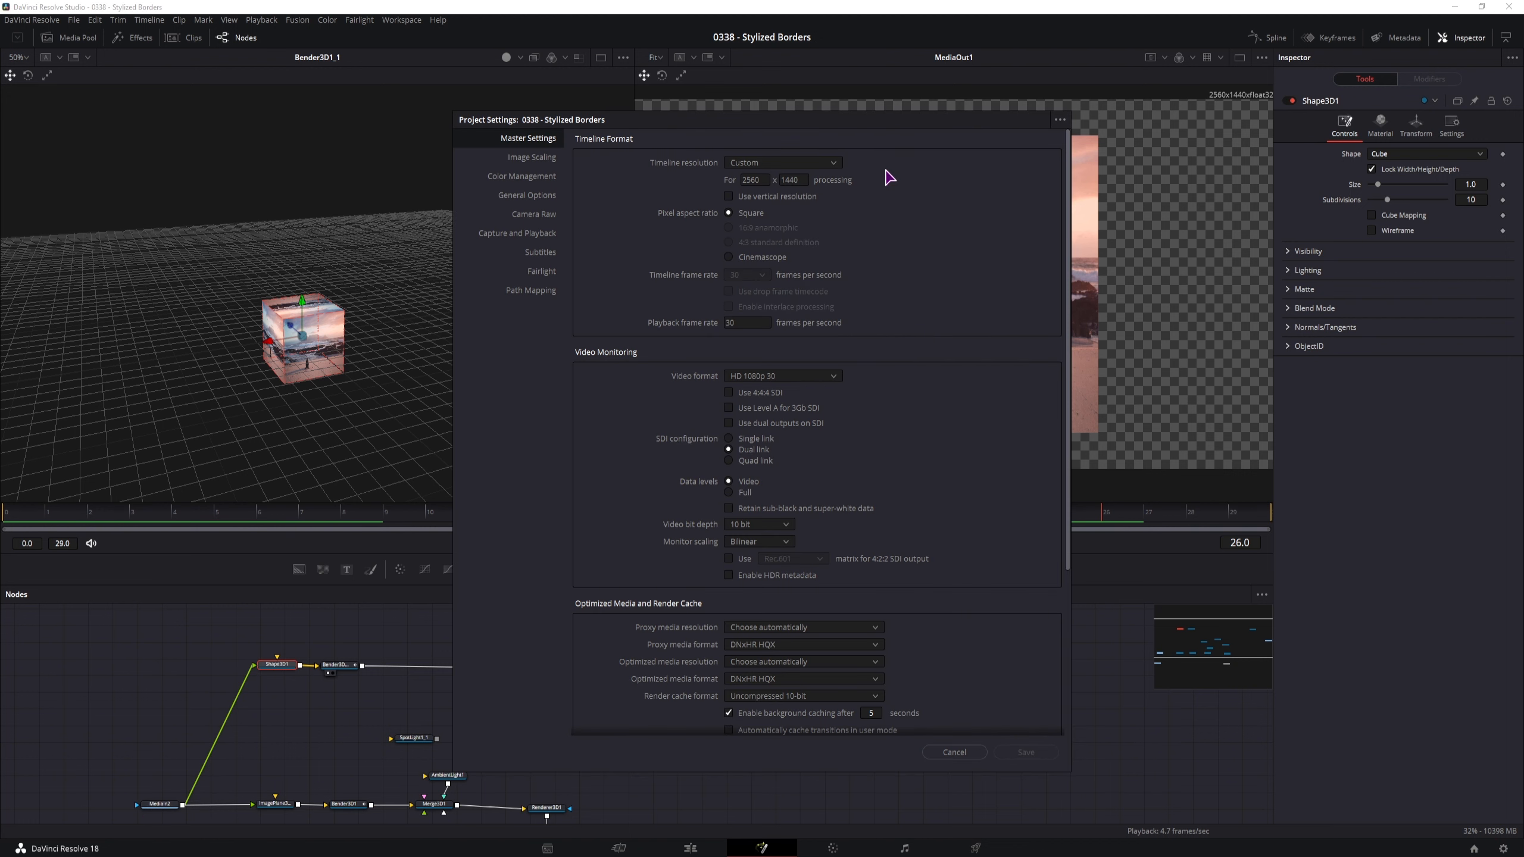
click(834, 163)
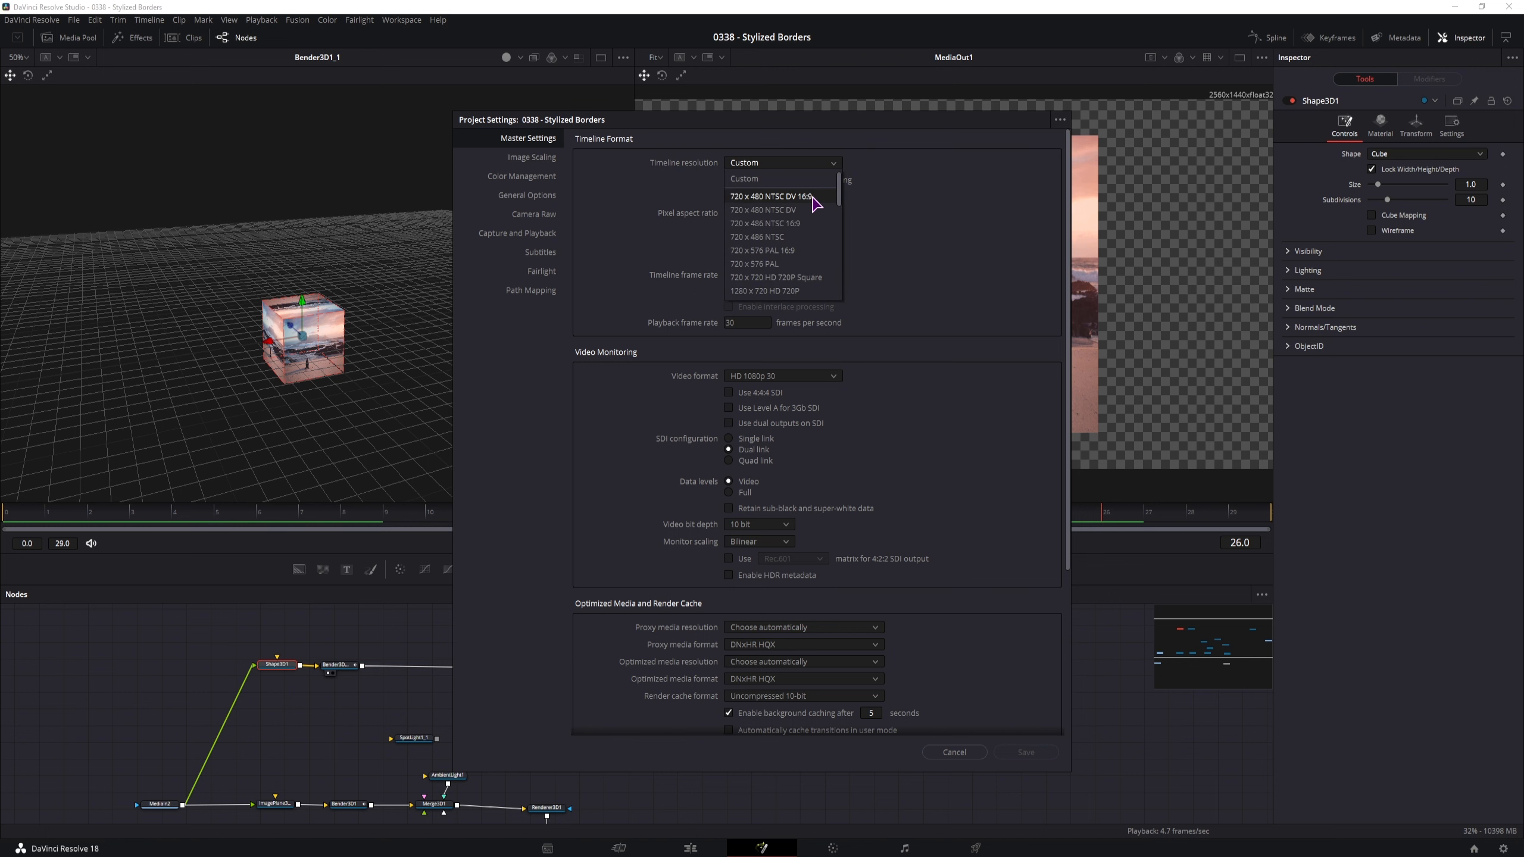
key(Escape)
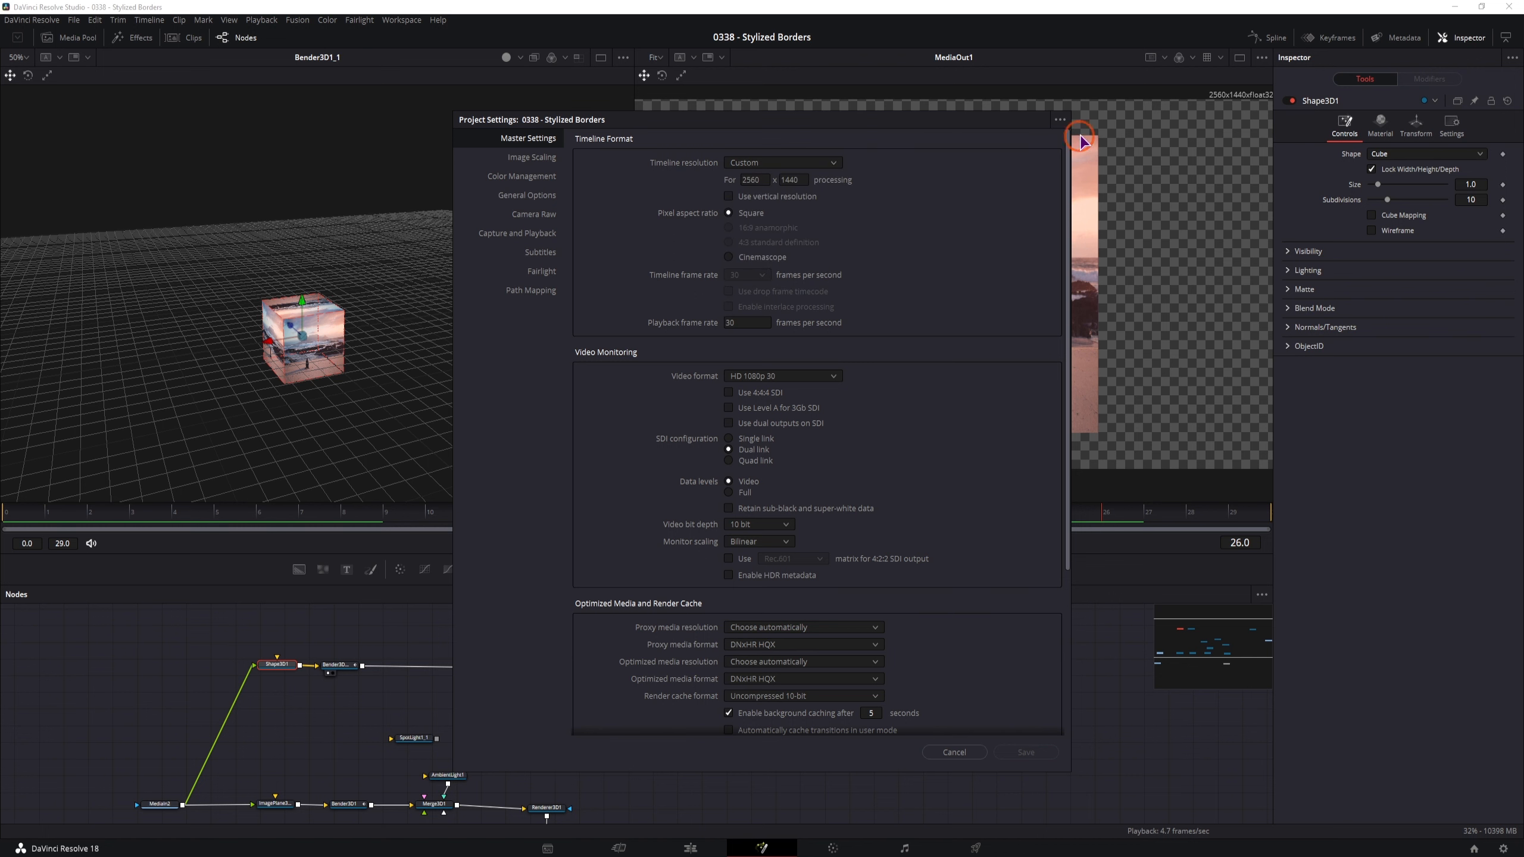
key(Escape)
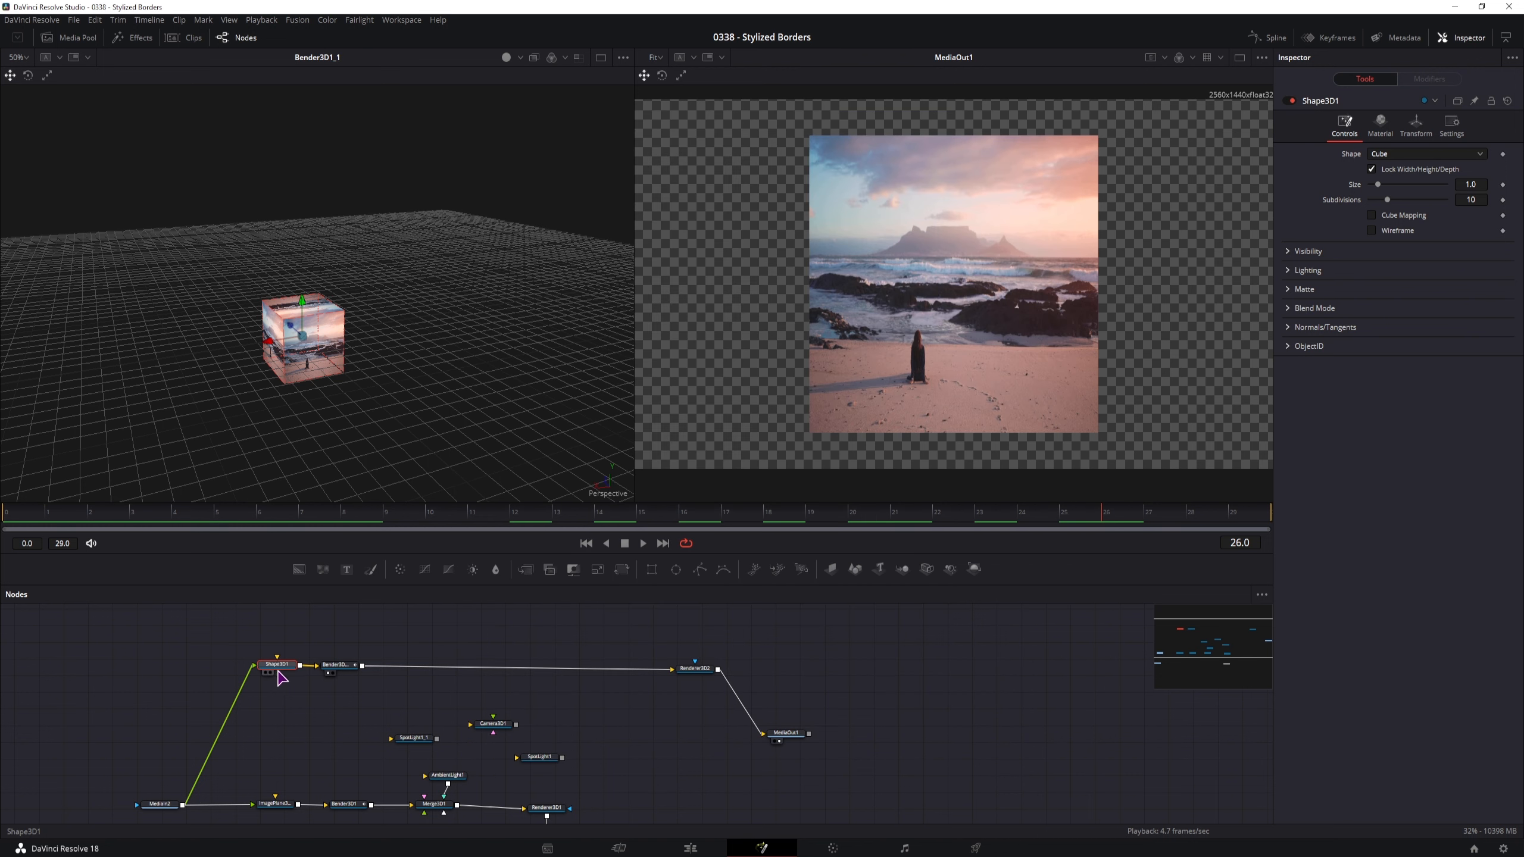
Step: Unlock Shape3D1's dimensions and link its width to the height with the expression SurfaceCubeInputs.Height*16/9
click(1372, 170)
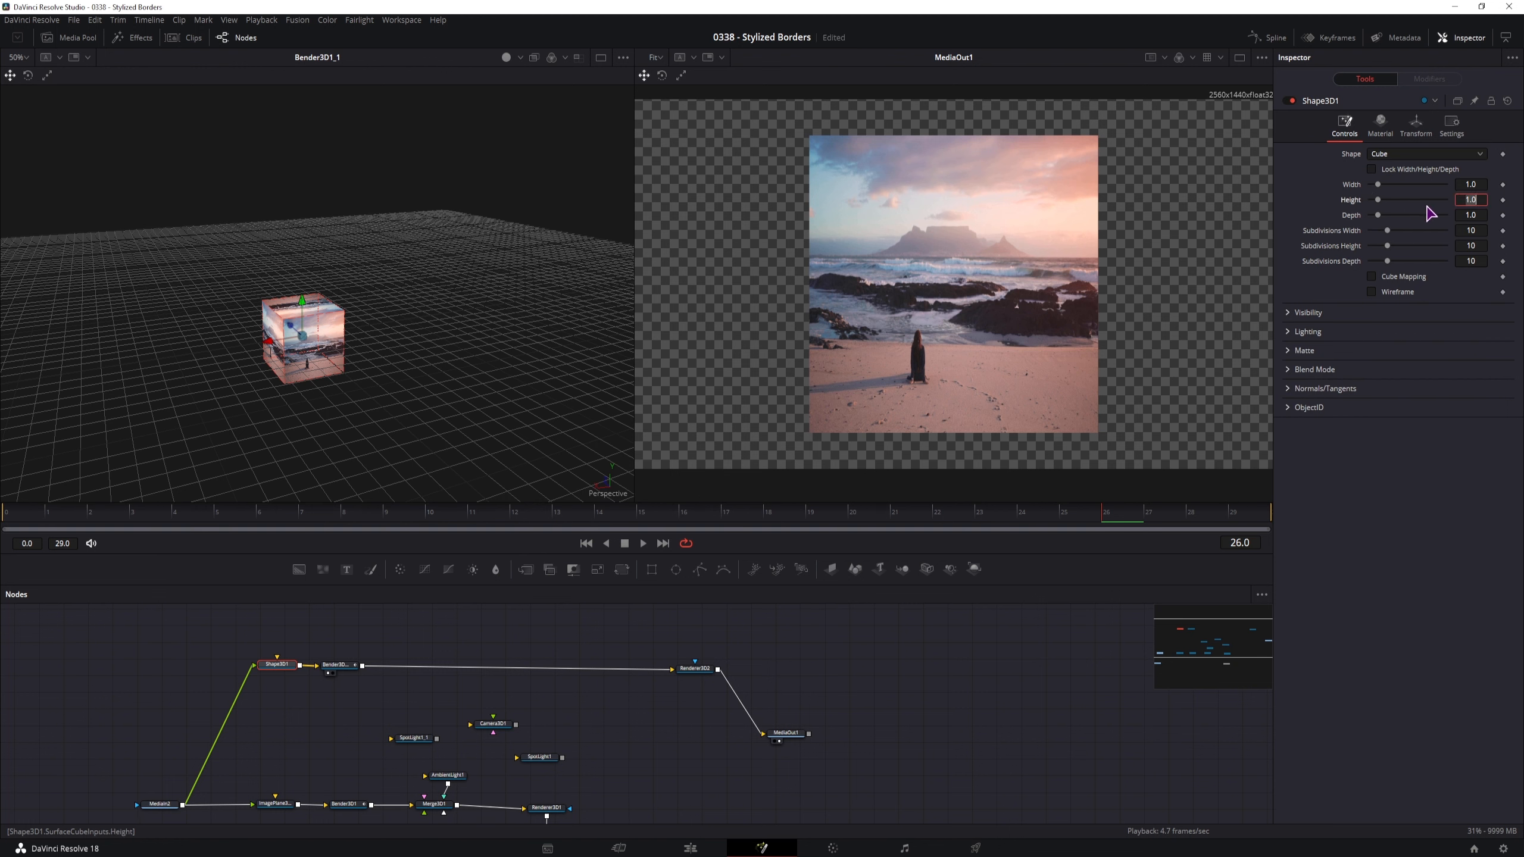
click(1482, 183)
text(=)
key(Return)
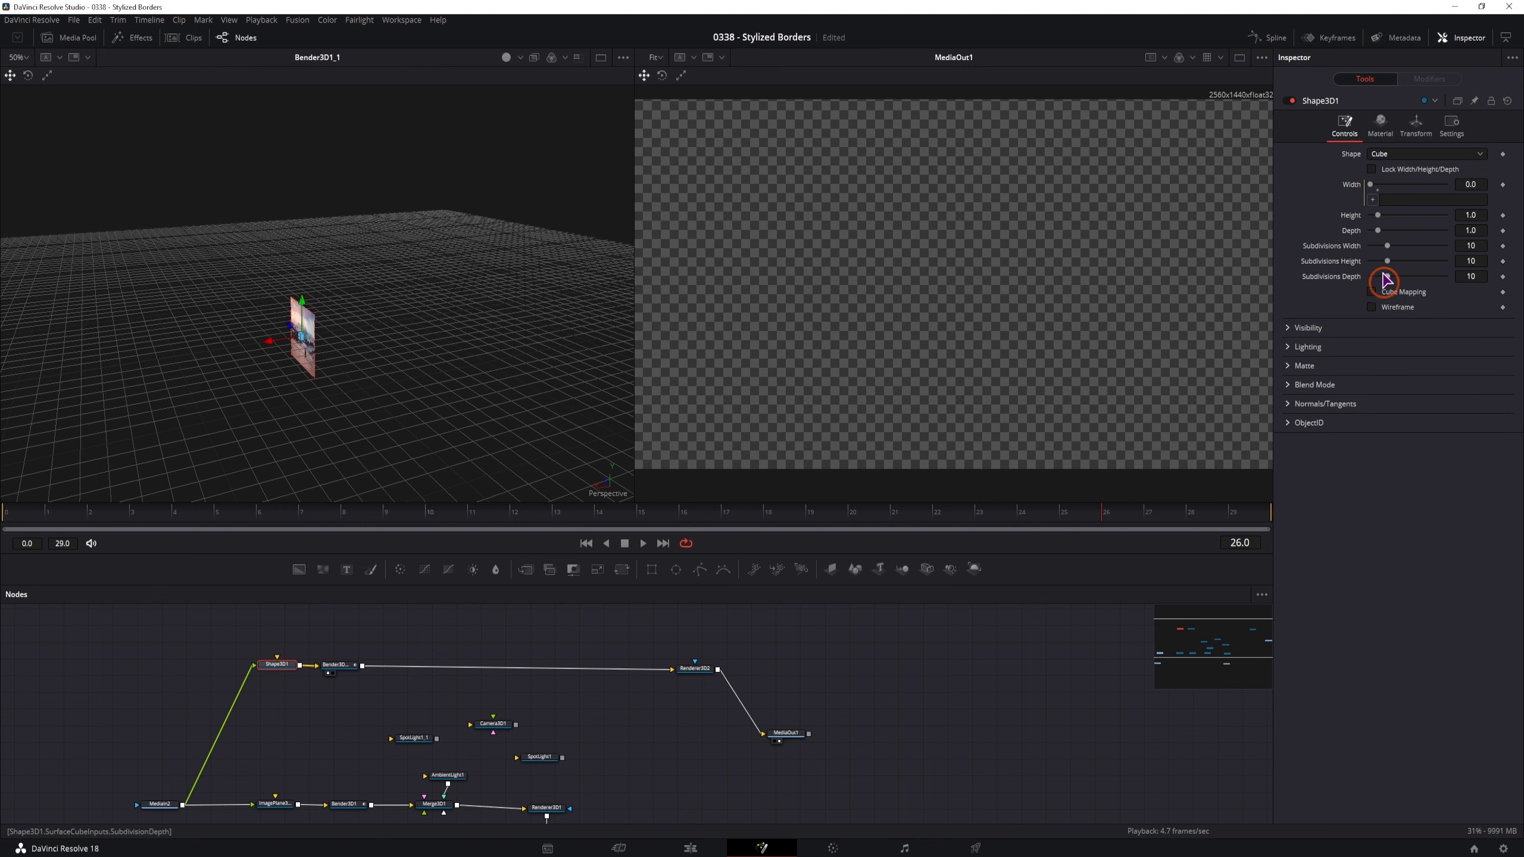
drag(1373, 199, 1398, 220)
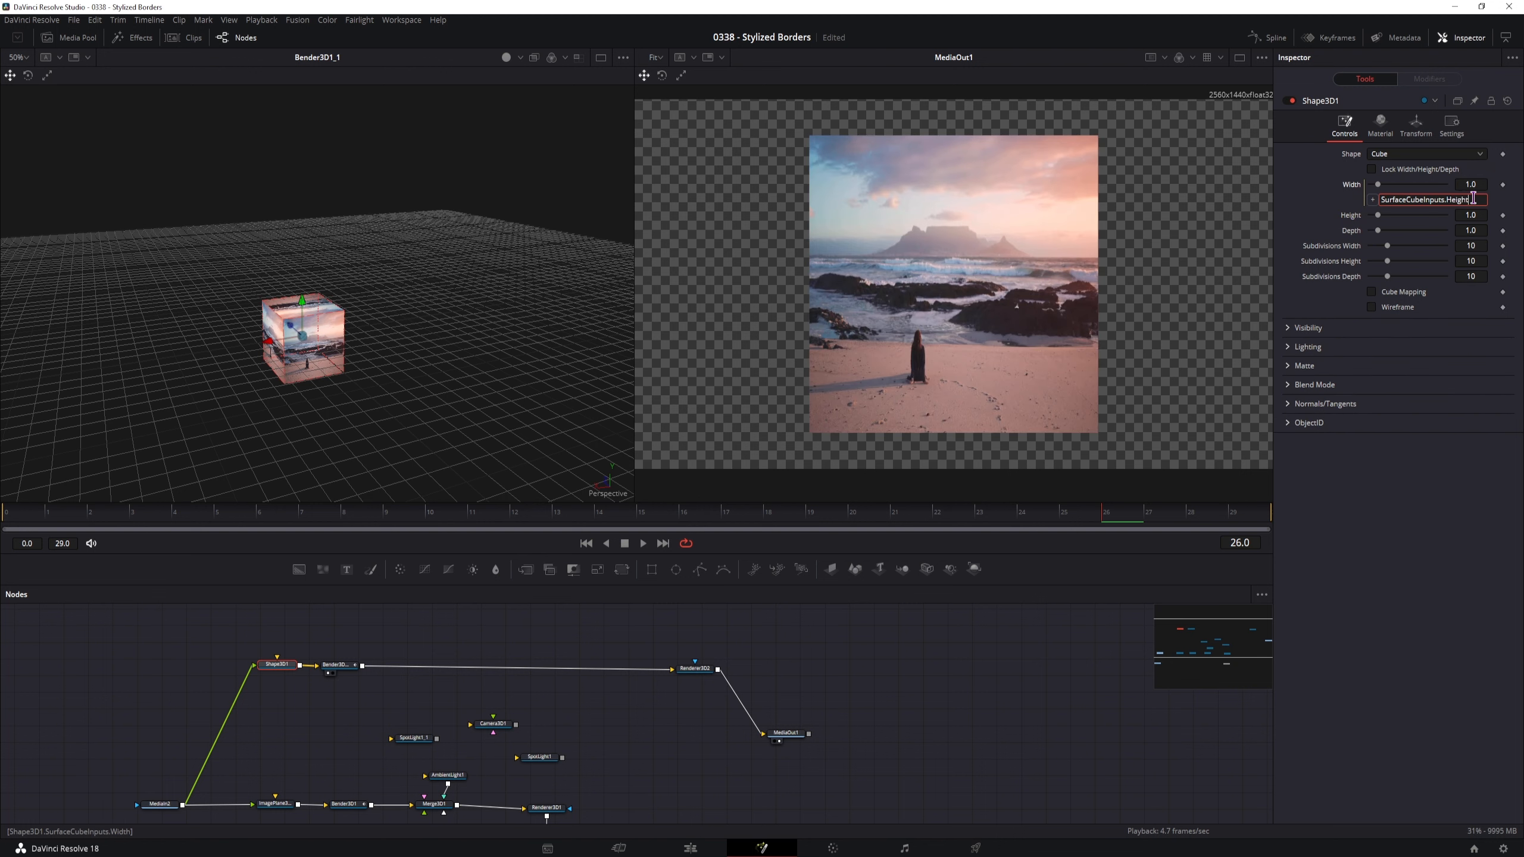
text(*16)
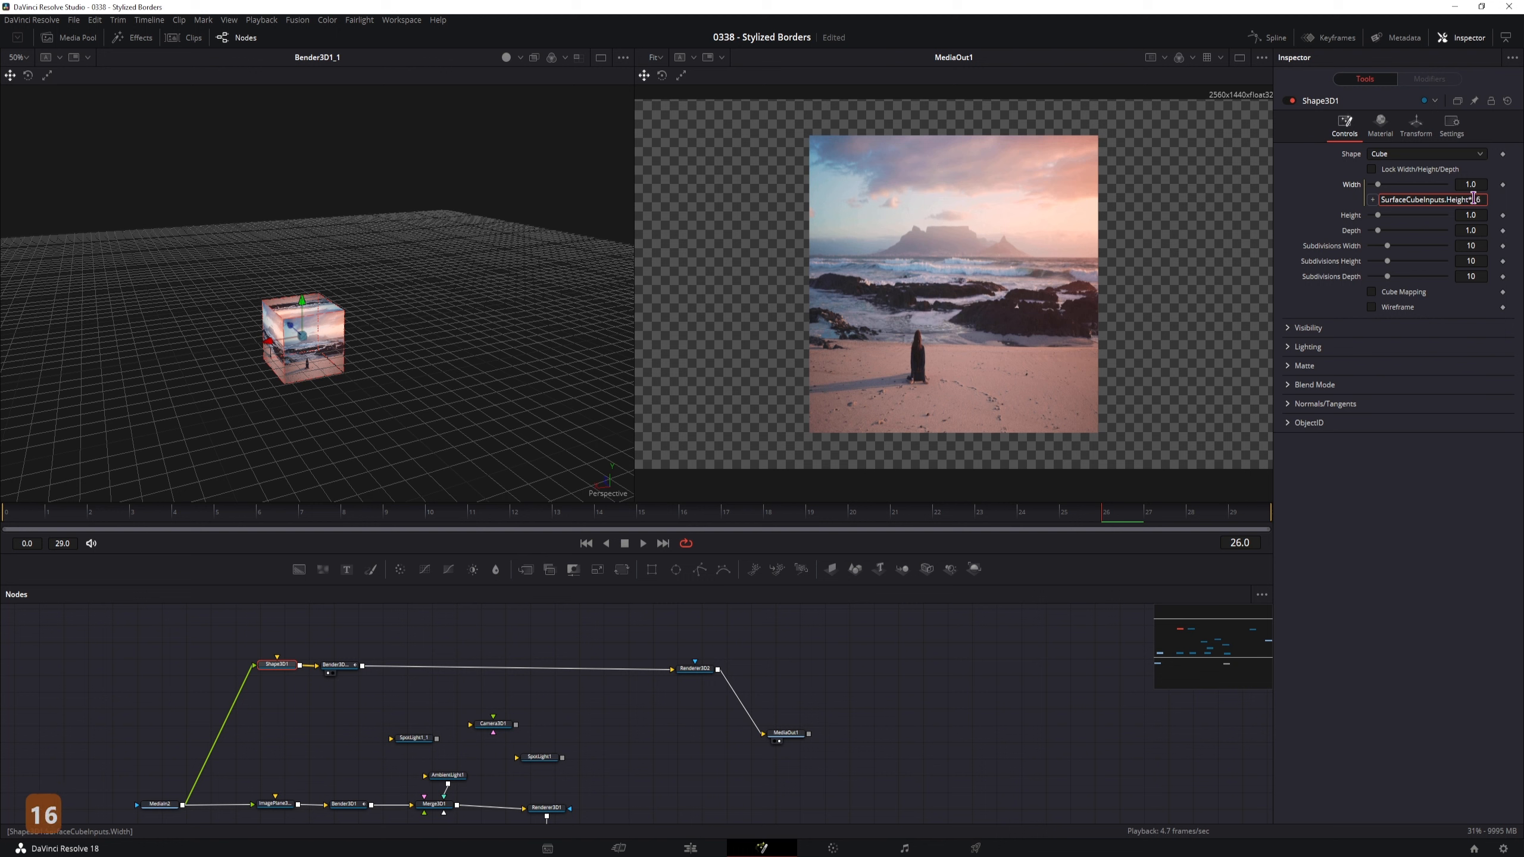
text(/9)
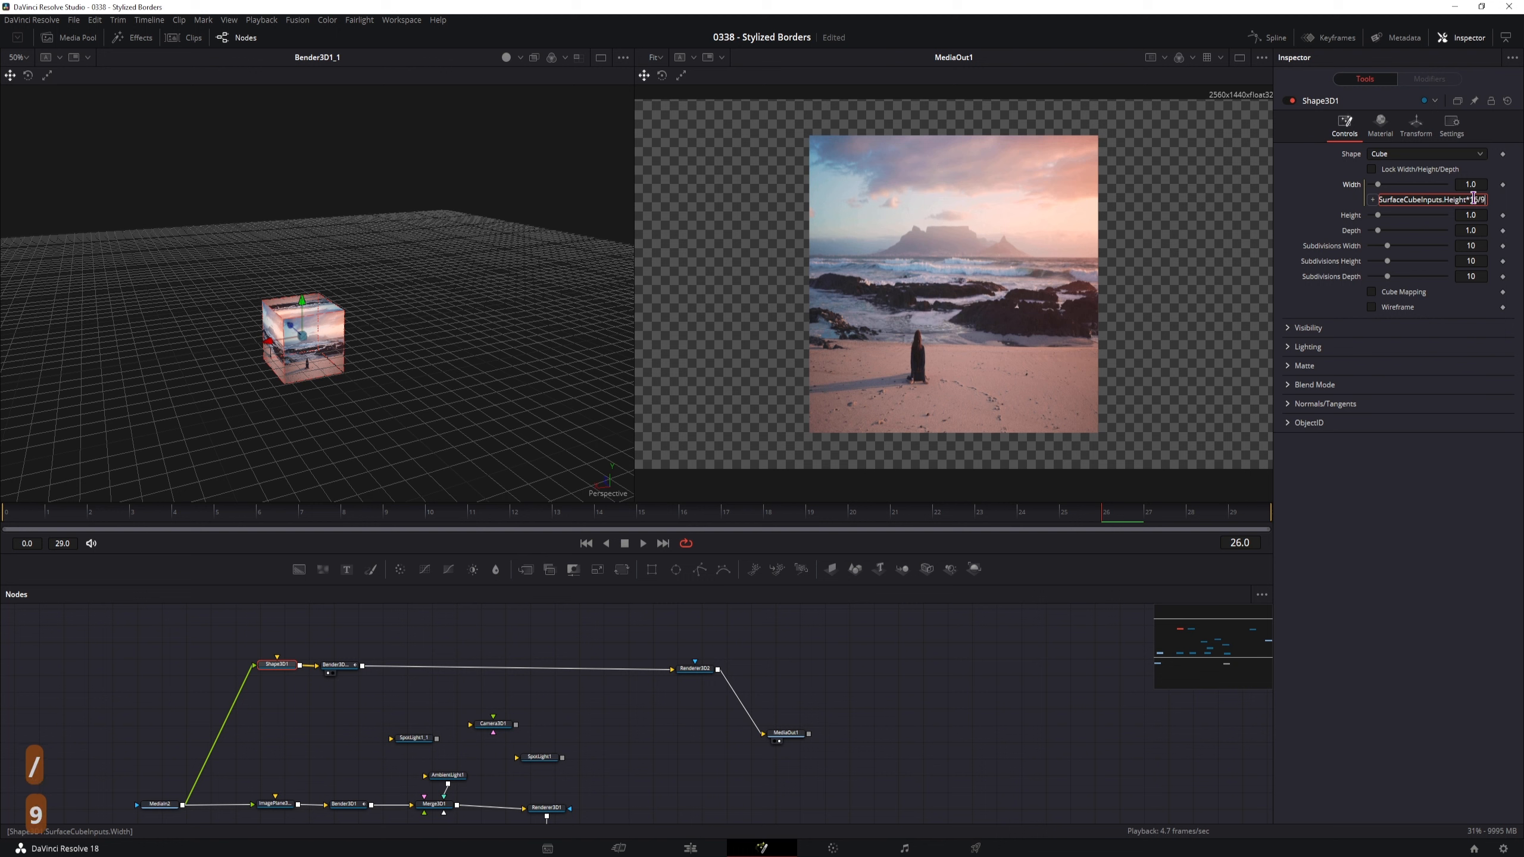
key(Tab)
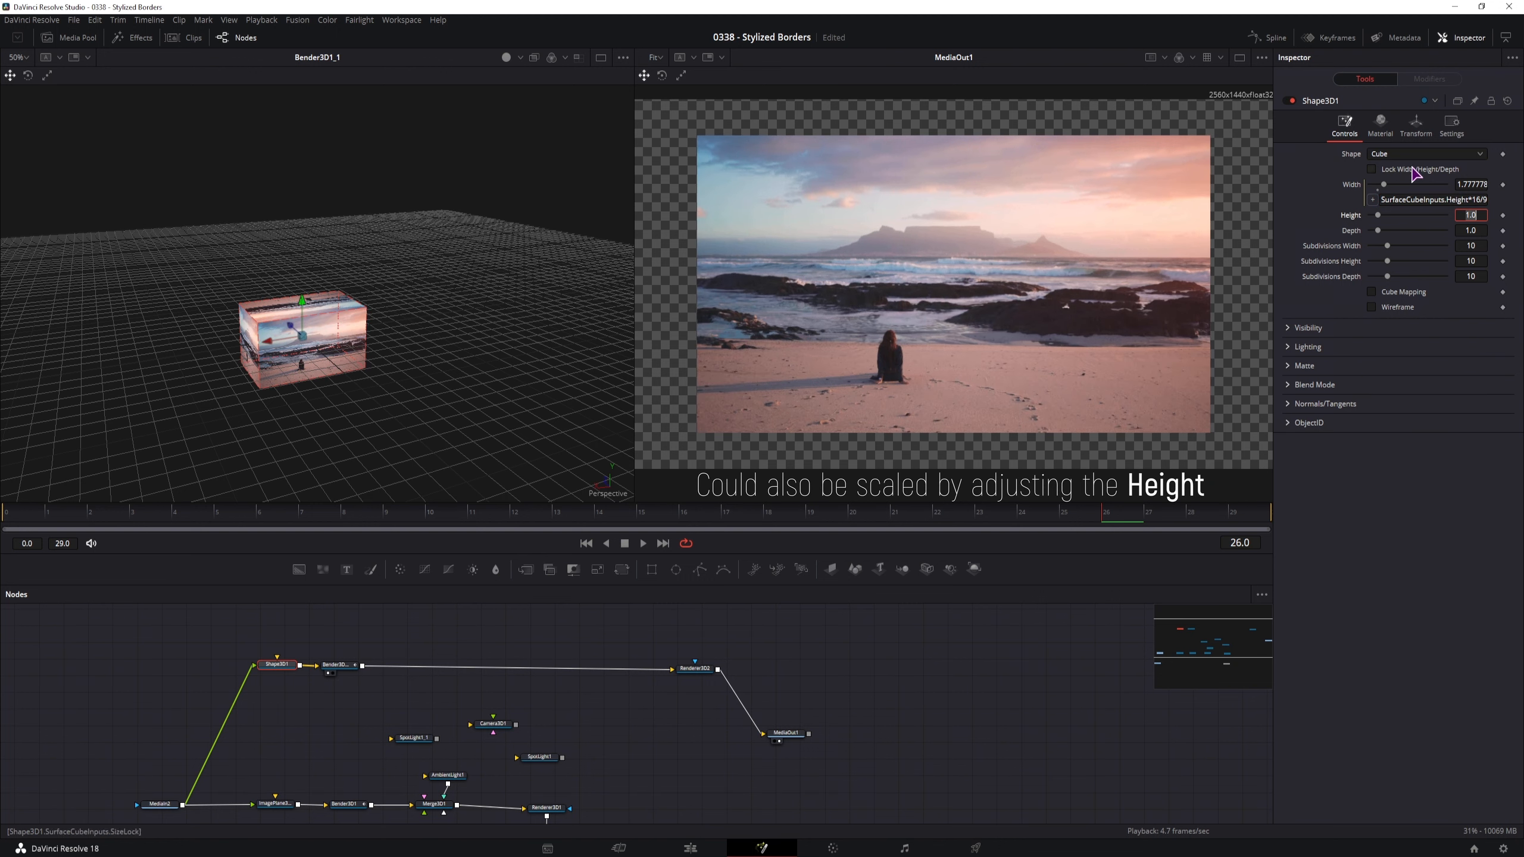
Step: Scale Shape3D1 up uniformly in its transform until the cube's front face fills the frame
click(1415, 131)
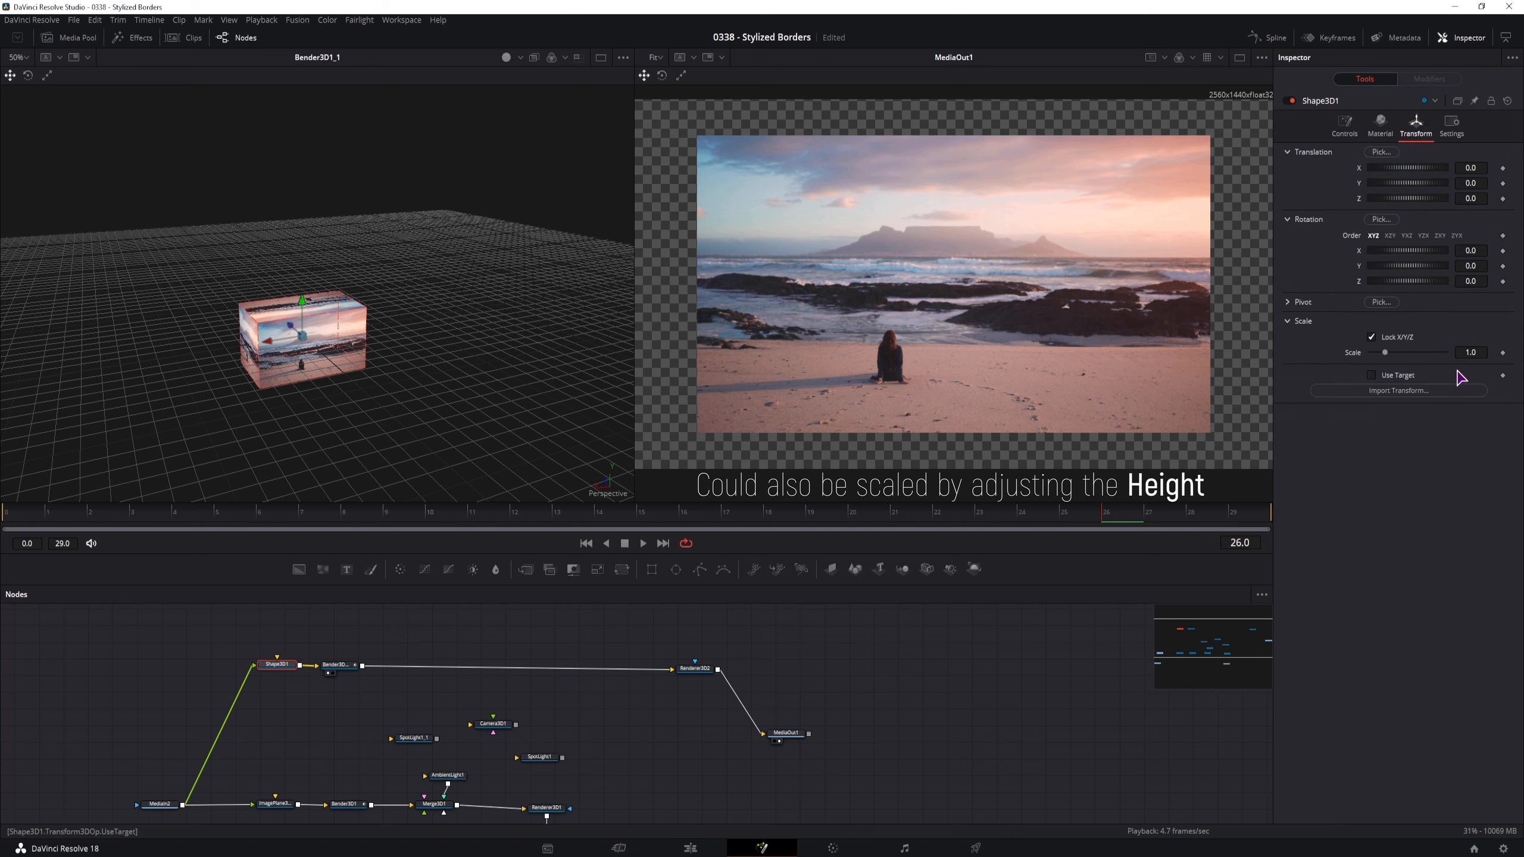
drag(1477, 353, 1507, 343)
scroll(1099, 284, up, 10)
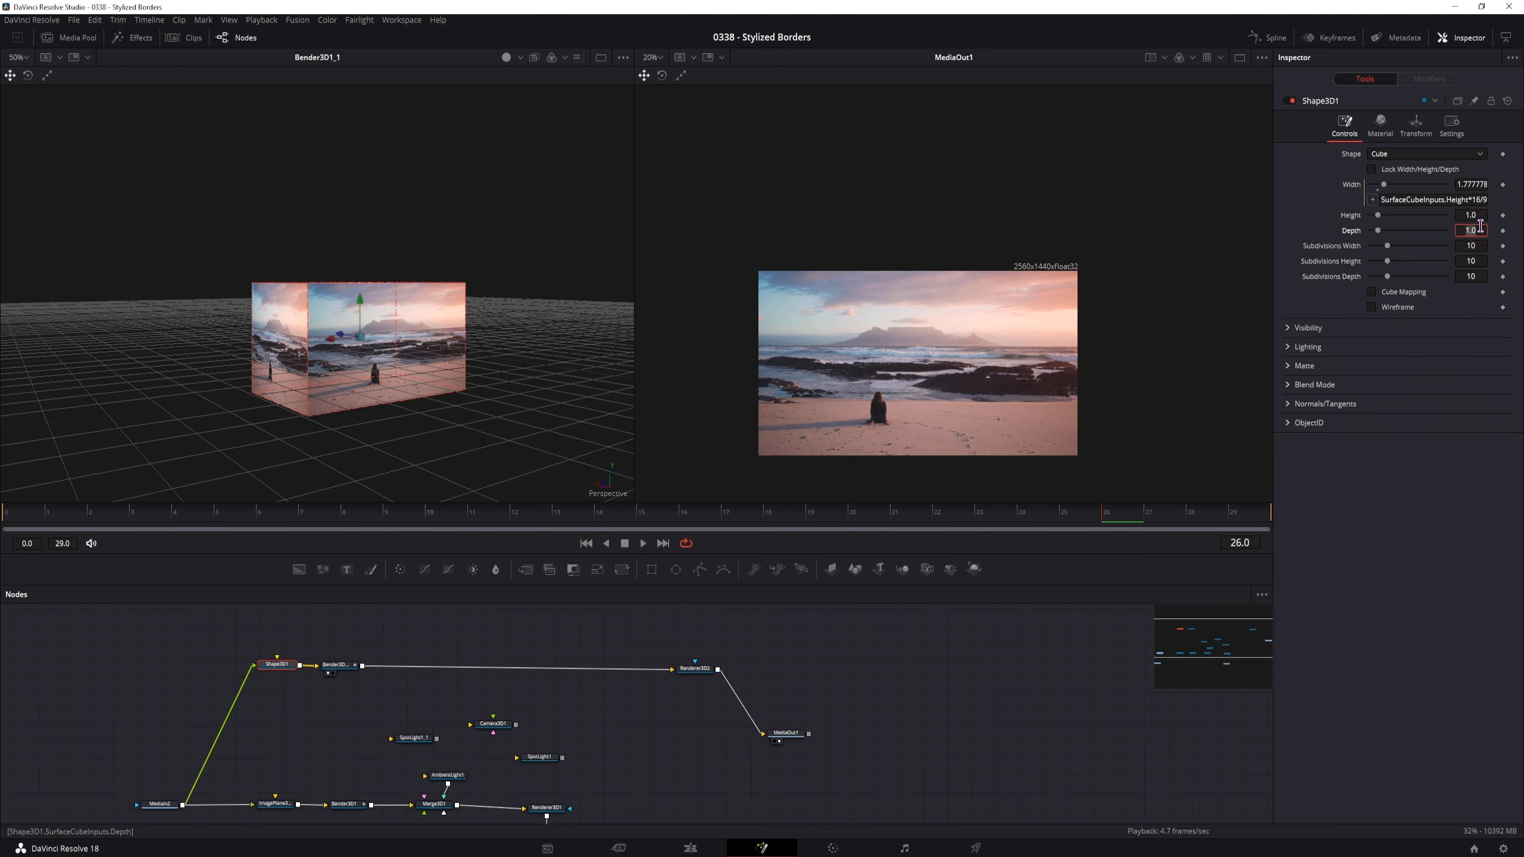
Step: Set Shape3D1's depth to 0.01 and increase its locked scale to about 1.65 so the thin cube fills the frame
text(0.01)
key(Tab)
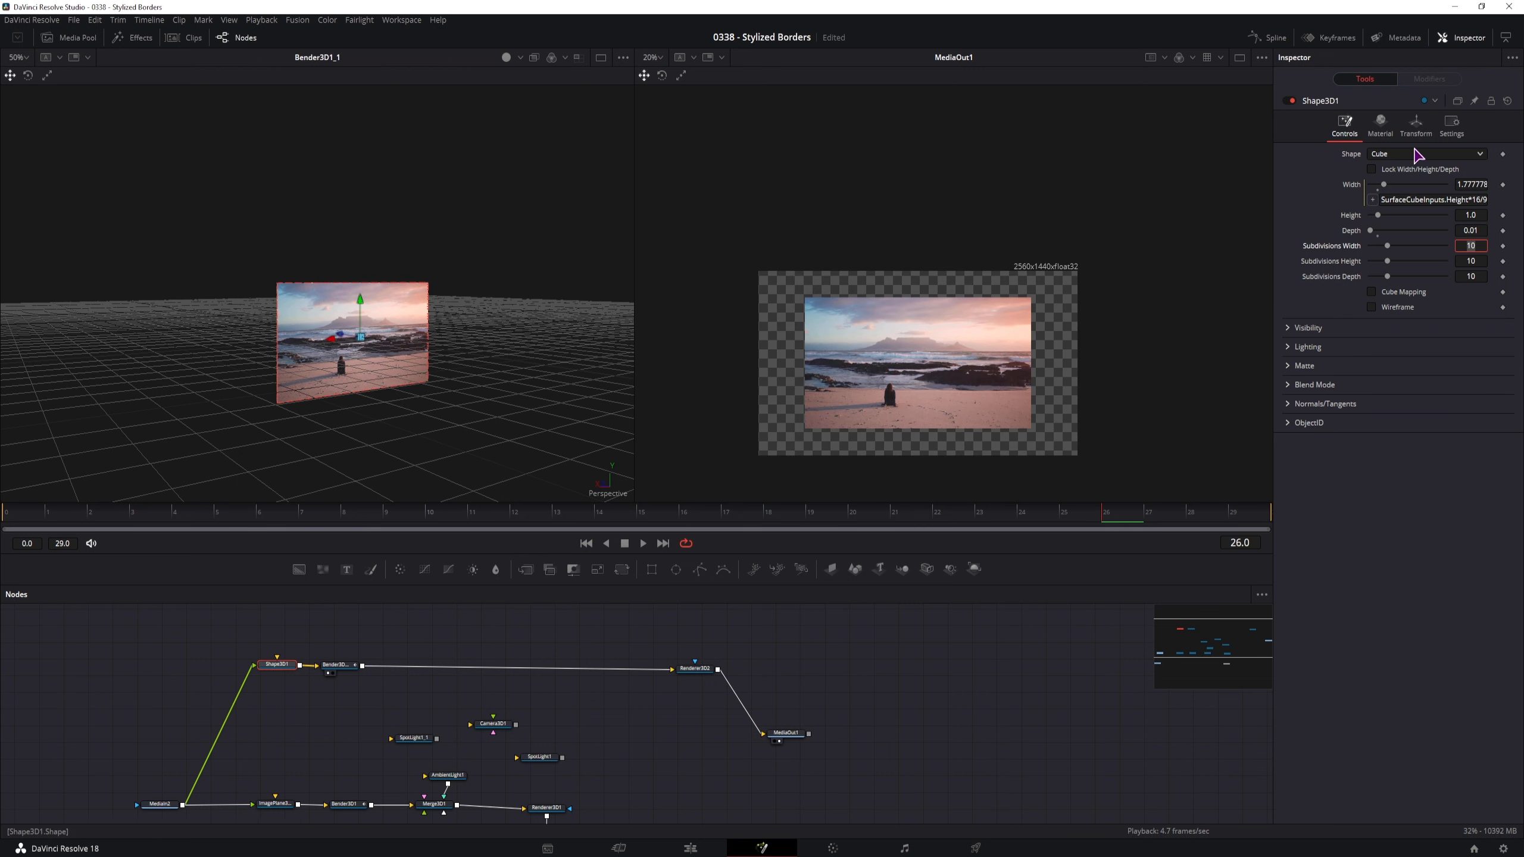
click(1415, 125)
click(1447, 272)
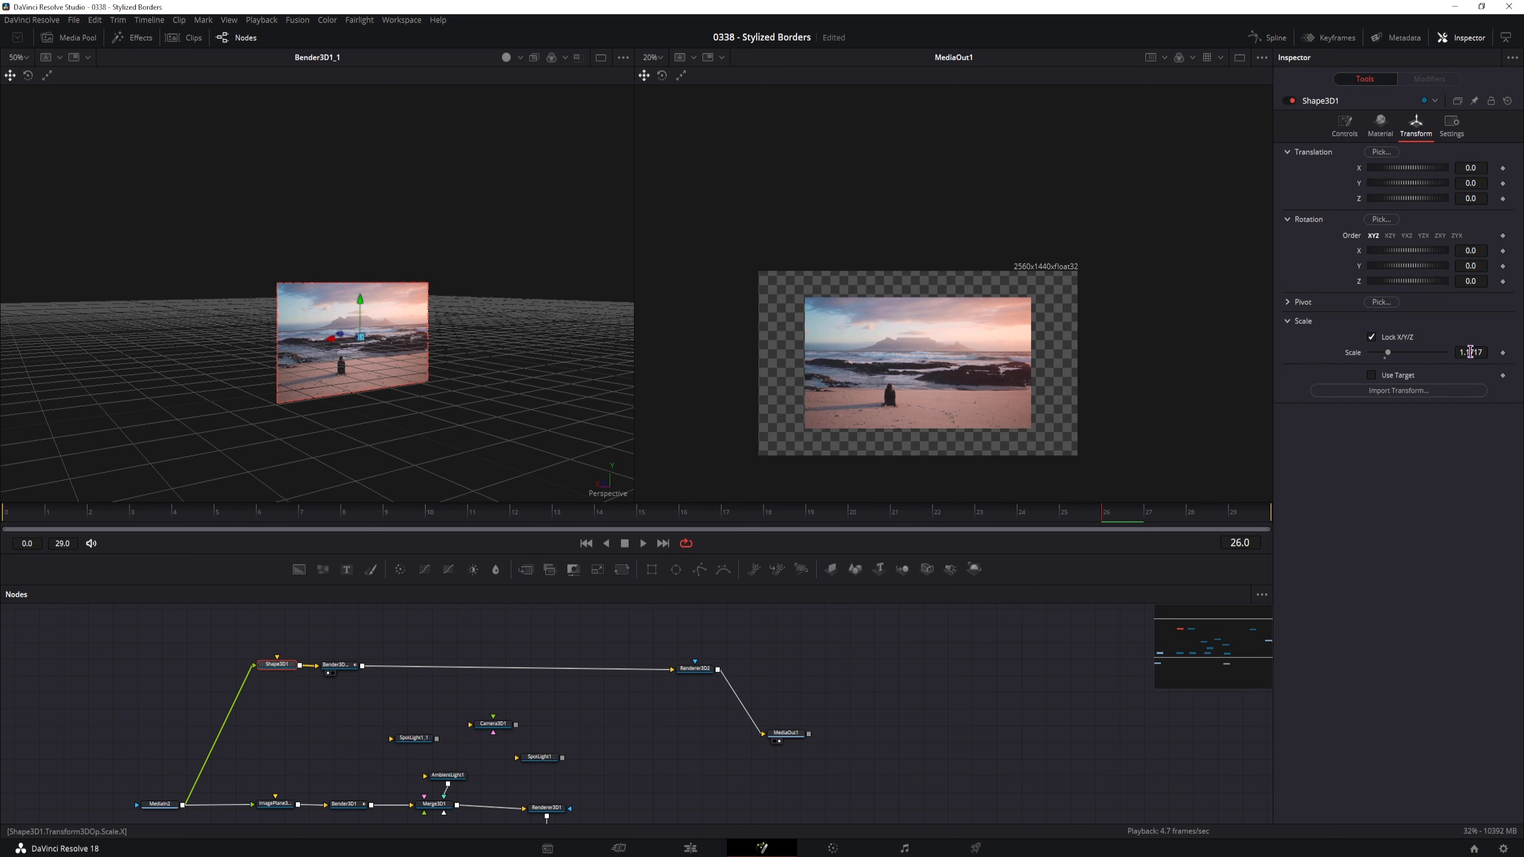
drag(1471, 352, 1479, 352)
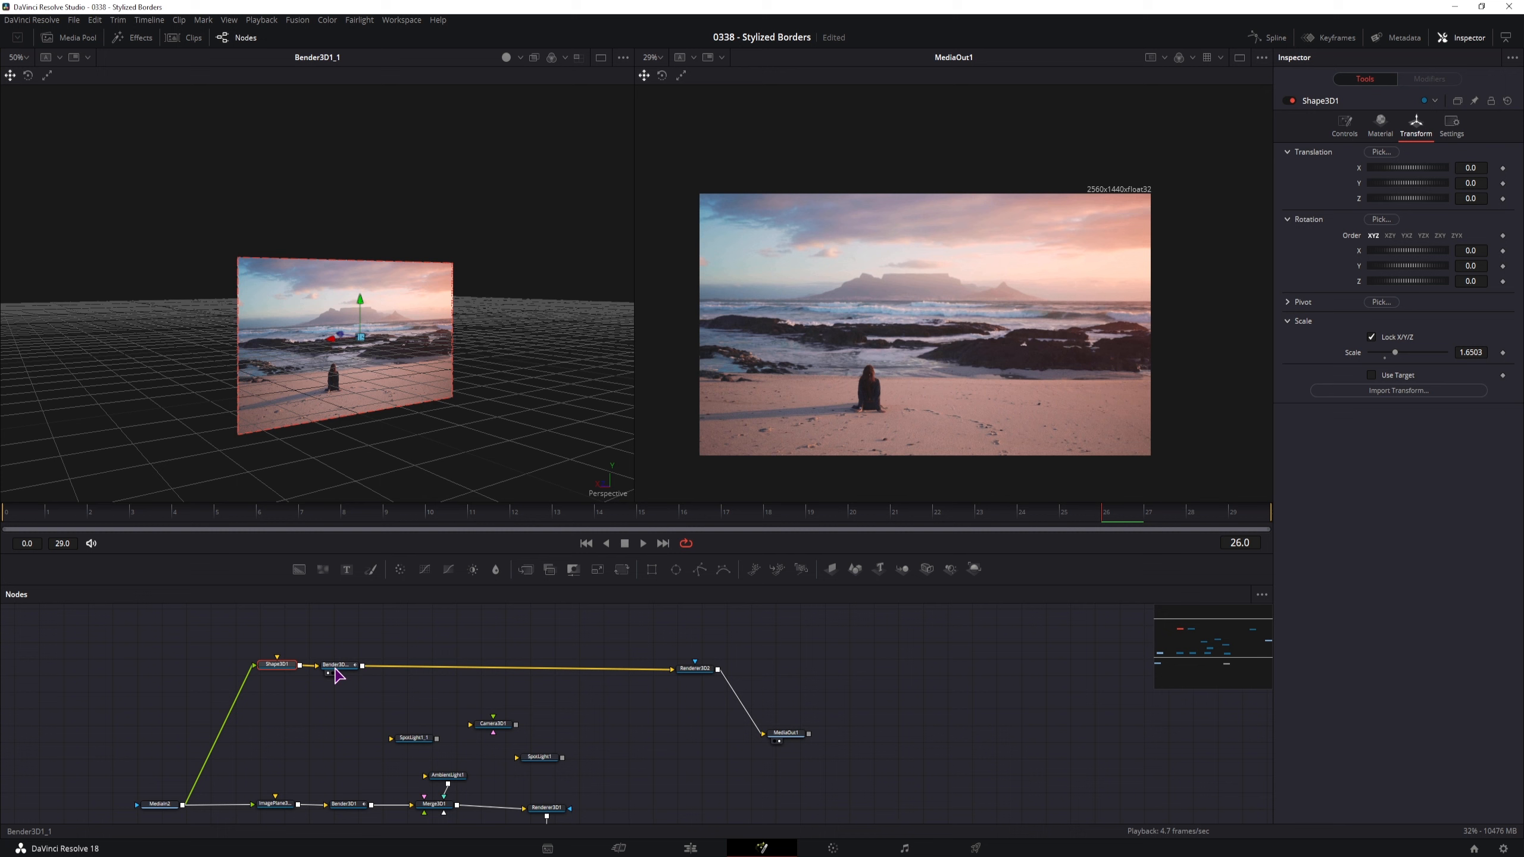
Step: Set Bender3D1_1's bend axis to Y and play the animation back from around frame 3
click(335, 668)
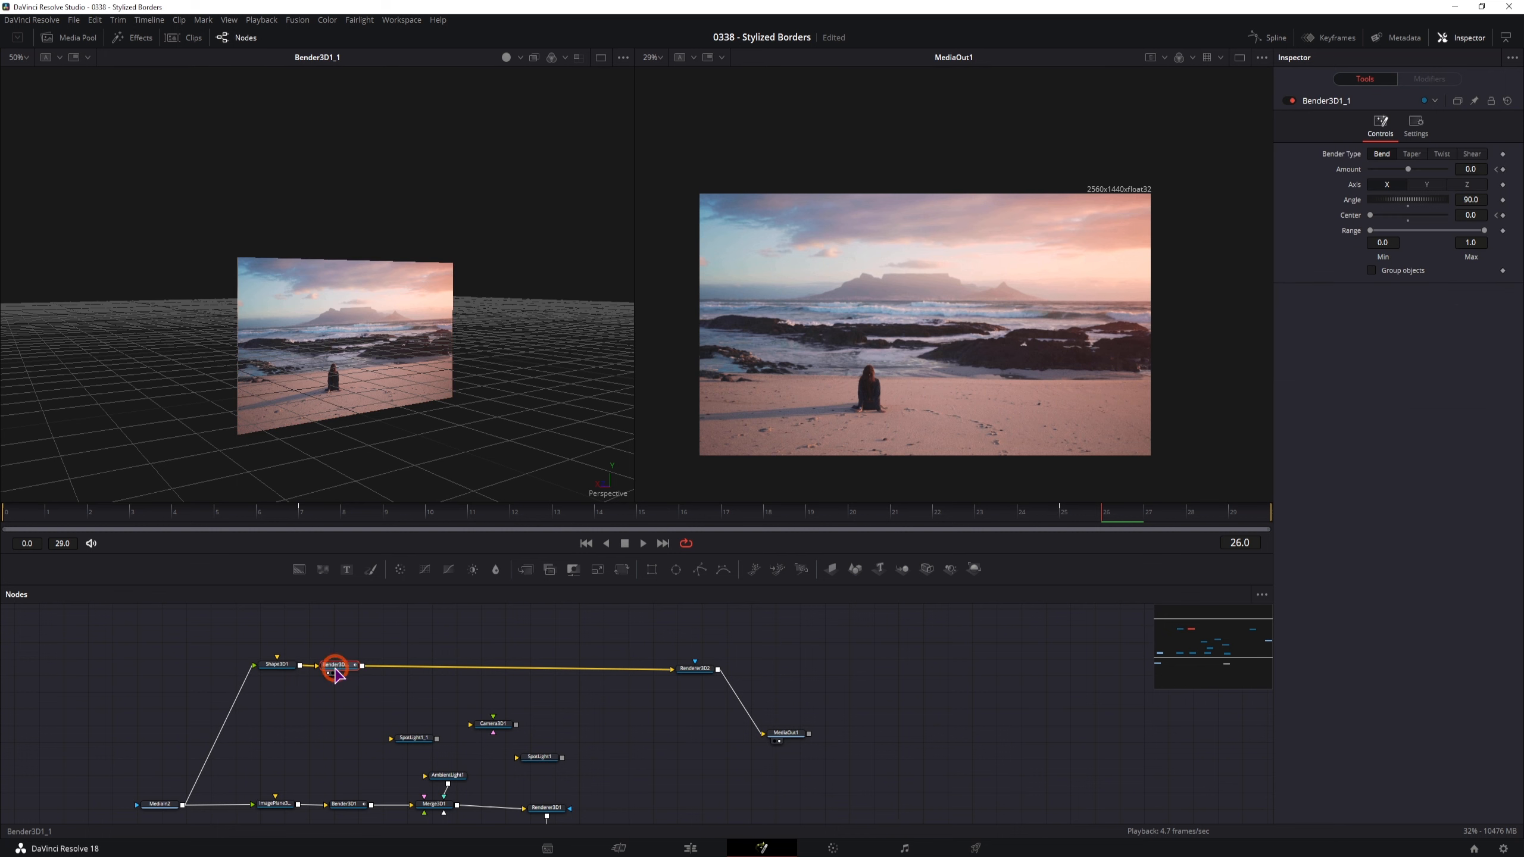
drag(192, 520, 347, 526)
click(1427, 185)
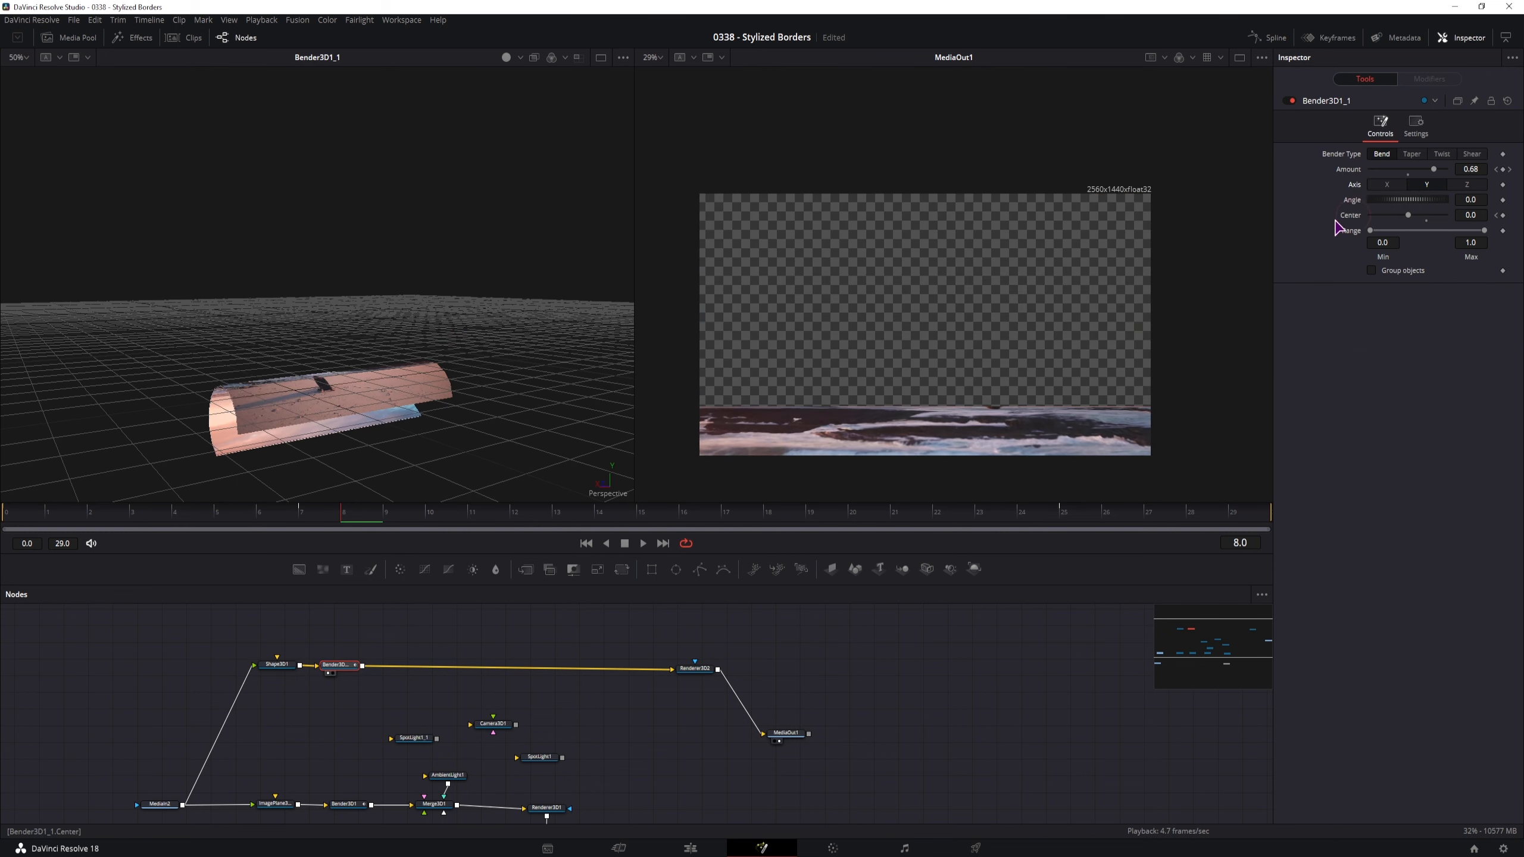
click(138, 517)
key(space)
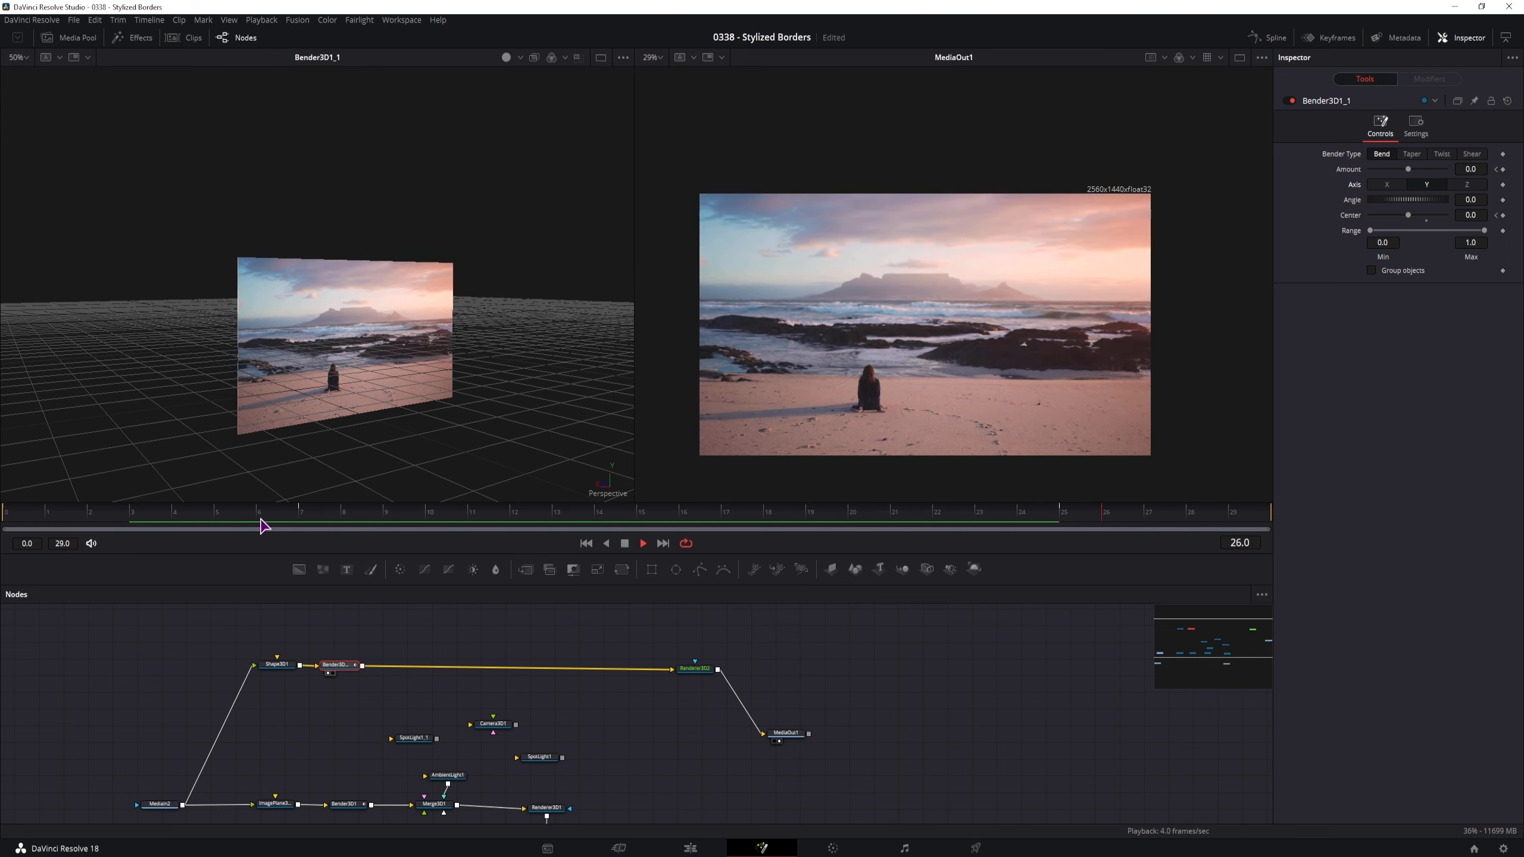
click(149, 516)
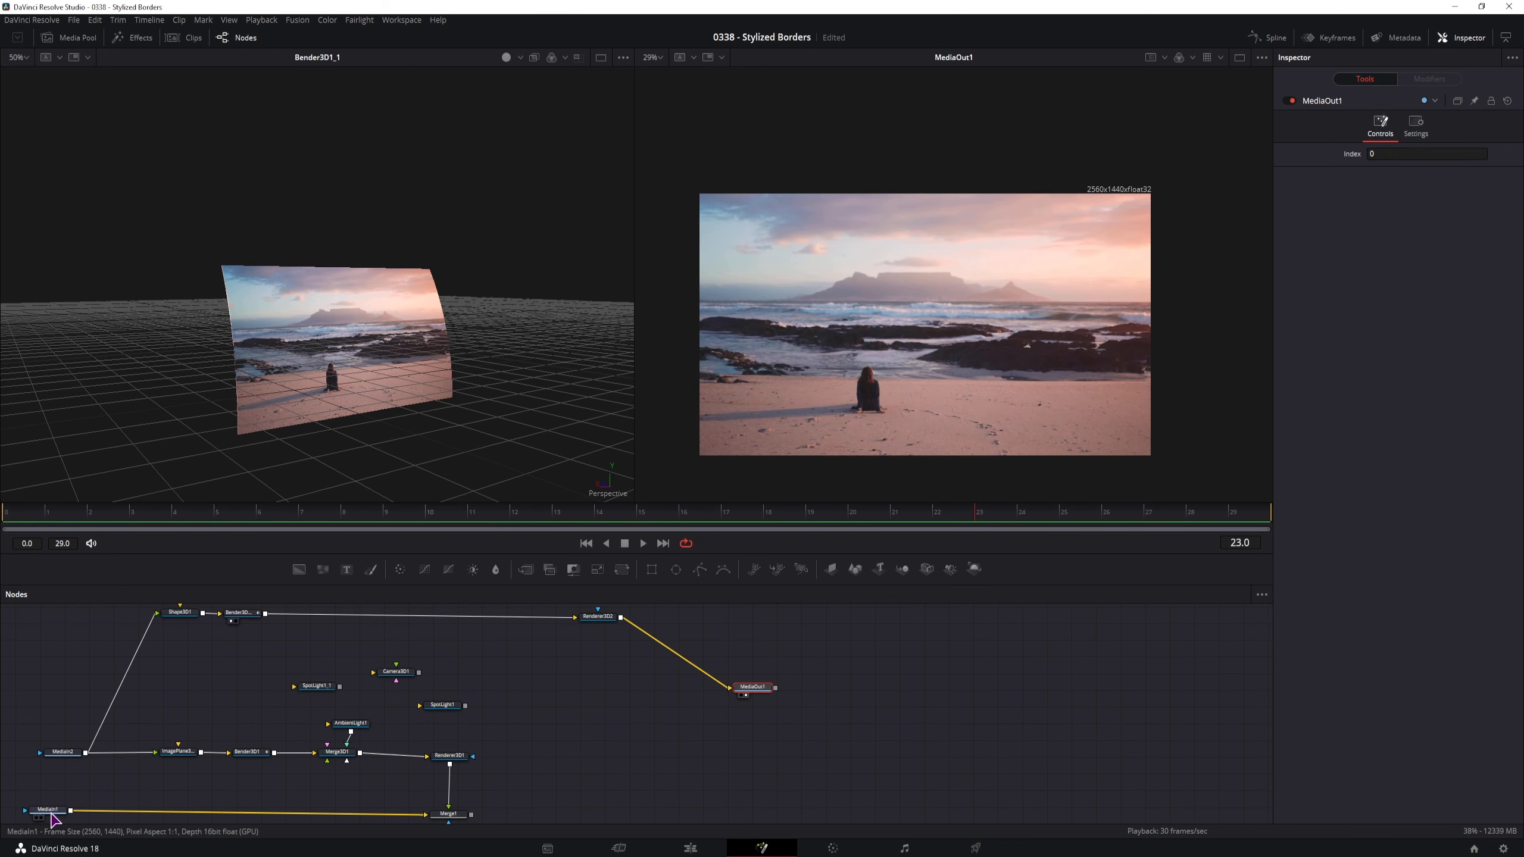
Step: Duplicate Merge1 and use the copy to composite Renderer3D2 over MediaIn1 ahead of MediaOut1
click(456, 814)
scroll(474, 807, down, 1)
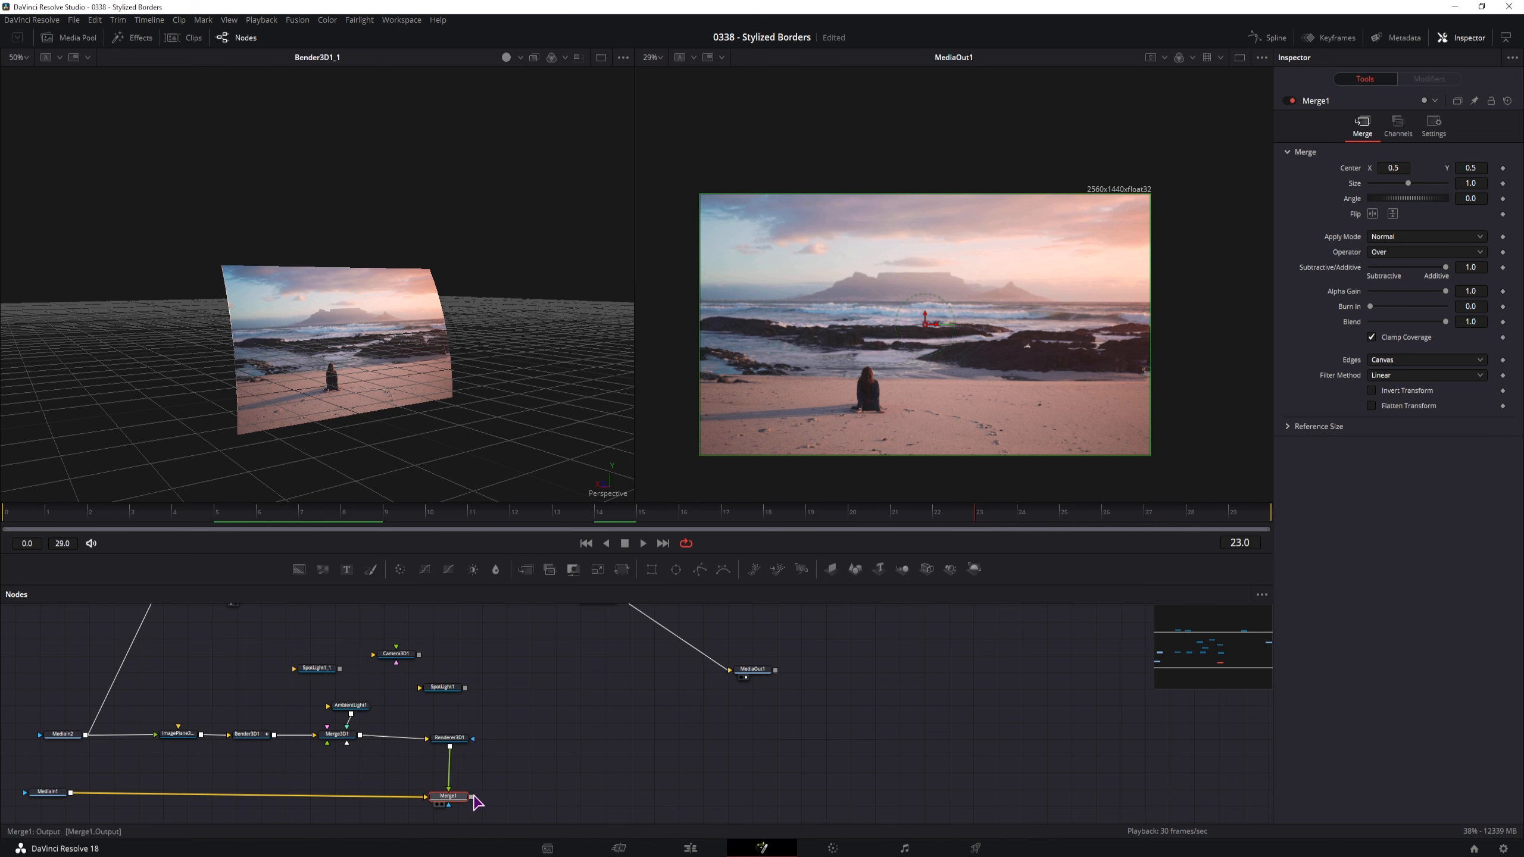
key(ctrl+c)
click(622, 677)
key(ctrl+v)
click(72, 793)
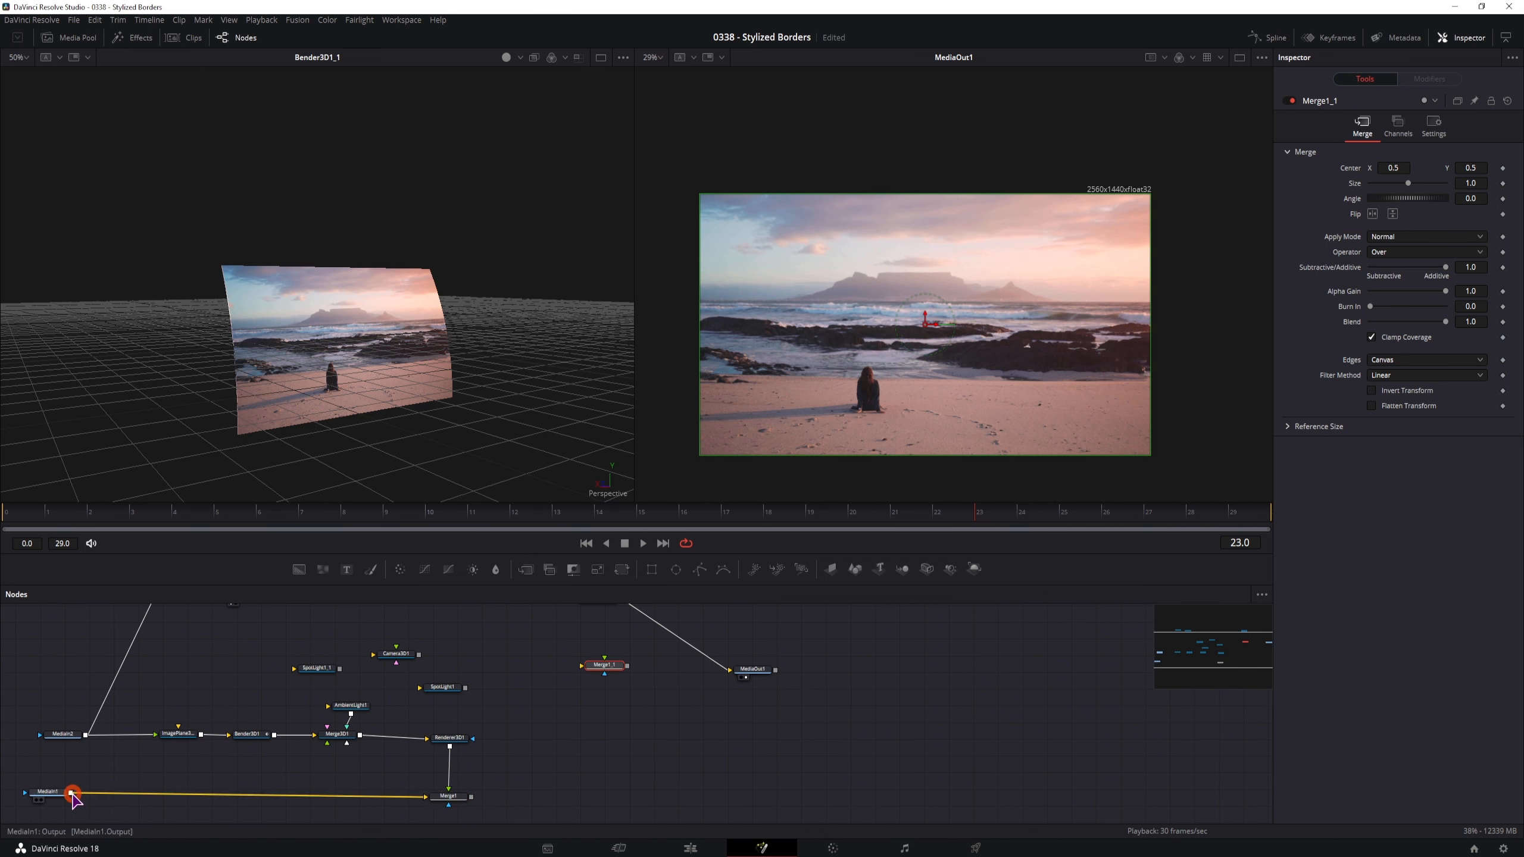
drag(72, 793, 597, 665)
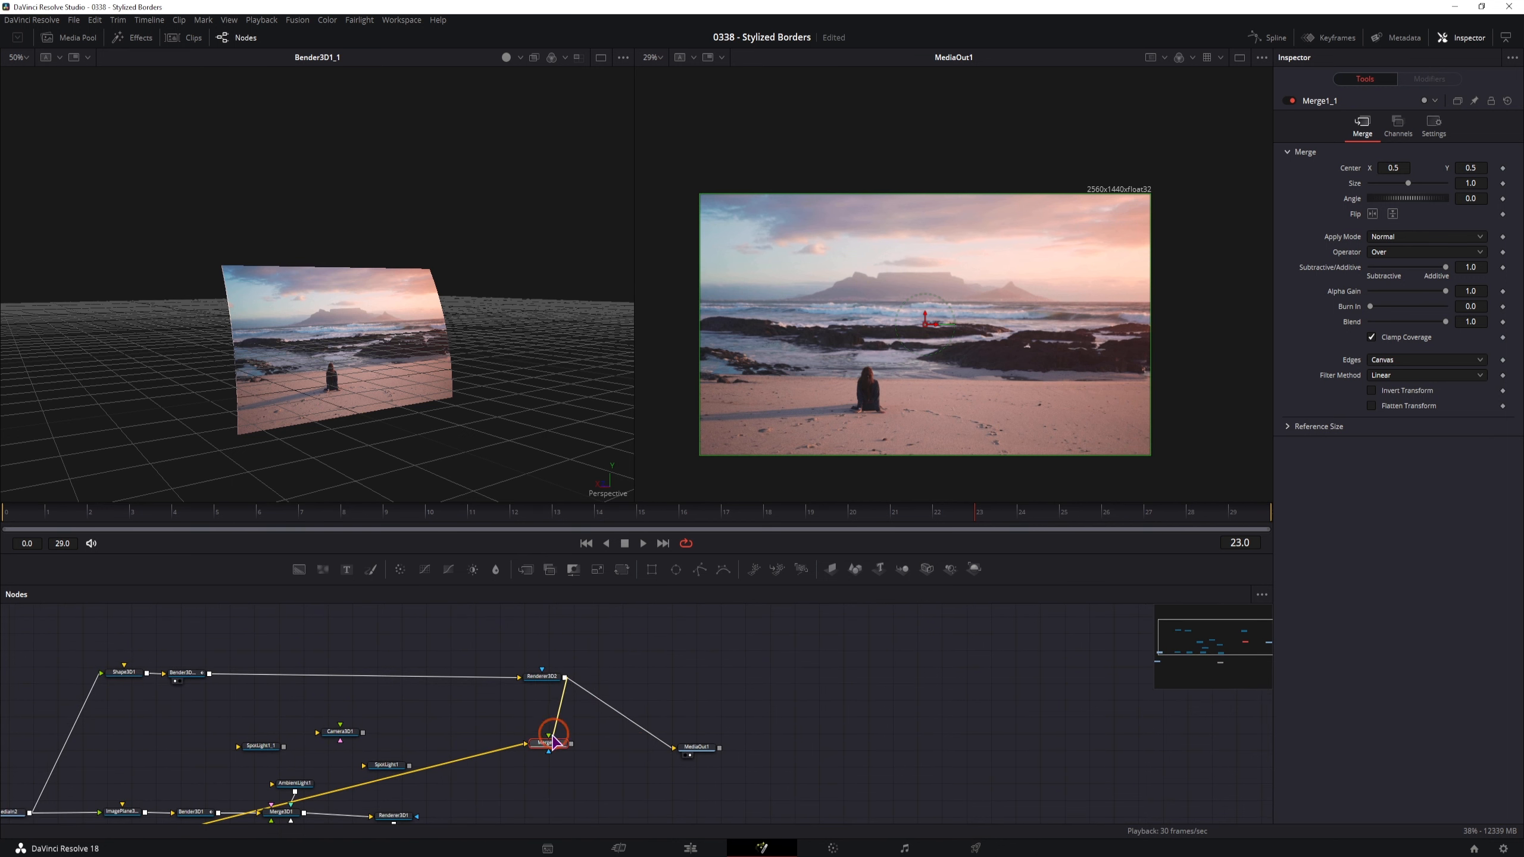
drag(553, 742, 610, 790)
Step: Set Shape3D1's width and height subdivisions to 40 and its depth subdivisions to 1
click(126, 674)
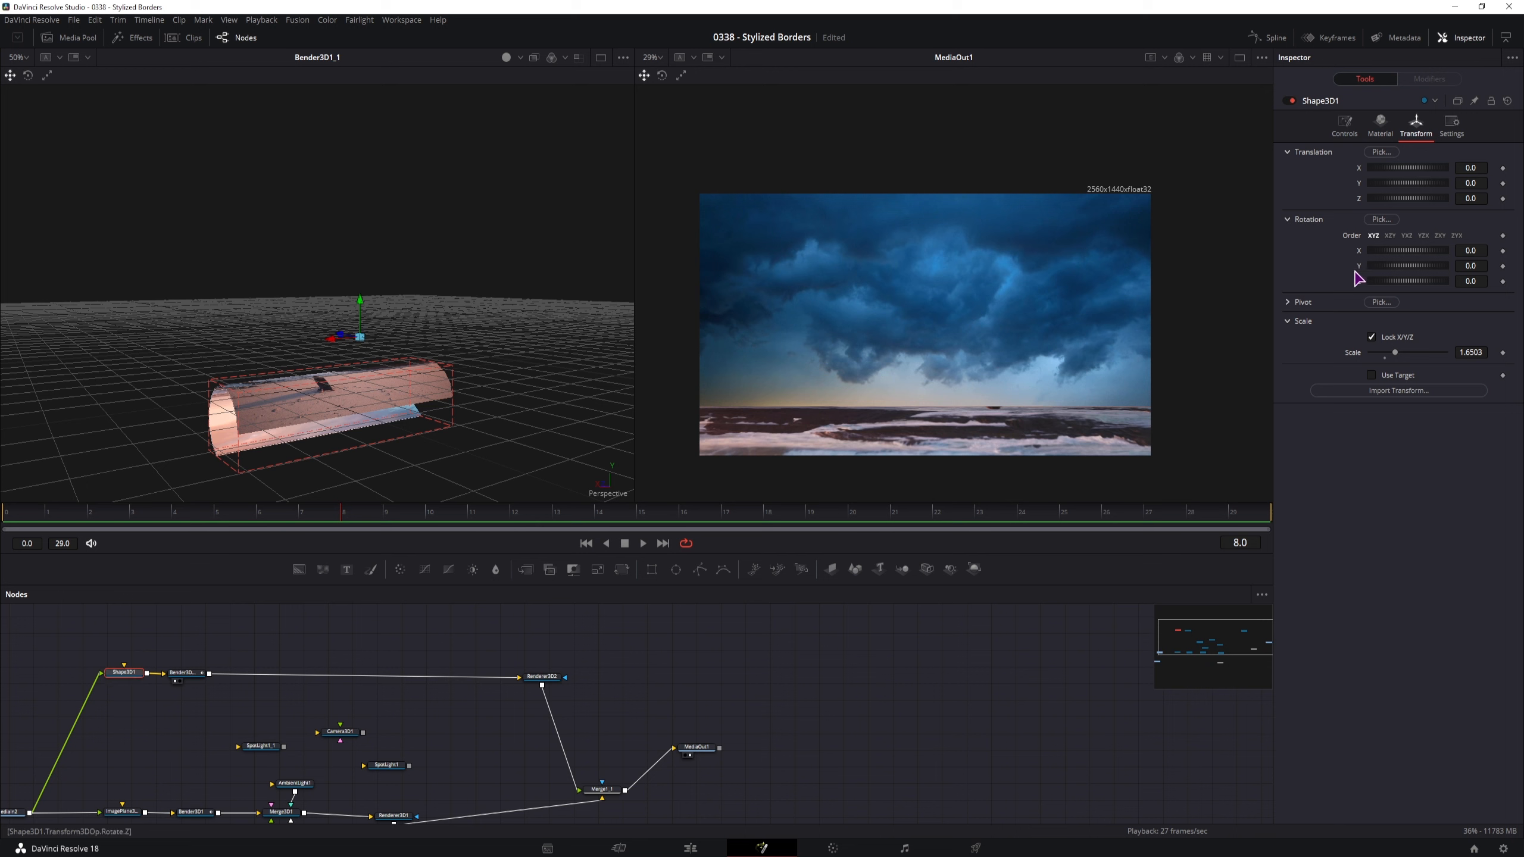
click(1345, 126)
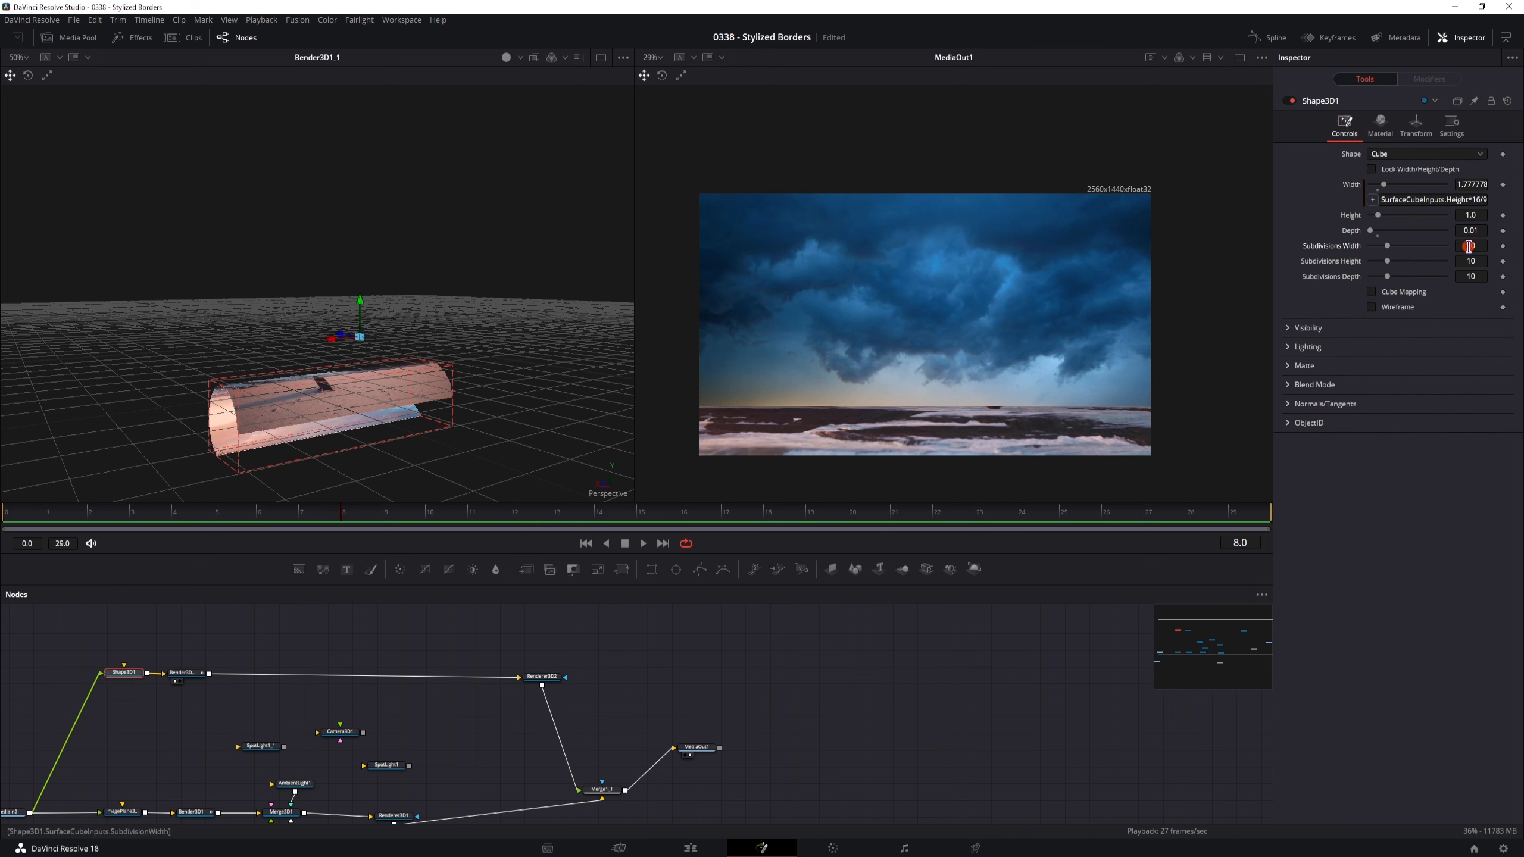
text(40)
key(Tab)
text(40)
key(Return)
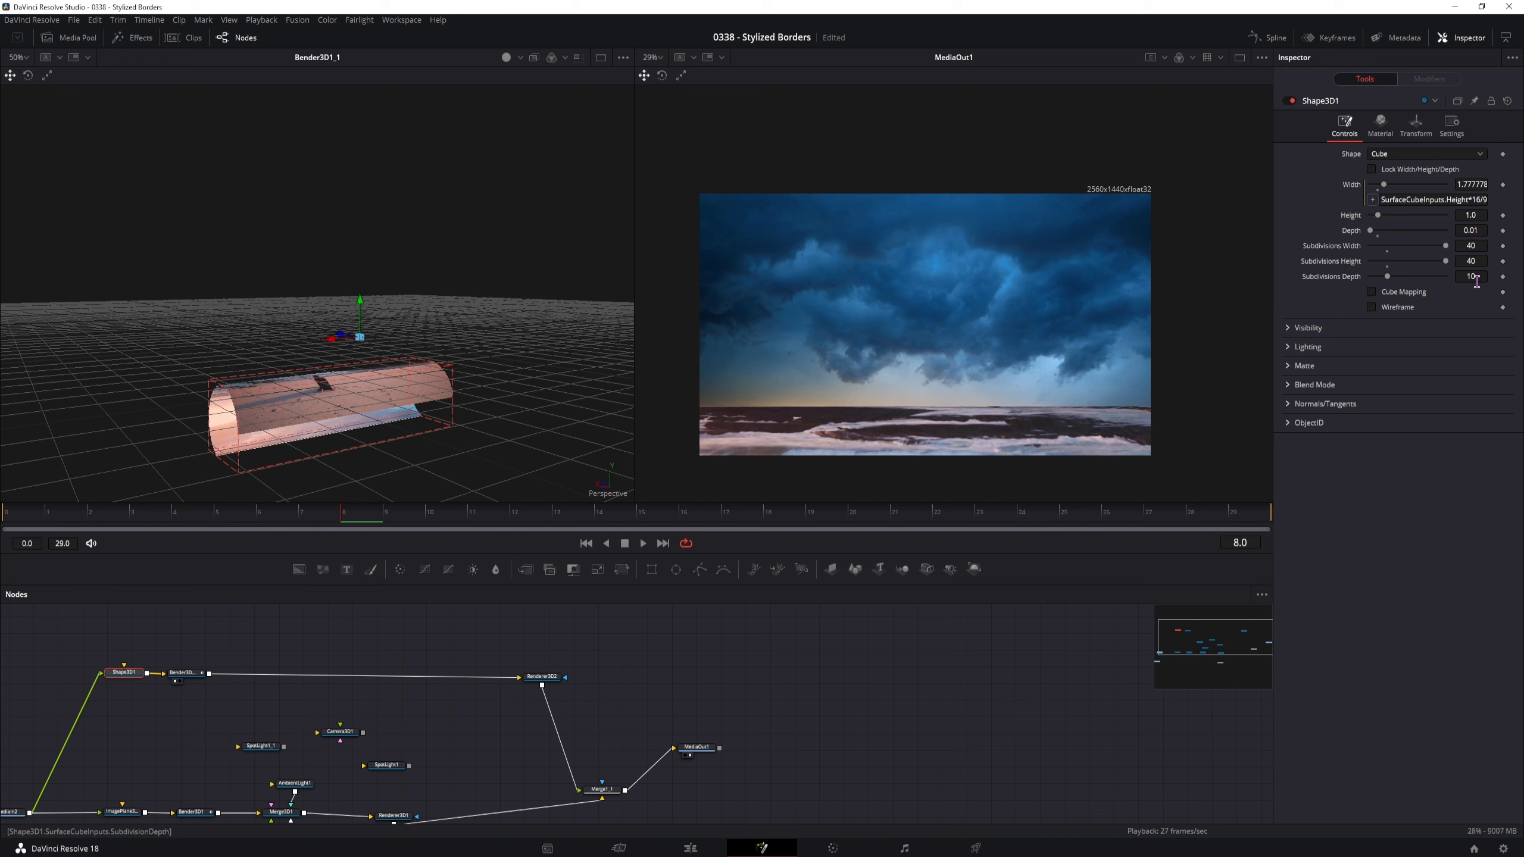
text(1)
key(Return)
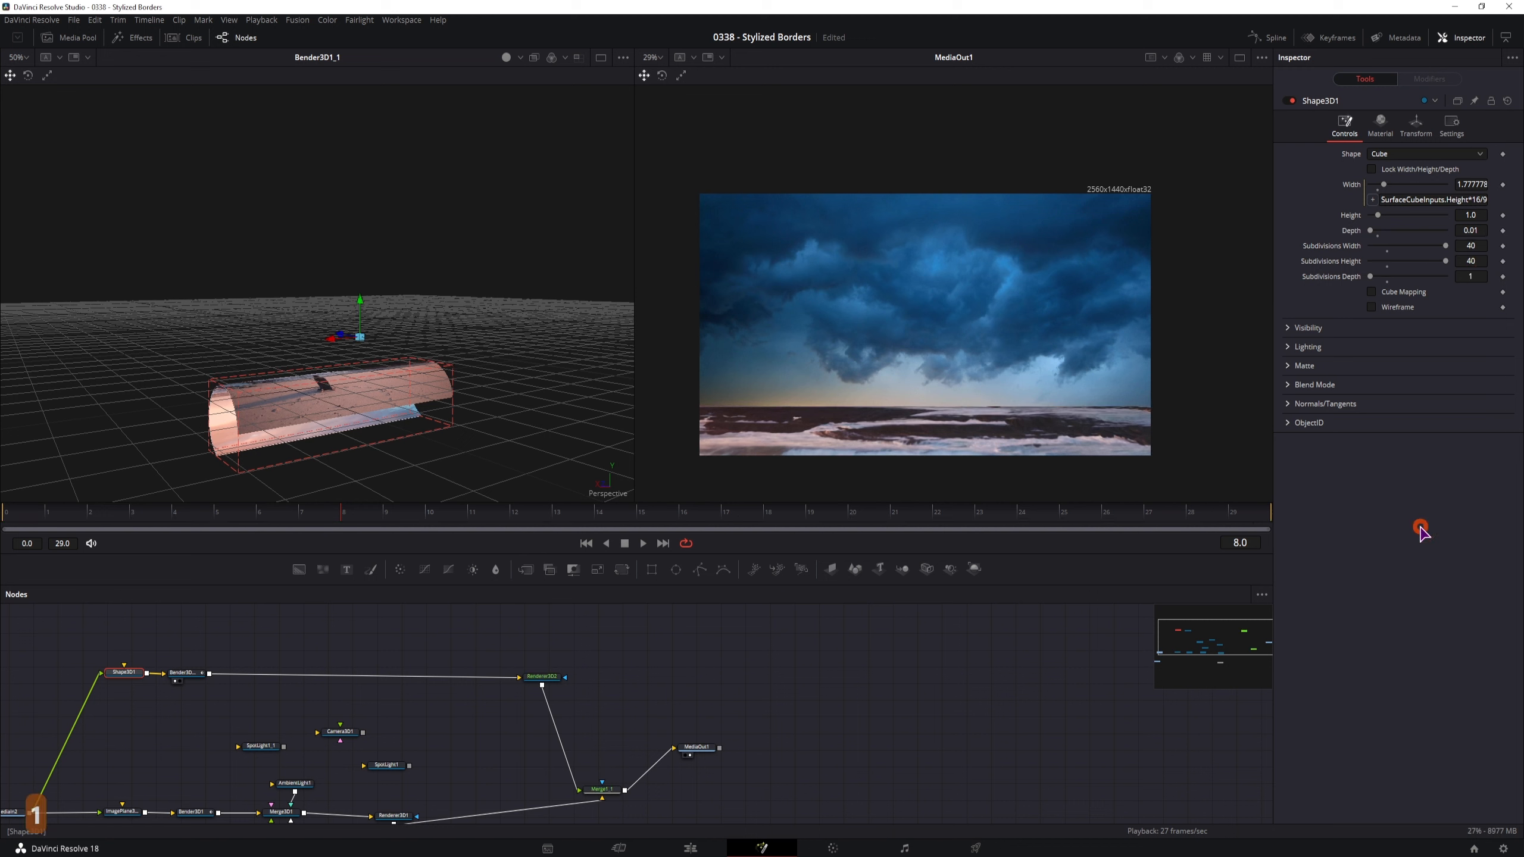
Step: Examine the bend at different frames in the composite and look at both sides of the curved shape in the 3D view
click(277, 518)
drag(285, 525, 932, 522)
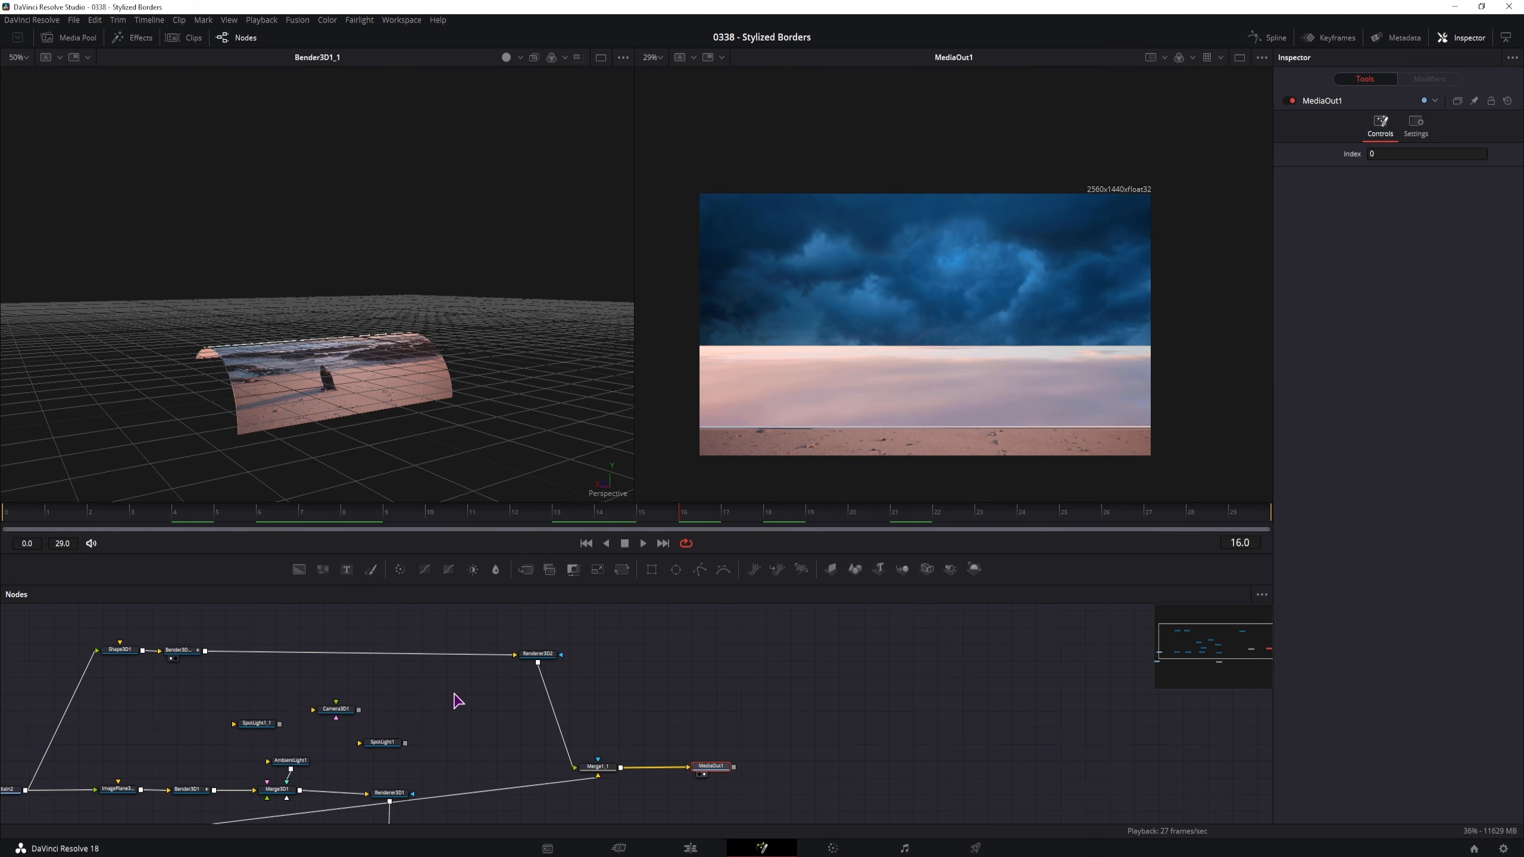
drag(466, 704, 513, 732)
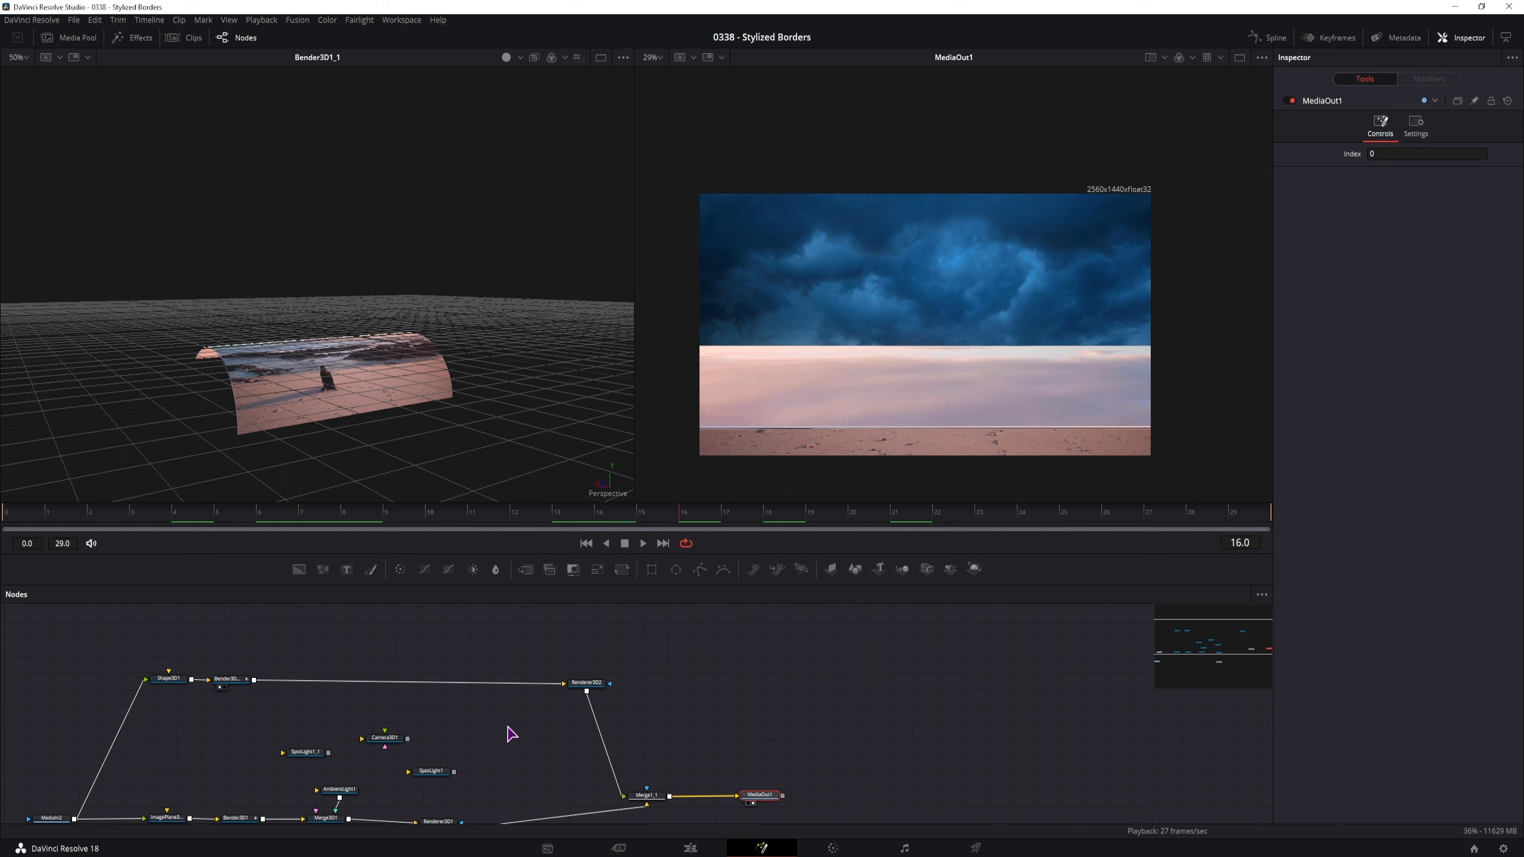
click(180, 680)
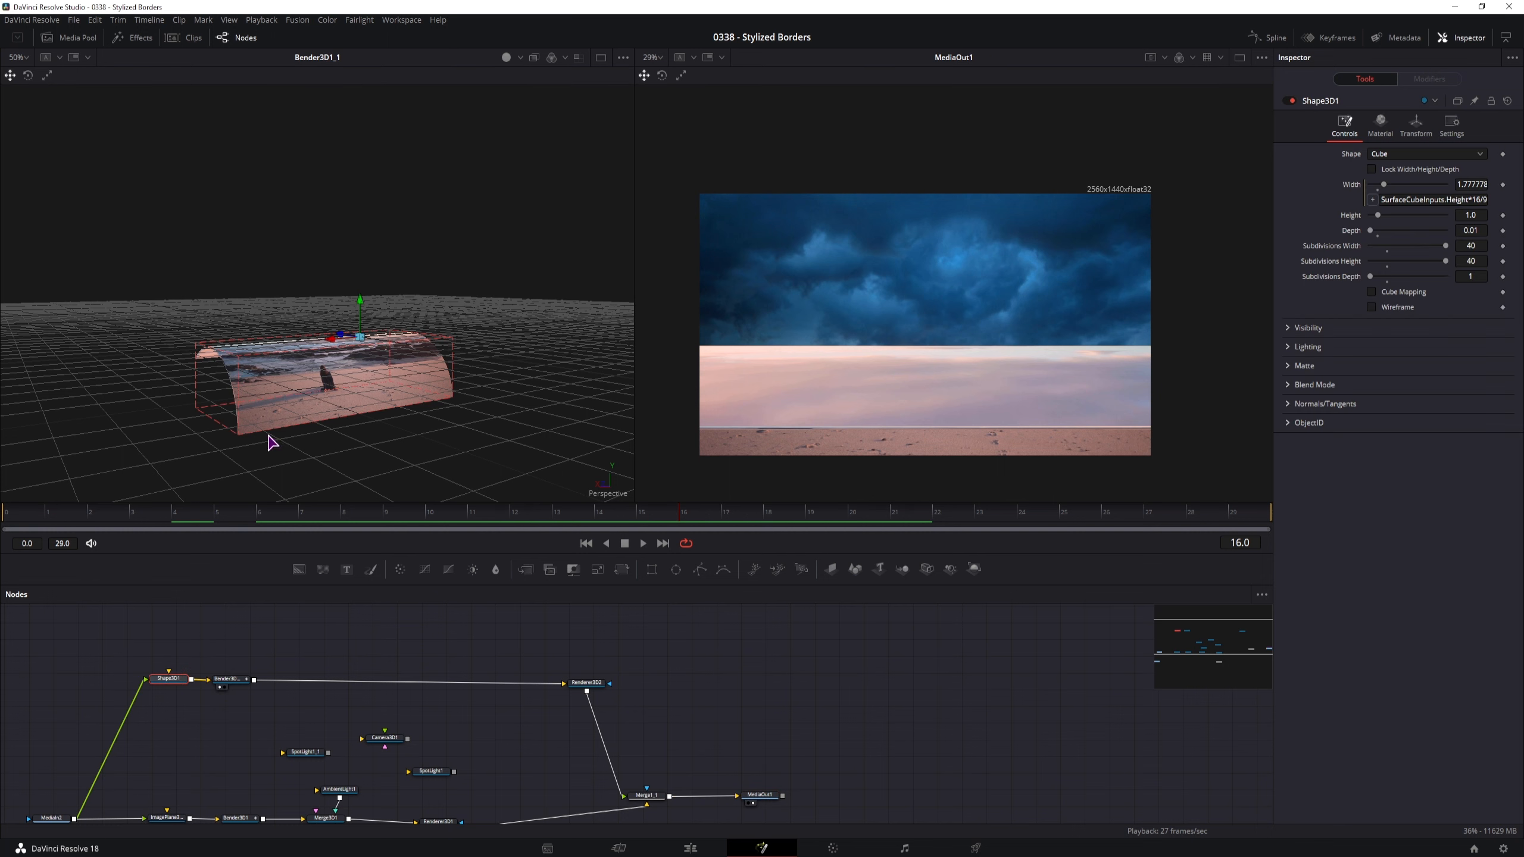
drag(276, 459, 435, 501)
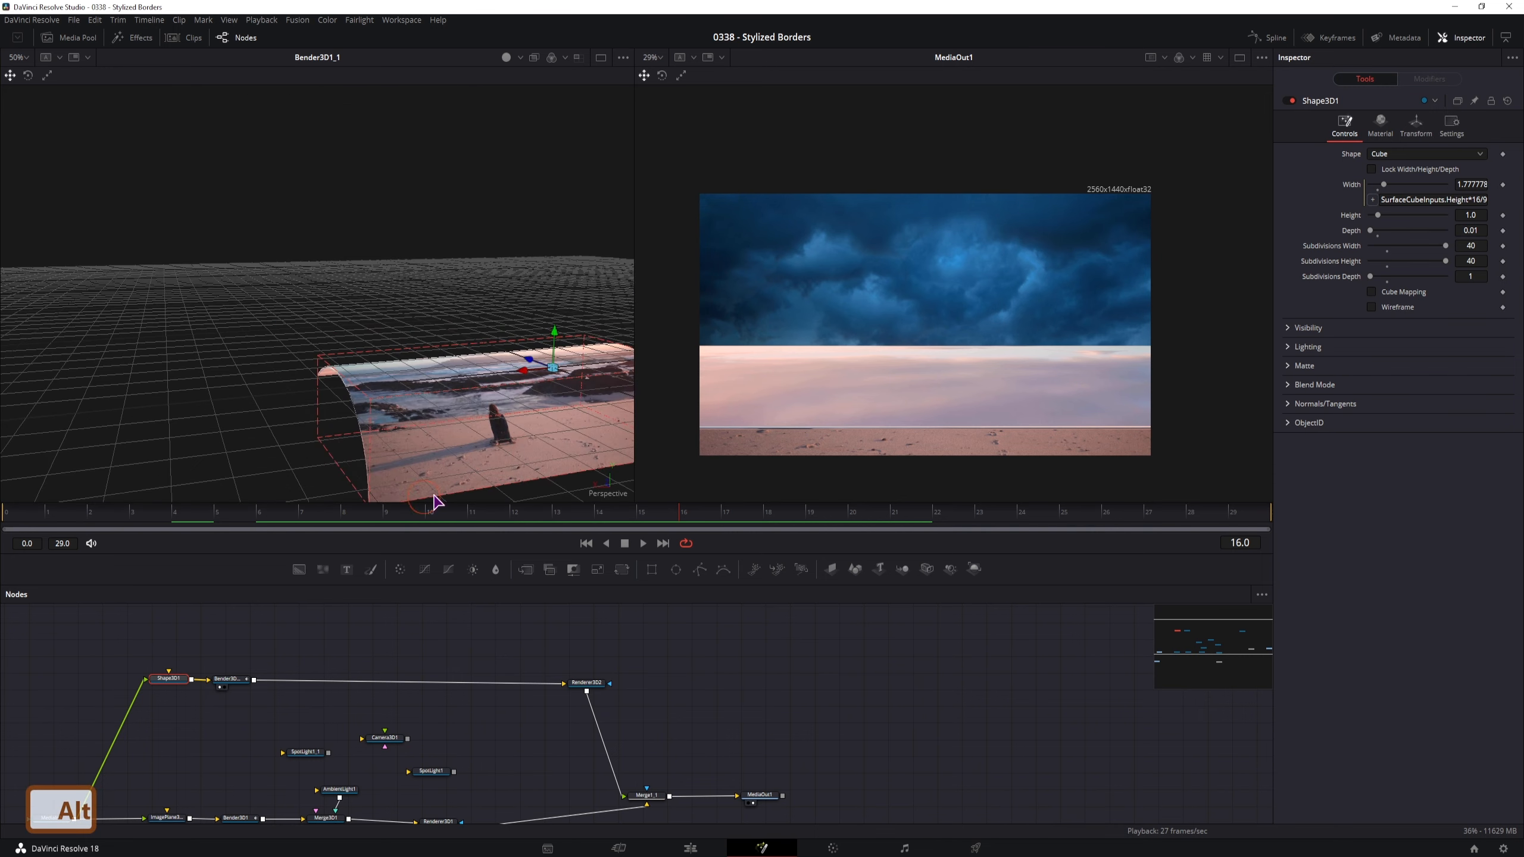
drag(436, 411, 394, 430)
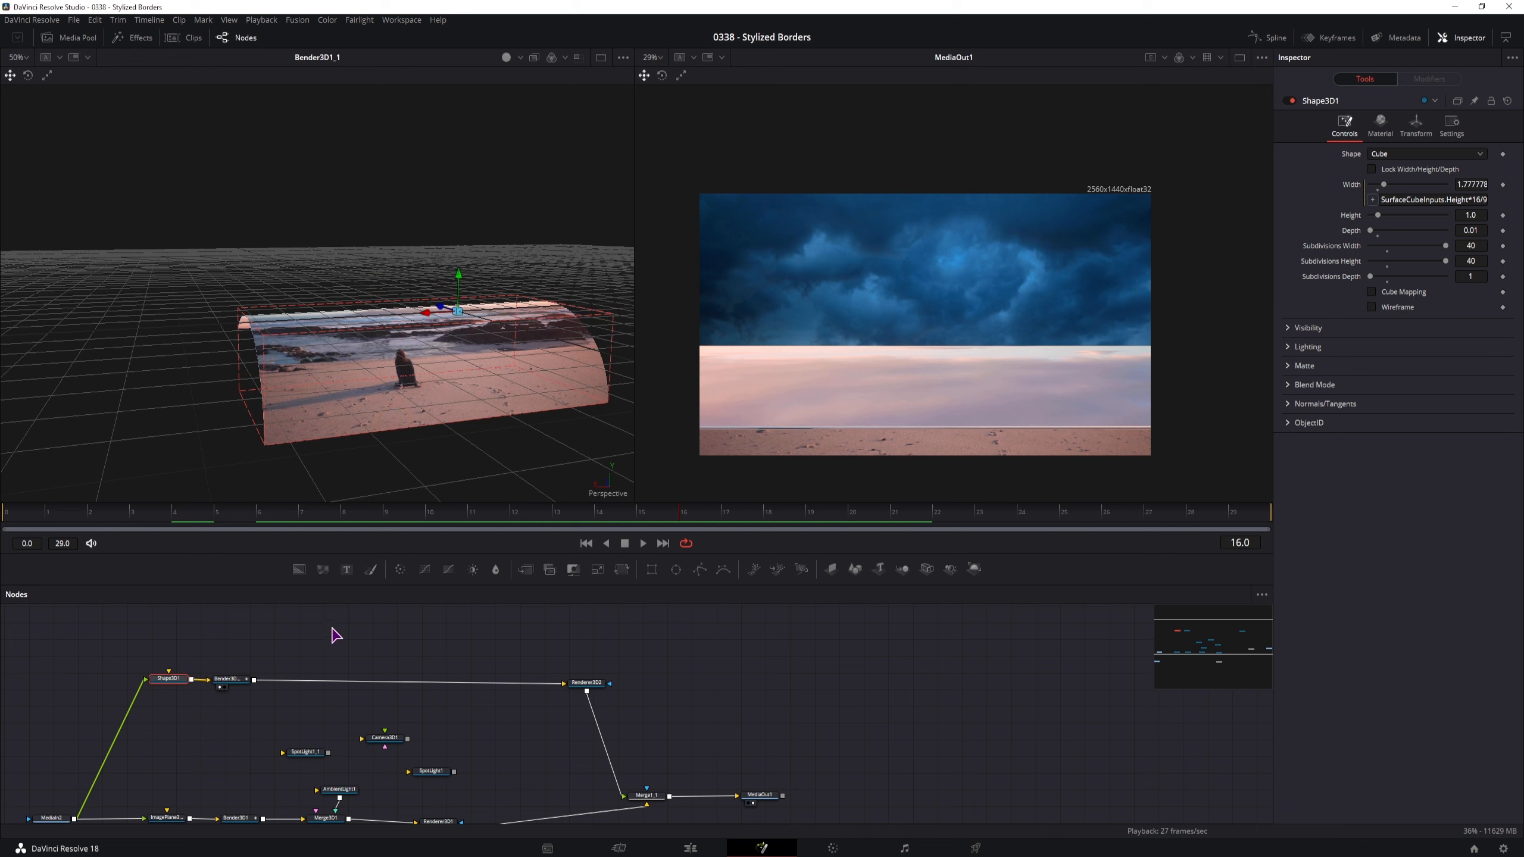
drag(199, 513, 342, 520)
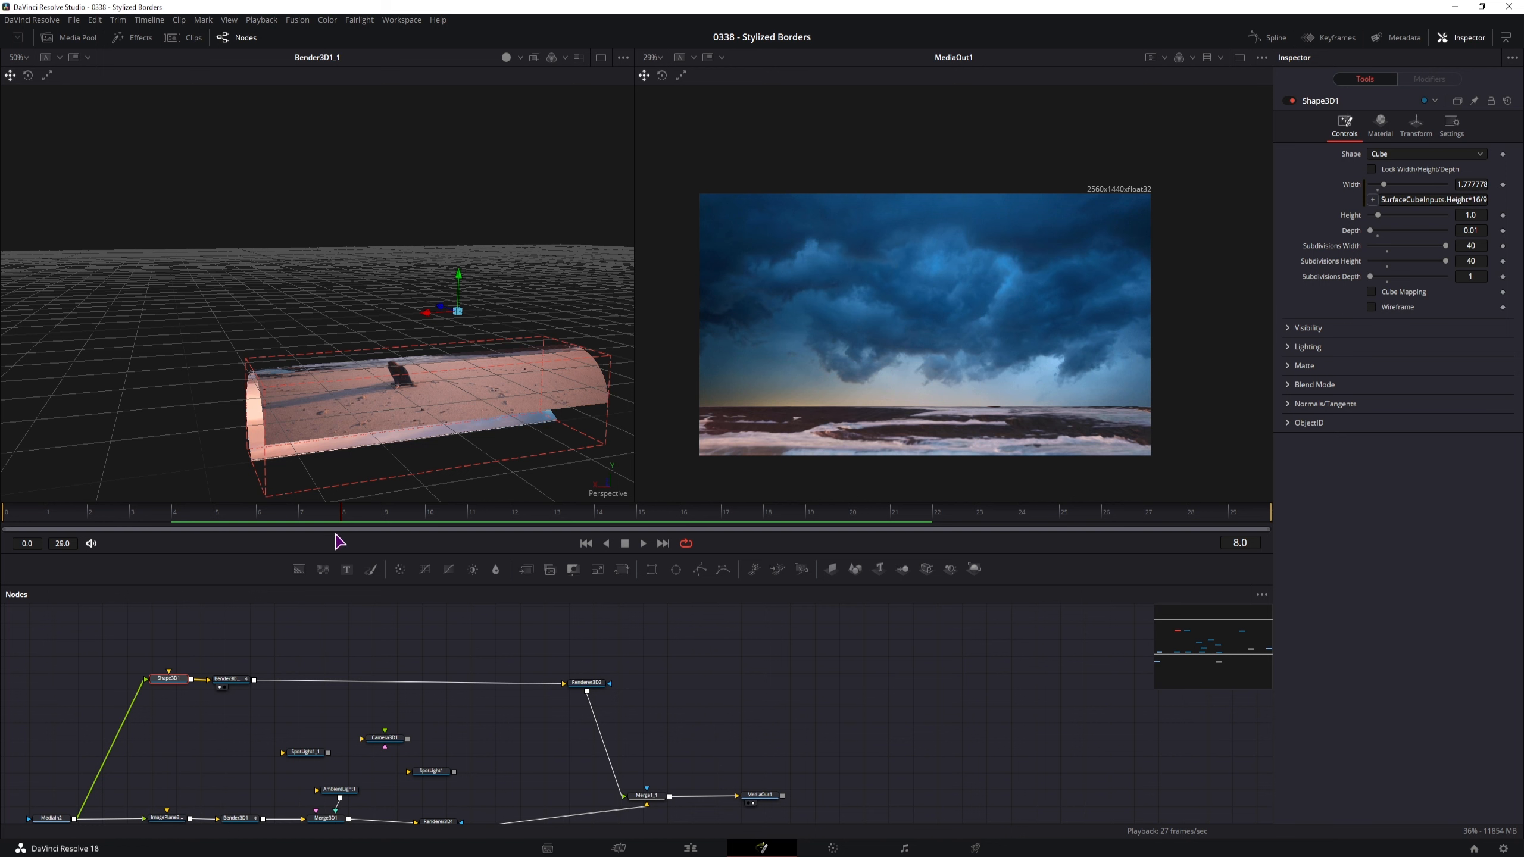
Step: Add a Cube 3D node to the empty area of the node graph near Shape3D1
click(306, 656)
key(ctrl+space)
text(ambi)
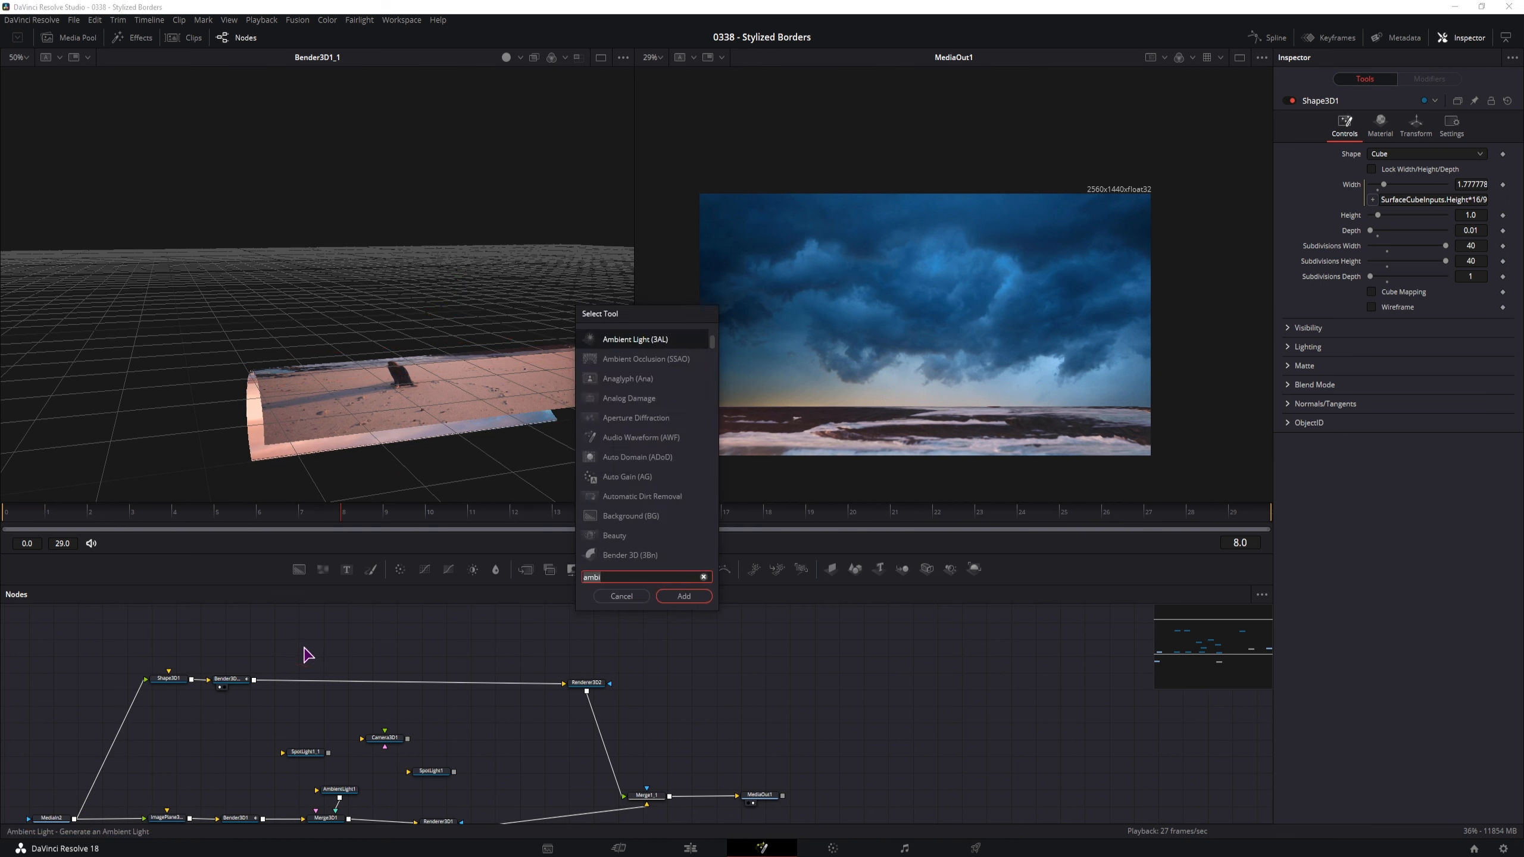
key(BackSpace)
key(BackSpace)
key(BackSpace)
key(BackSpace)
text(cube)
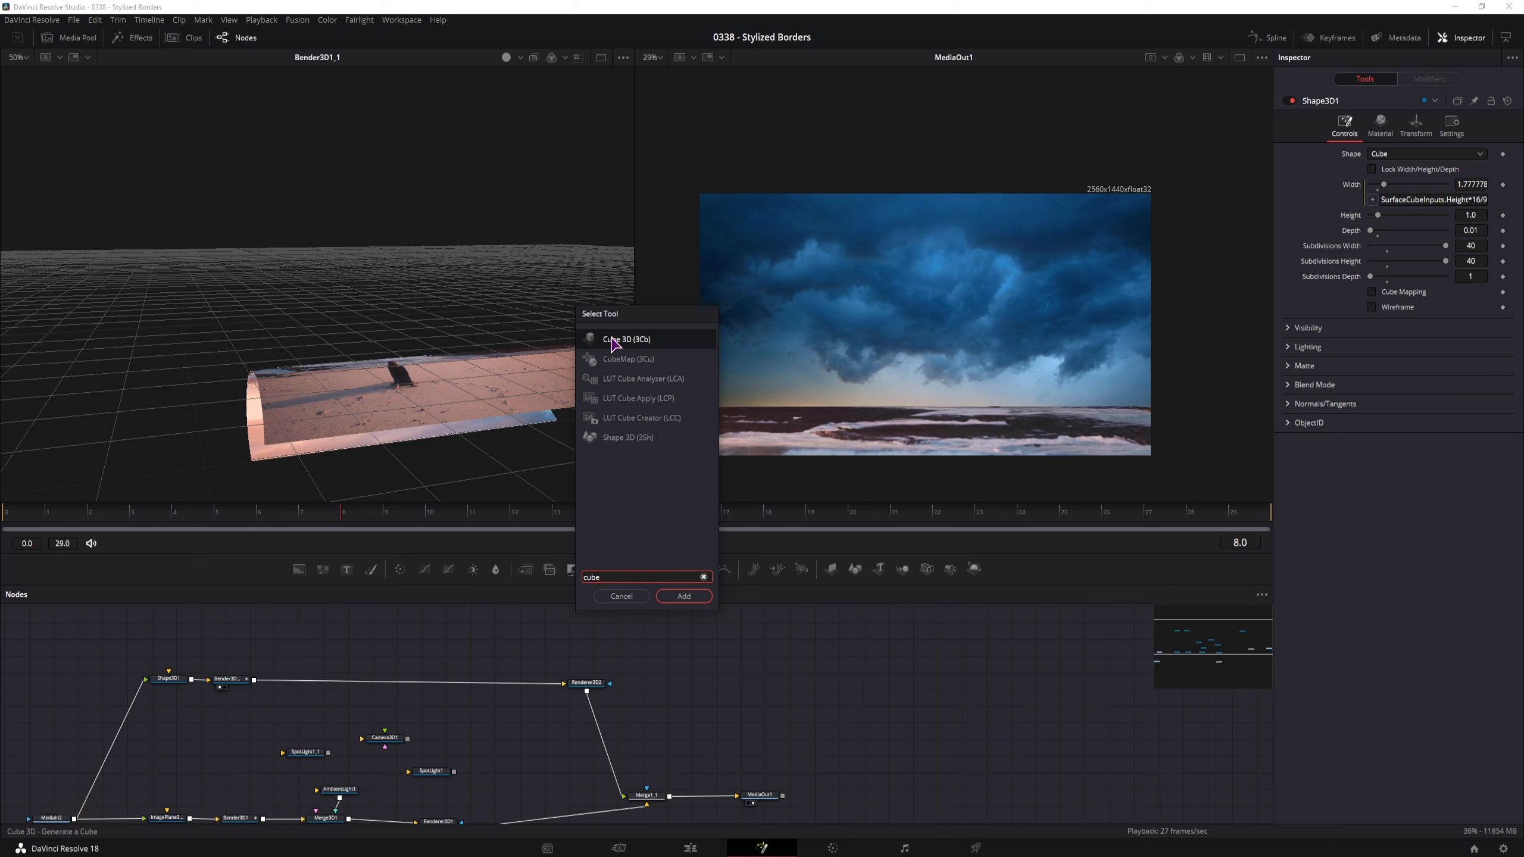
click(684, 596)
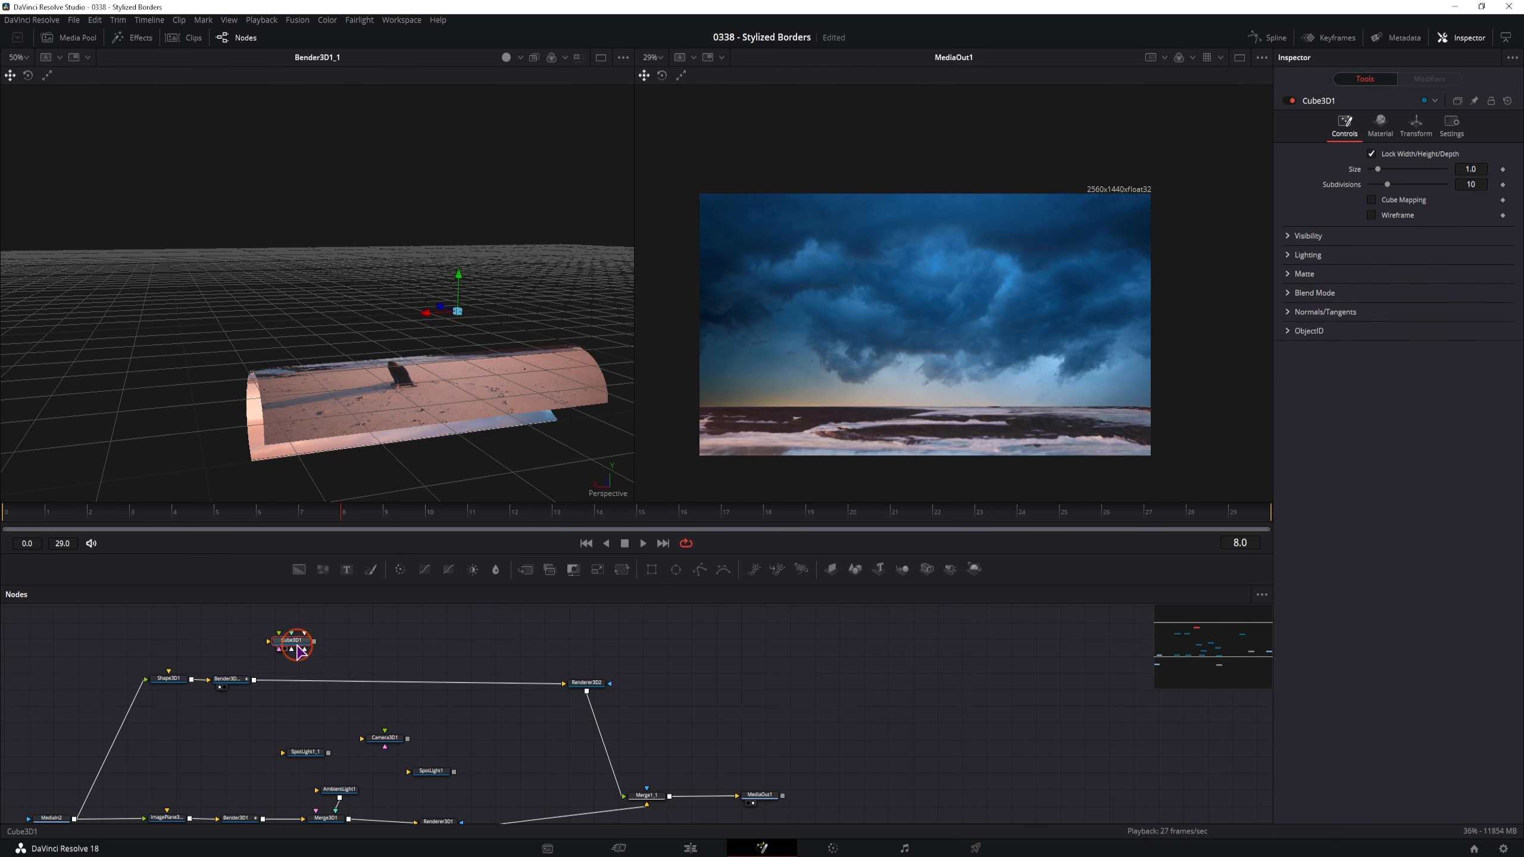
Step: In Cube3D1's material, set the Front face's diffuse color to white and tint the Back face magenta with green at 0
click(1380, 125)
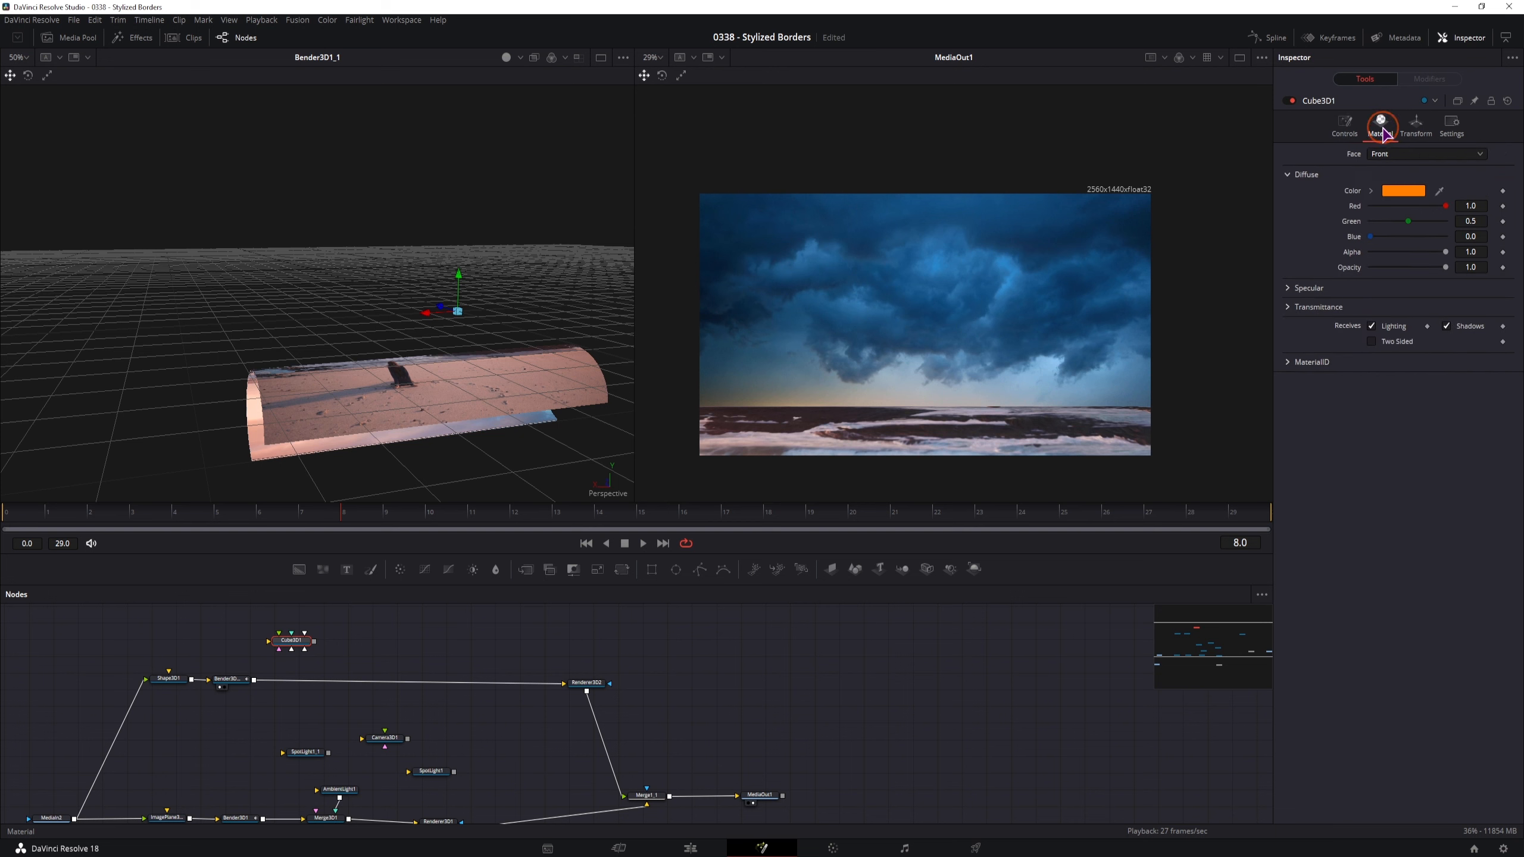
click(1392, 155)
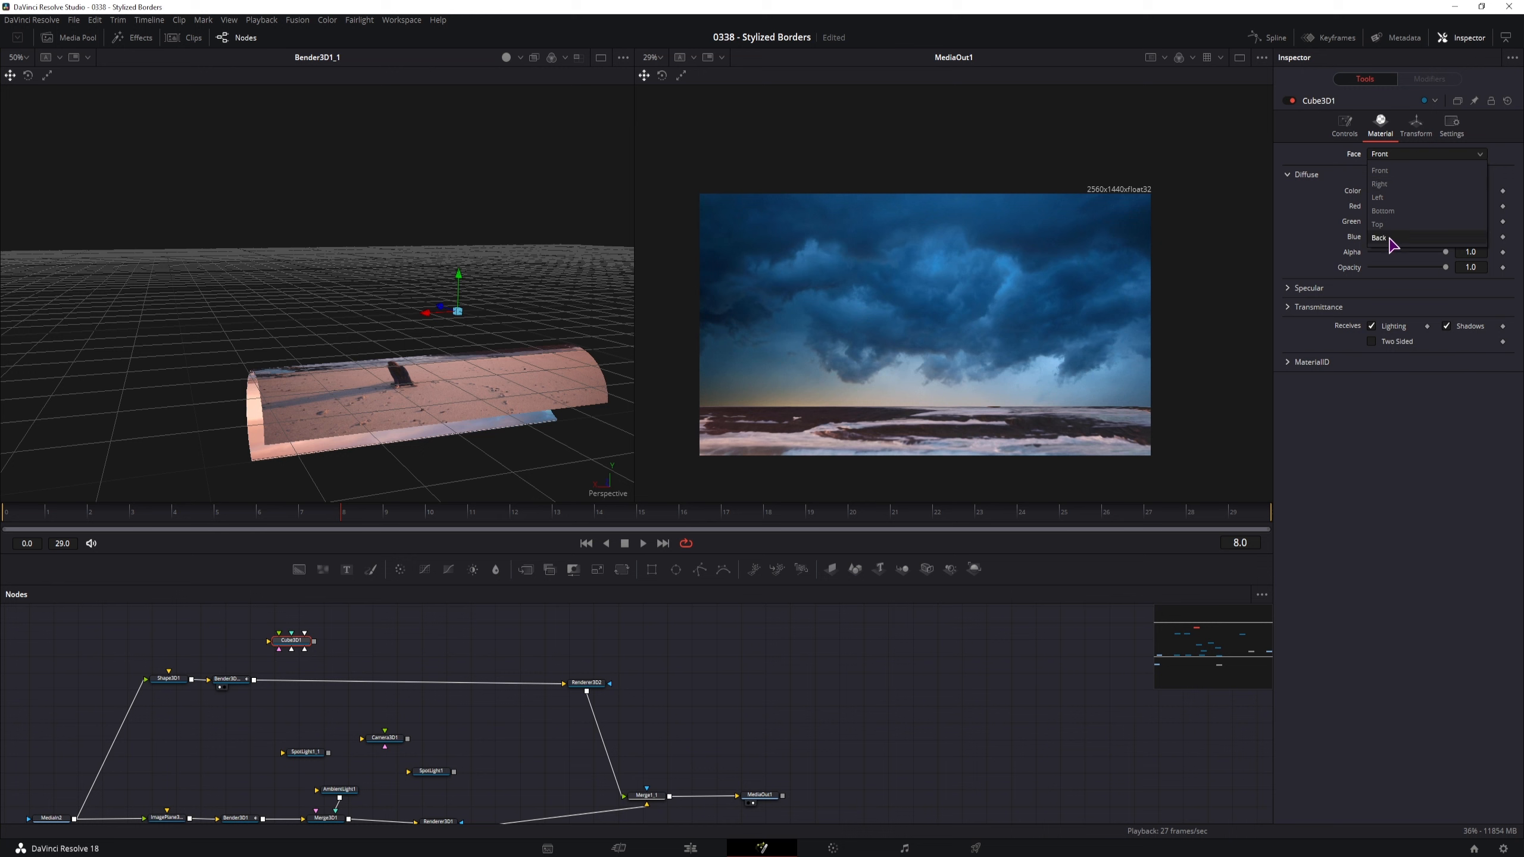
click(1412, 171)
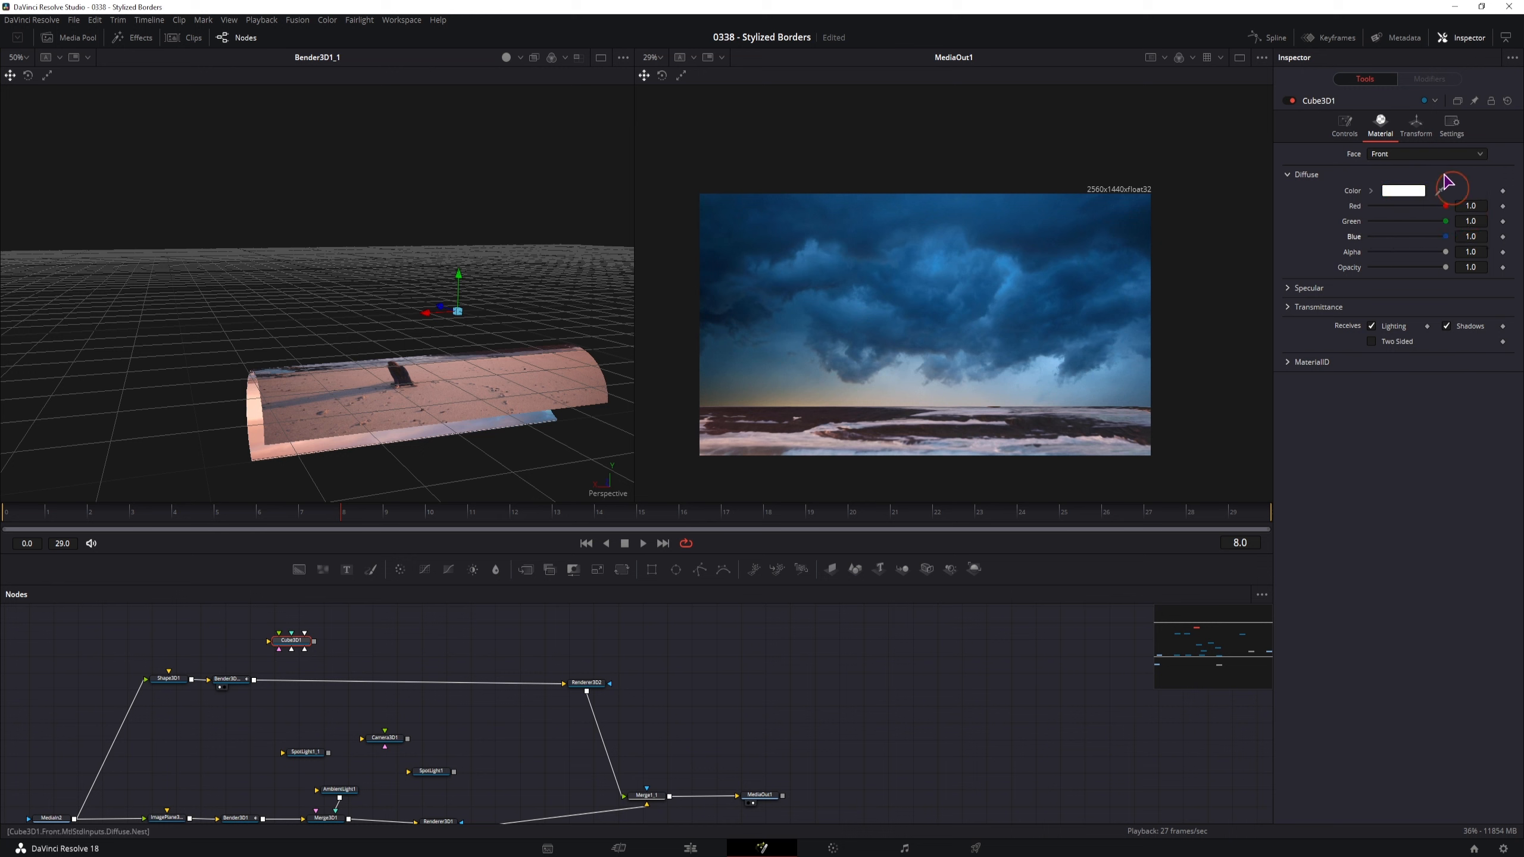
click(1425, 154)
click(1413, 197)
click(1400, 154)
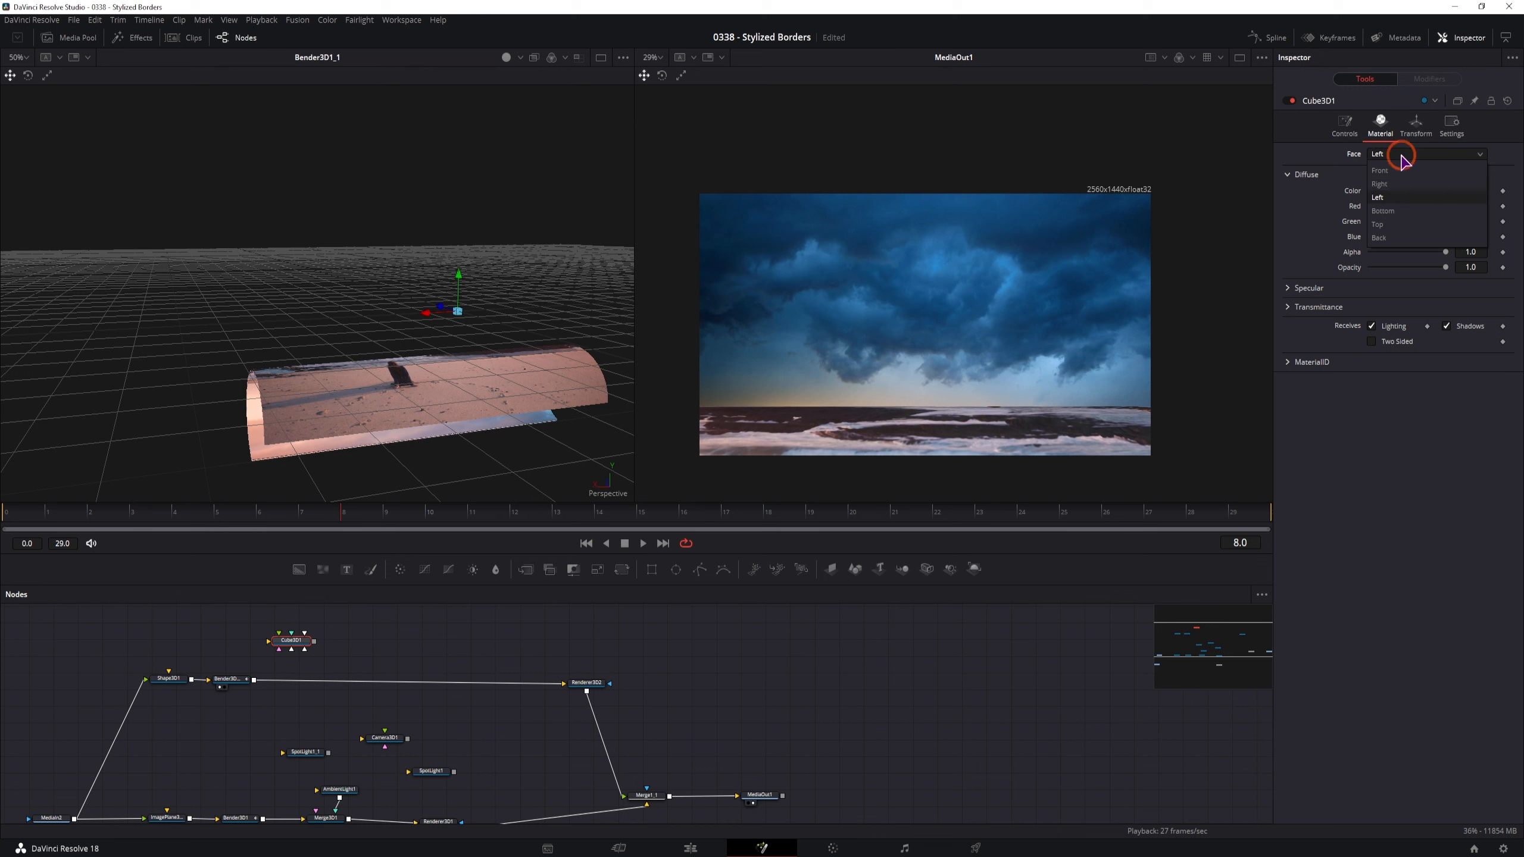
click(1393, 238)
drag(1445, 221, 1351, 222)
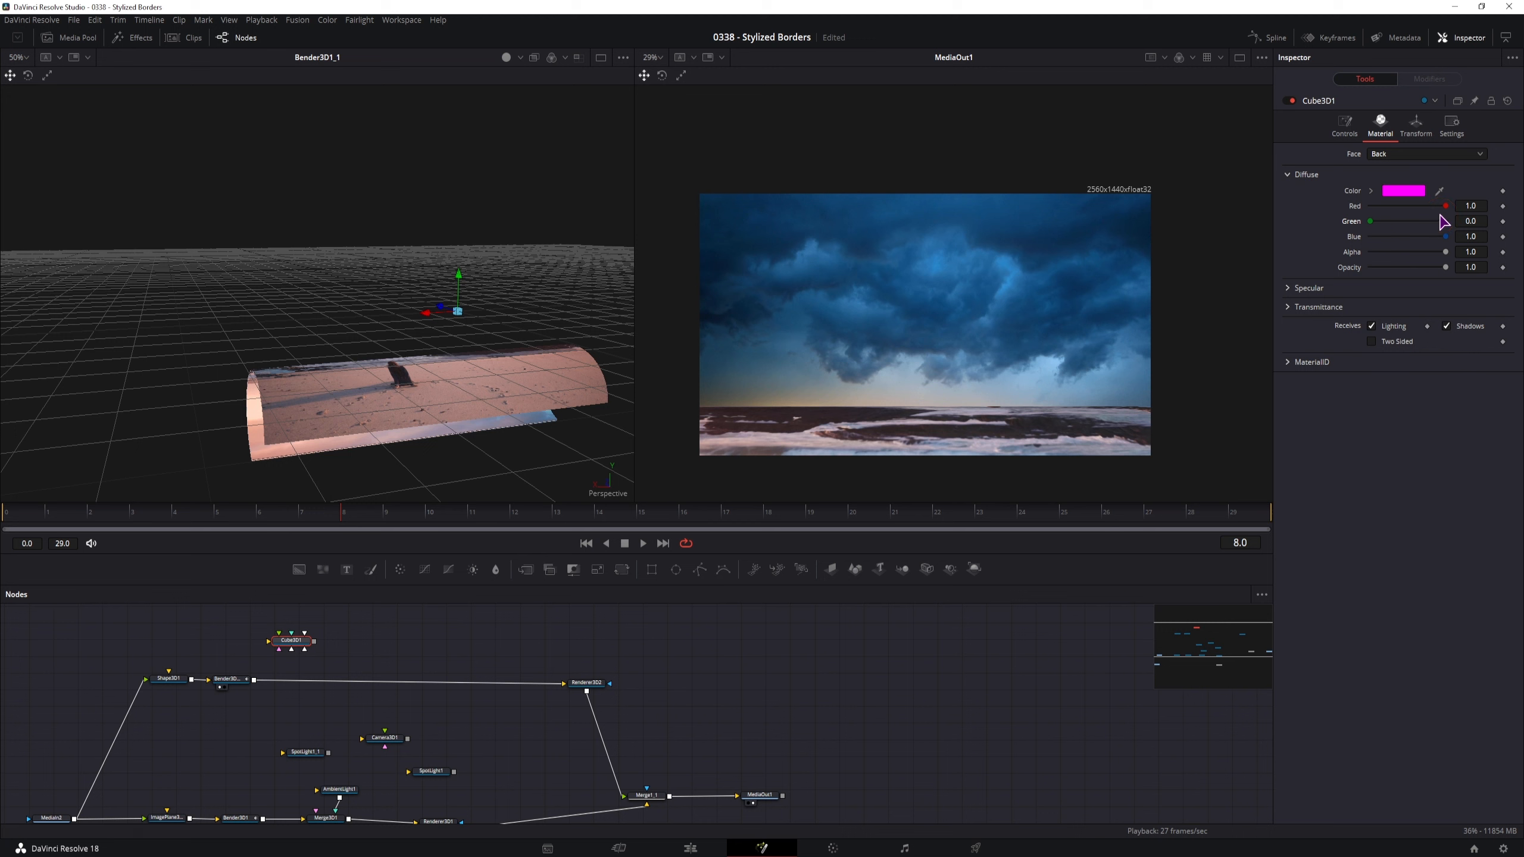
Step: Connect MediaIn2 to Cube3D1's front face and MediaIn1 to its back face, and feed the cube into Bender3D1_1 in place of Shape3D1
drag(320, 672, 355, 763)
drag(277, 804, 307, 723)
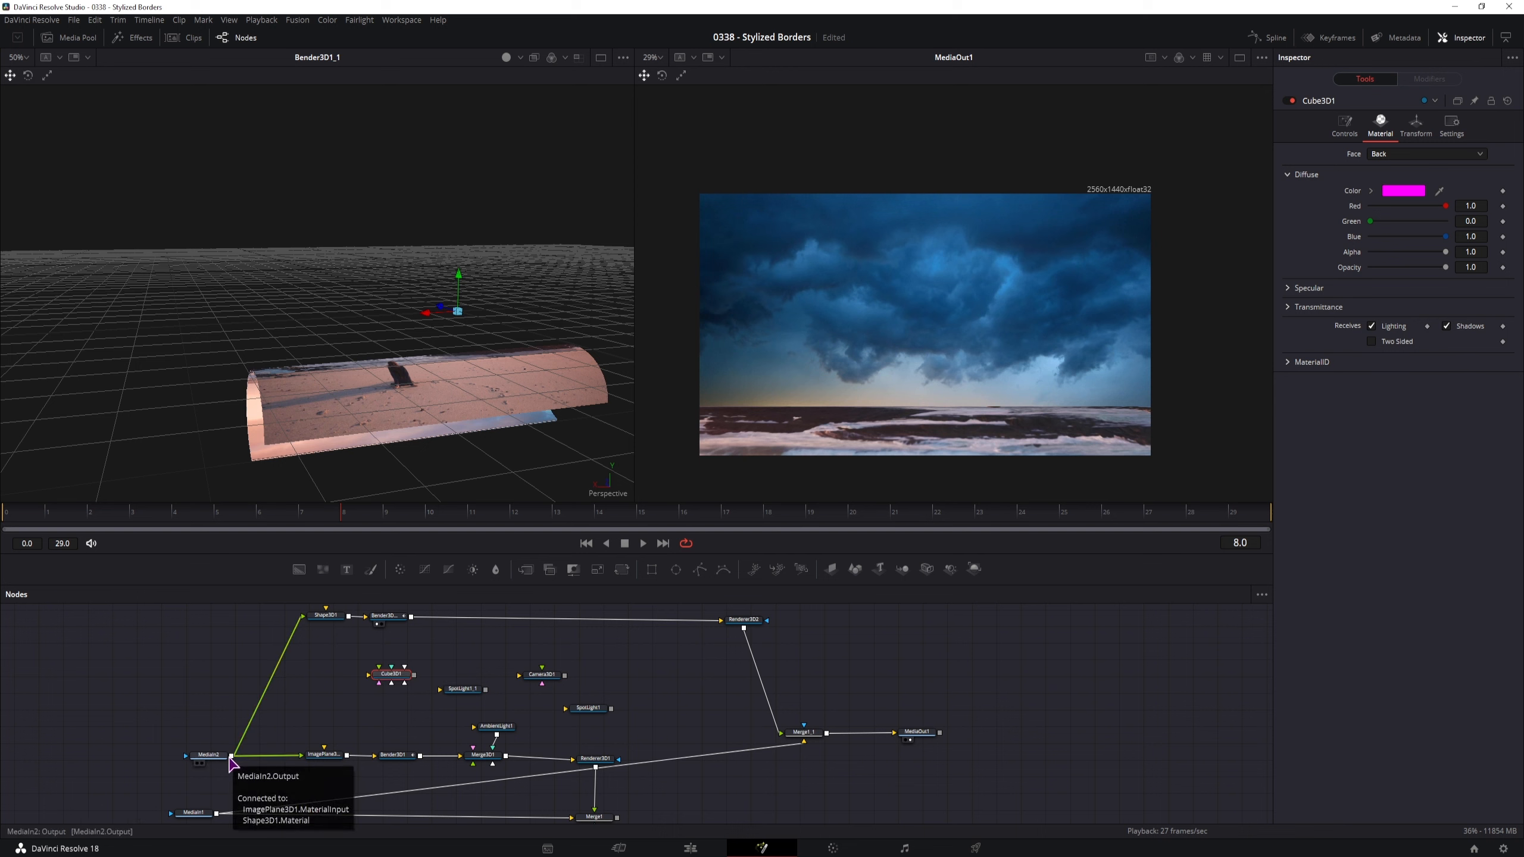
drag(231, 756, 408, 691)
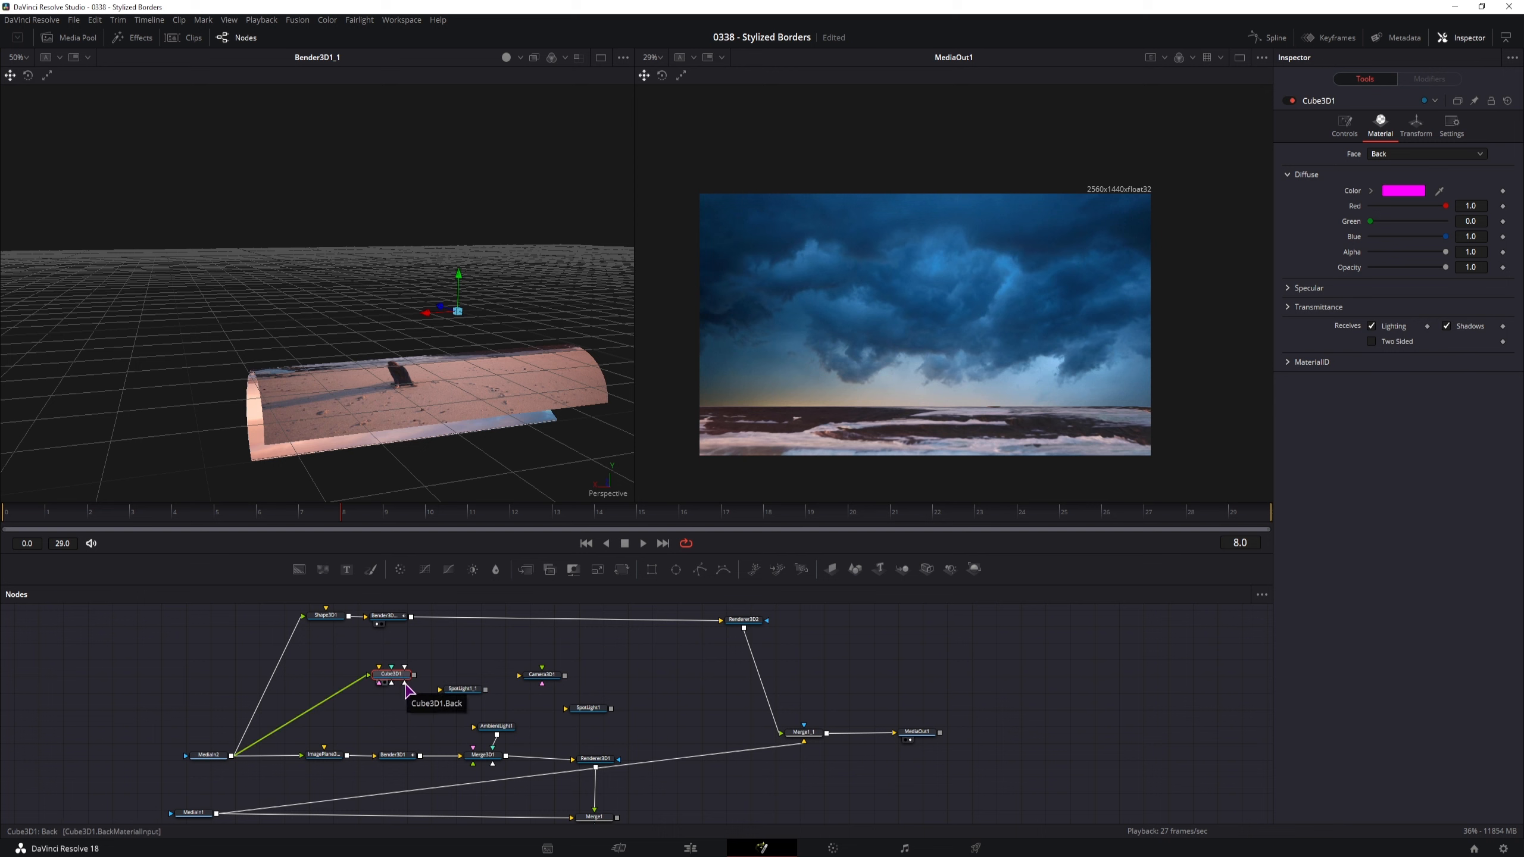
drag(216, 814, 444, 652)
drag(993, 515, 555, 521)
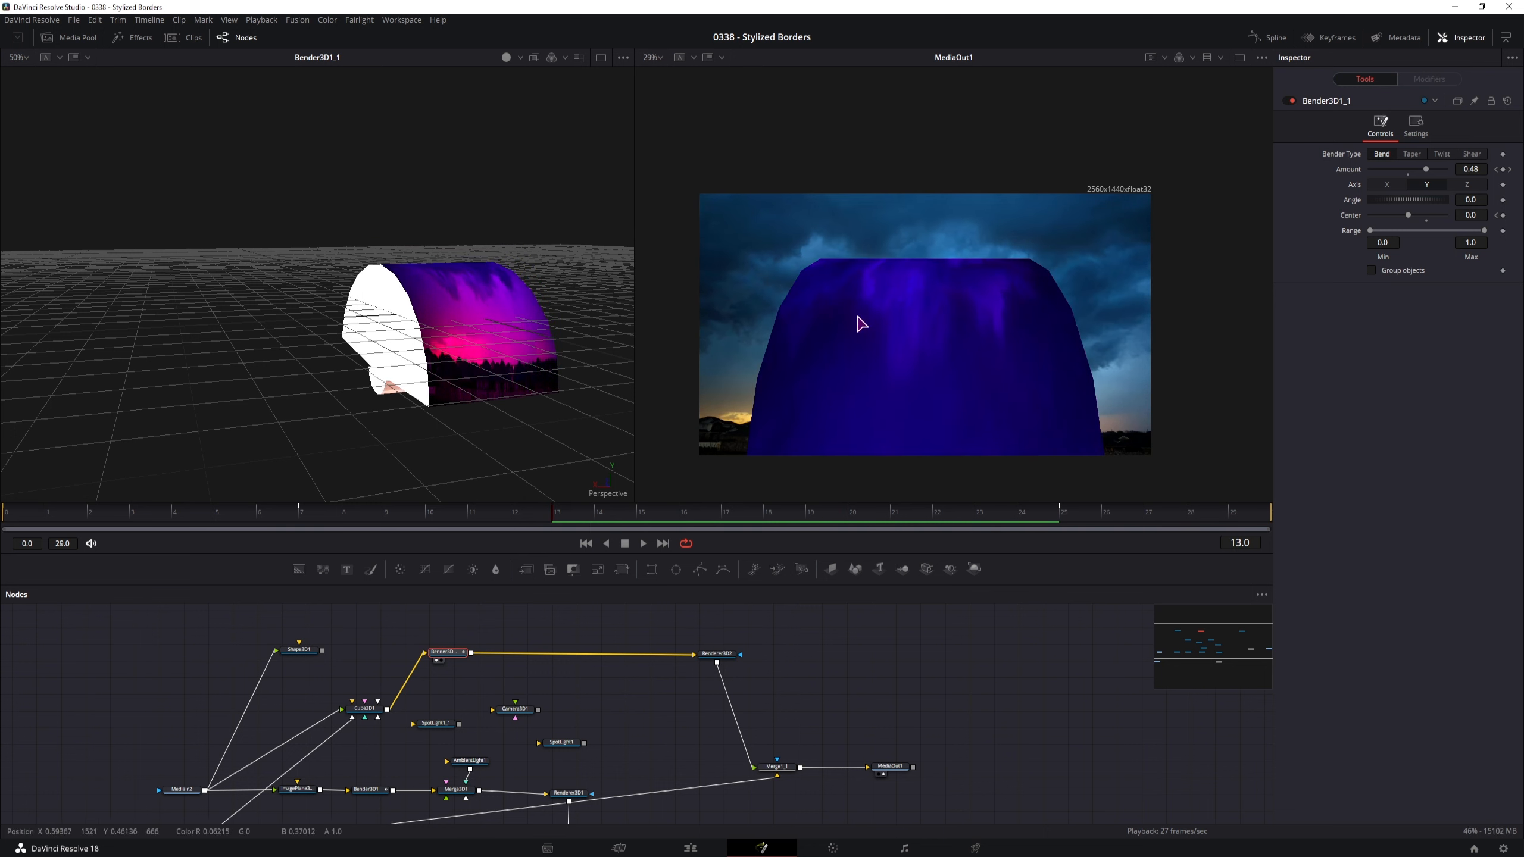
Step: Darken Cube3D1's Back face diffuse color to red 0.339, green 0.315 and blue 0.299, and check it at frame 20
click(367, 709)
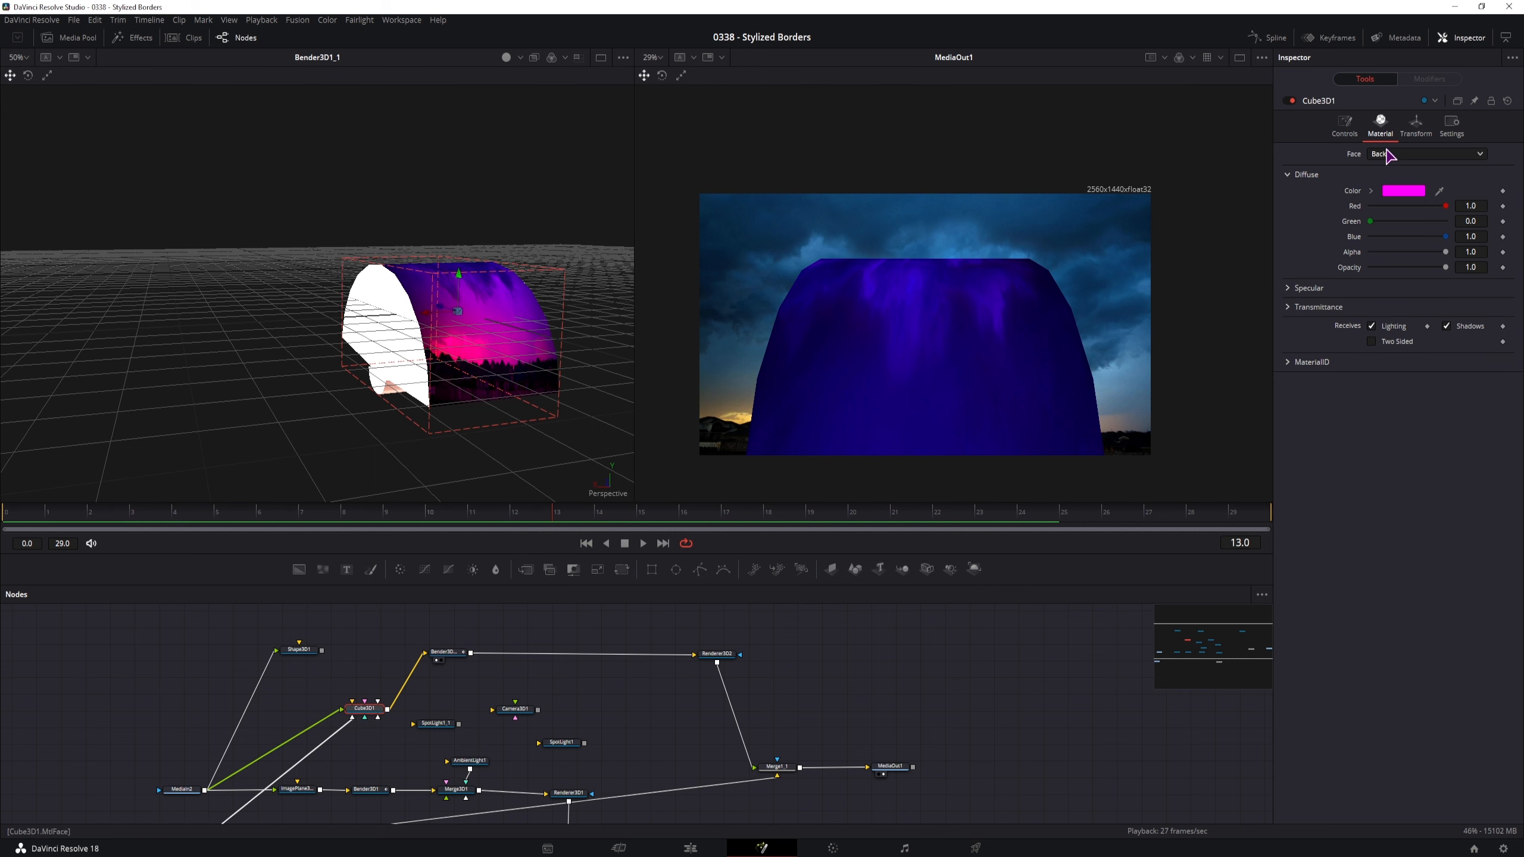
double_click(1377, 221)
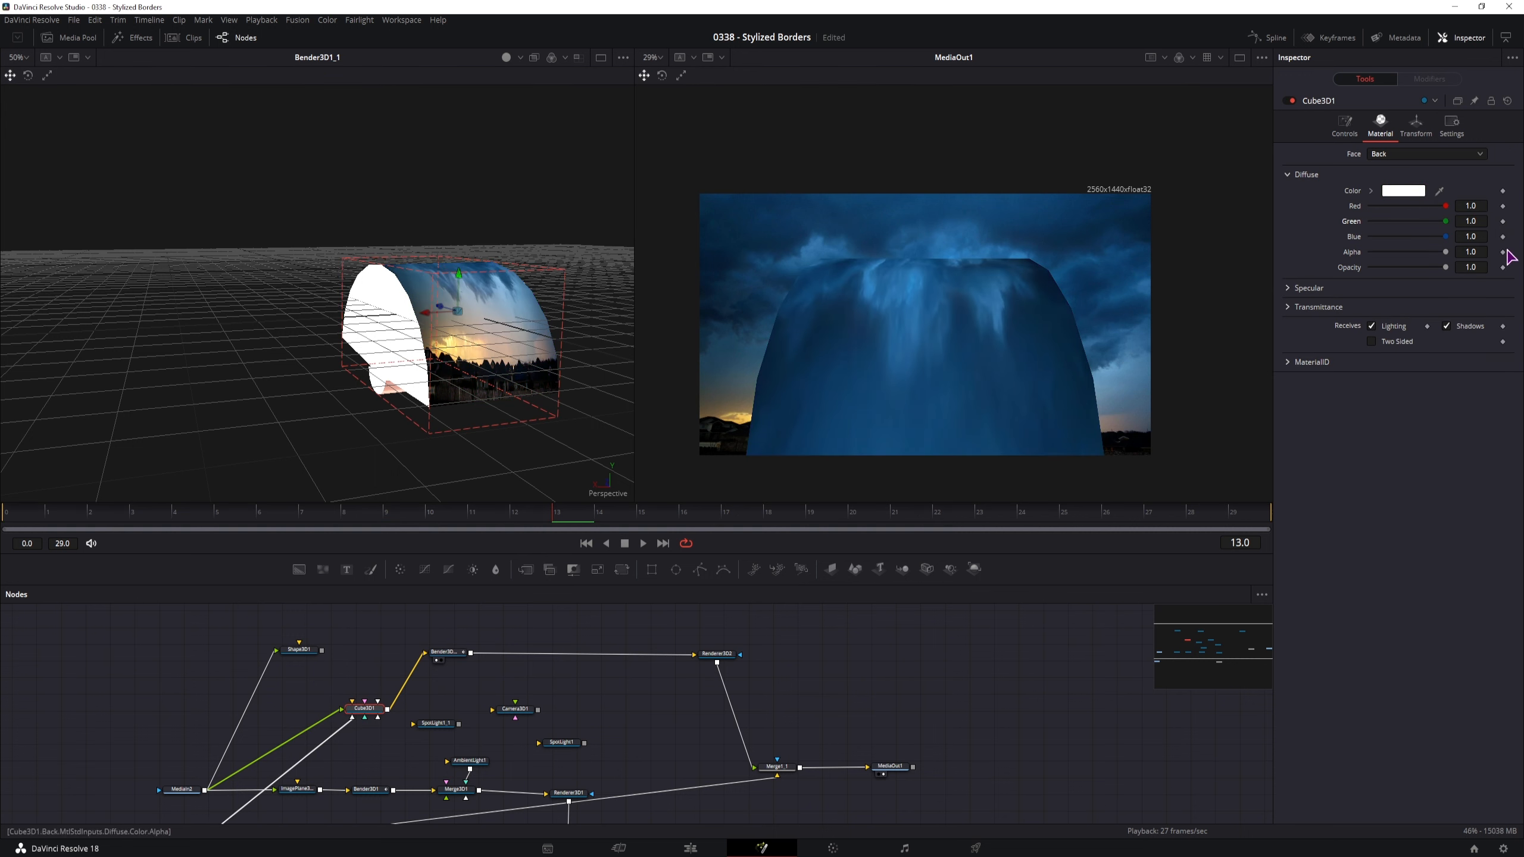
drag(1446, 206, 1395, 206)
drag(1445, 221, 1392, 238)
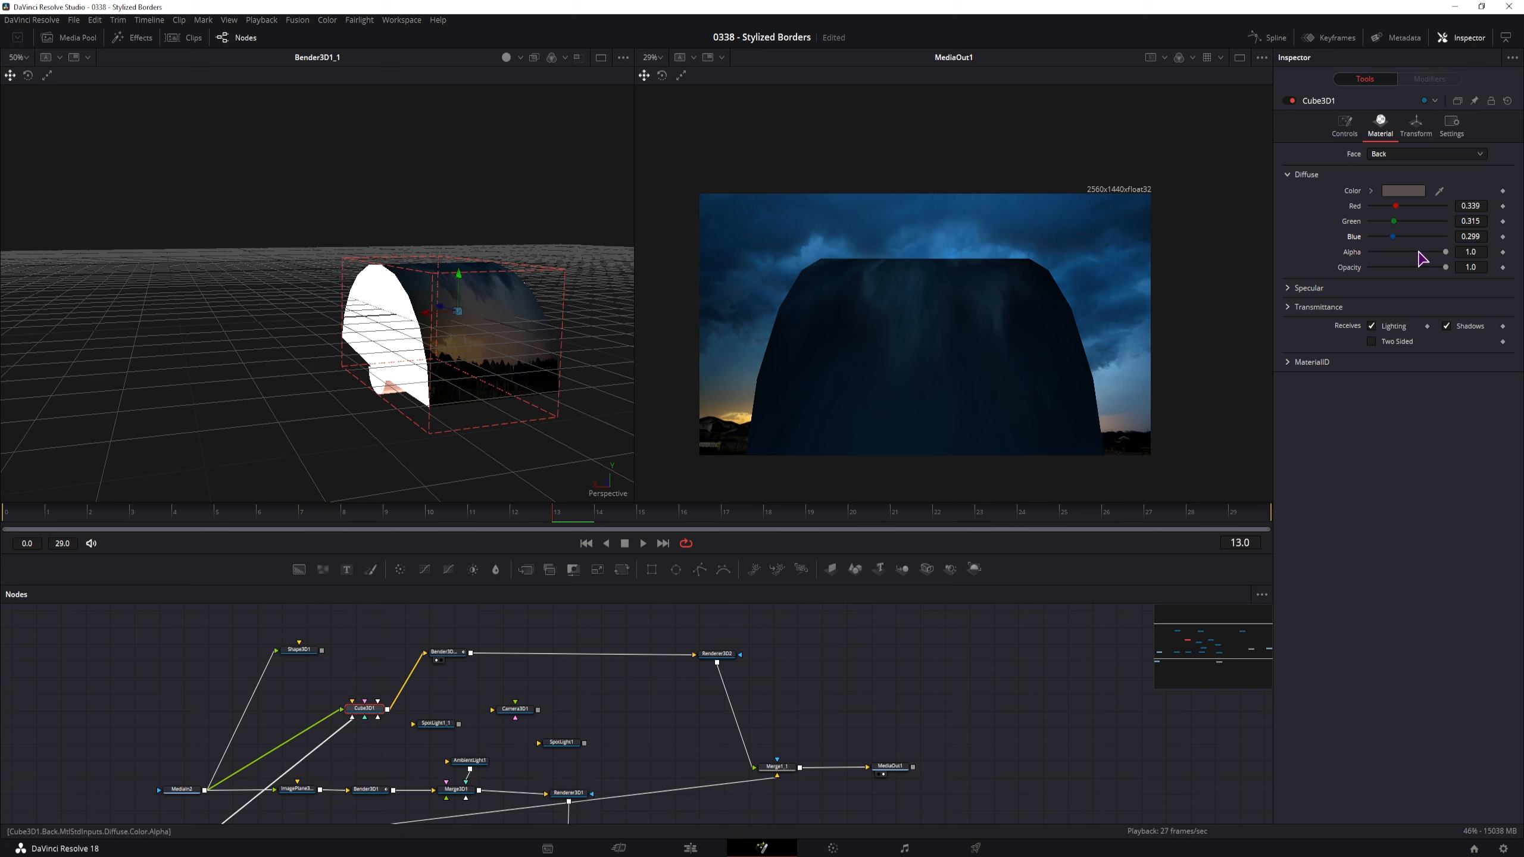
click(841, 513)
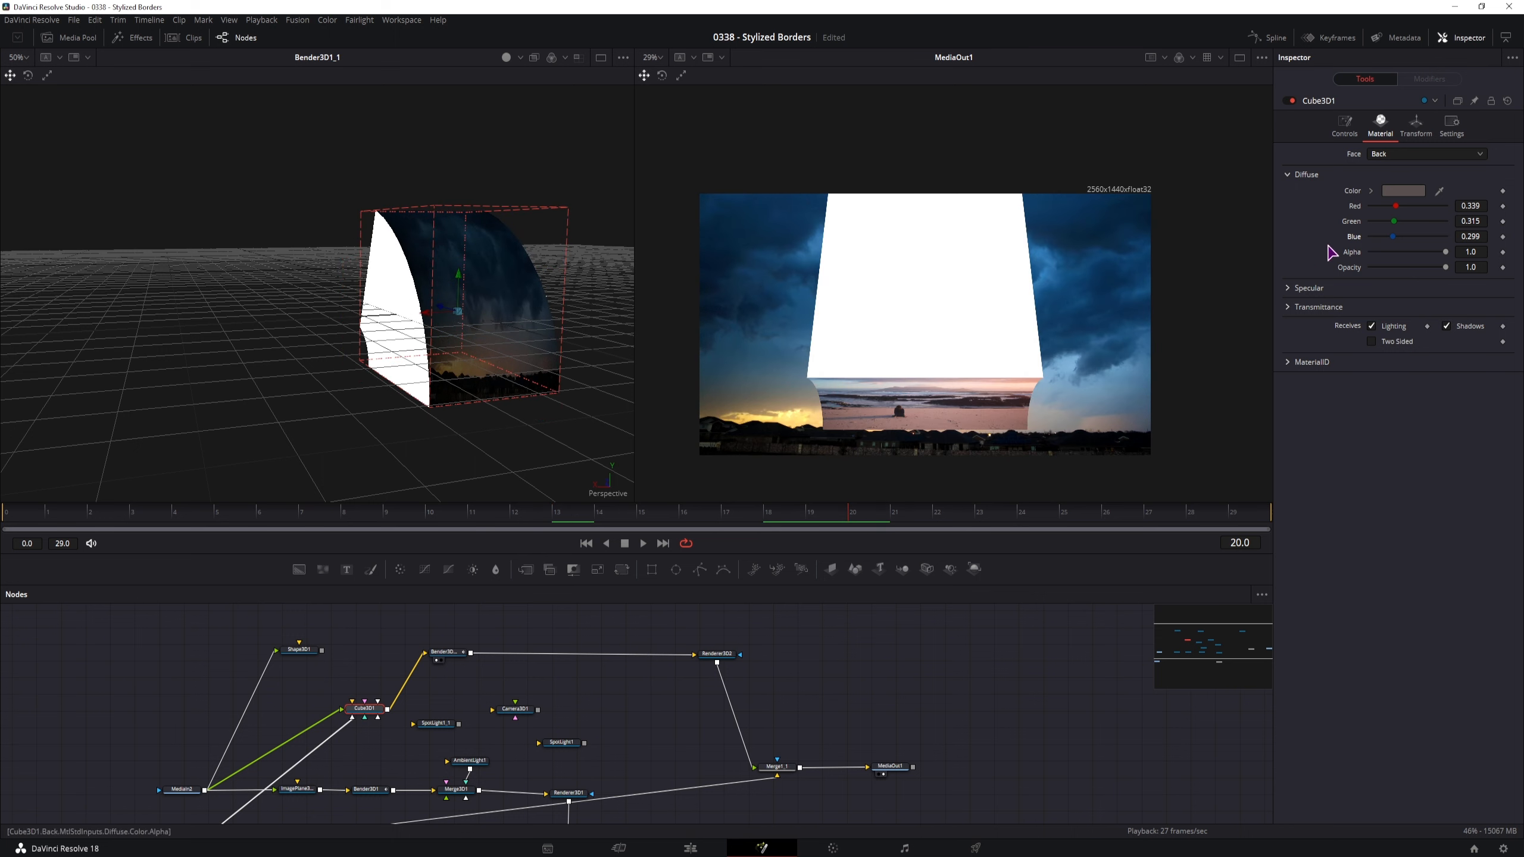
Step: Unlock Cube3D1's width, height and depth from each other and set its depth to 0.001
click(1344, 127)
click(1372, 153)
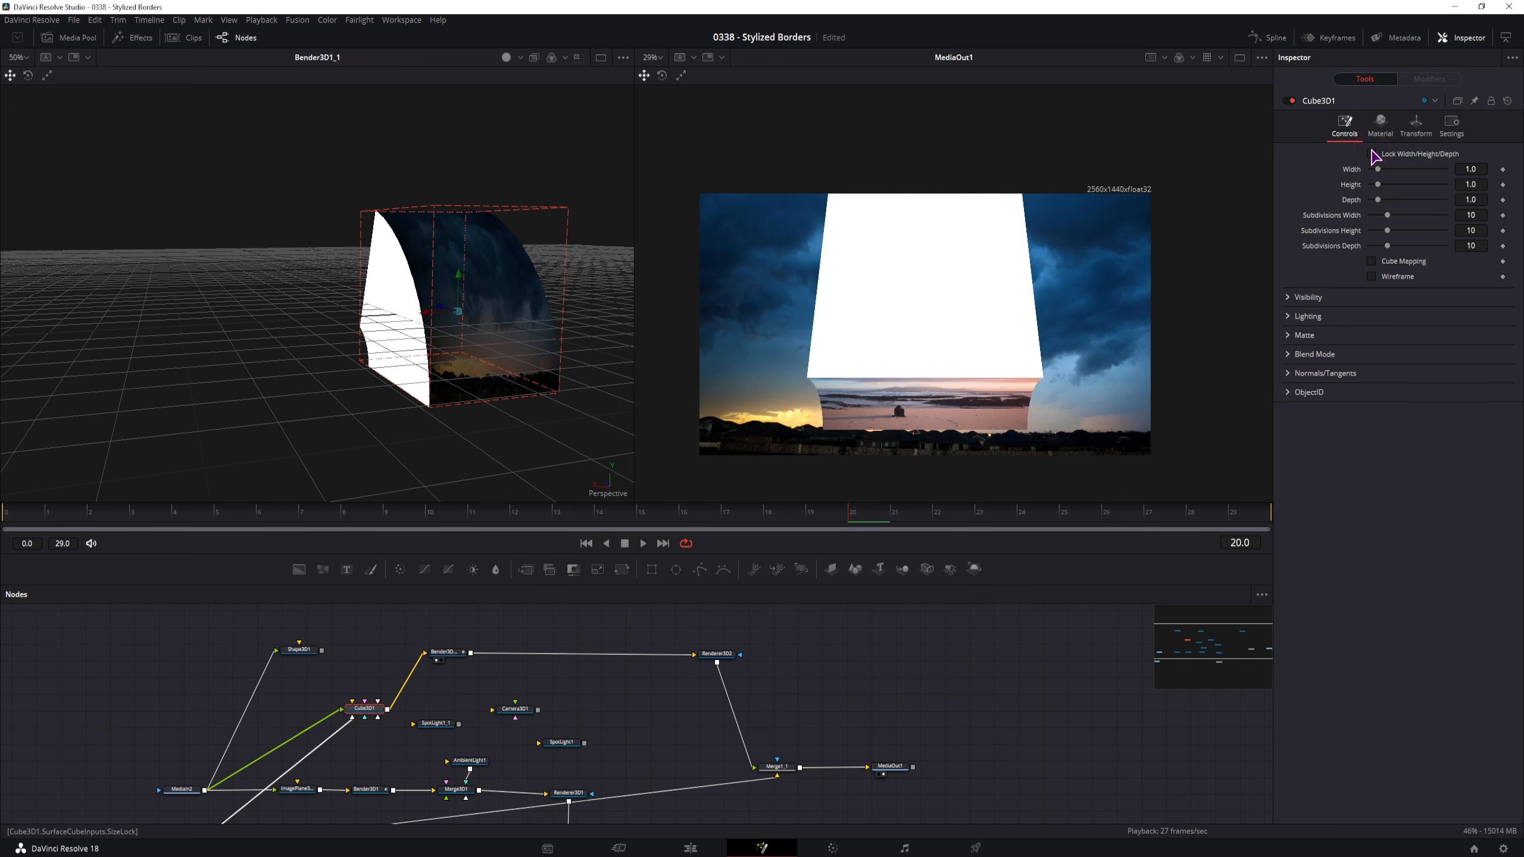
click(1476, 196)
text(0.01)
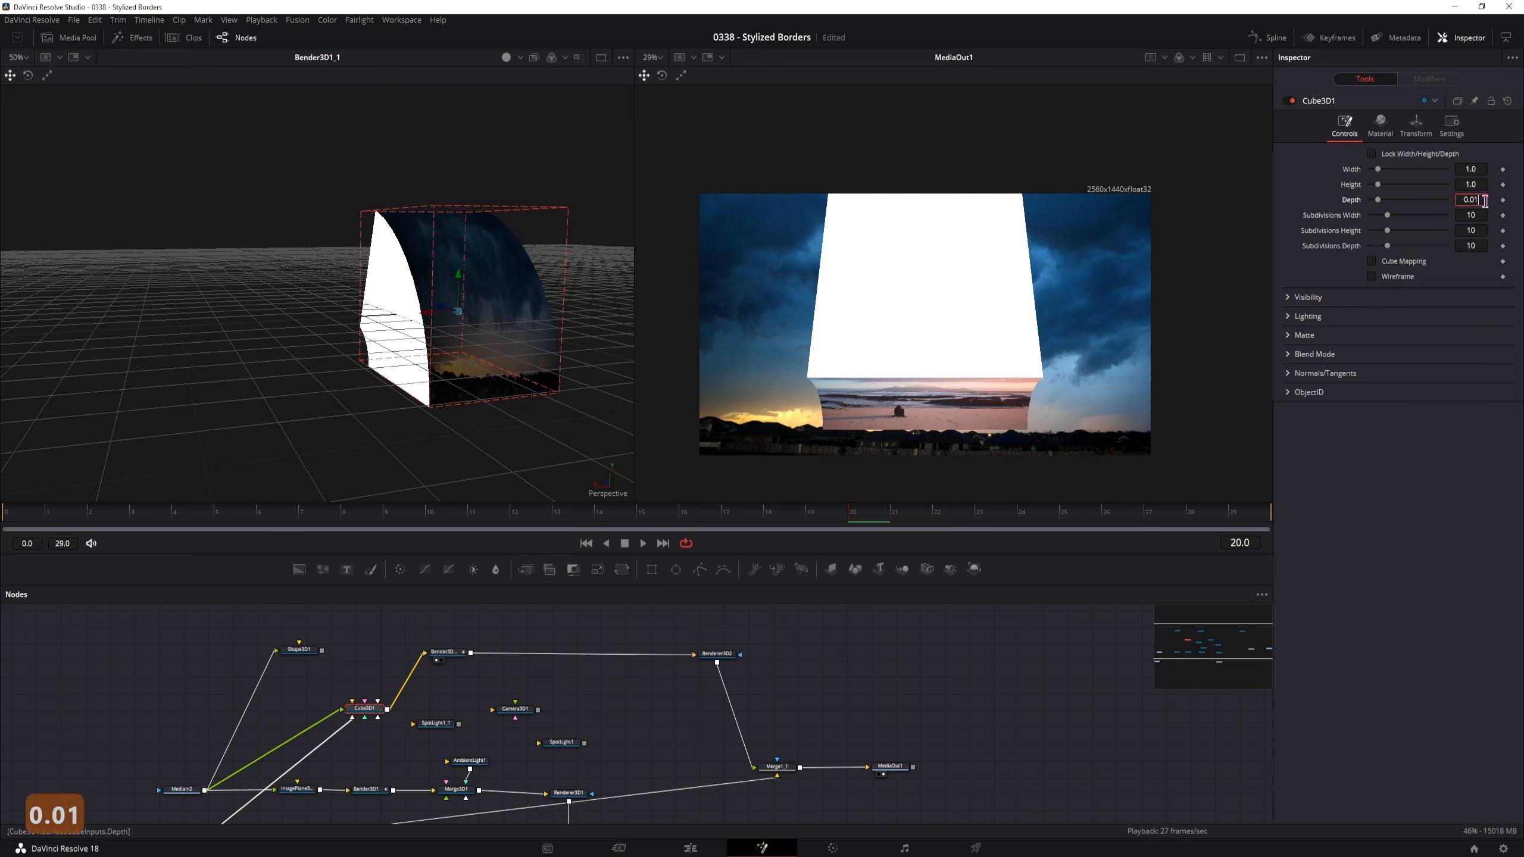
key(Return)
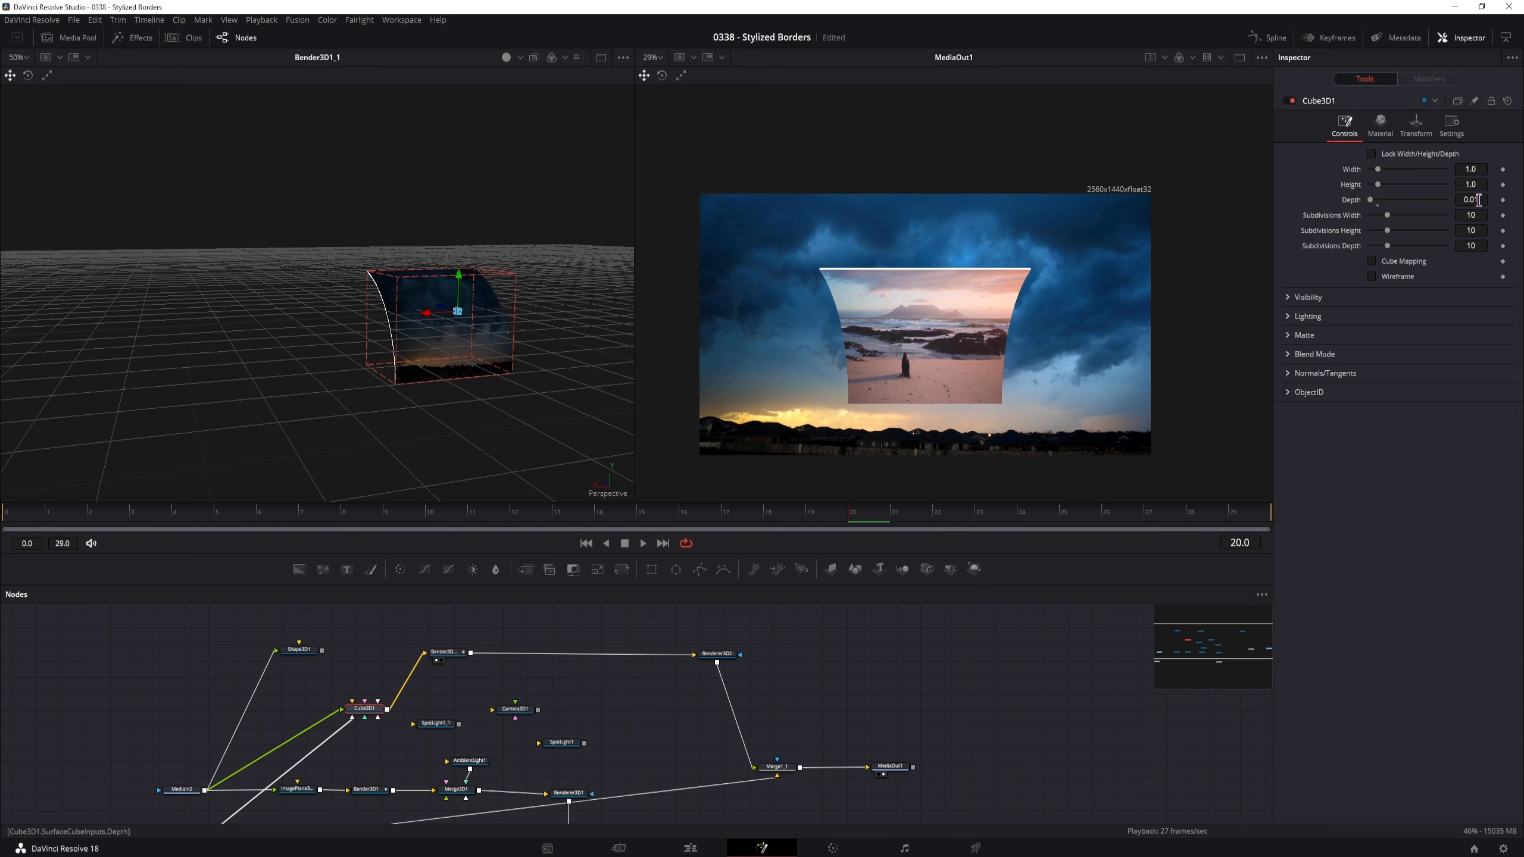
click(1477, 200)
text(0.001)
key(Return)
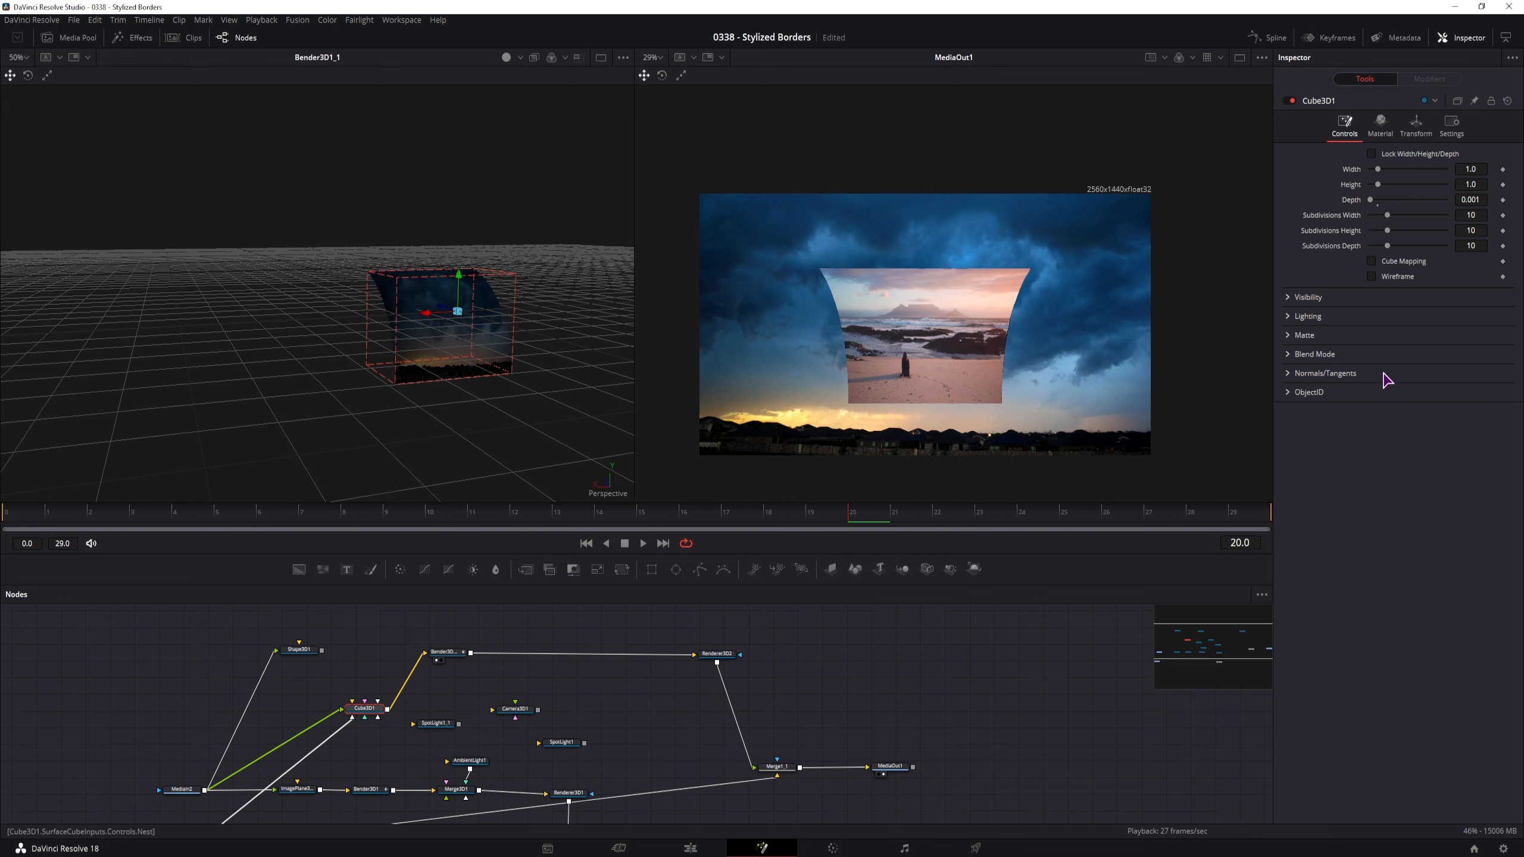
Step: Set Cube3D1's width and height subdivisions to 40 each and its width to 16/9
click(1483, 218)
text(40)
click(1478, 230)
text(40)
key(Return)
key(shift+Tab)
text(16/9)
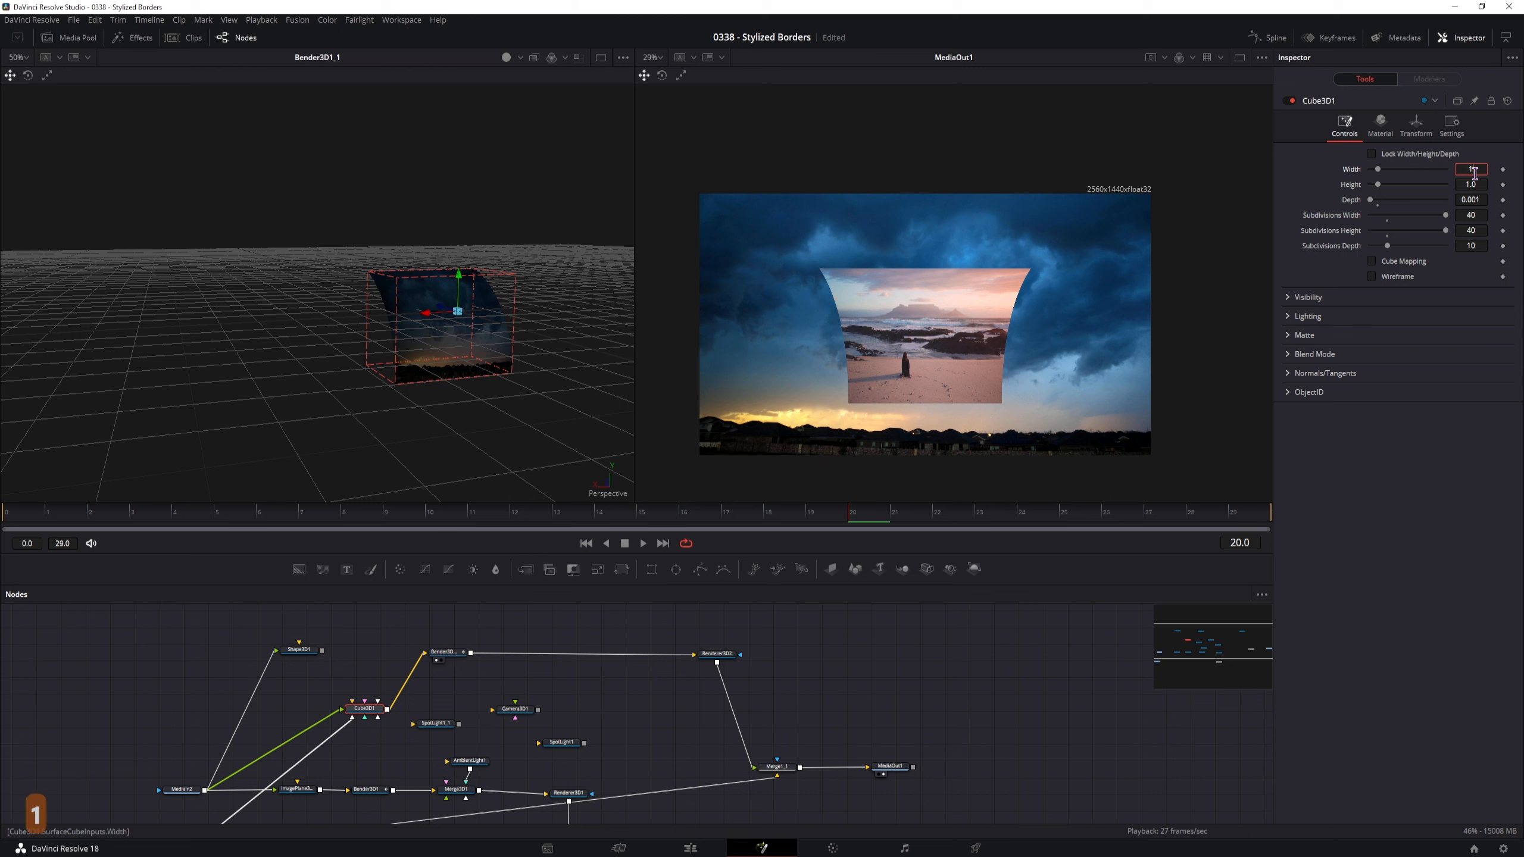
click(1443, 485)
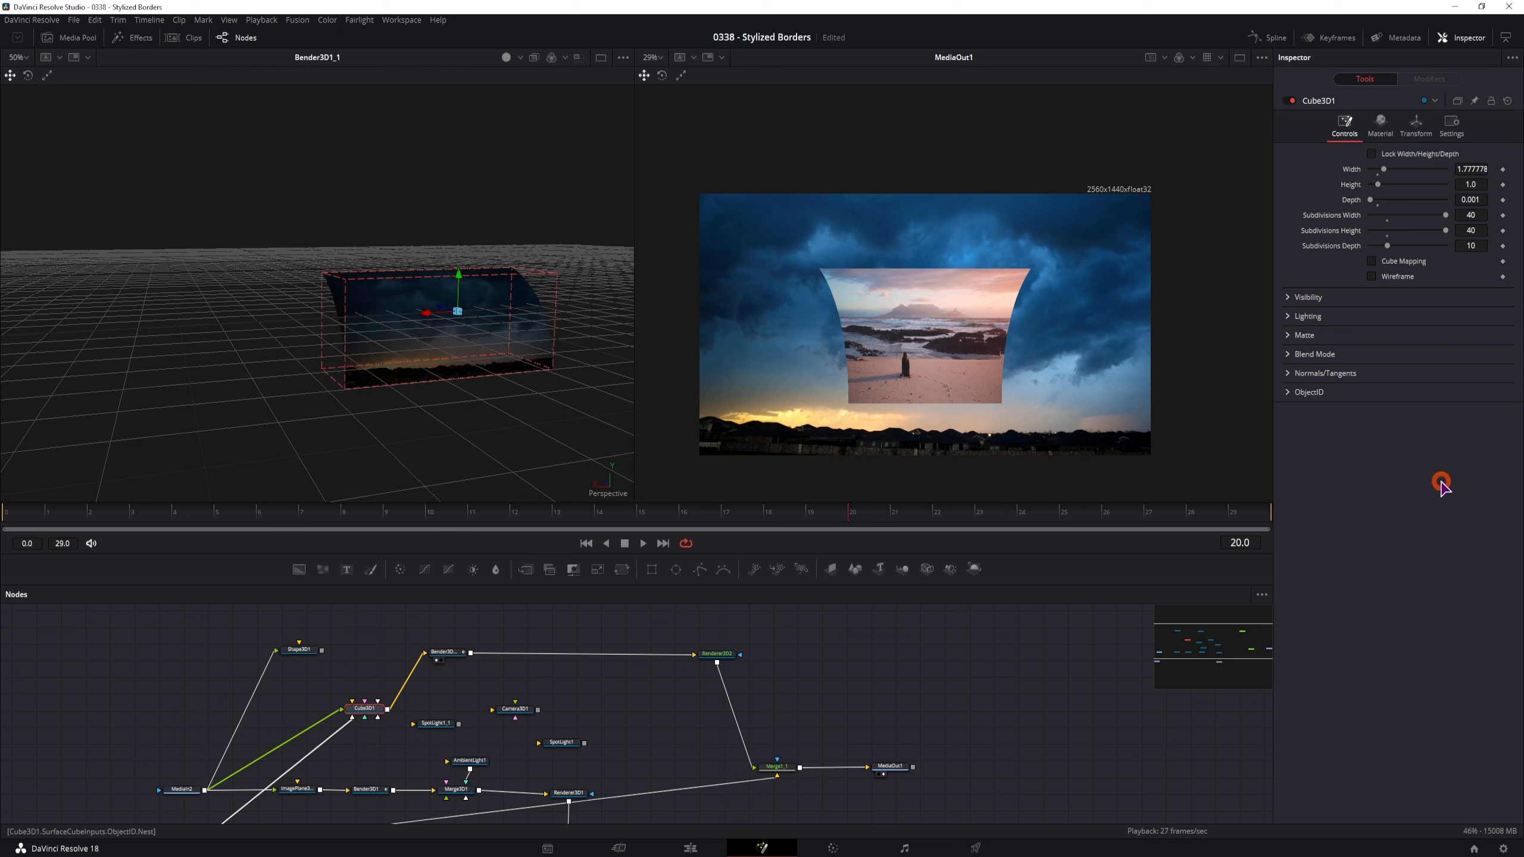
Step: Scale Cube3D1 uniformly to 1.657 so that it covers the output frame at frame 26
click(1416, 126)
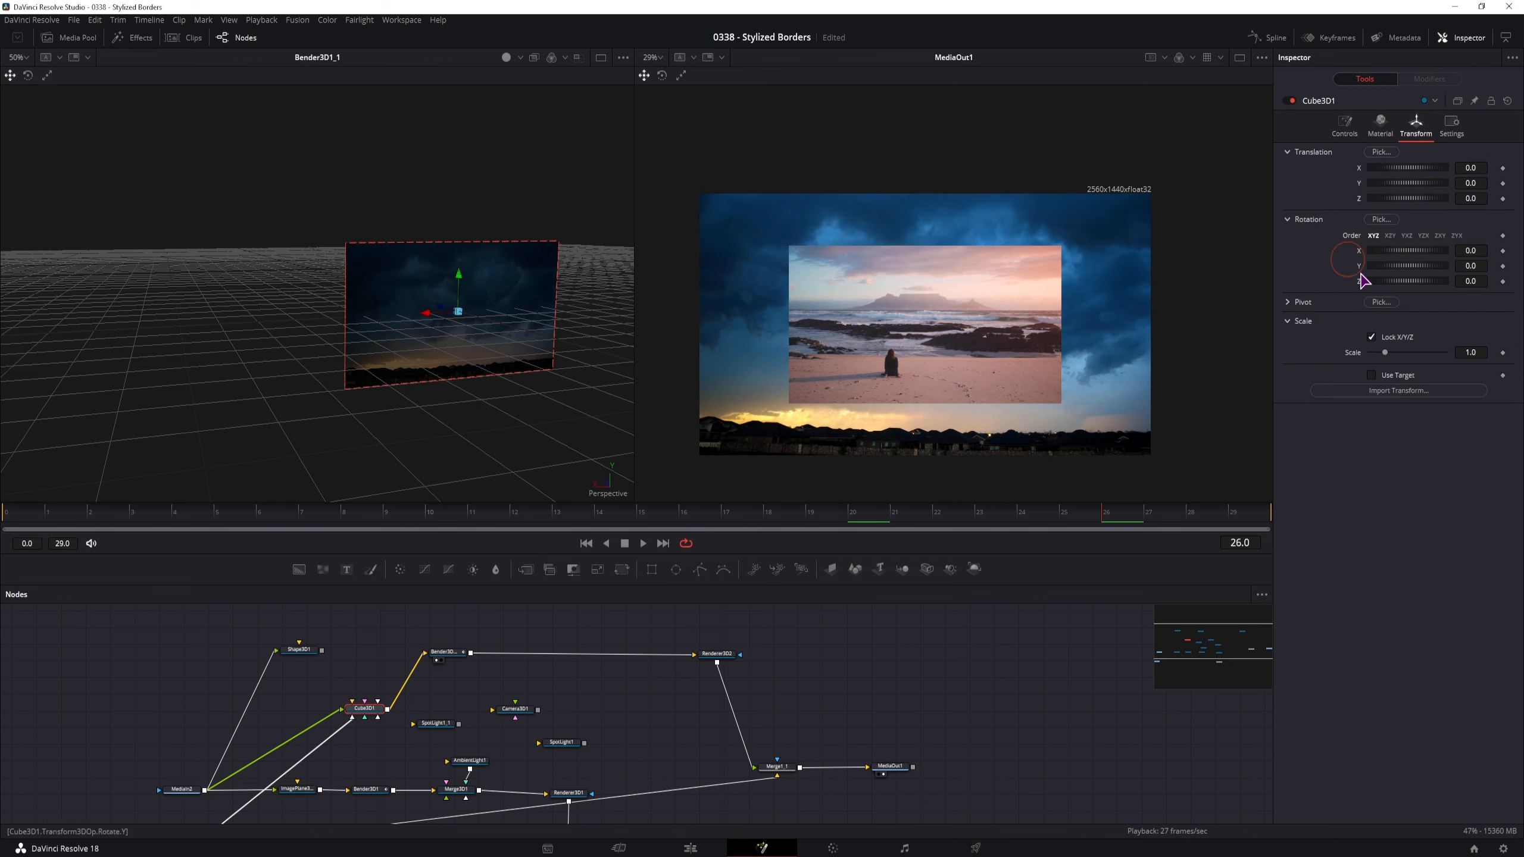
mouse_move(1467, 353)
mouse_down()
mouse_move(1503, 352)
mouse_move(1474, 352)
mouse_up()
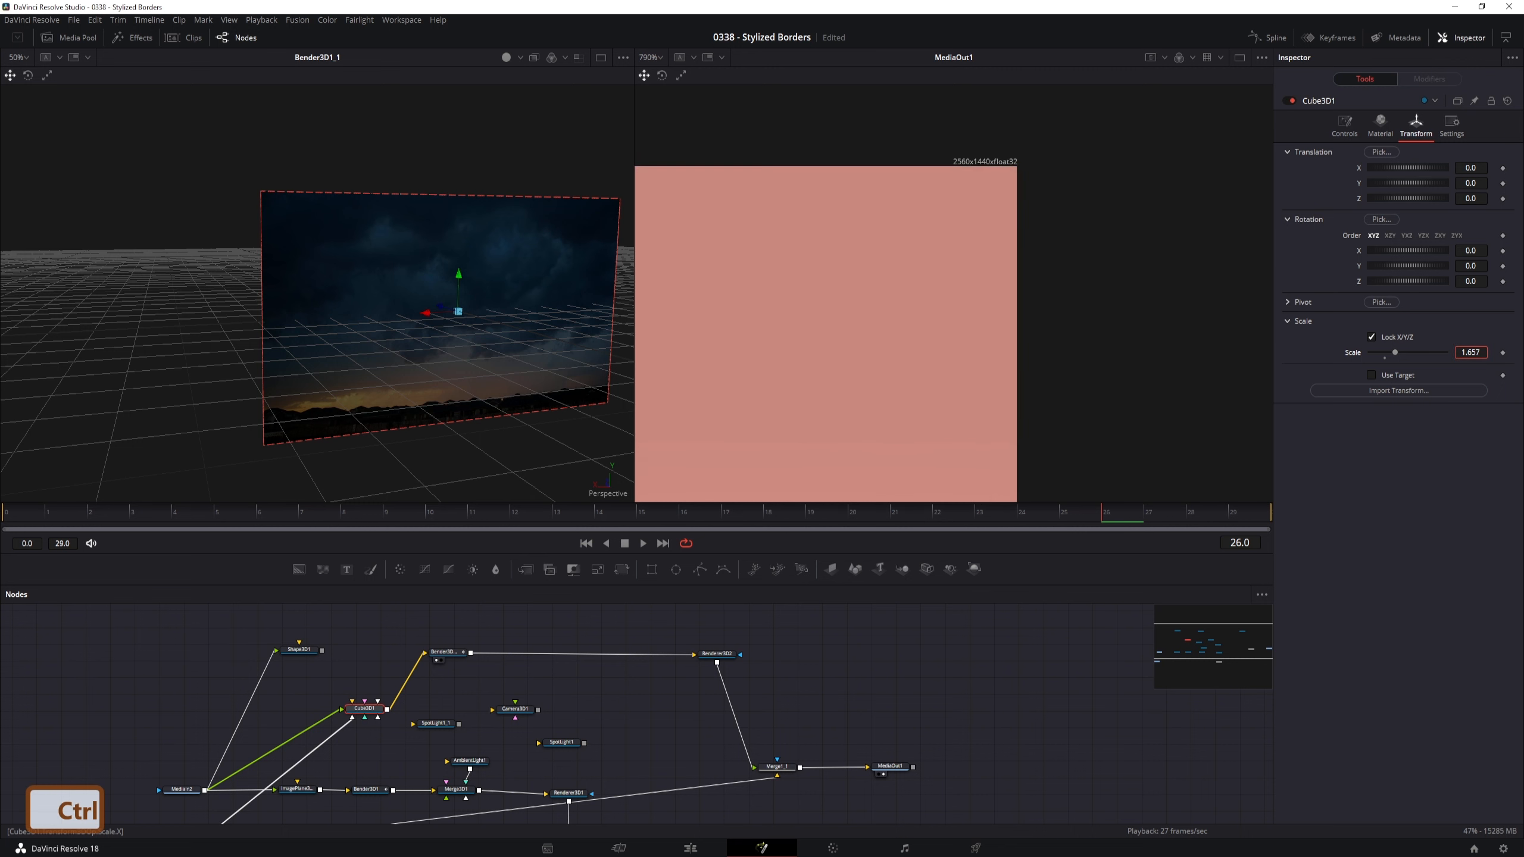
scroll(960, 262, down, 10)
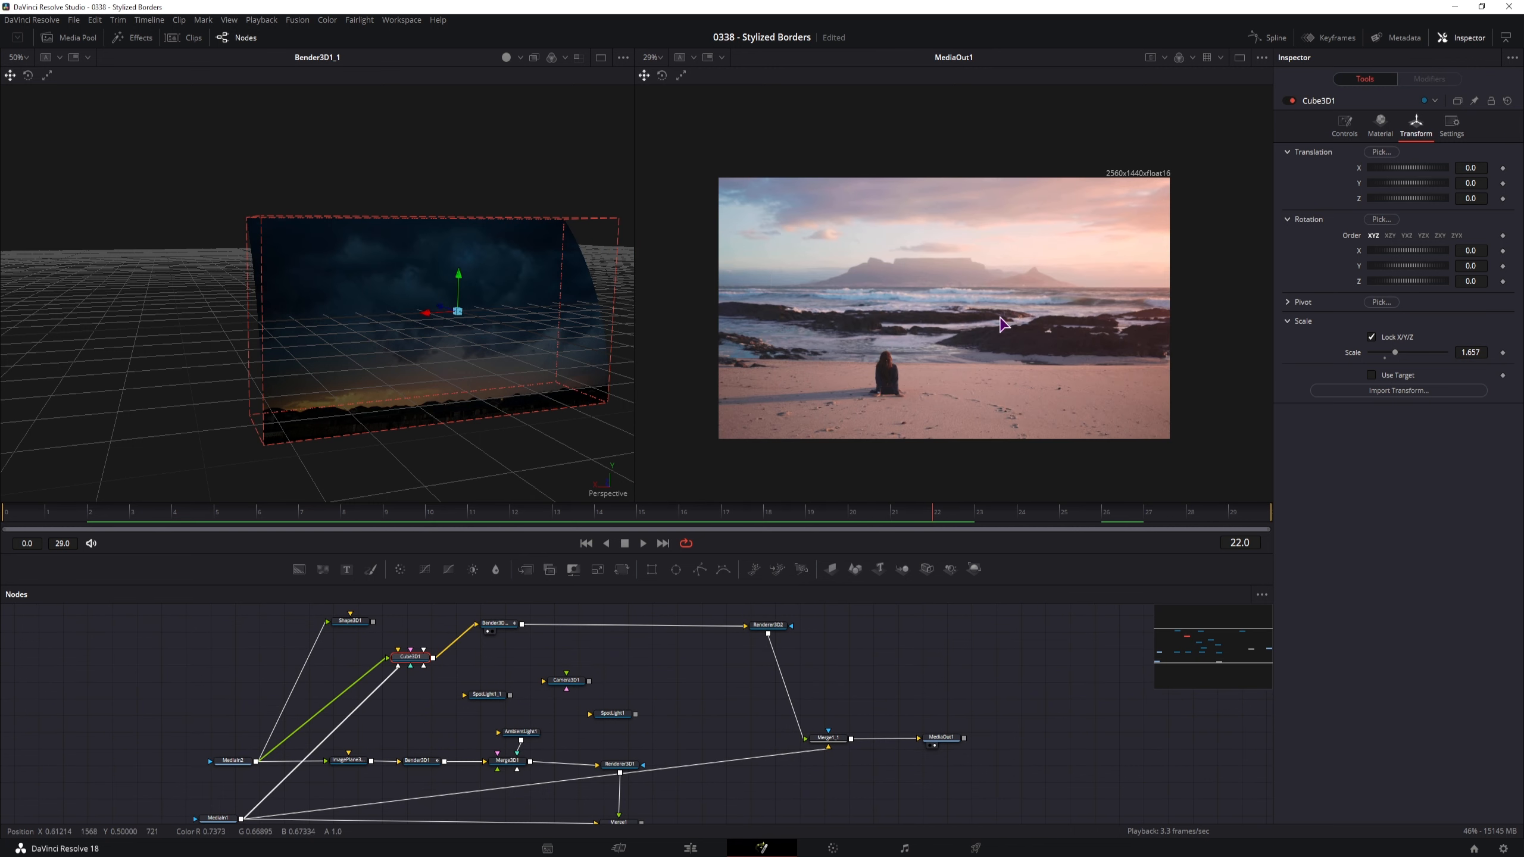
Step: Save the project and purge the cached frames from memory
key(ctrl+s)
right_click(744, 549)
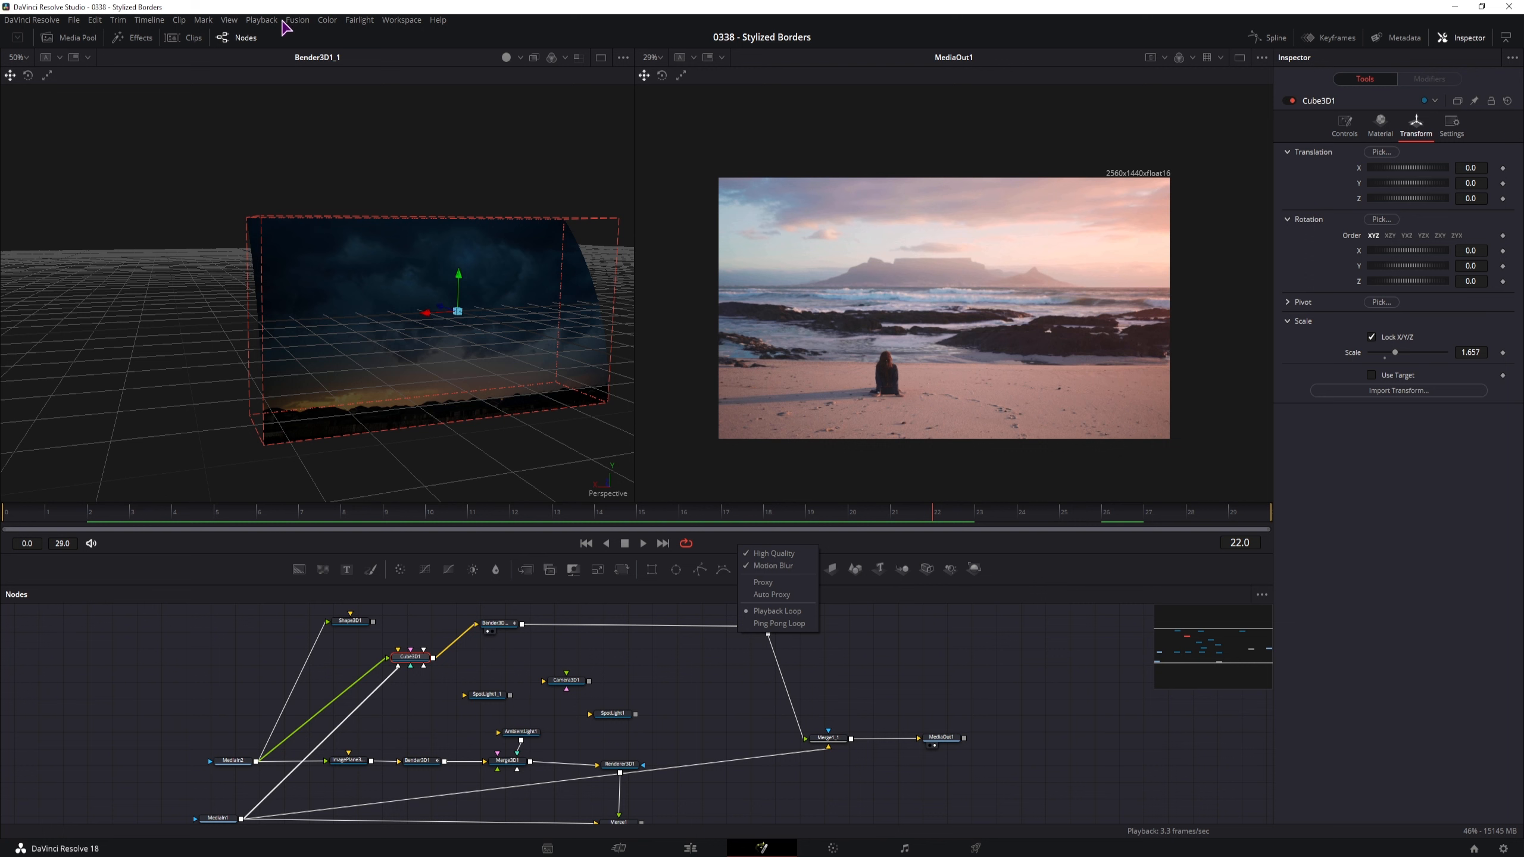
click(264, 20)
mouse_move(303, 69)
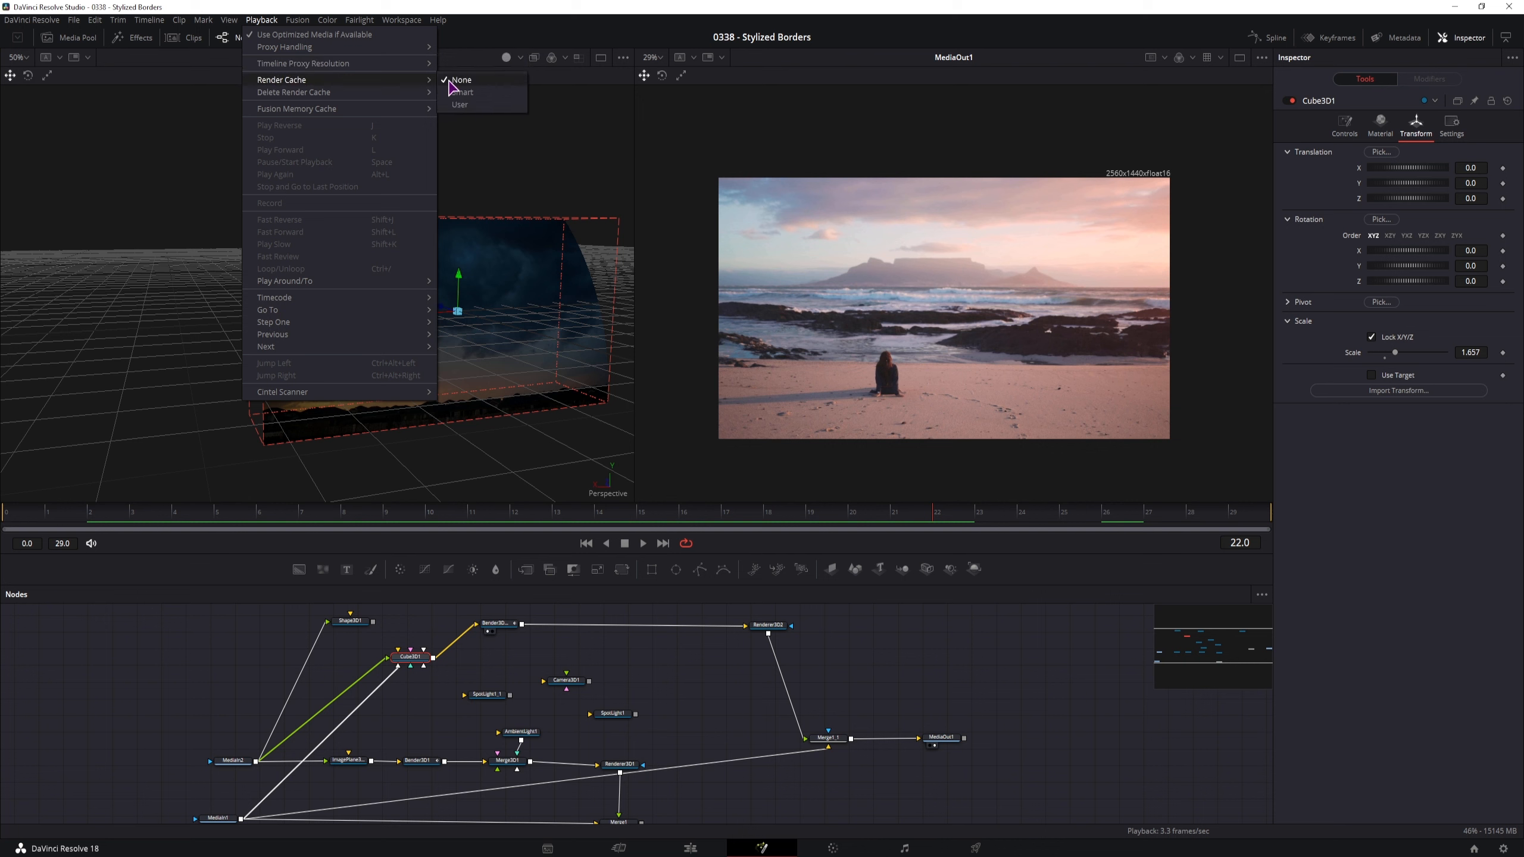
click(1070, 647)
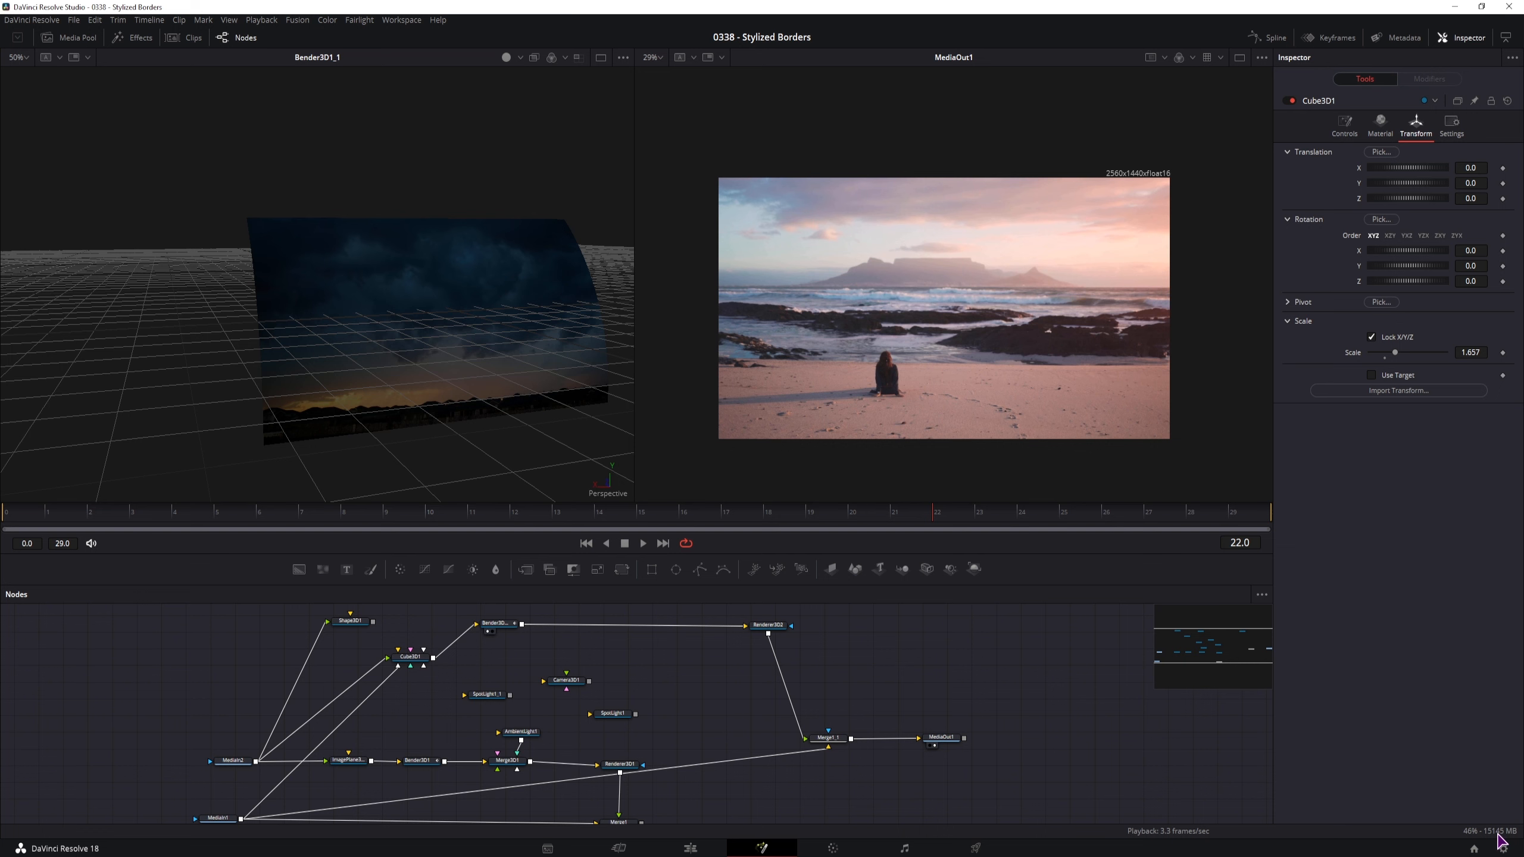
right_click(1482, 839)
click(1464, 843)
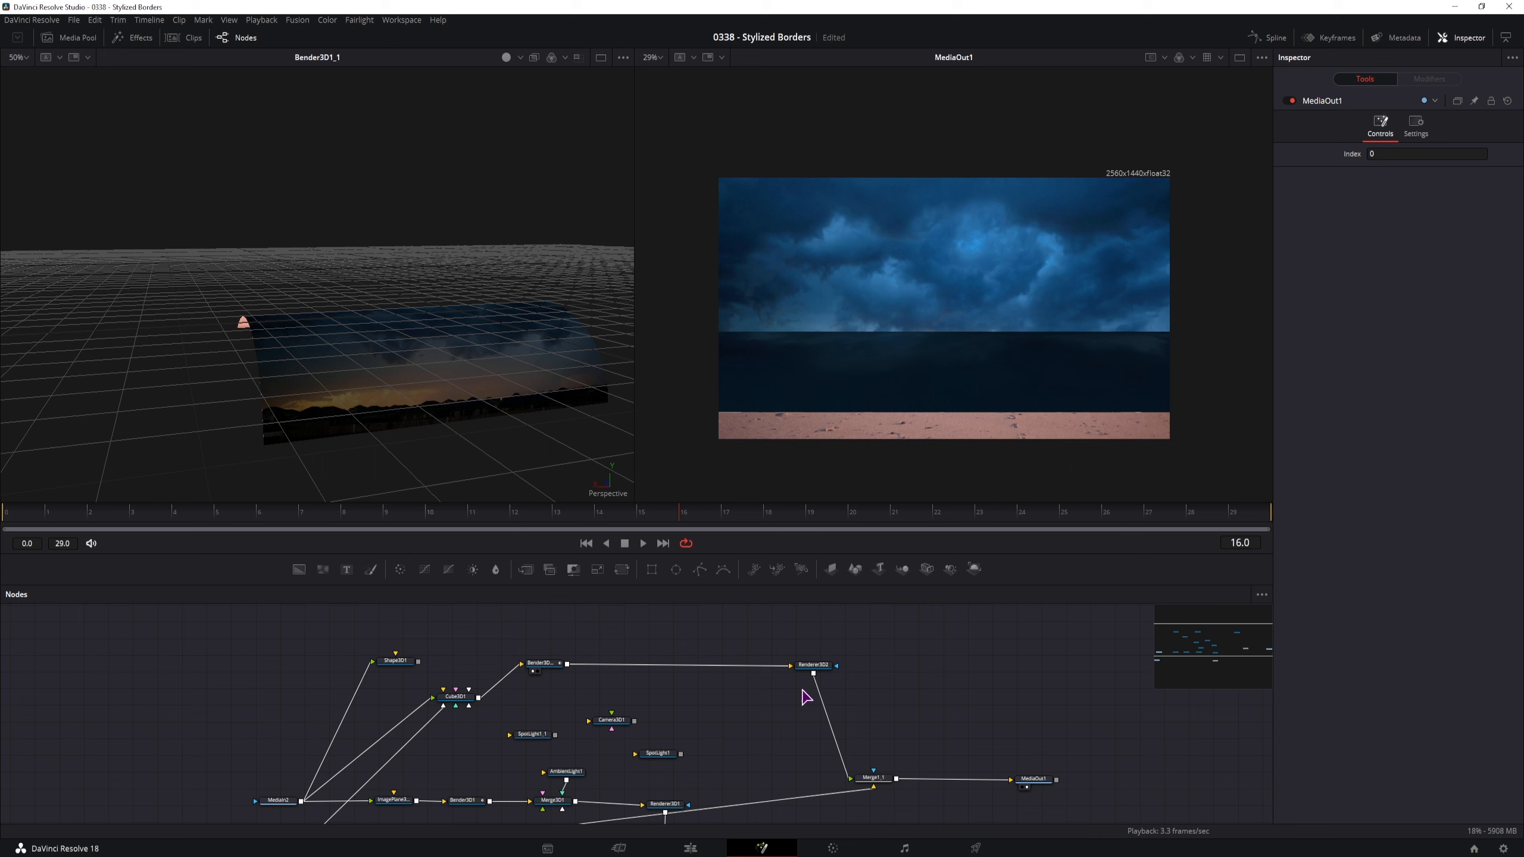
Step: Insert a Drop Shadow before Merge1_1 with strength 1.0, angle 0.0 and blur 0.386, and paste a copy between Renderer3D1 and Merge1
key(ctrl+space)
text(cube)
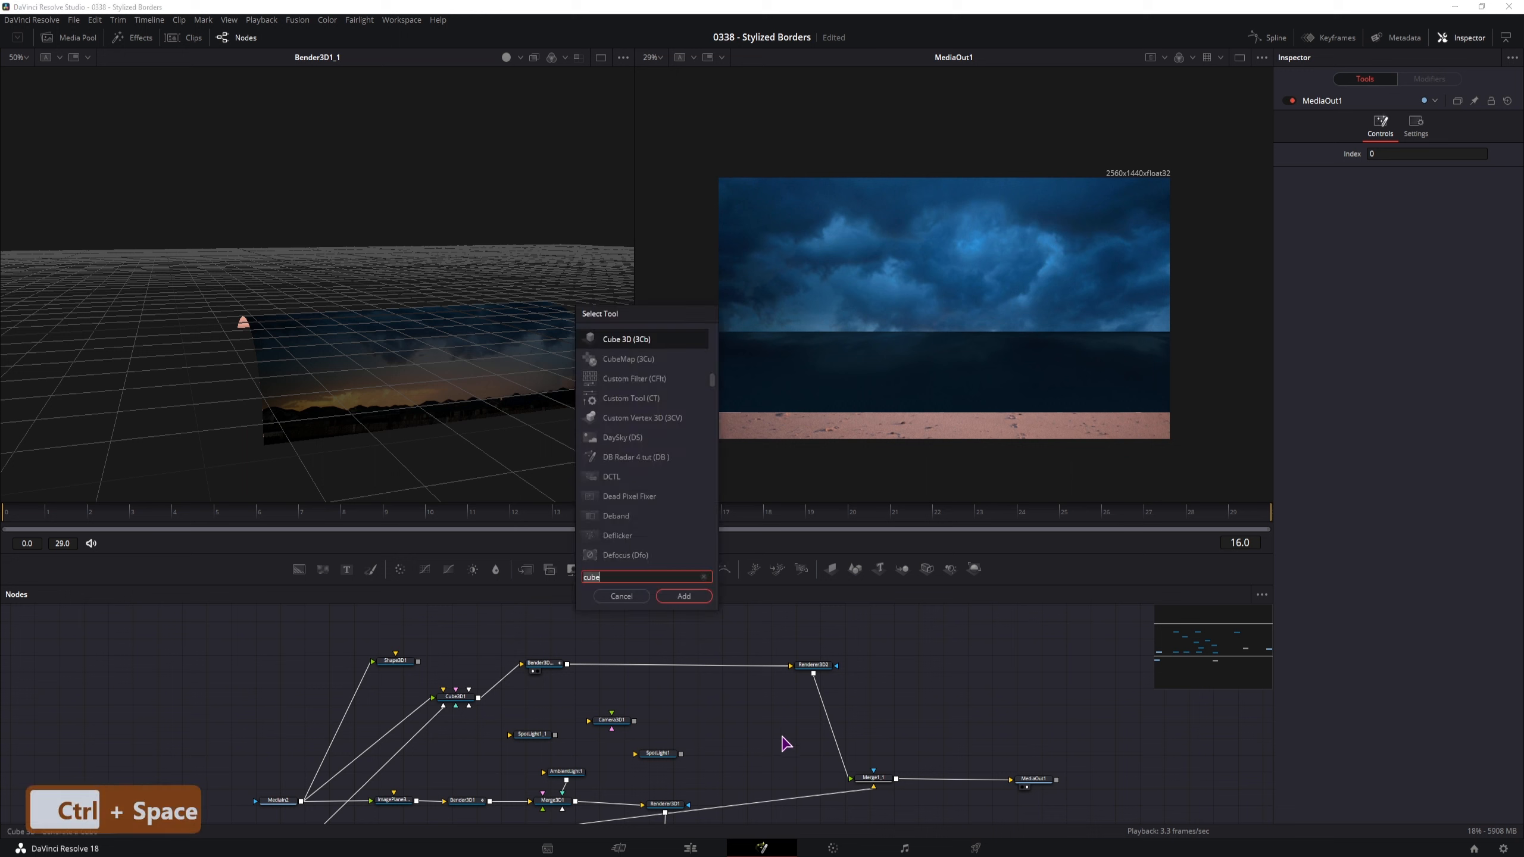
key(BackSpace)
key(BackSpace)
key(BackSpace)
key(BackSpace)
text(shadow)
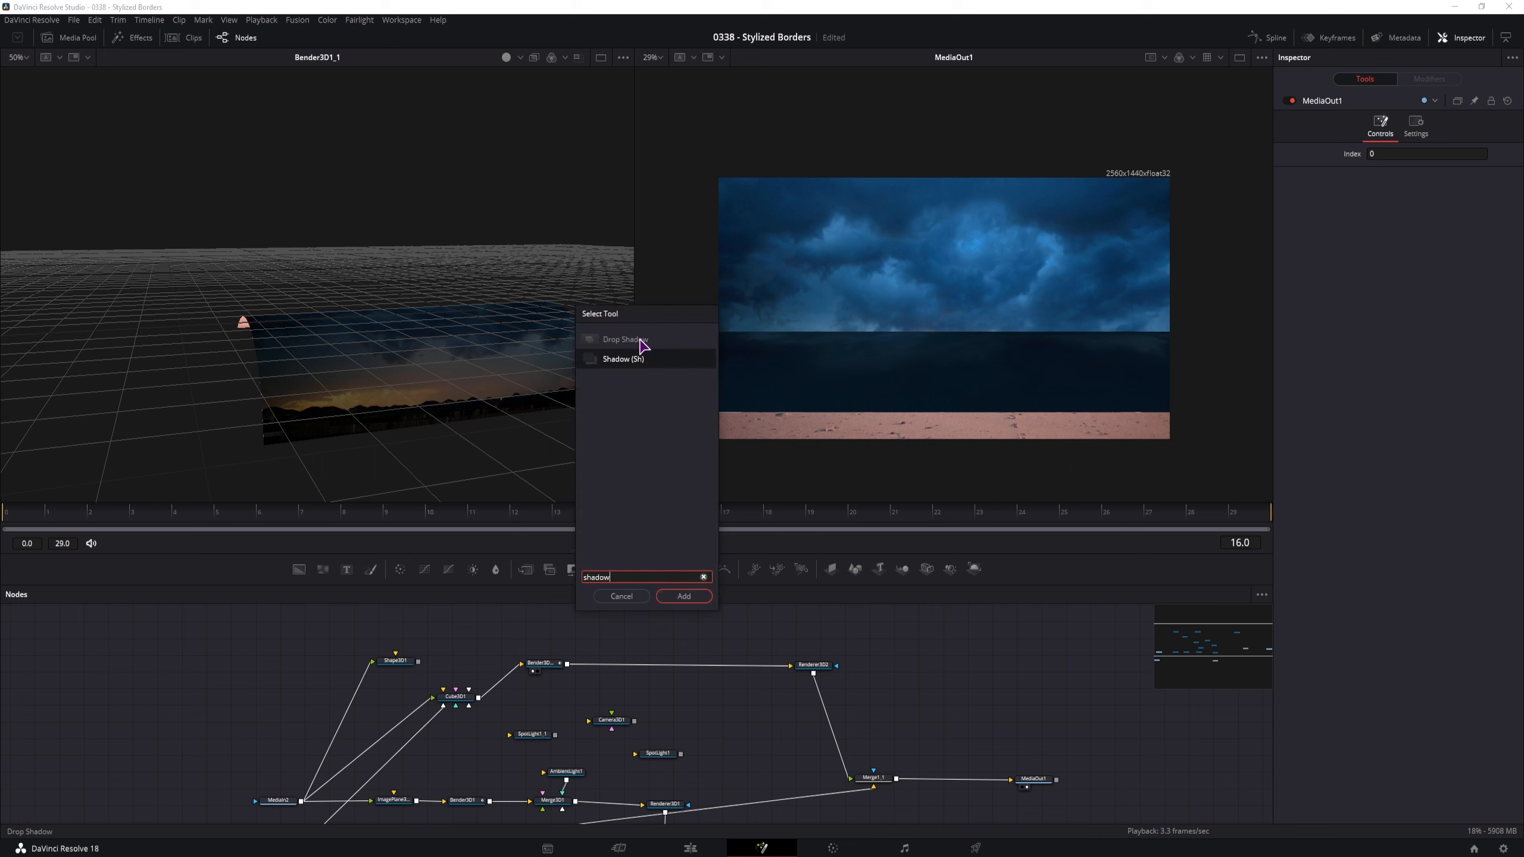
key(Return)
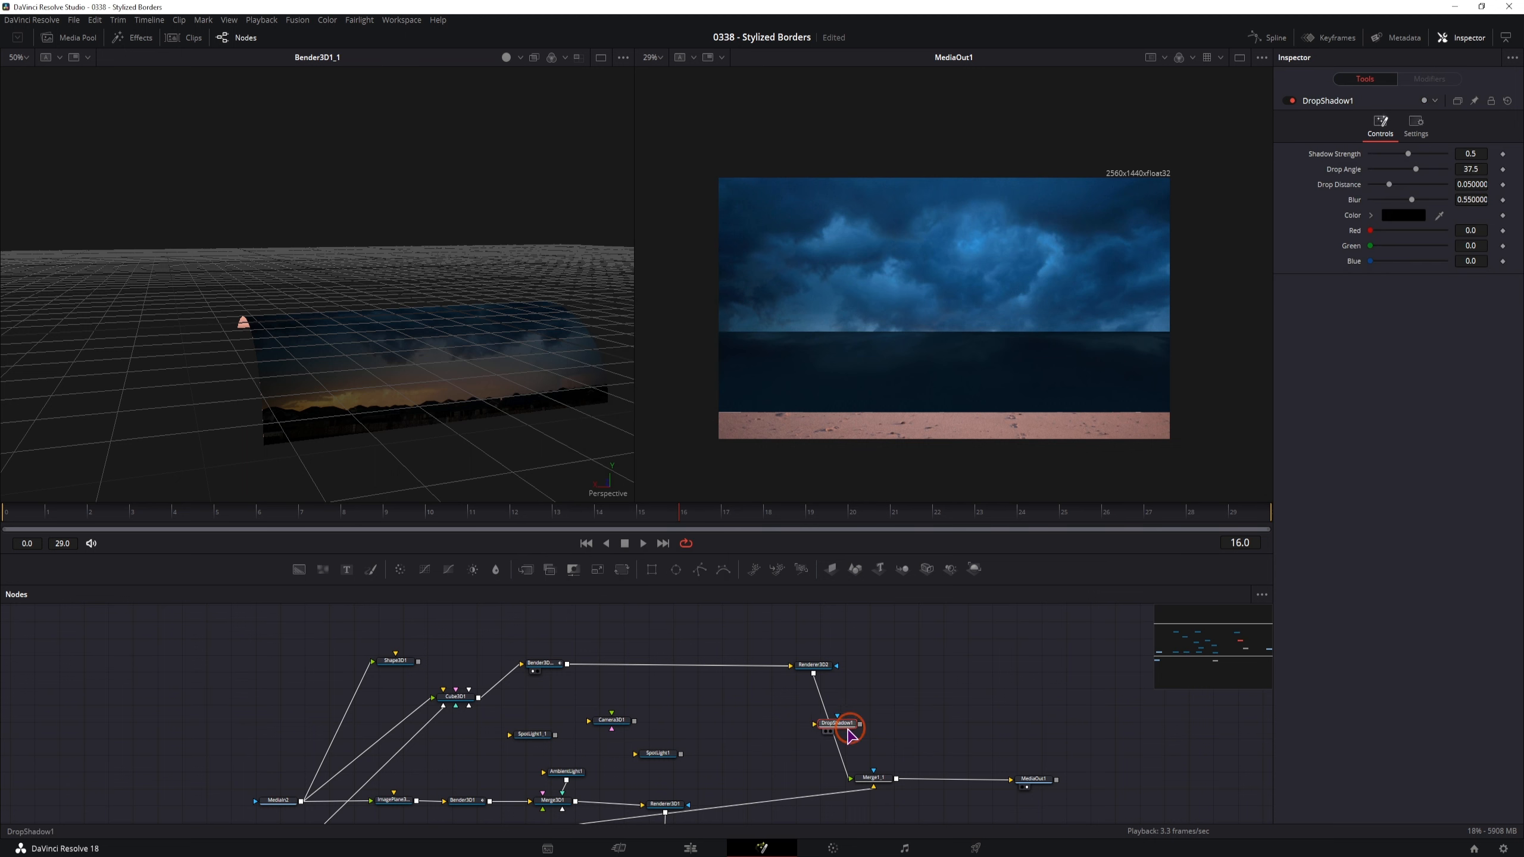
drag(826, 724, 837, 736)
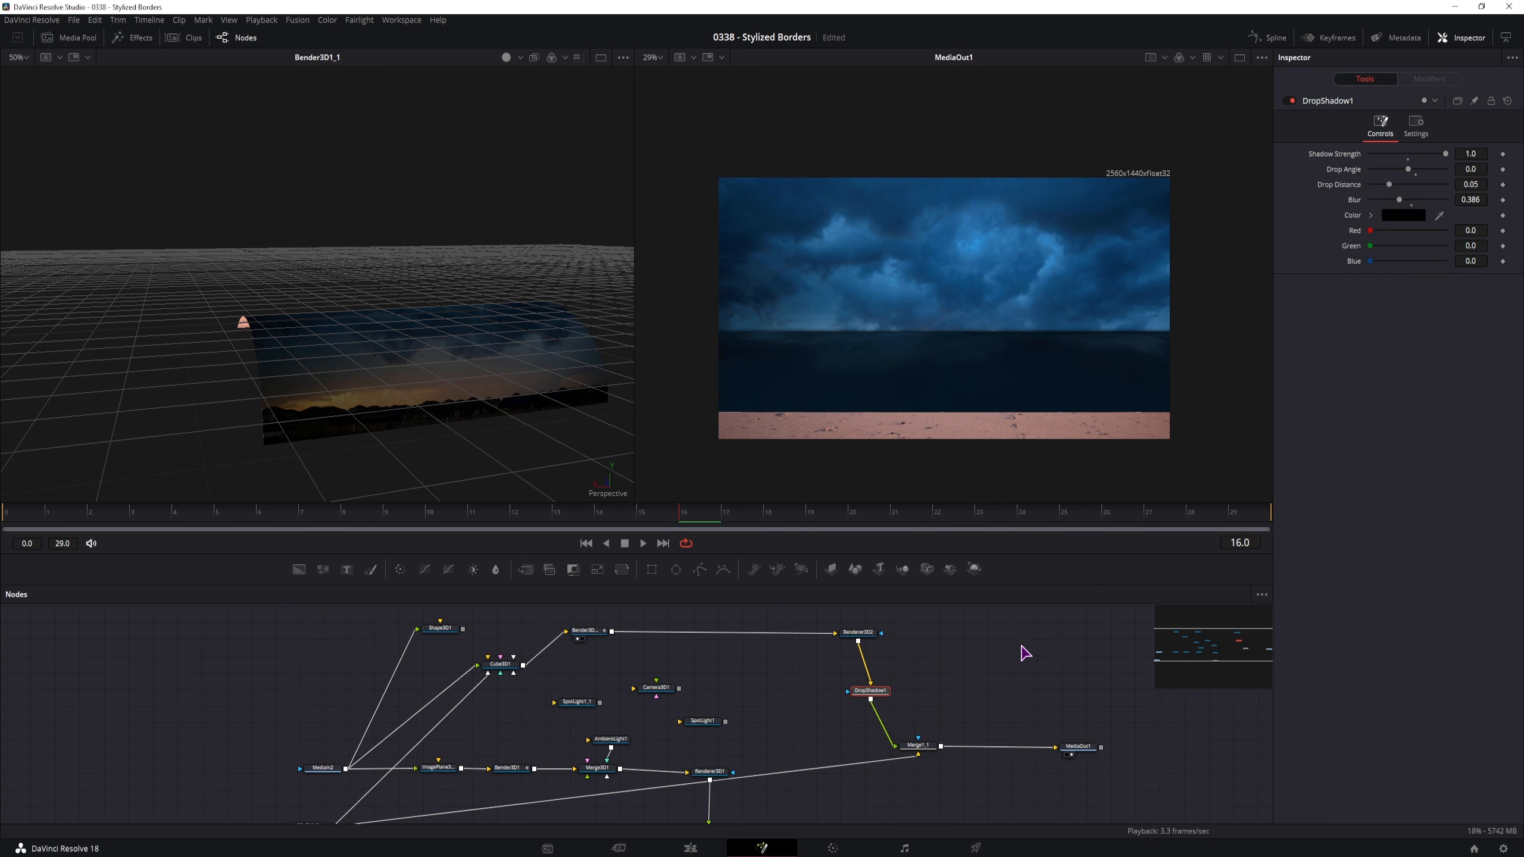
drag(954, 729, 1009, 663)
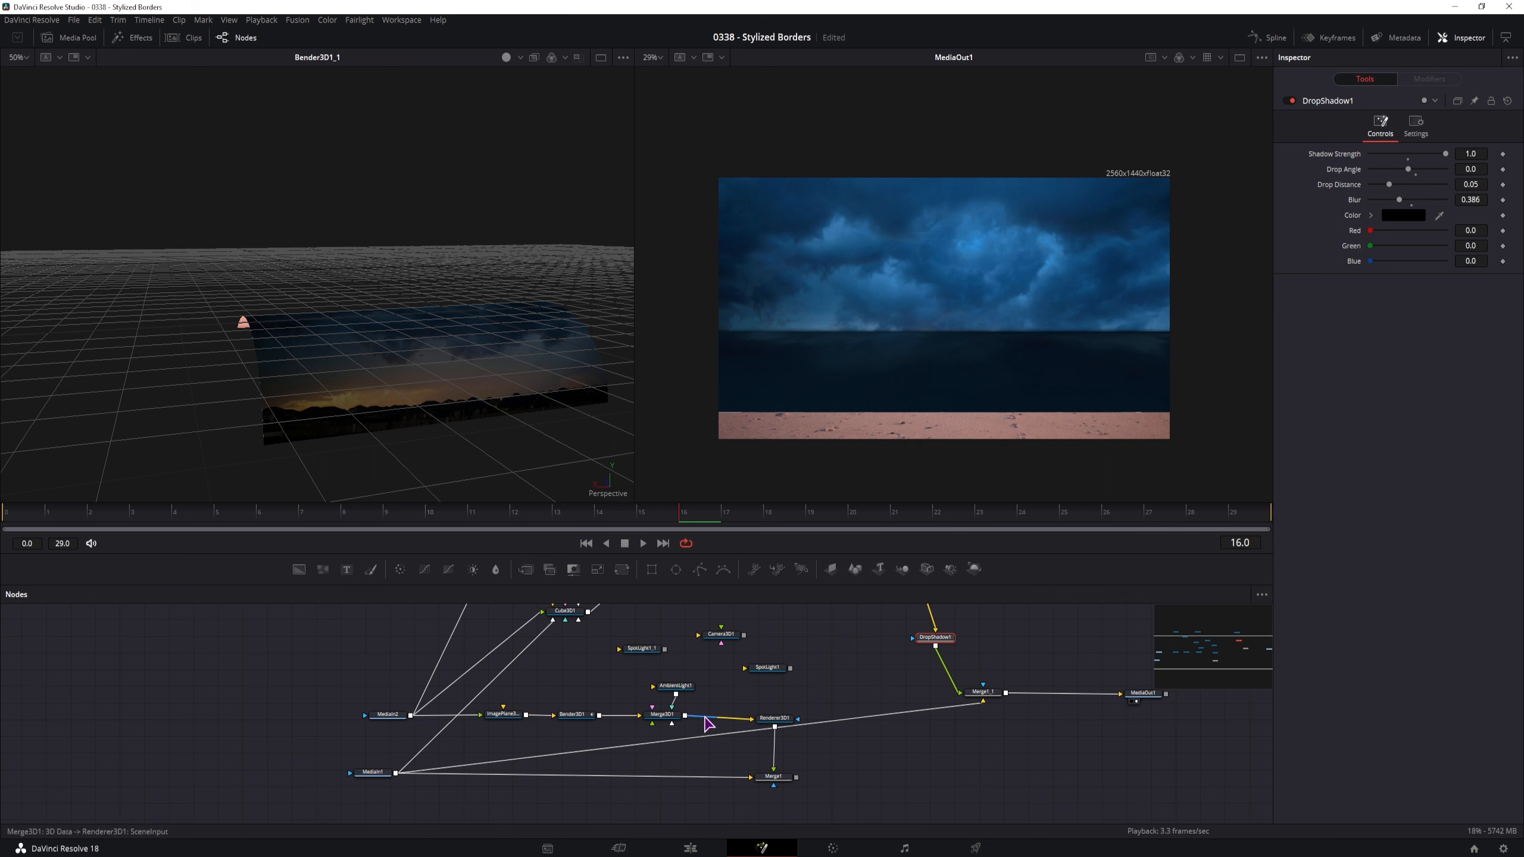
key(ctrl+v)
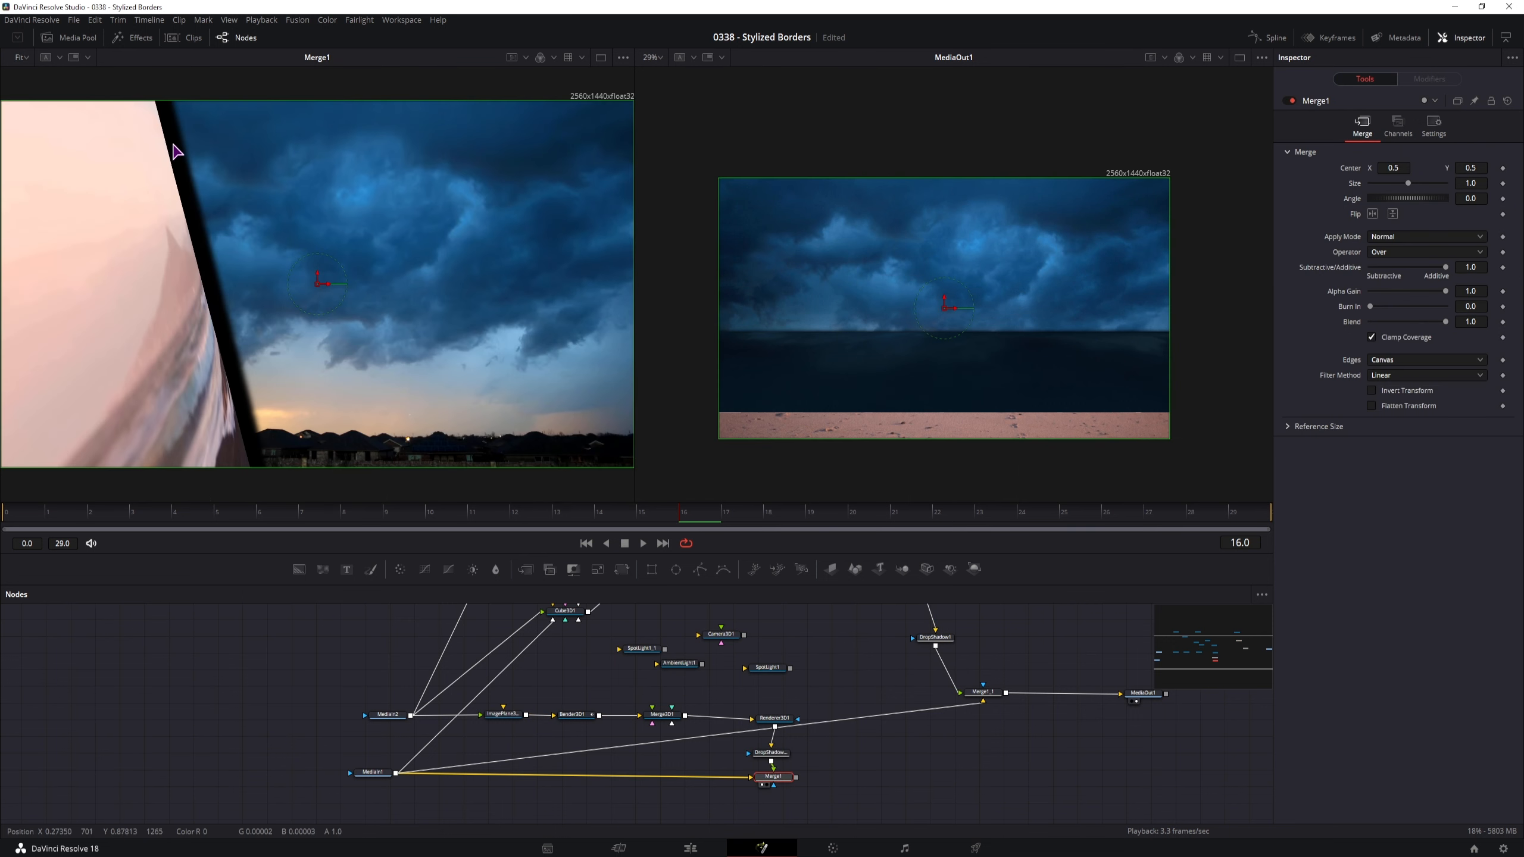
Step: Rotate ImagePlane3D1 to -141.7 on Z and set the pasted drop shadow's distance to 0.0
click(657, 715)
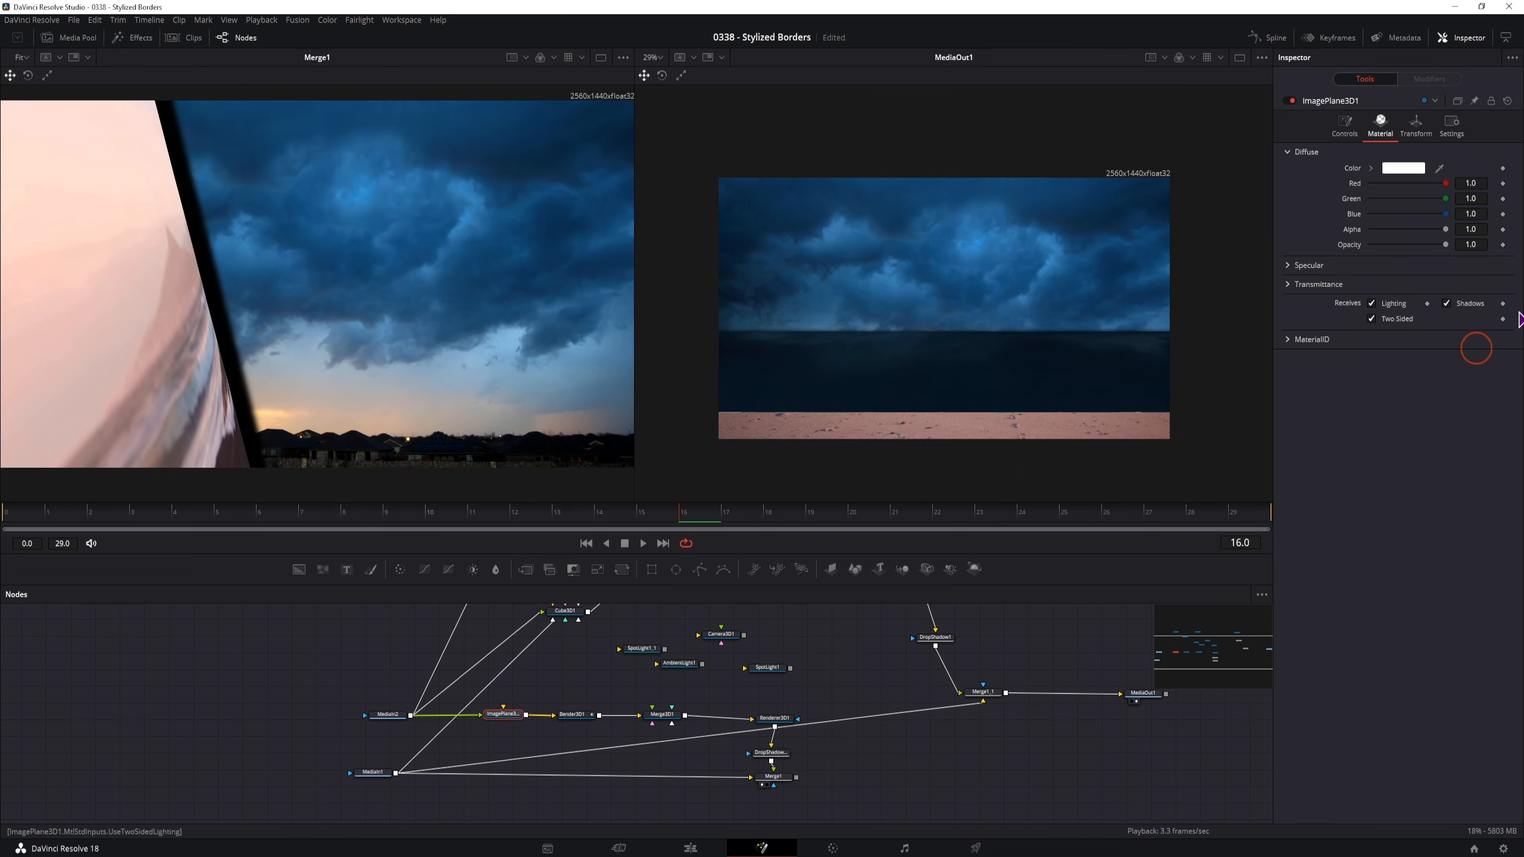
click(1416, 126)
click(1487, 280)
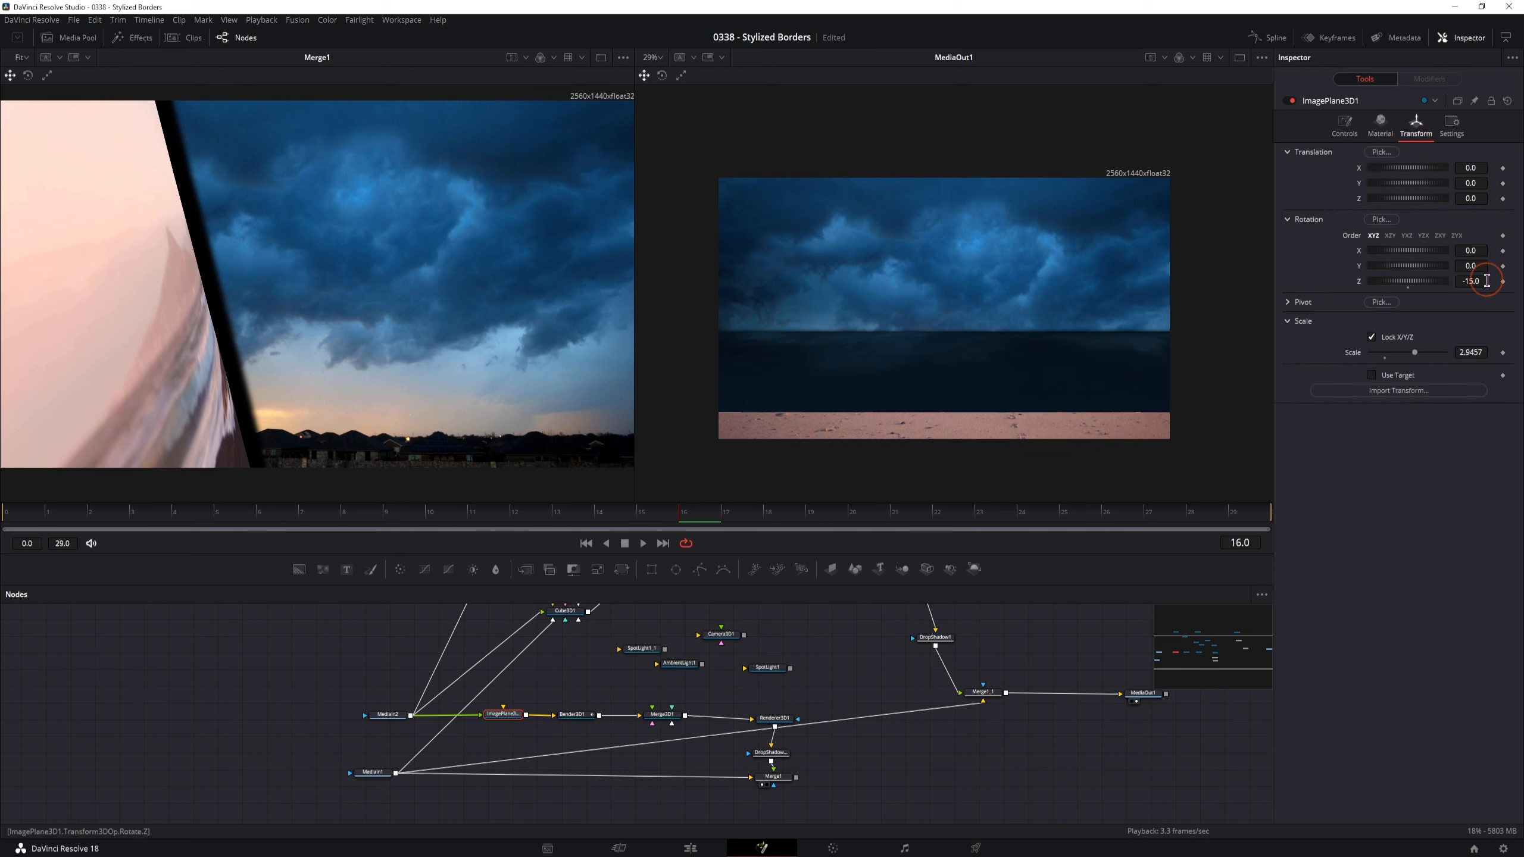
drag(1474, 282, 1383, 281)
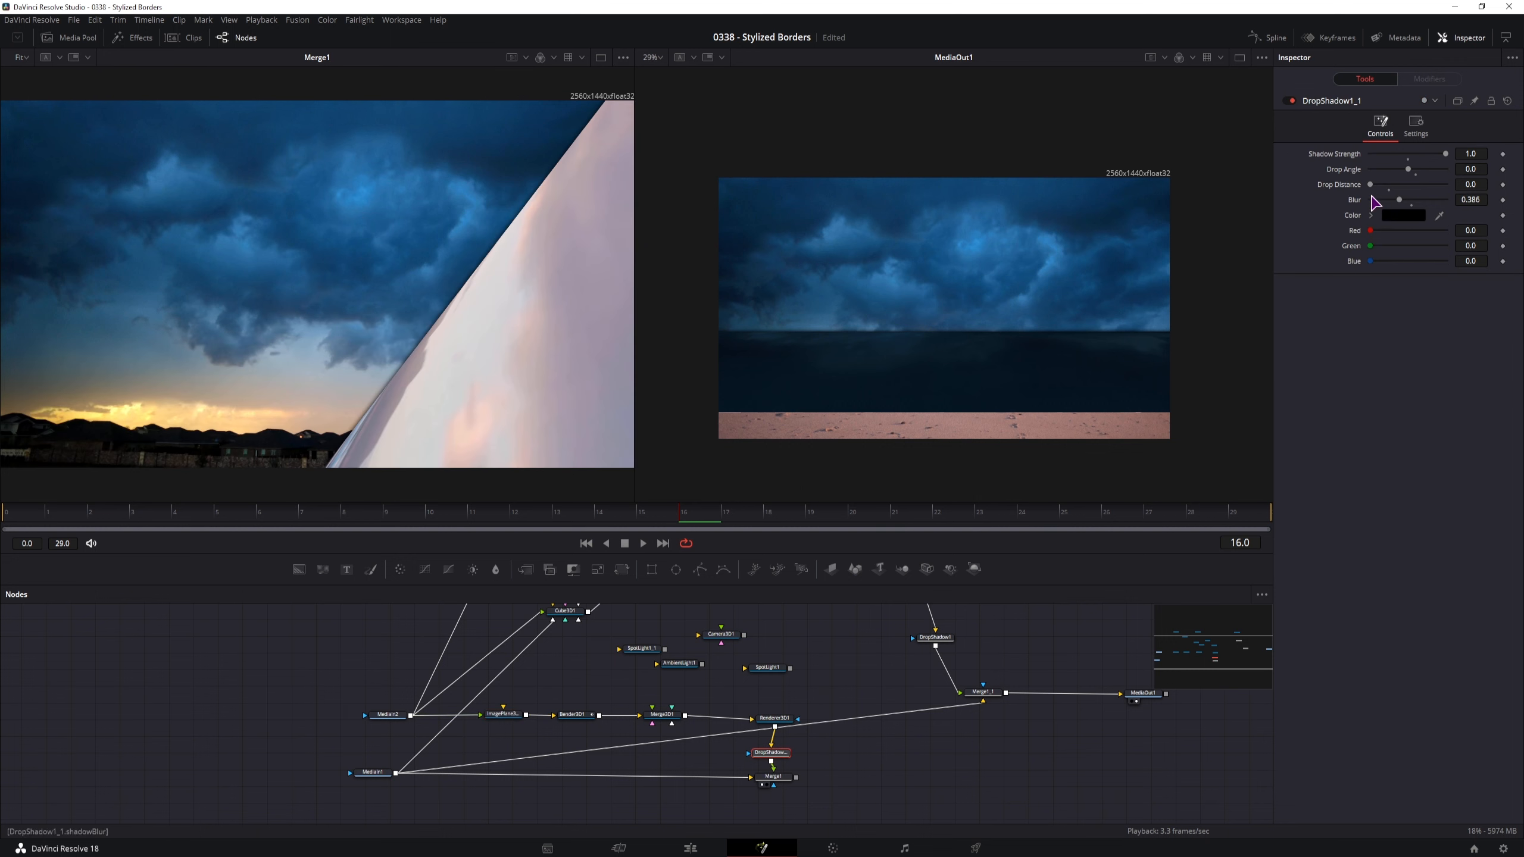
drag(1370, 186, 1326, 187)
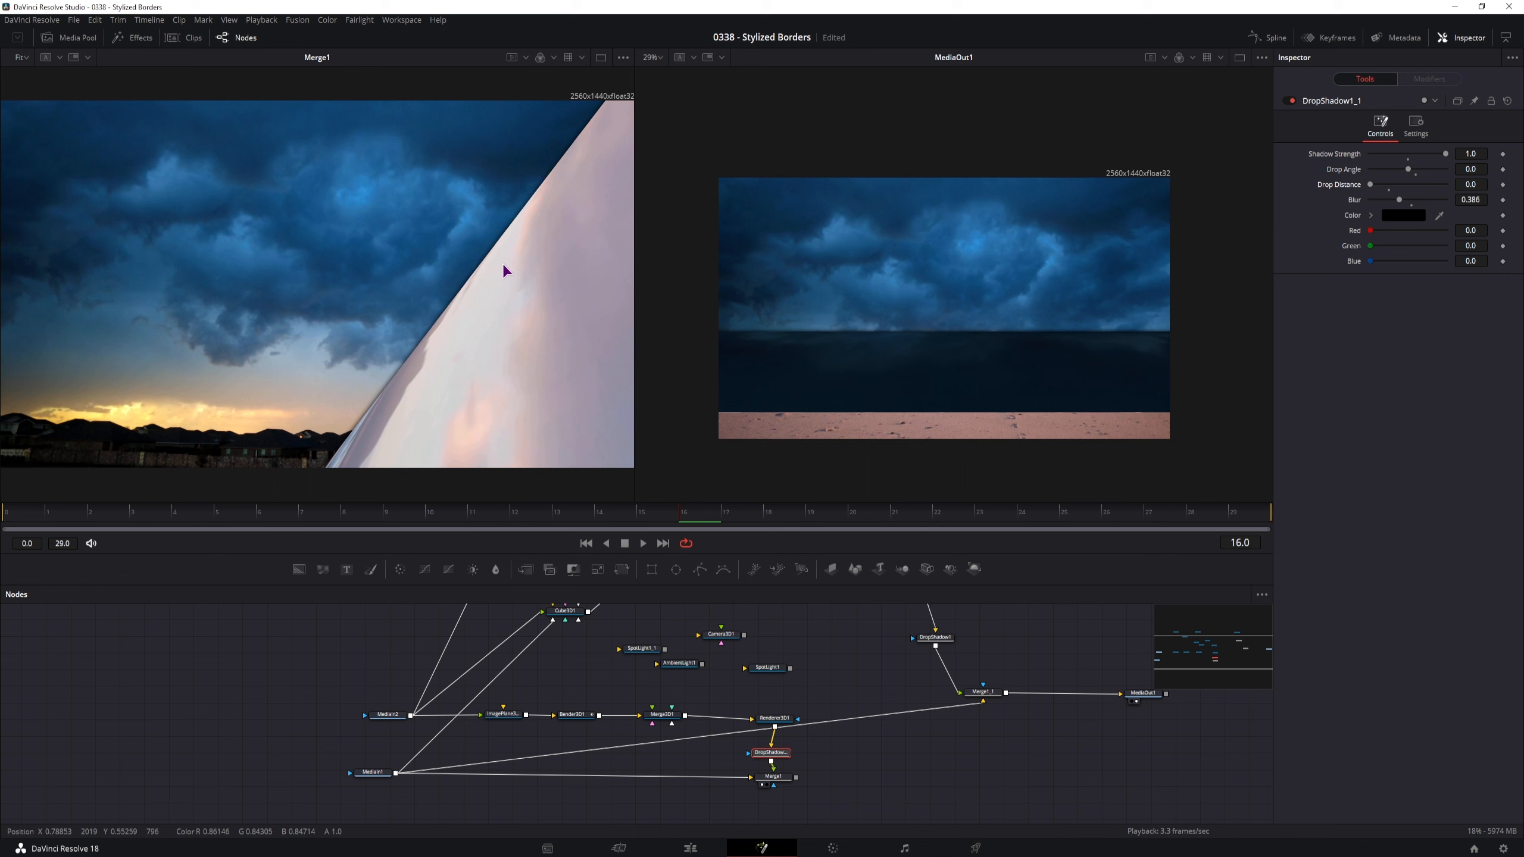
Step: Set ImagePlane3D1's Z rotation to -350.2
click(503, 714)
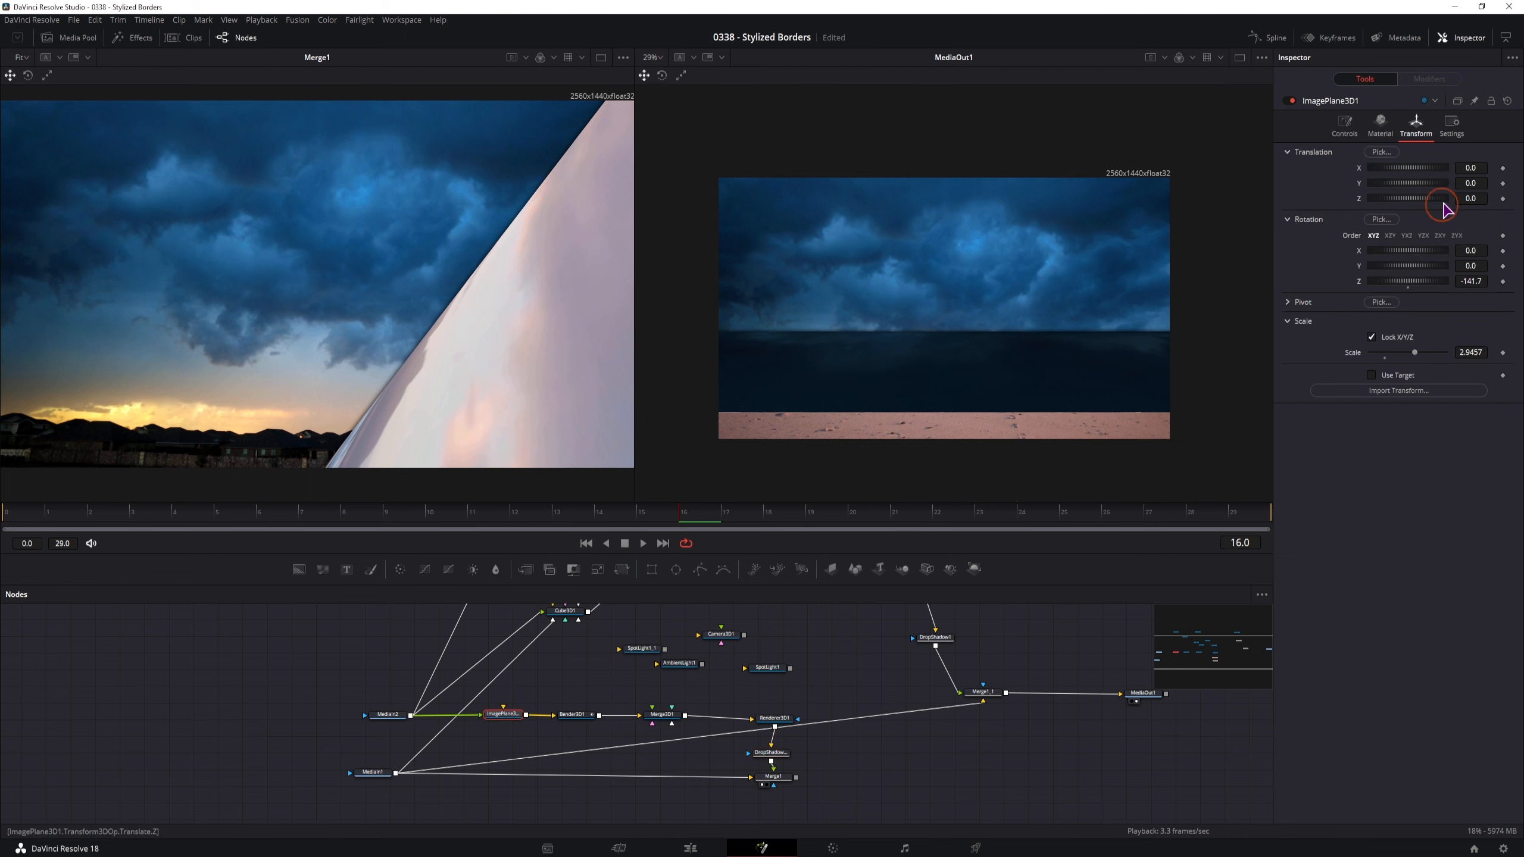
click(1468, 281)
drag(1468, 281, 234, 294)
Step: Feed Merge1 into MediaOut1, placed beside it, and detach Merge1_1, Shape3D1 and Cube3D1 from the media inputs
click(935, 637)
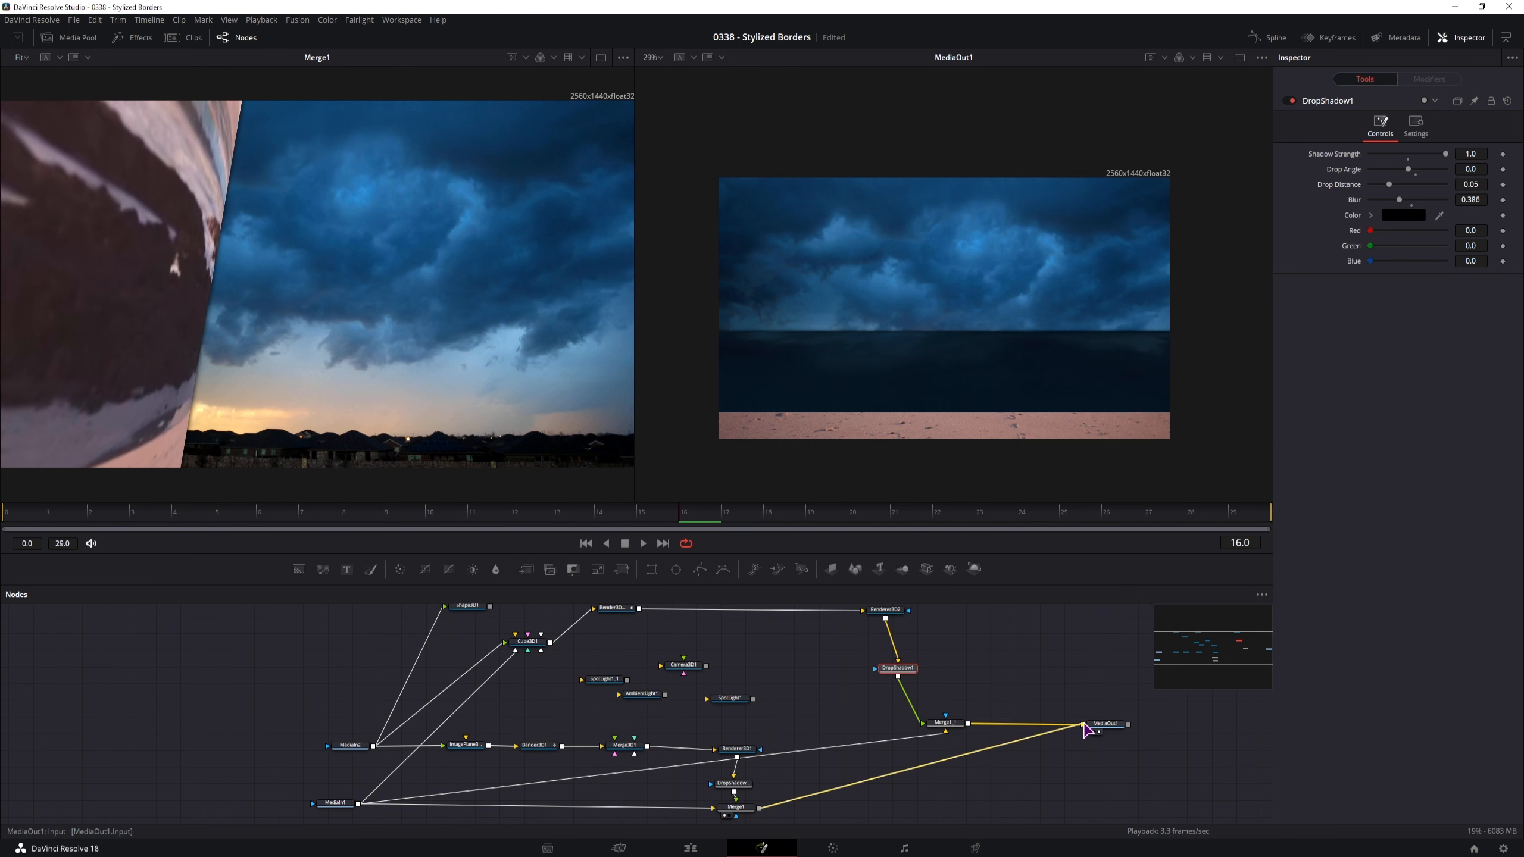
drag(1087, 730, 1084, 726)
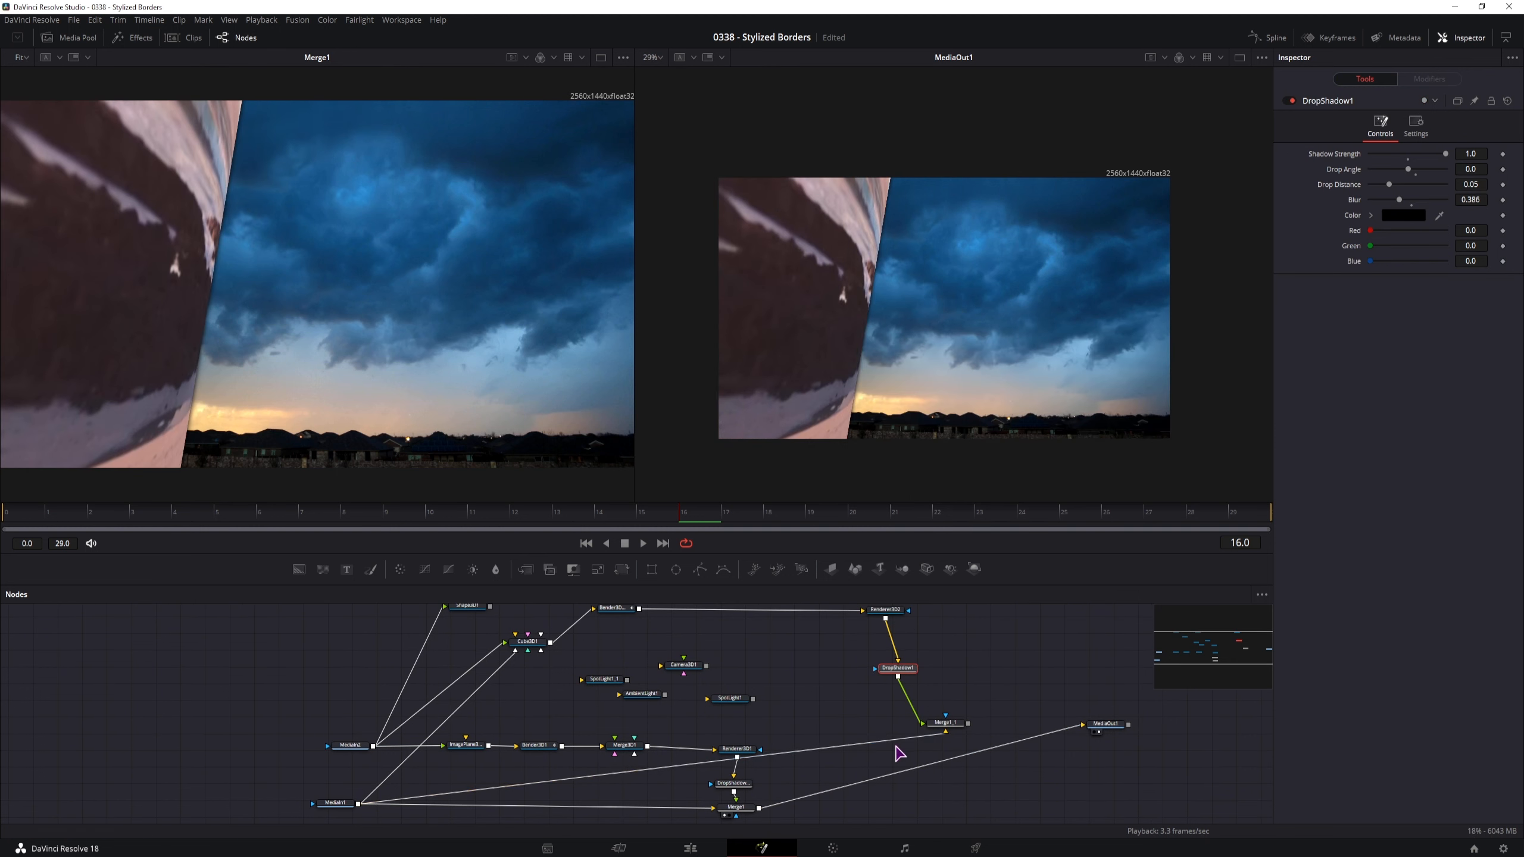
drag(946, 722, 956, 677)
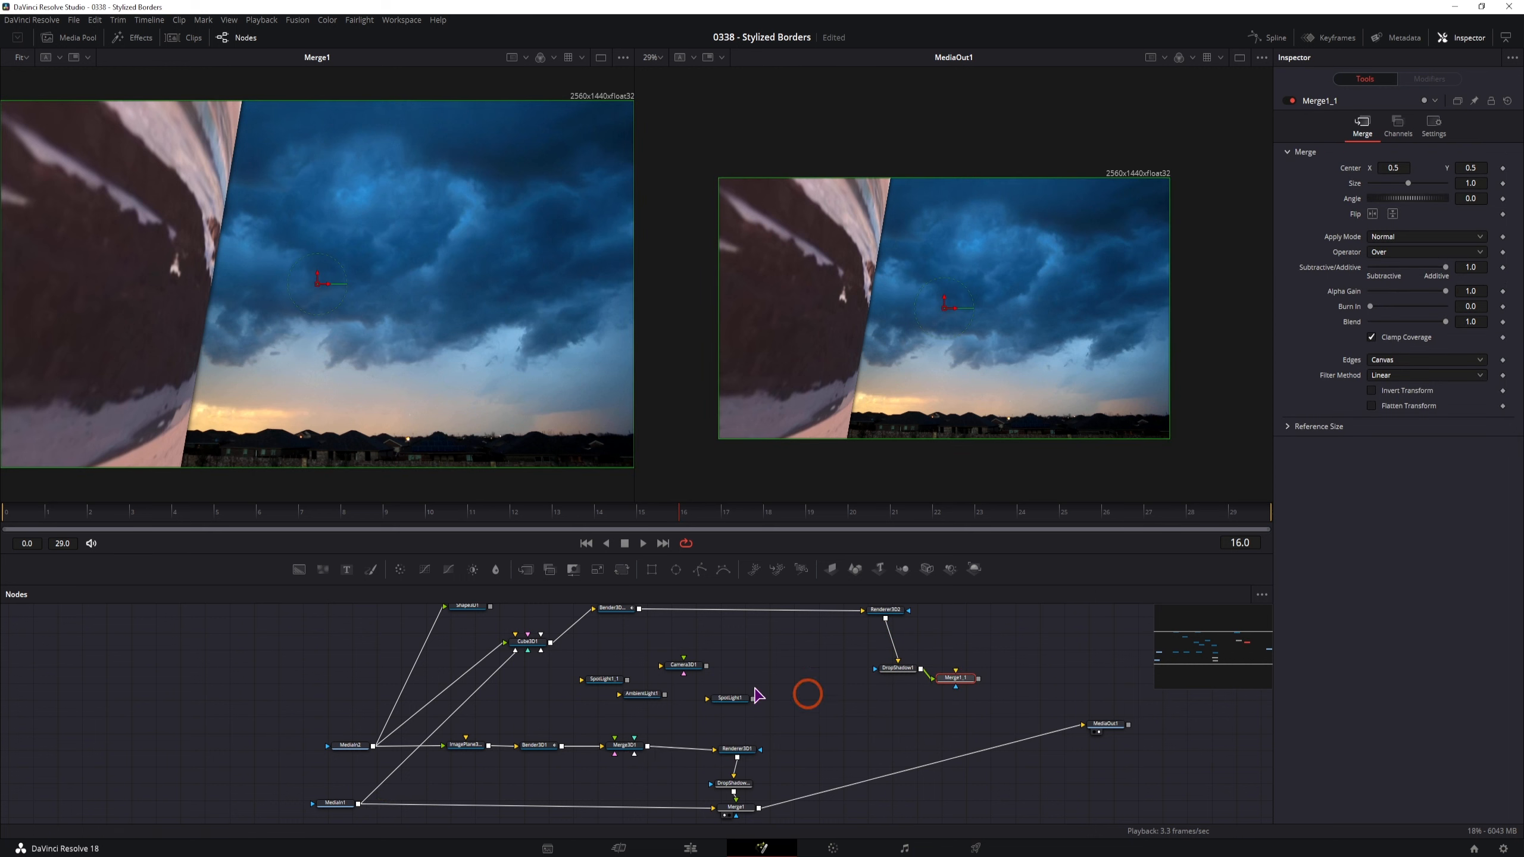
click(807, 693)
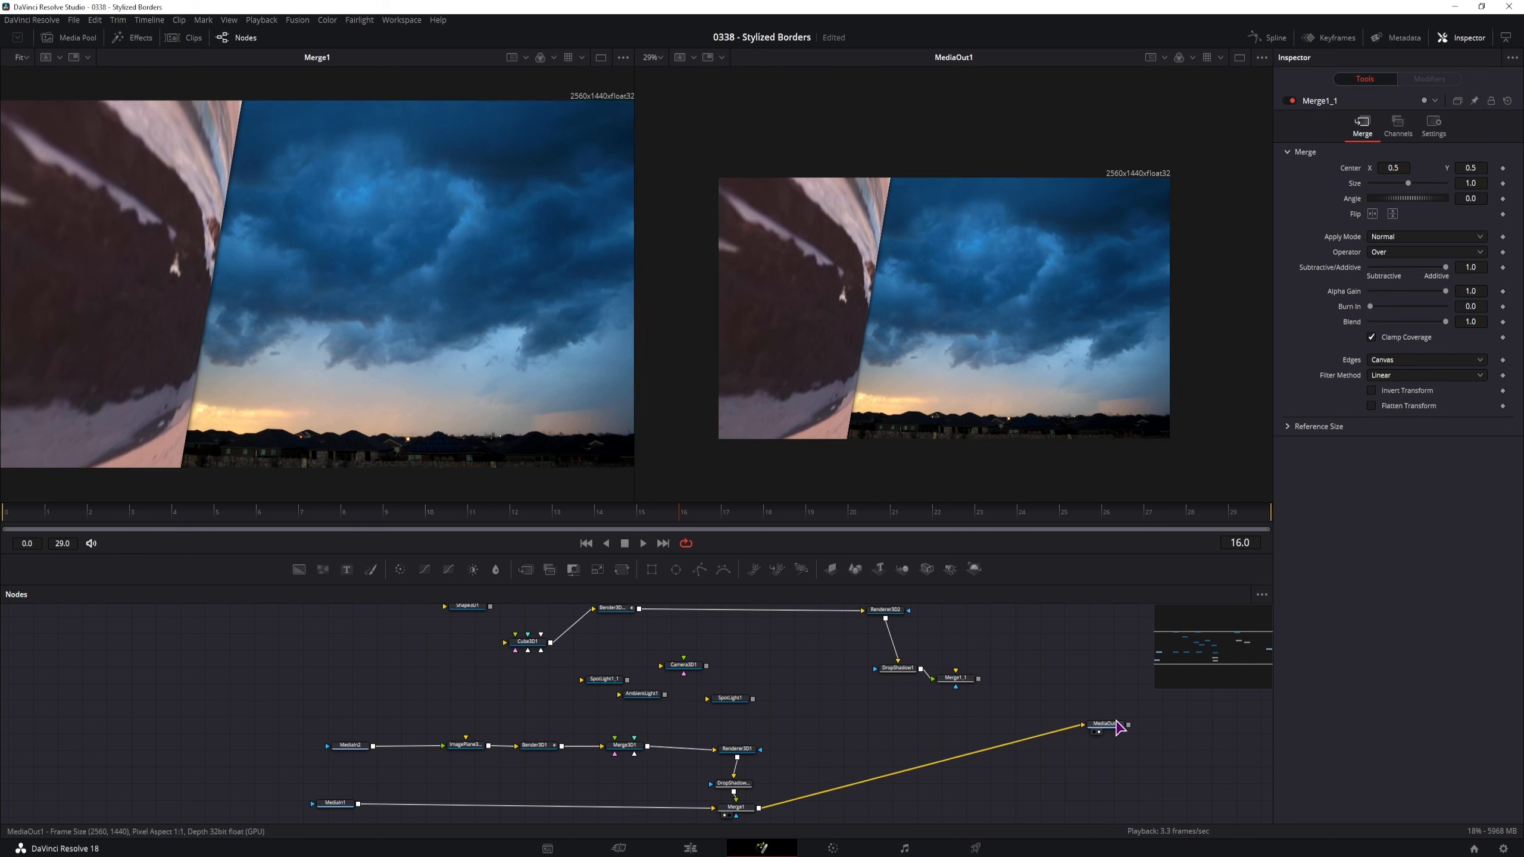
drag(1106, 725, 912, 805)
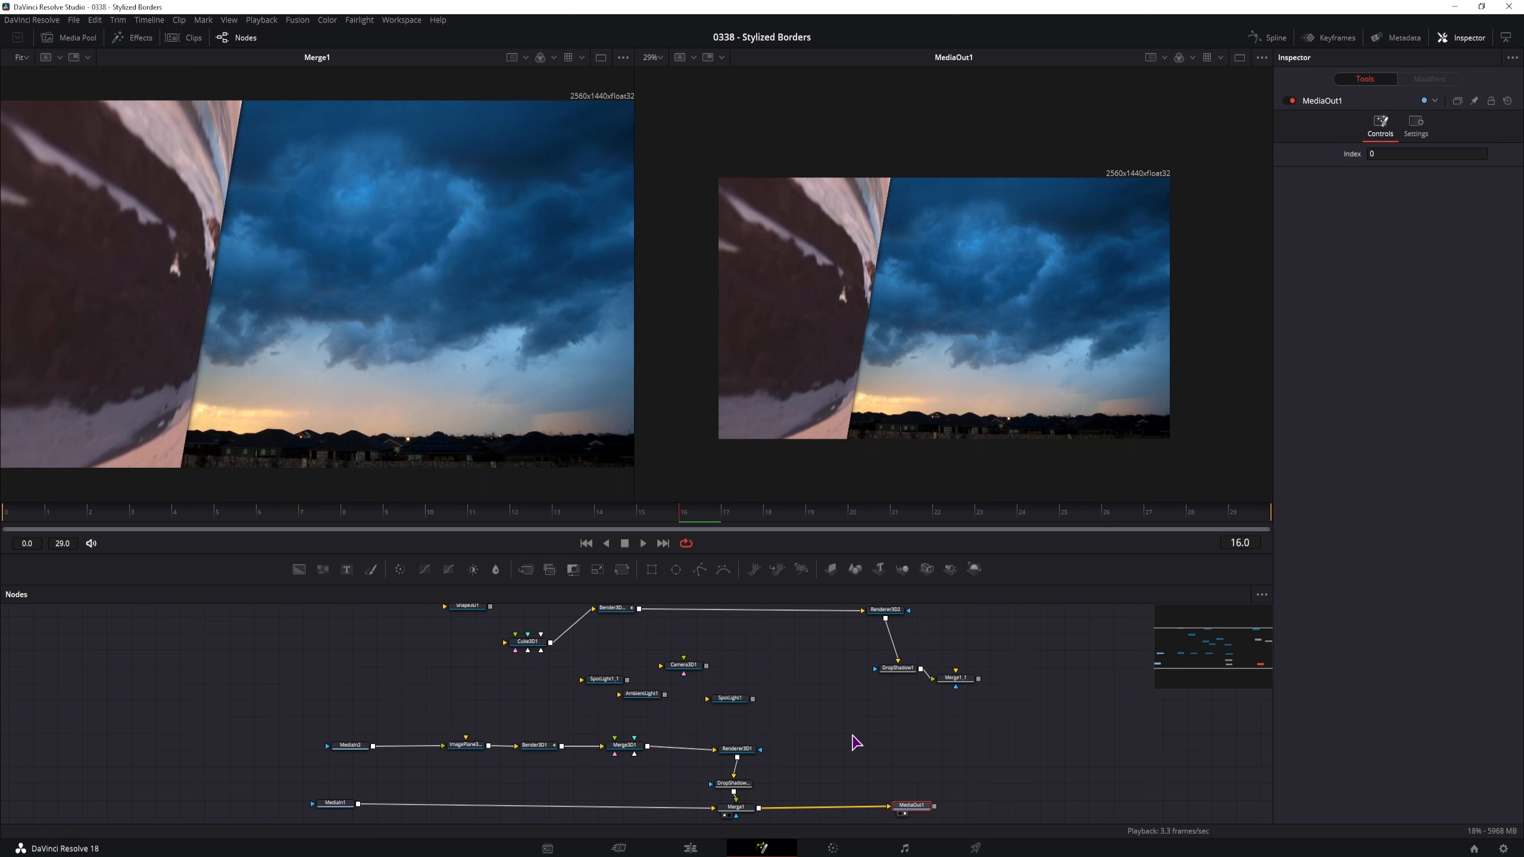
Step: Start a Macrofesto macro from the selected node chain running from ImagePlane3D1 through Merge1
scroll(853, 738, down, 3)
drag(396, 776, 810, 637)
scroll(824, 685, up, 2)
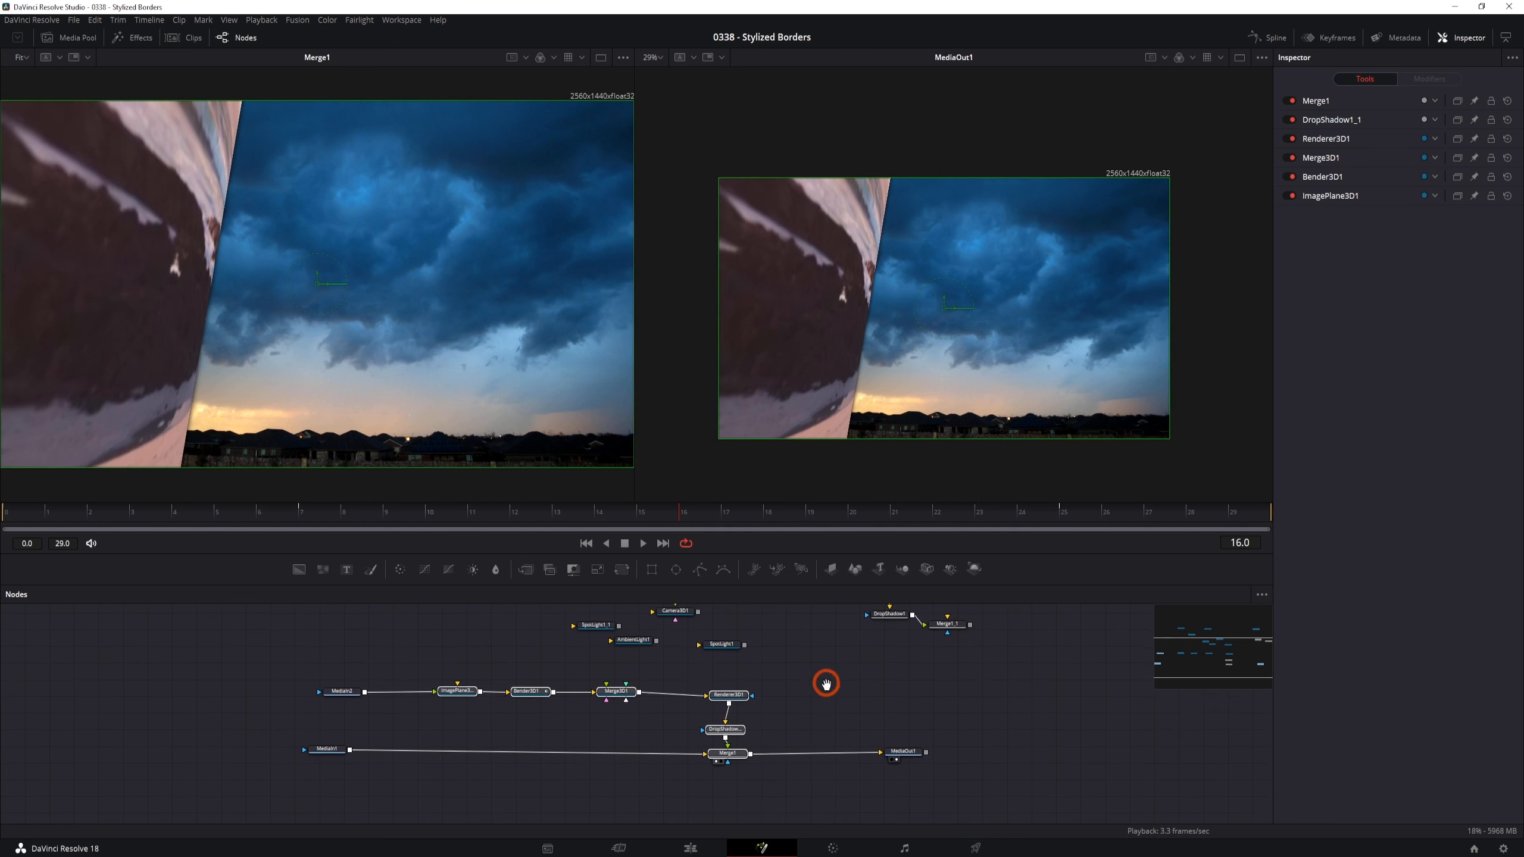
right_click(706, 770)
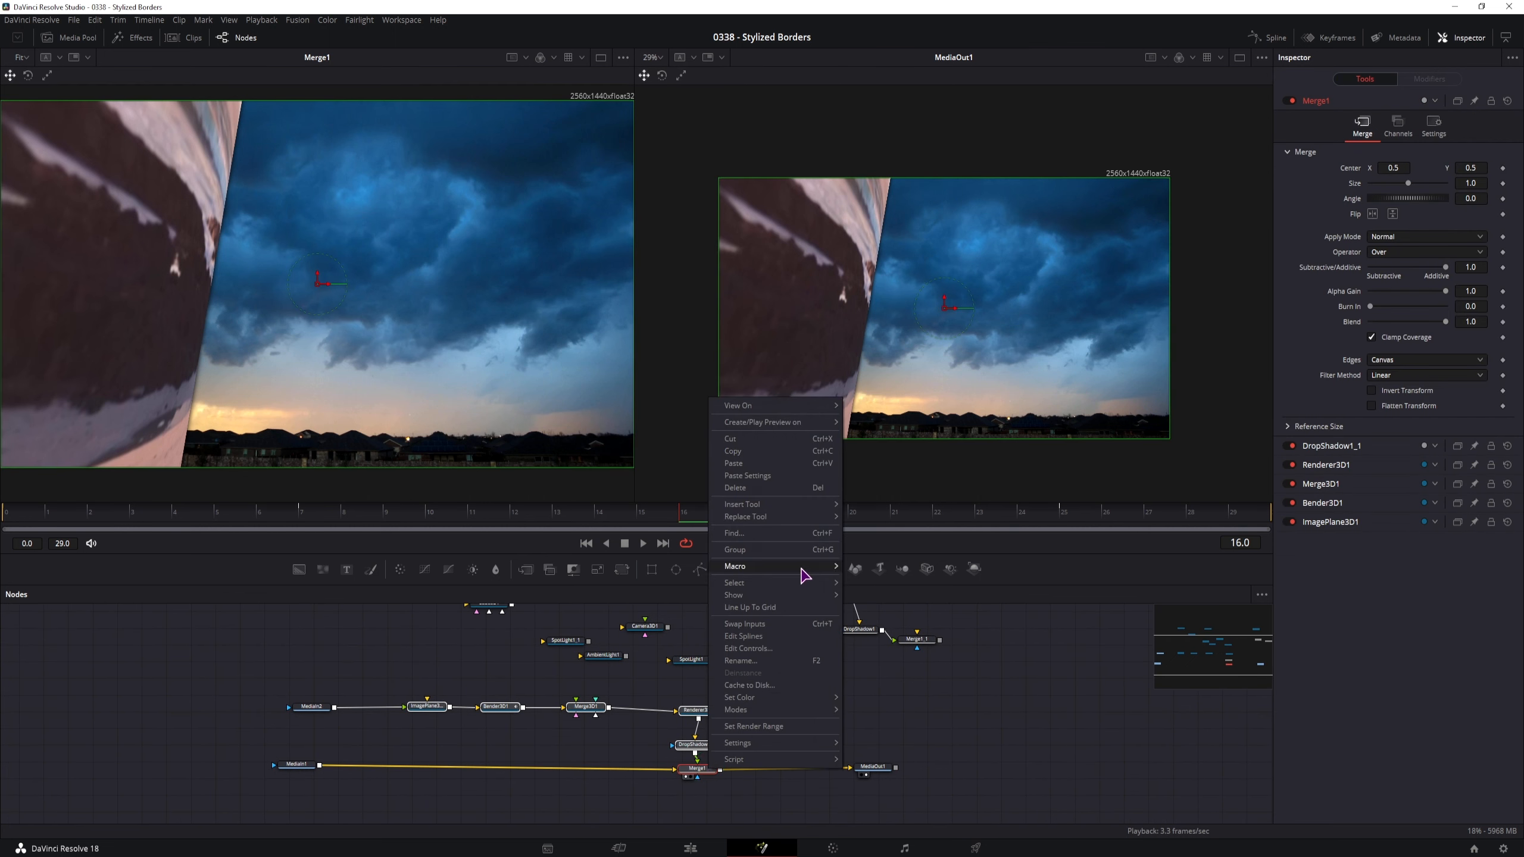
mouse_move(804, 566)
click(873, 569)
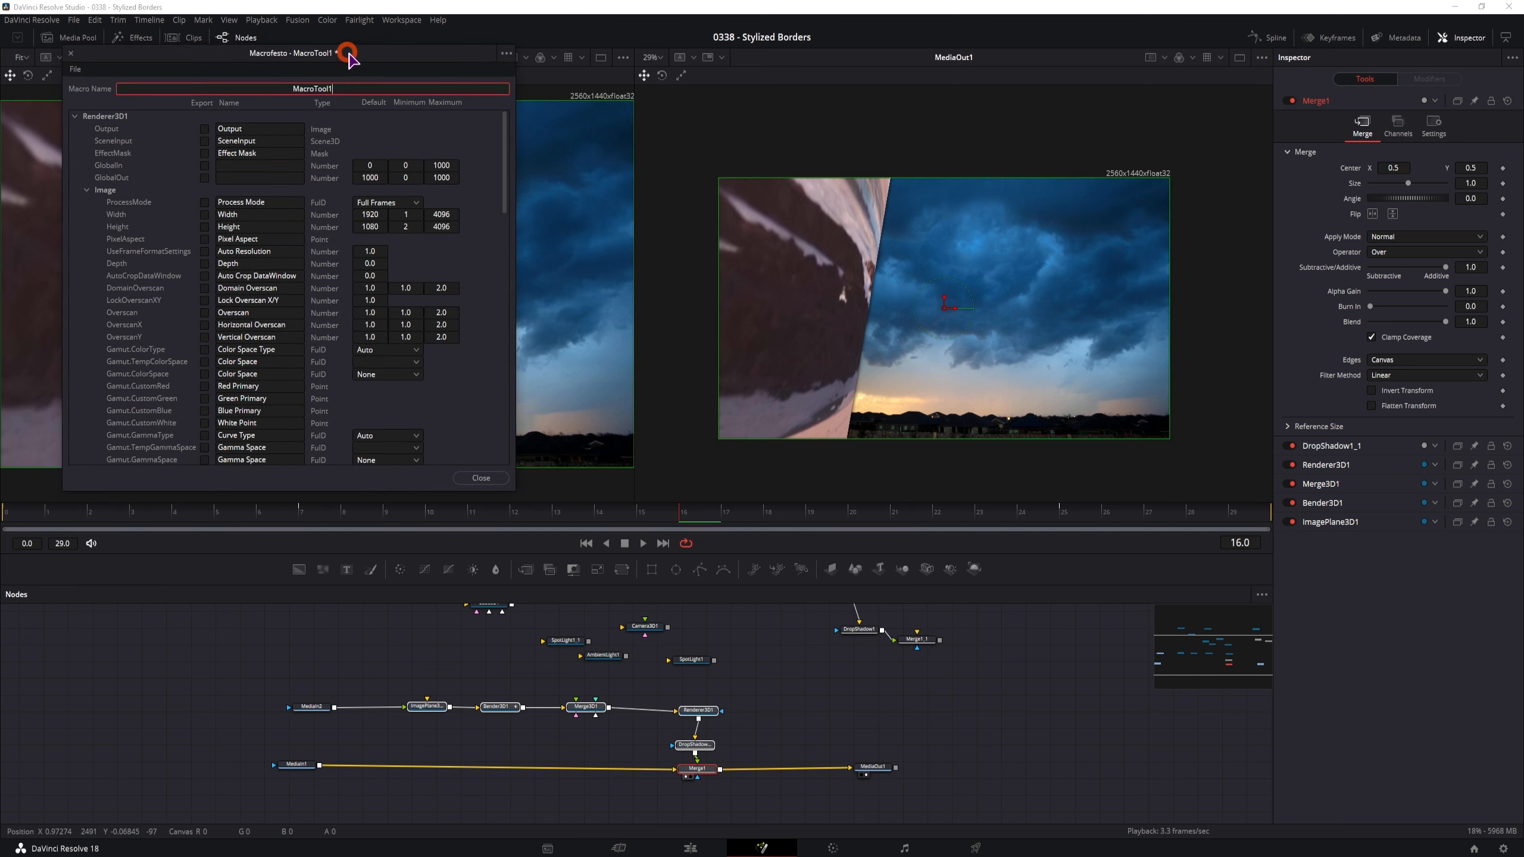
drag(311, 52, 779, 207)
Step: Export ImagePlane3D1's Z rotation in the macro under the name Page Flip Direction
click(1330, 522)
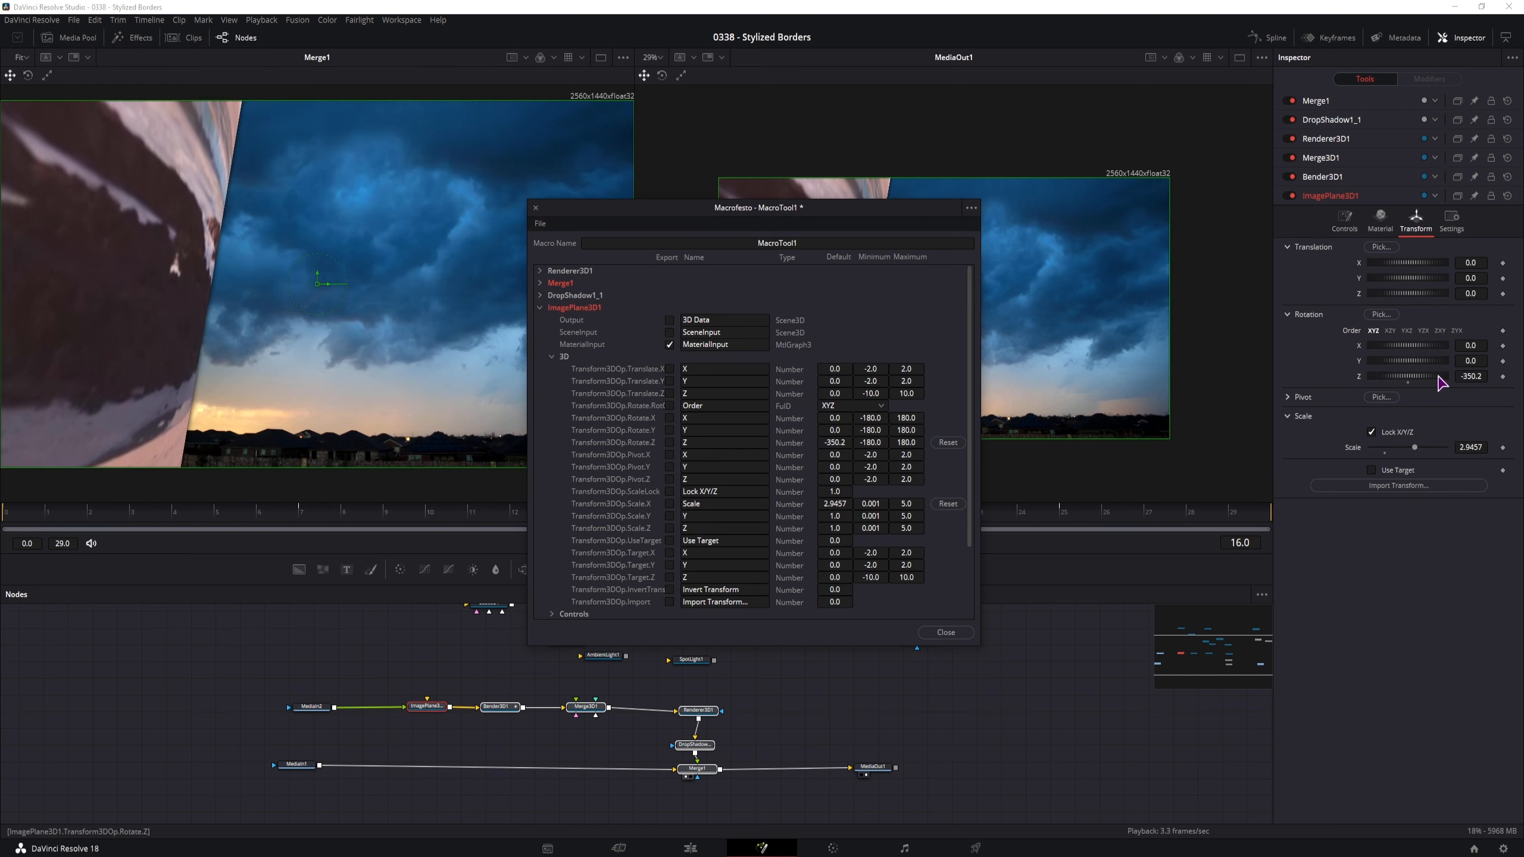
scroll(627, 426, down, 1)
click(670, 406)
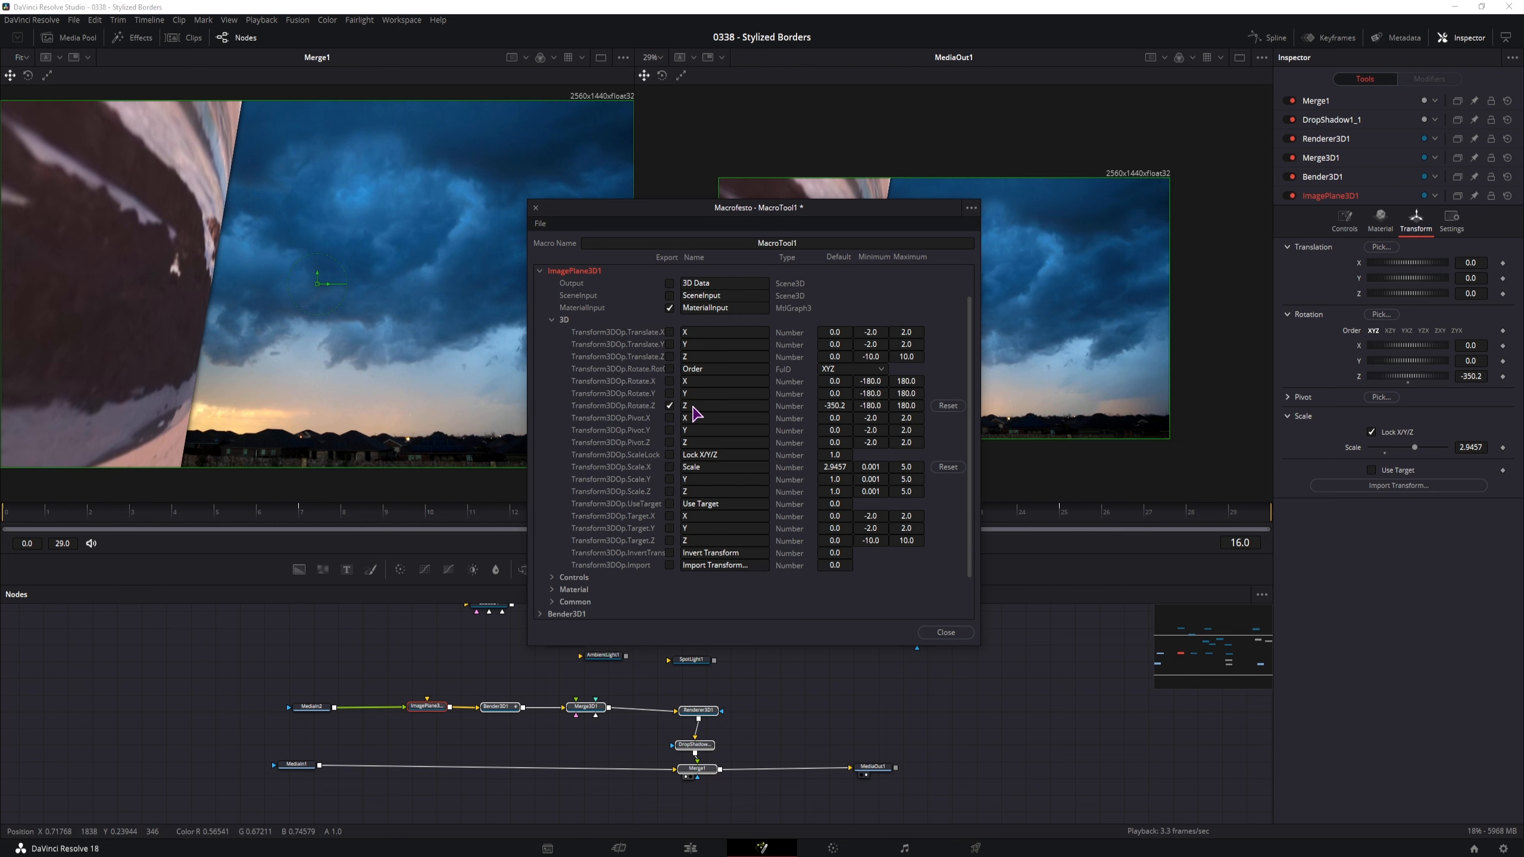
click(685, 407)
text(Page Flip Direction)
Step: Try DropShadow1_1's Shadow Strength at 0.315 and undo the trial shadow changes
click(1331, 120)
drag(1447, 173, 1403, 174)
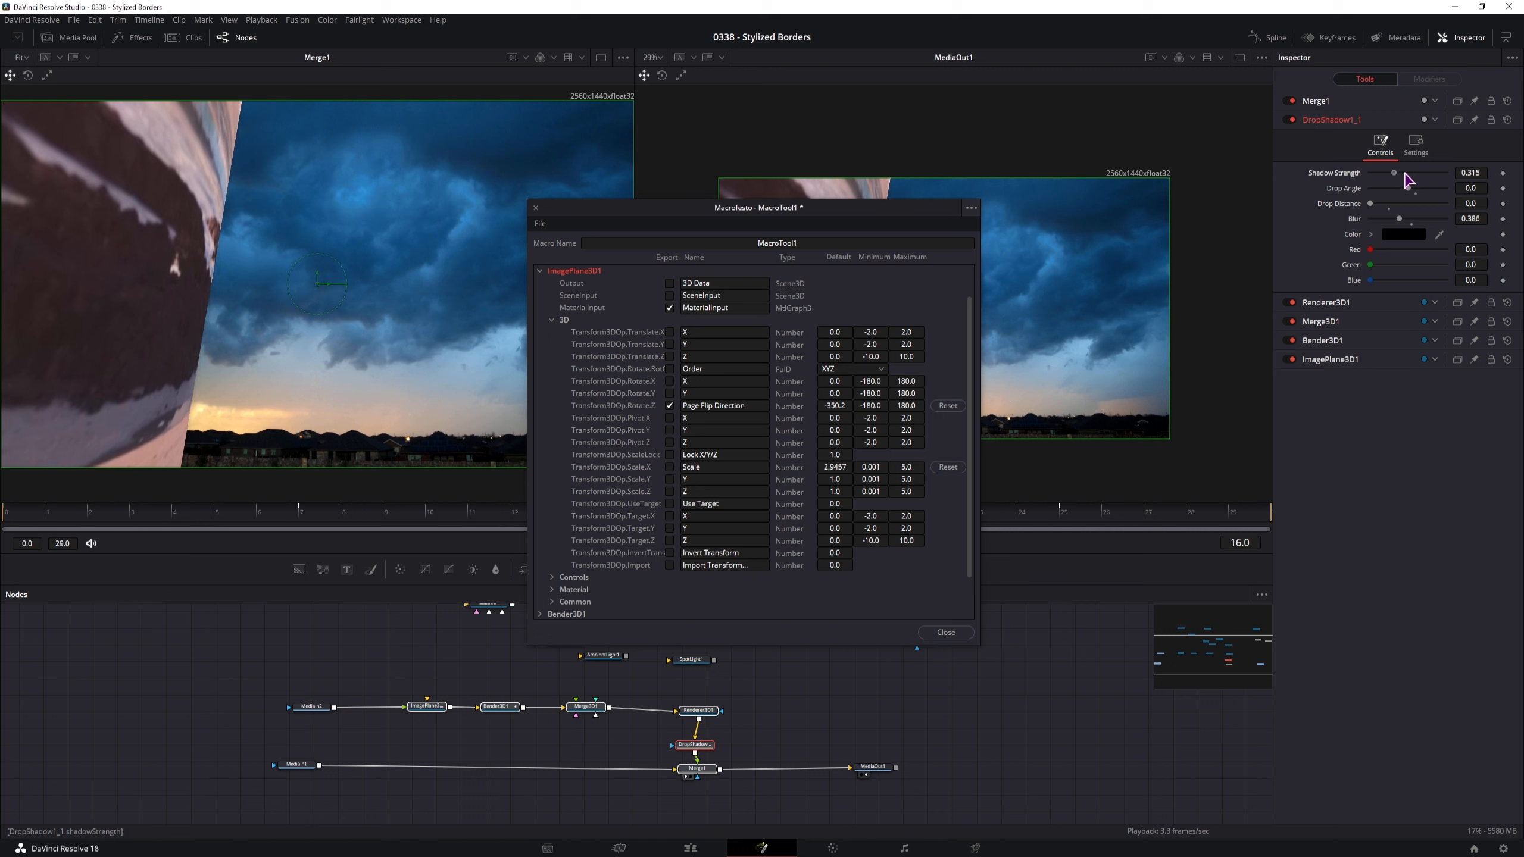
key(ctrl+z)
key(ctrl+z)
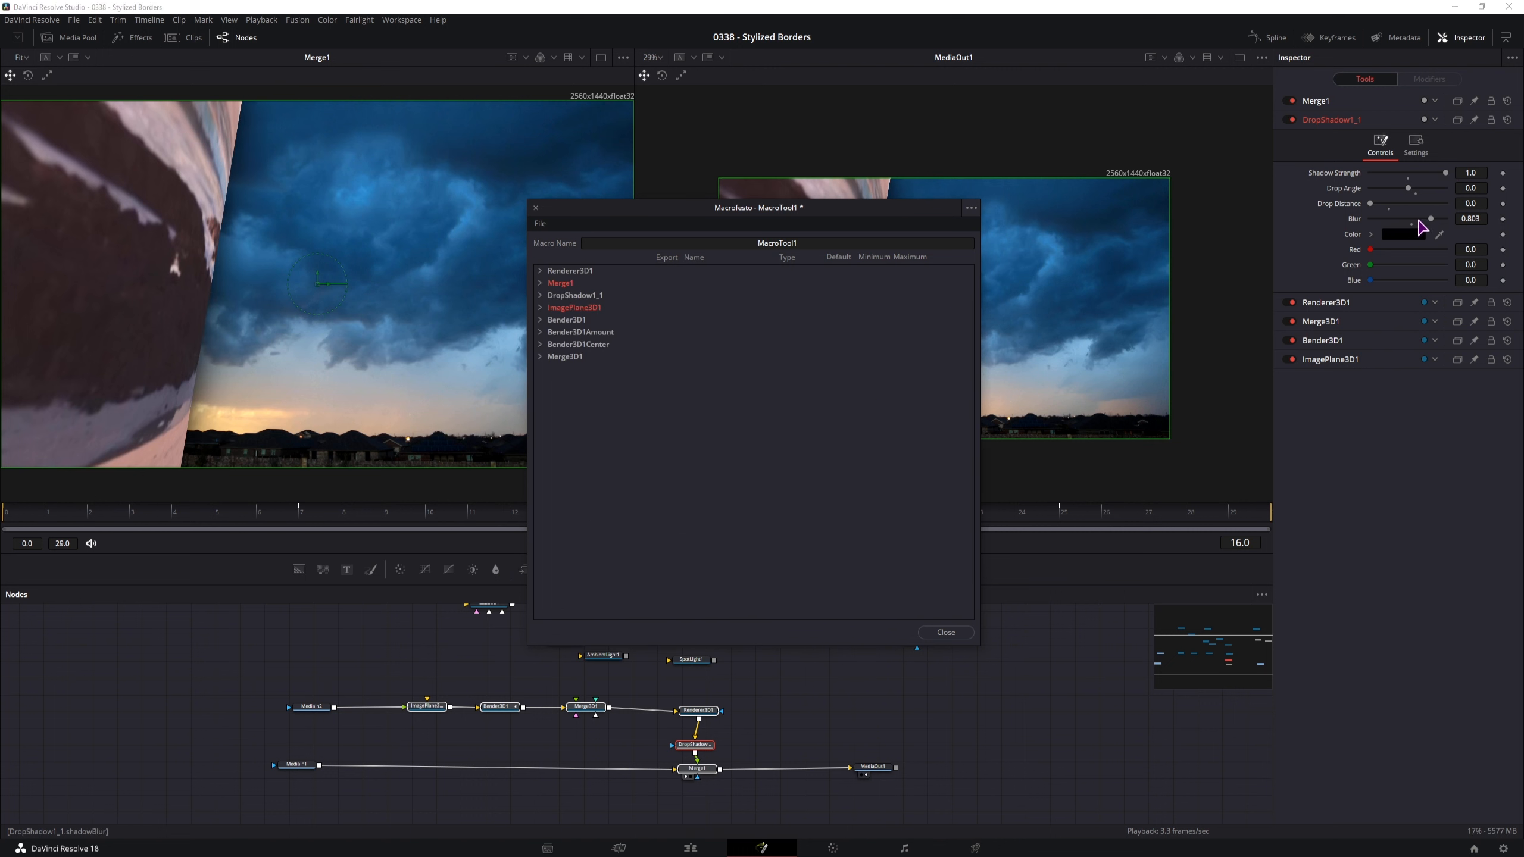
Step: Export DropShadow1_1's shadow strength and blur in the macro, naming the blur control Shadow Blur
click(541, 295)
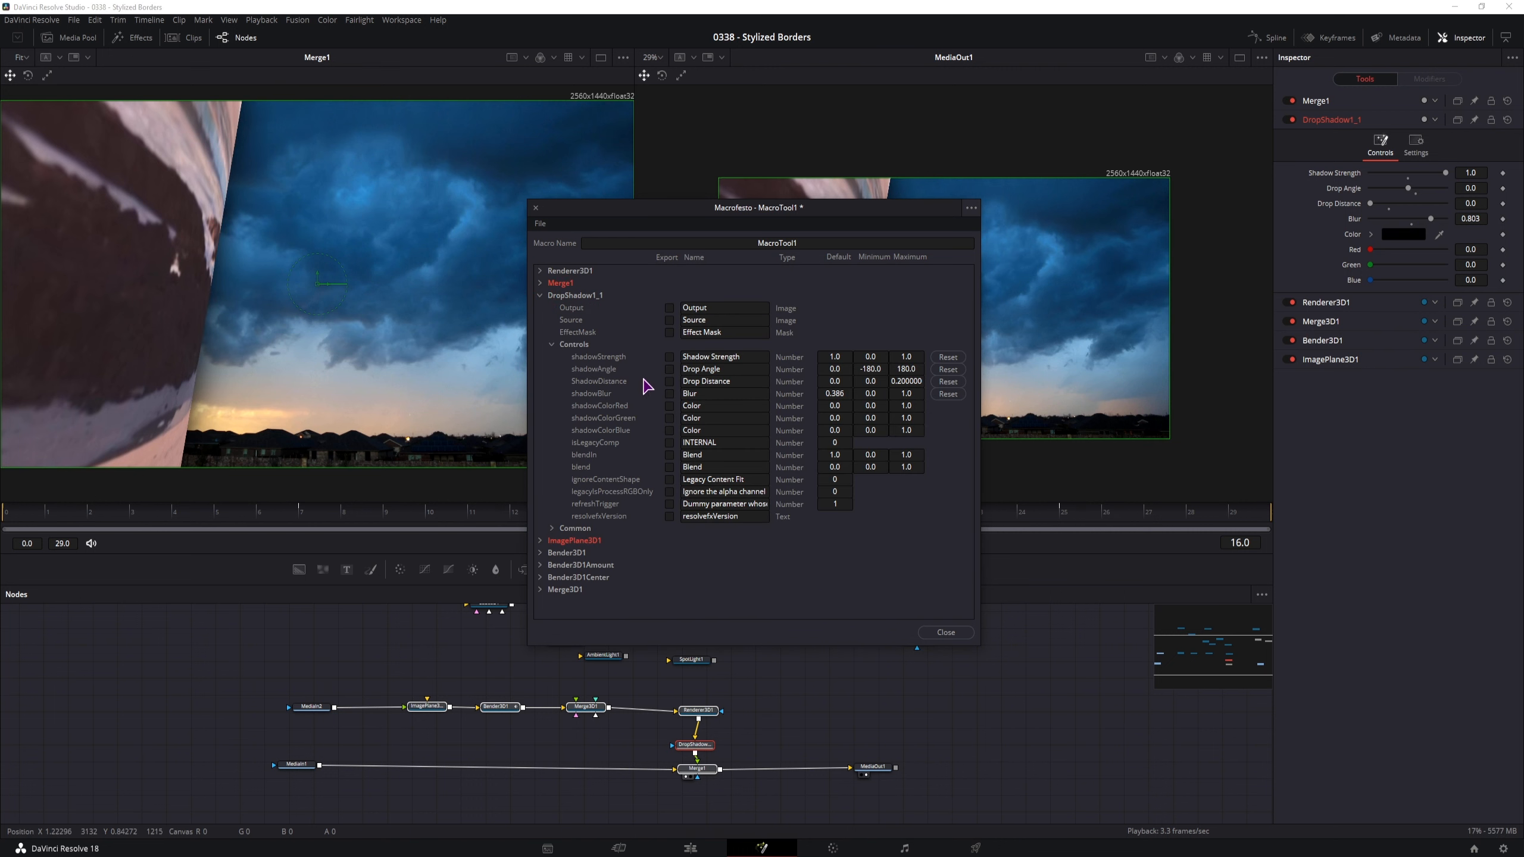
click(670, 356)
click(669, 394)
click(684, 393)
text(Shadow)
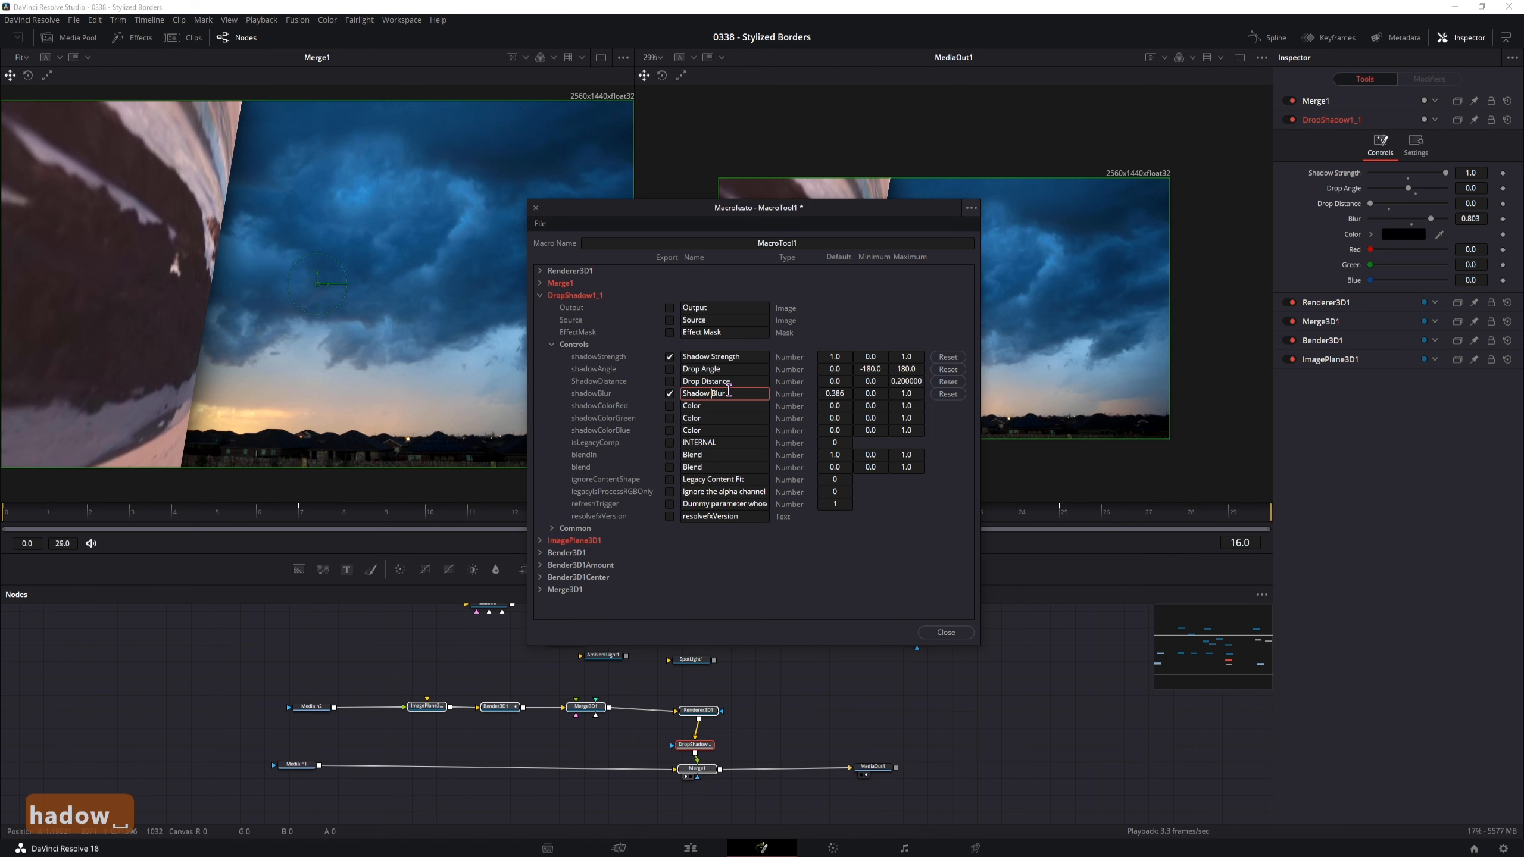
Step: Save the macro as Flip page in Fusion's Templates/Edit/Transitions folder
click(540, 224)
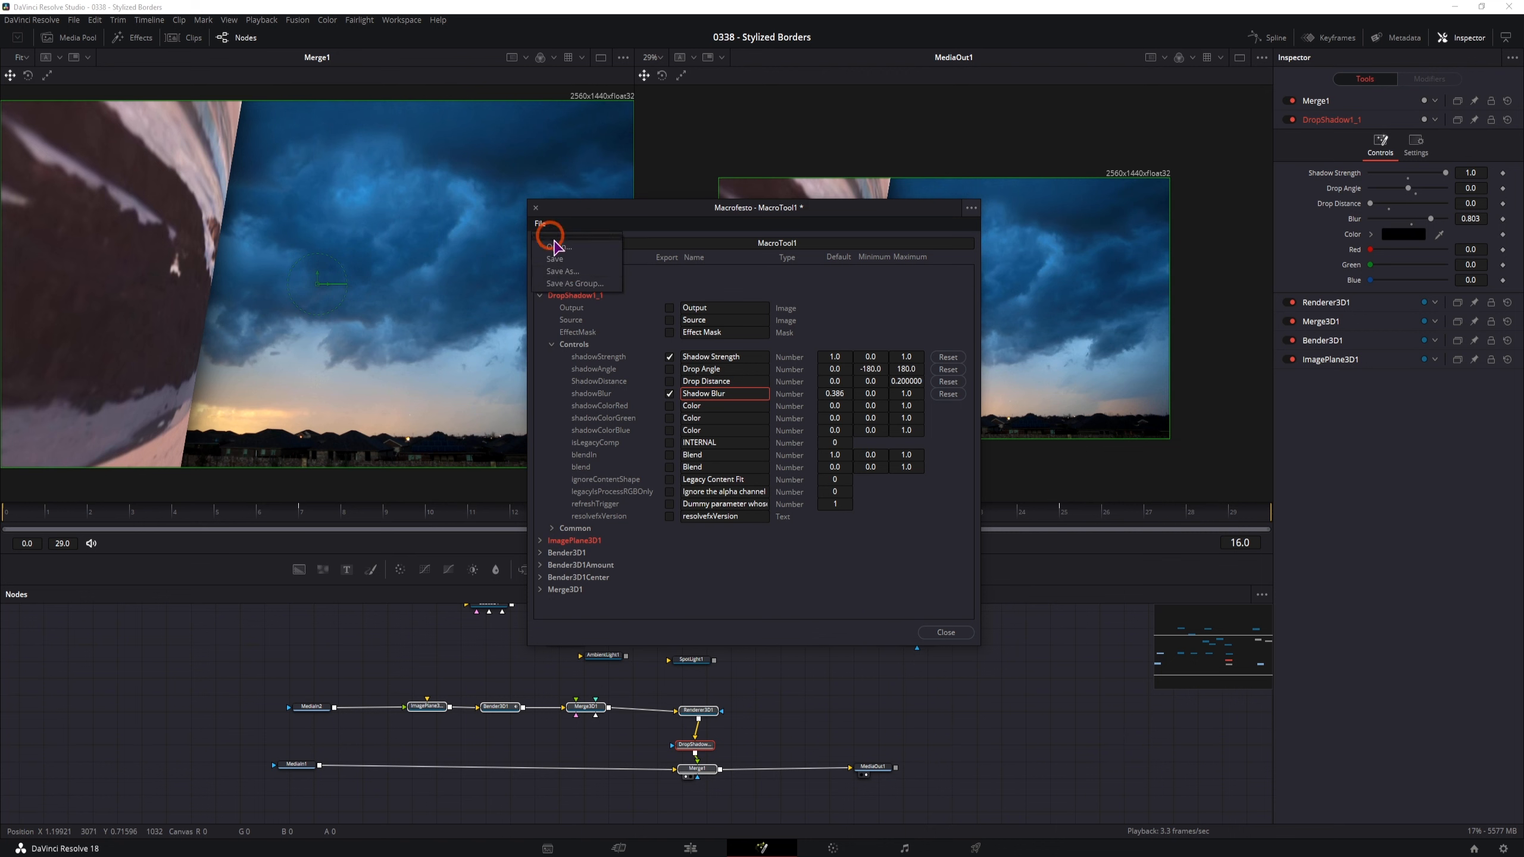
click(575, 294)
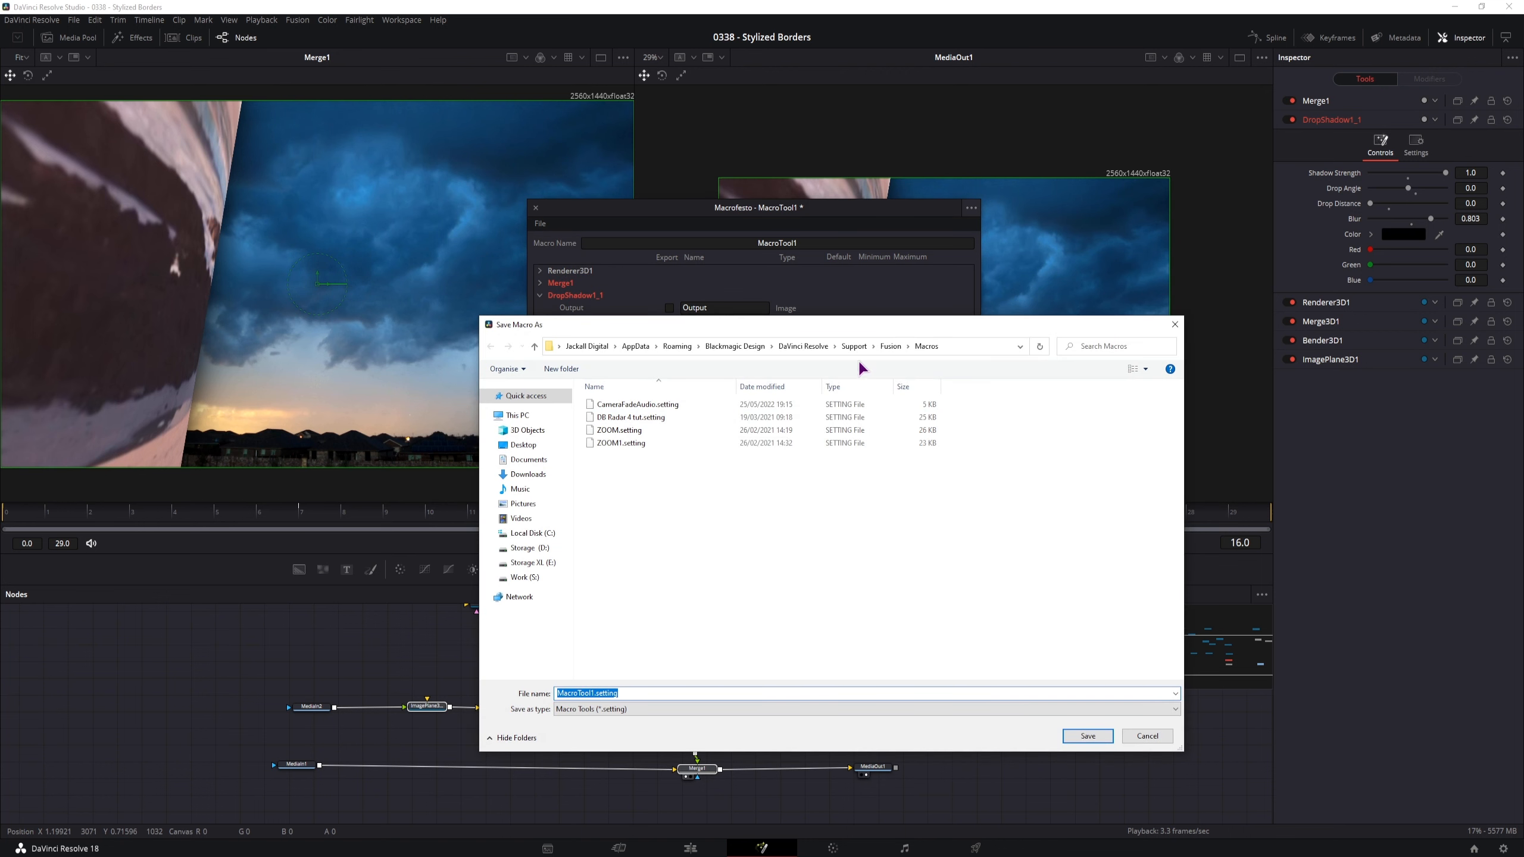
click(891, 346)
double_click(612, 622)
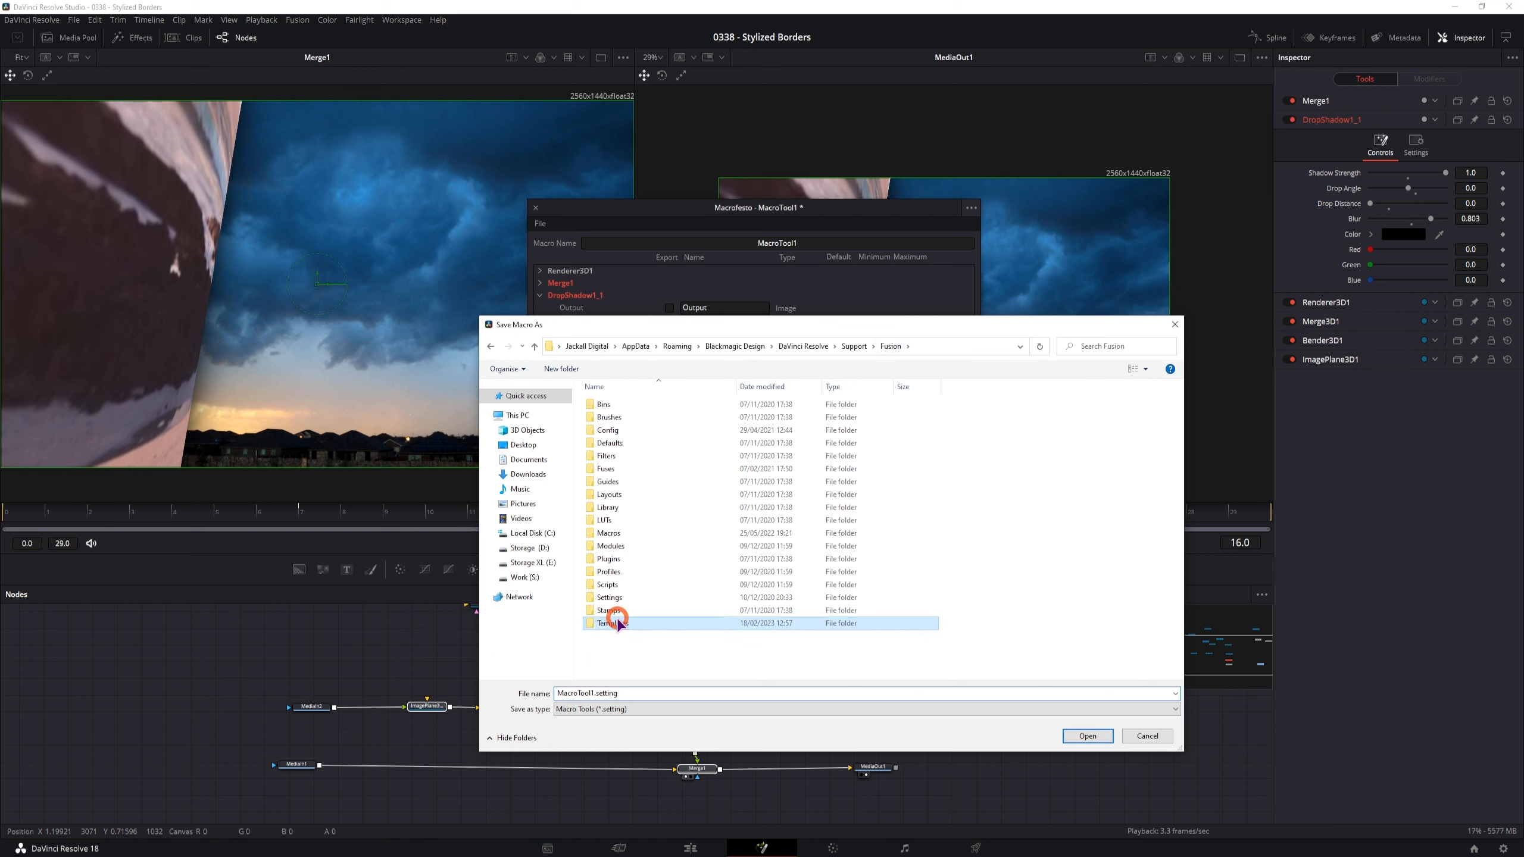
double_click(616, 403)
click(630, 406)
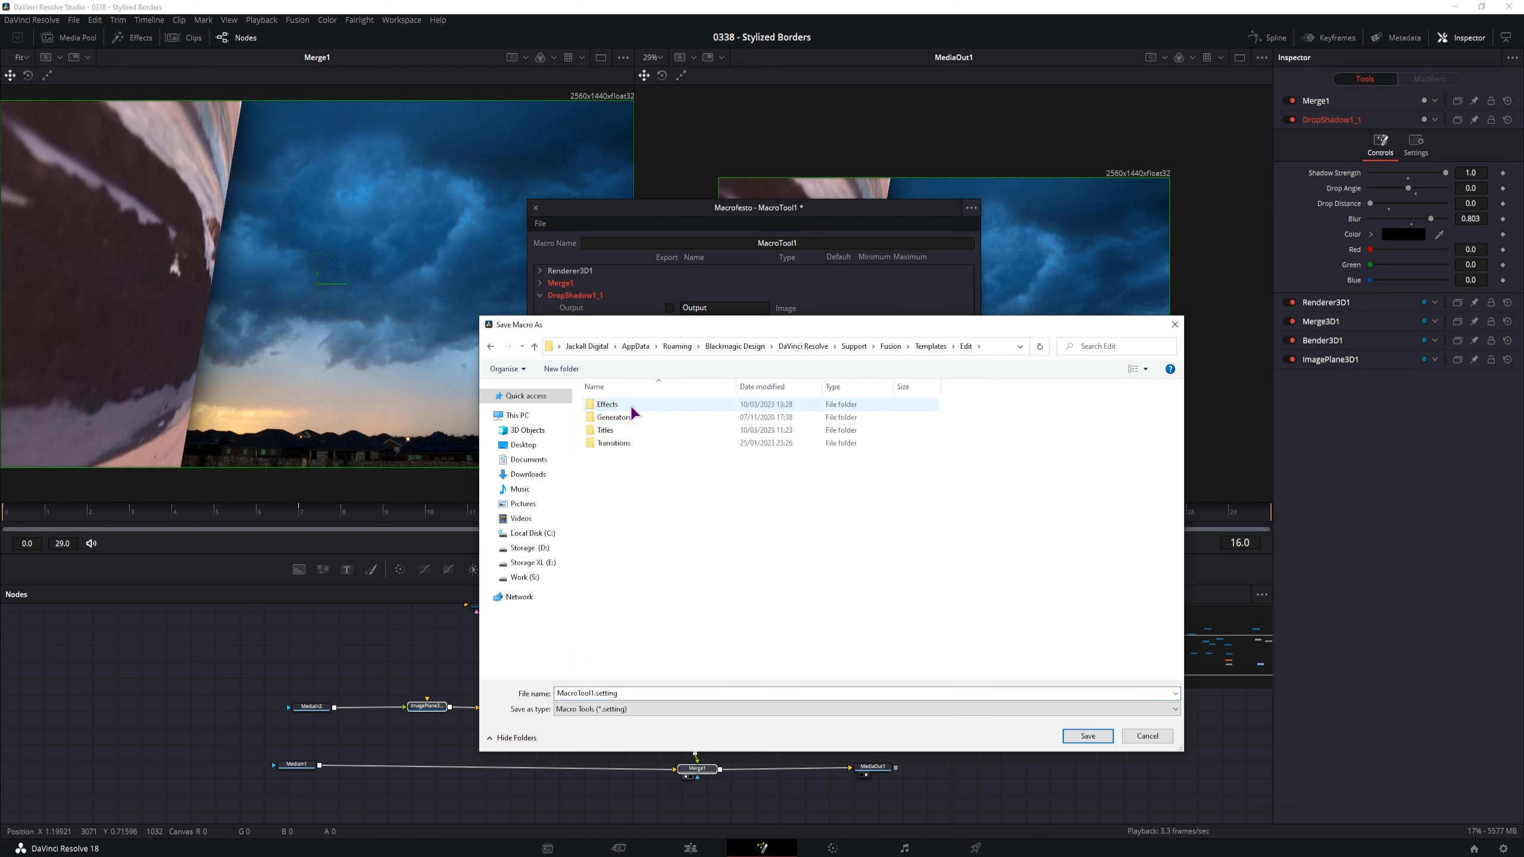
double_click(612, 444)
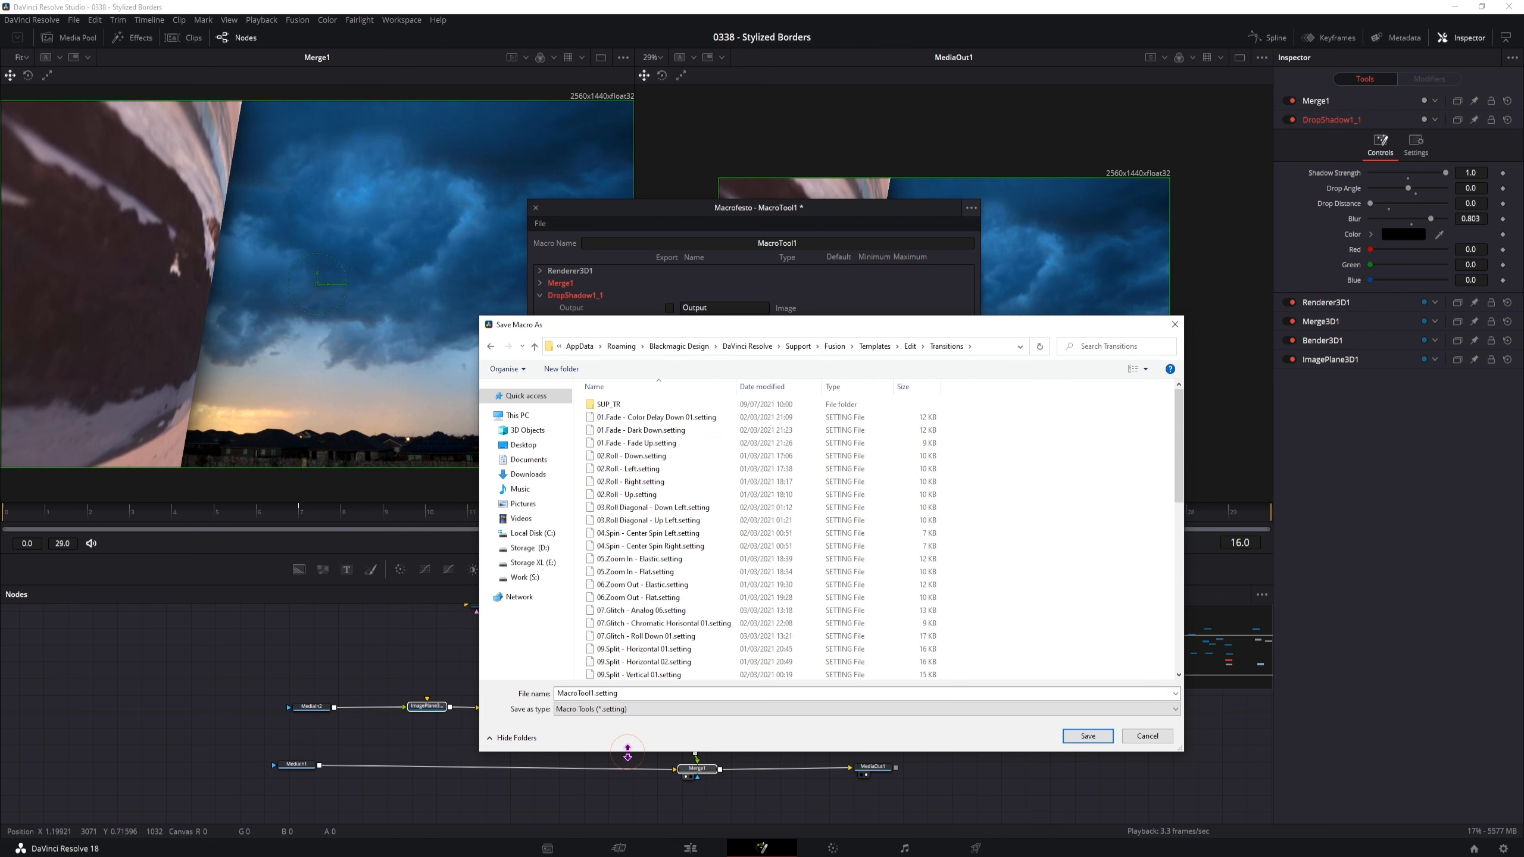
click(576, 693)
text(Flip page)
click(1083, 738)
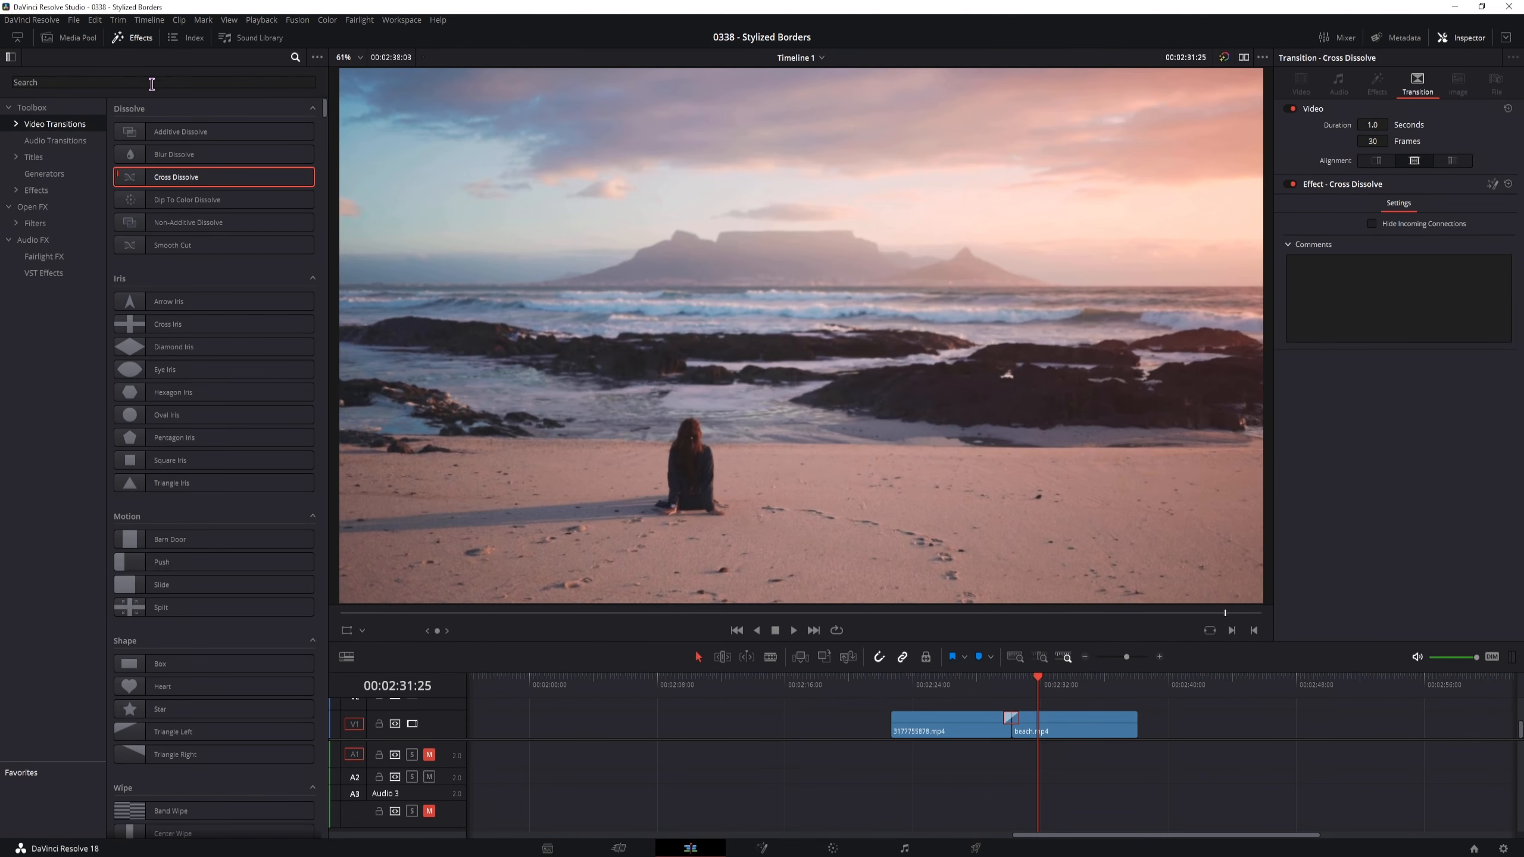
Step: On the Edit page, search the effects library for flip and widen the search to the whole Toolbox
click(146, 81)
text(flip)
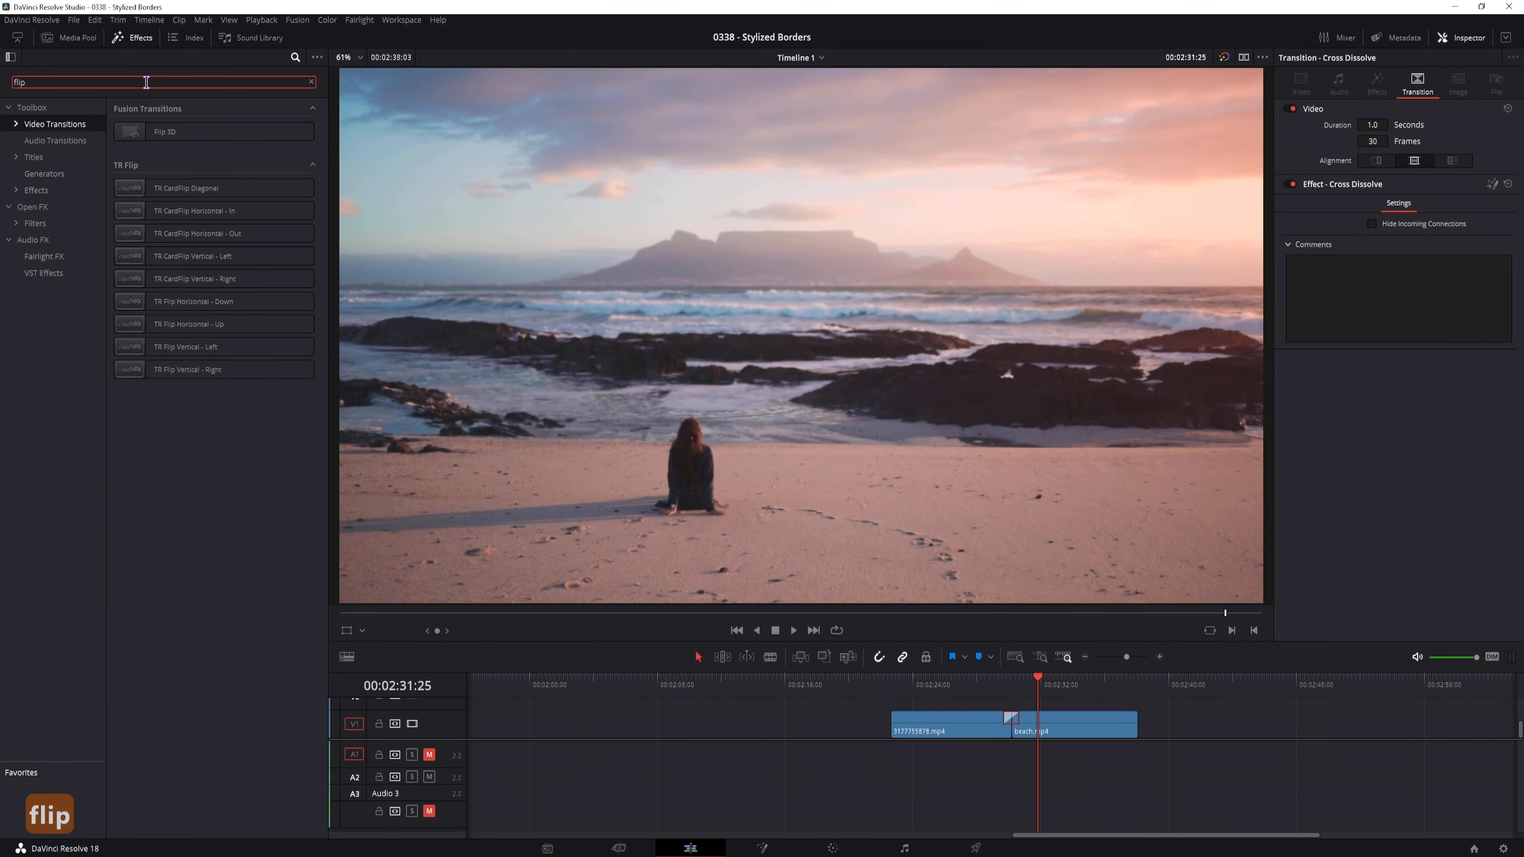
click(40, 131)
click(37, 110)
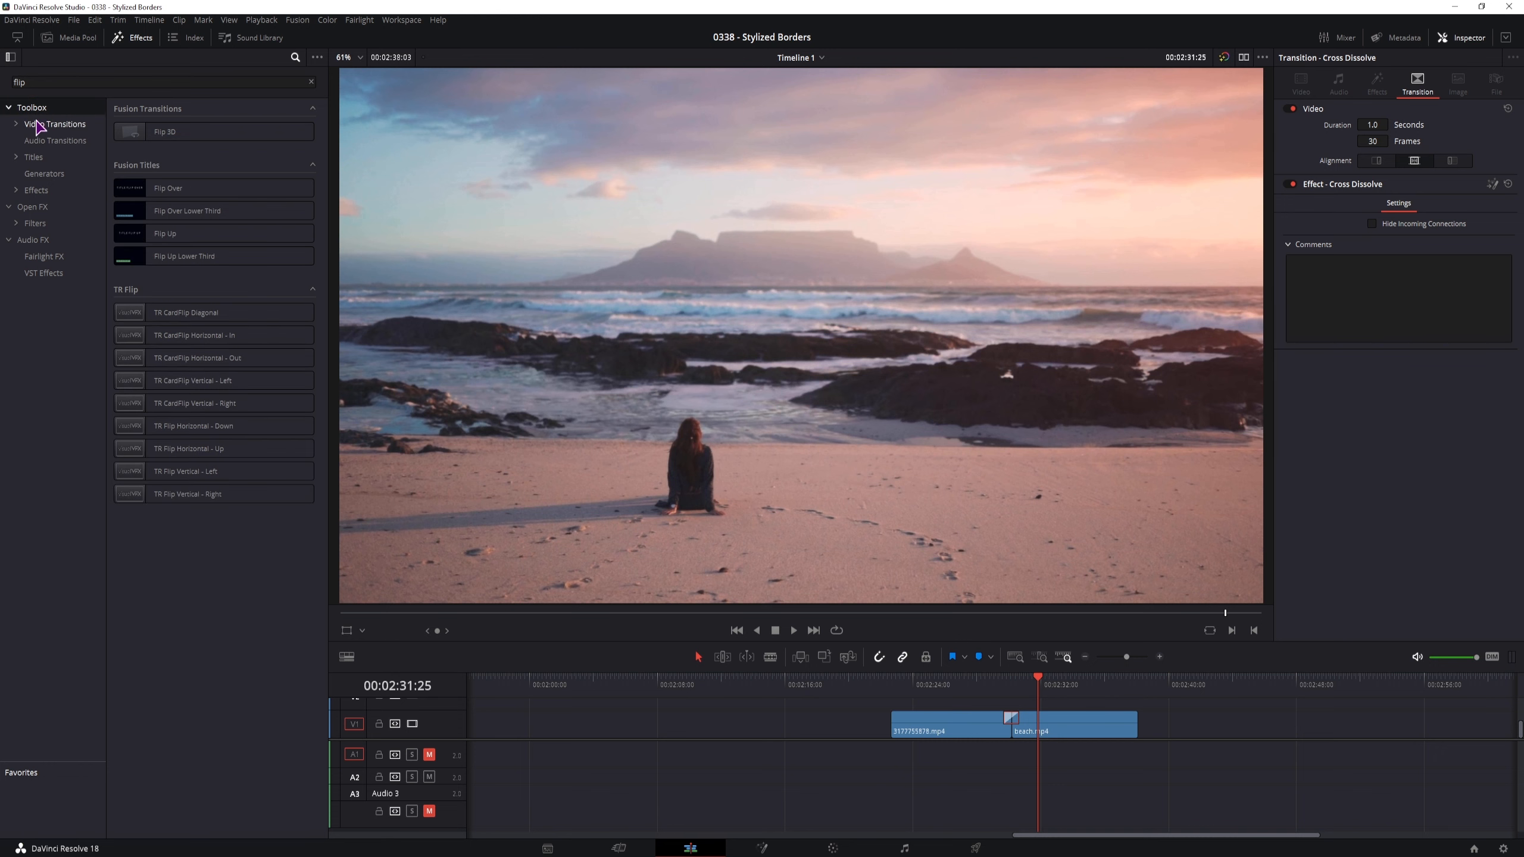
Step: Play the Cross Dissolve between the storm and beach clips and open the transition's options
click(1005, 682)
key(space)
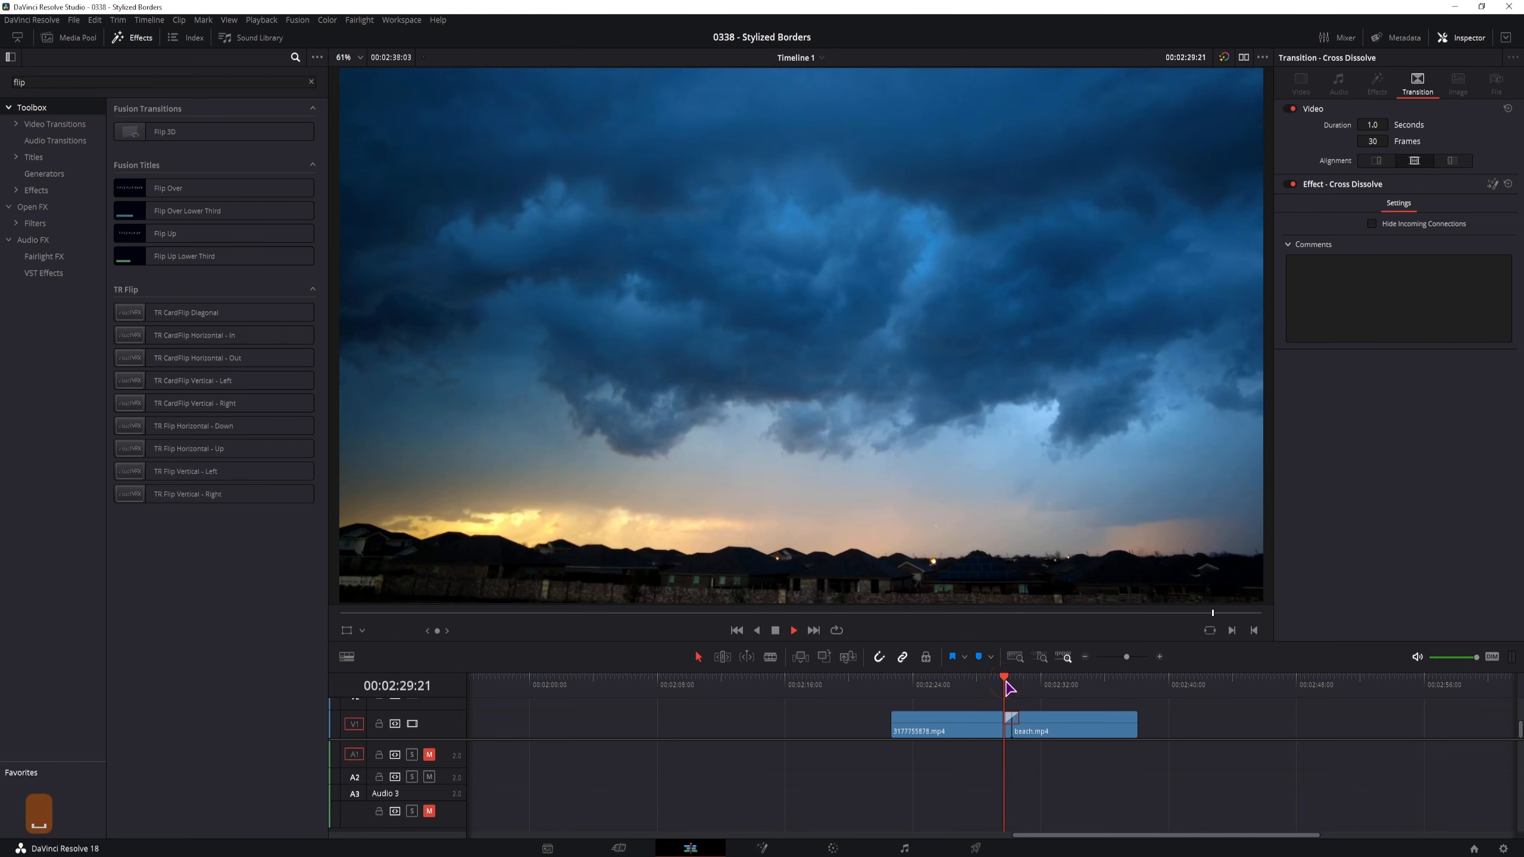
key(space)
right_click(1003, 721)
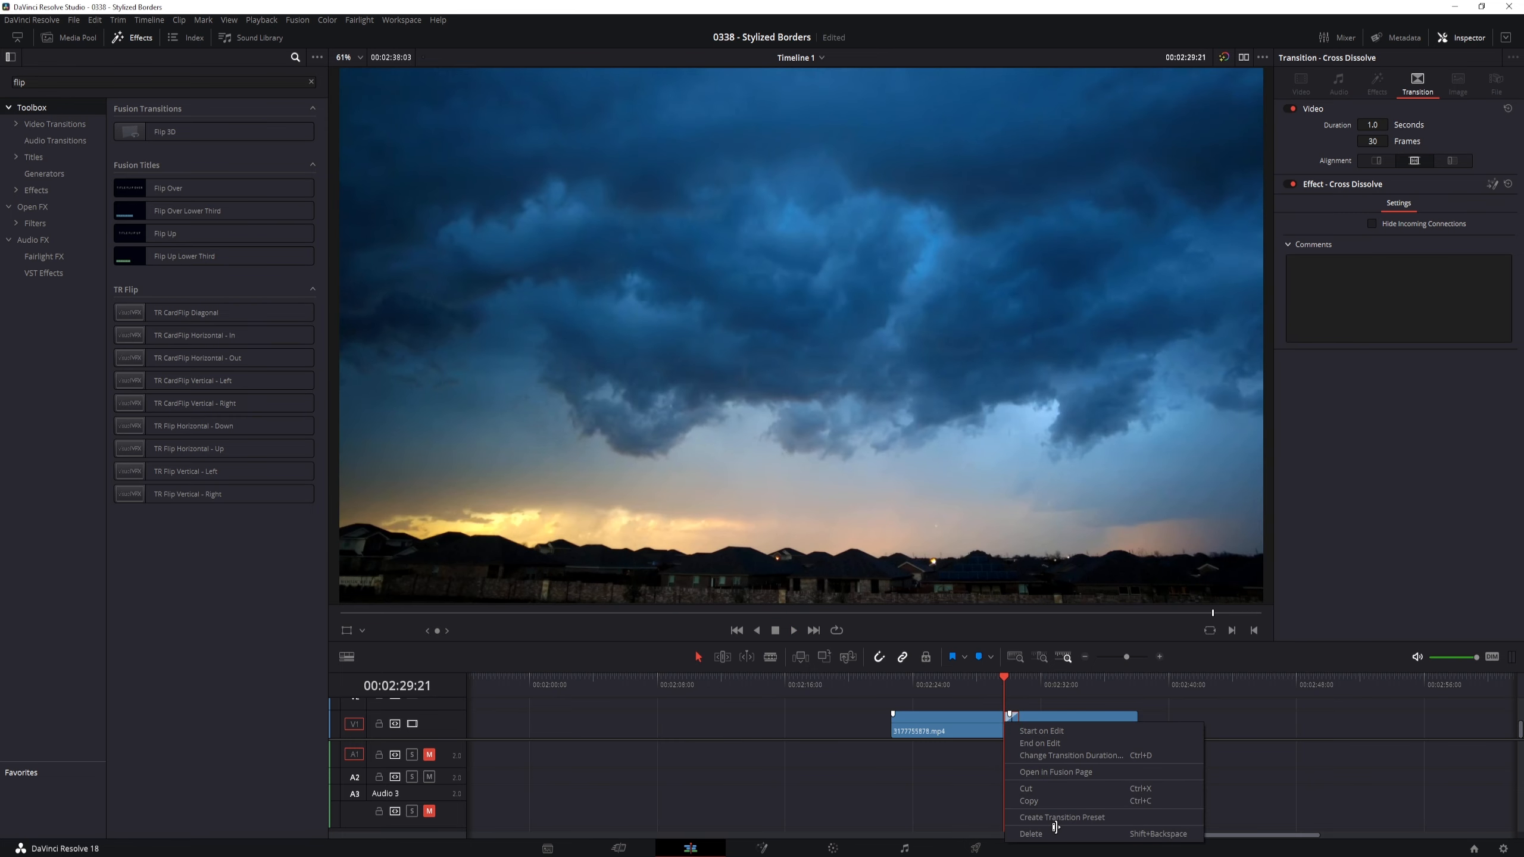
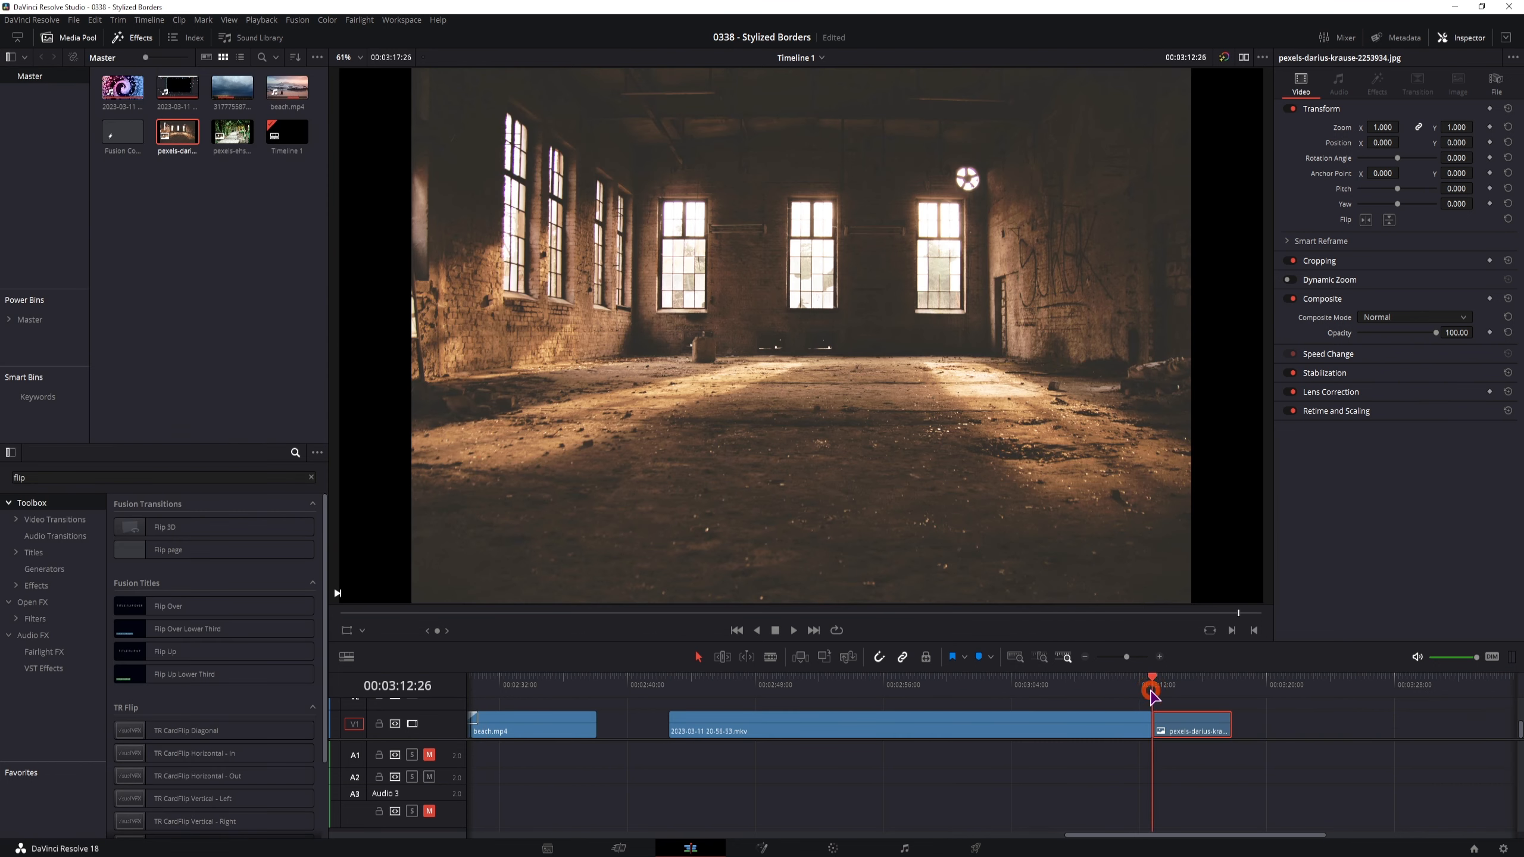
Step: Shorten the 2023-03-11 recording clip to end at 00:03:08:19, with the warehouse image directly after it
key(space)
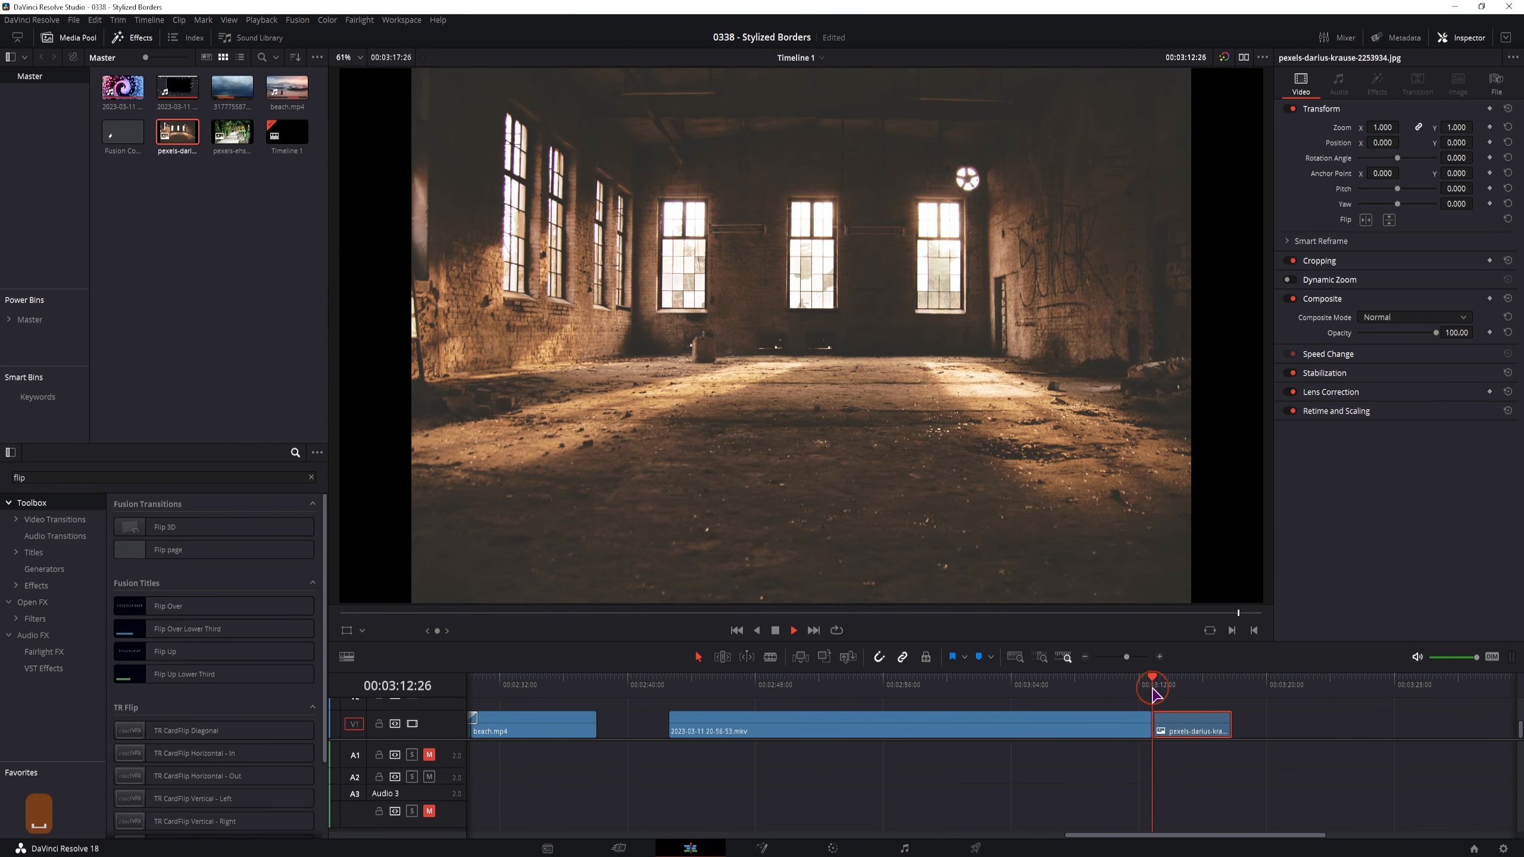
click(1070, 685)
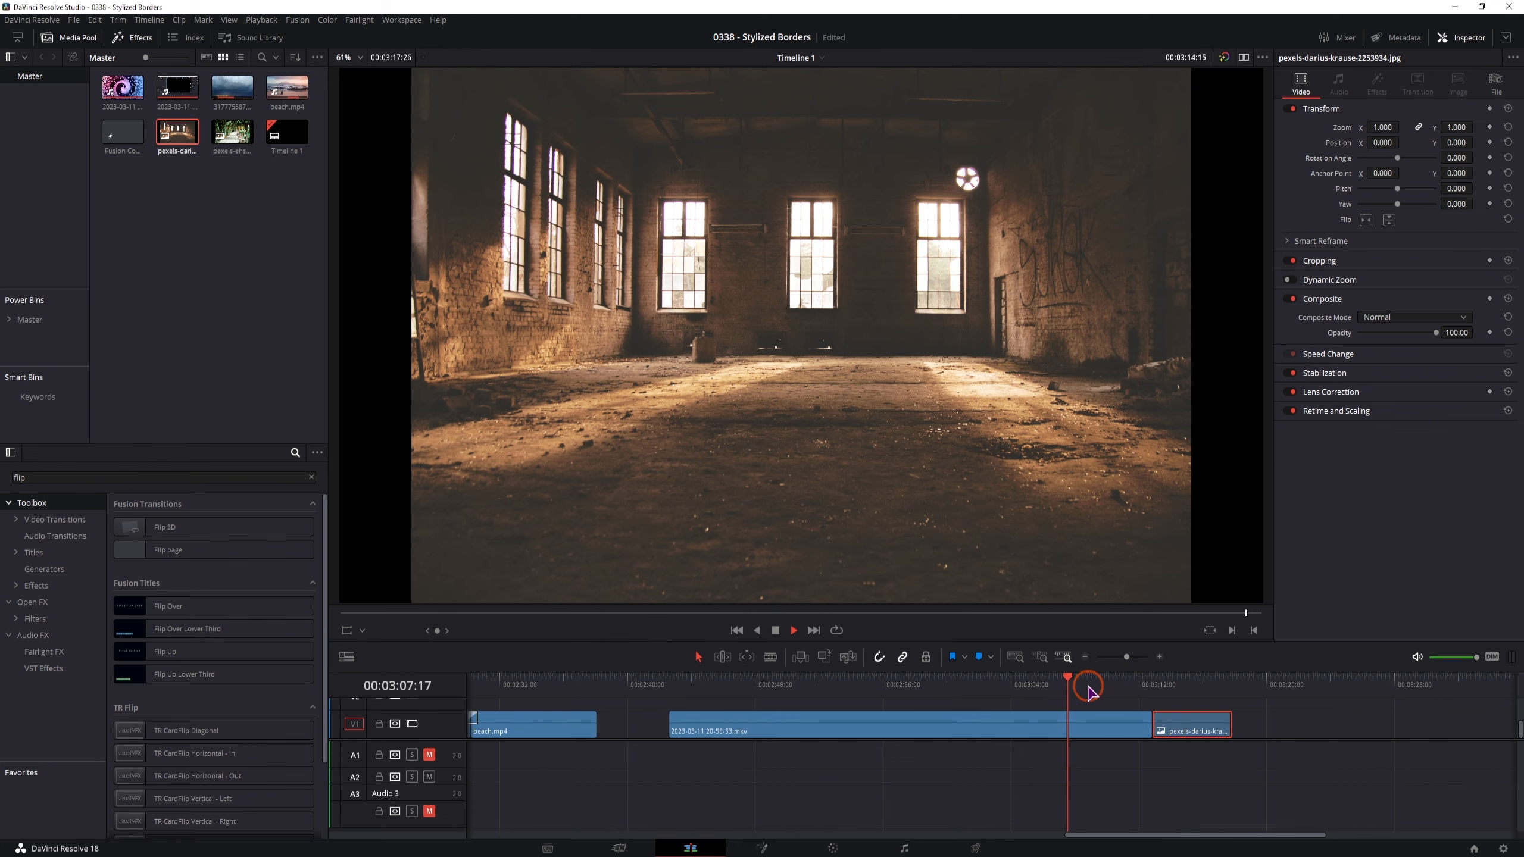
click(1143, 728)
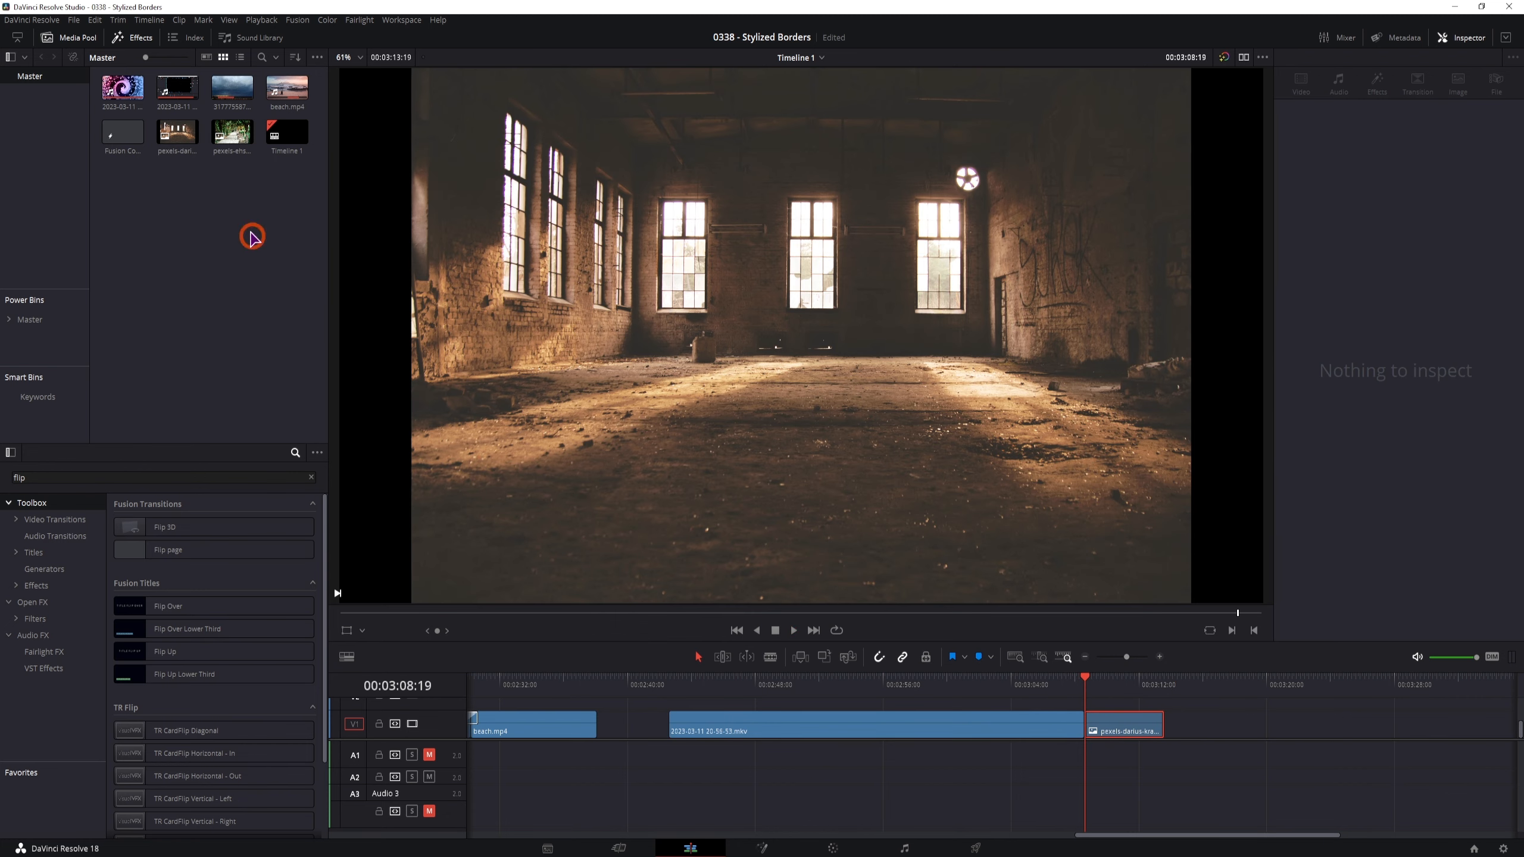
Step: Add the Flip page transition at the cut between the recording clip and the warehouse image, and play it back
drag(172, 552, 1085, 726)
scroll(1212, 754, up, 2)
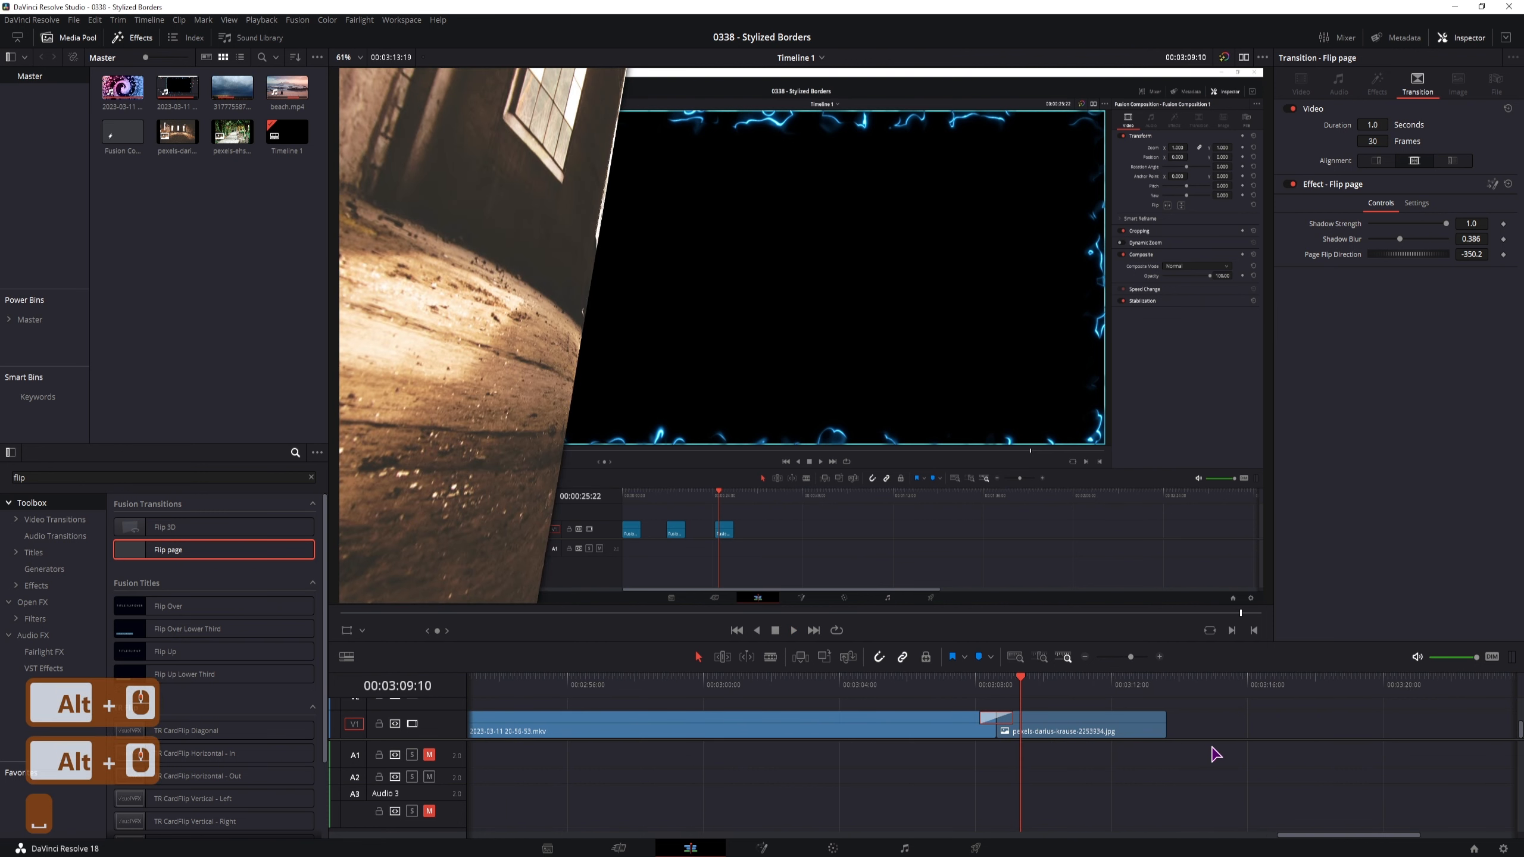
click(968, 688)
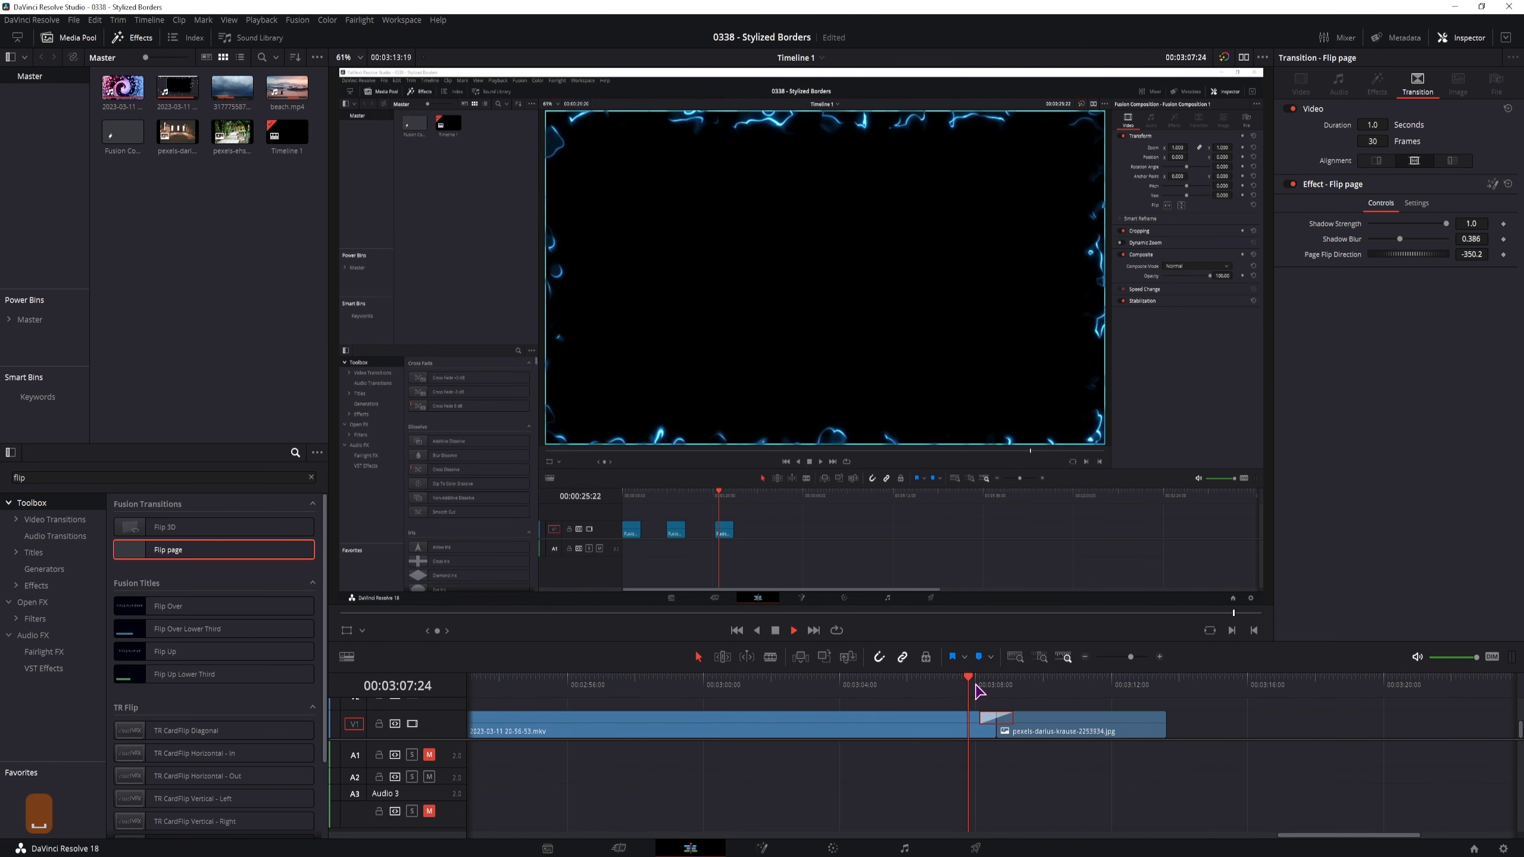
key(space)
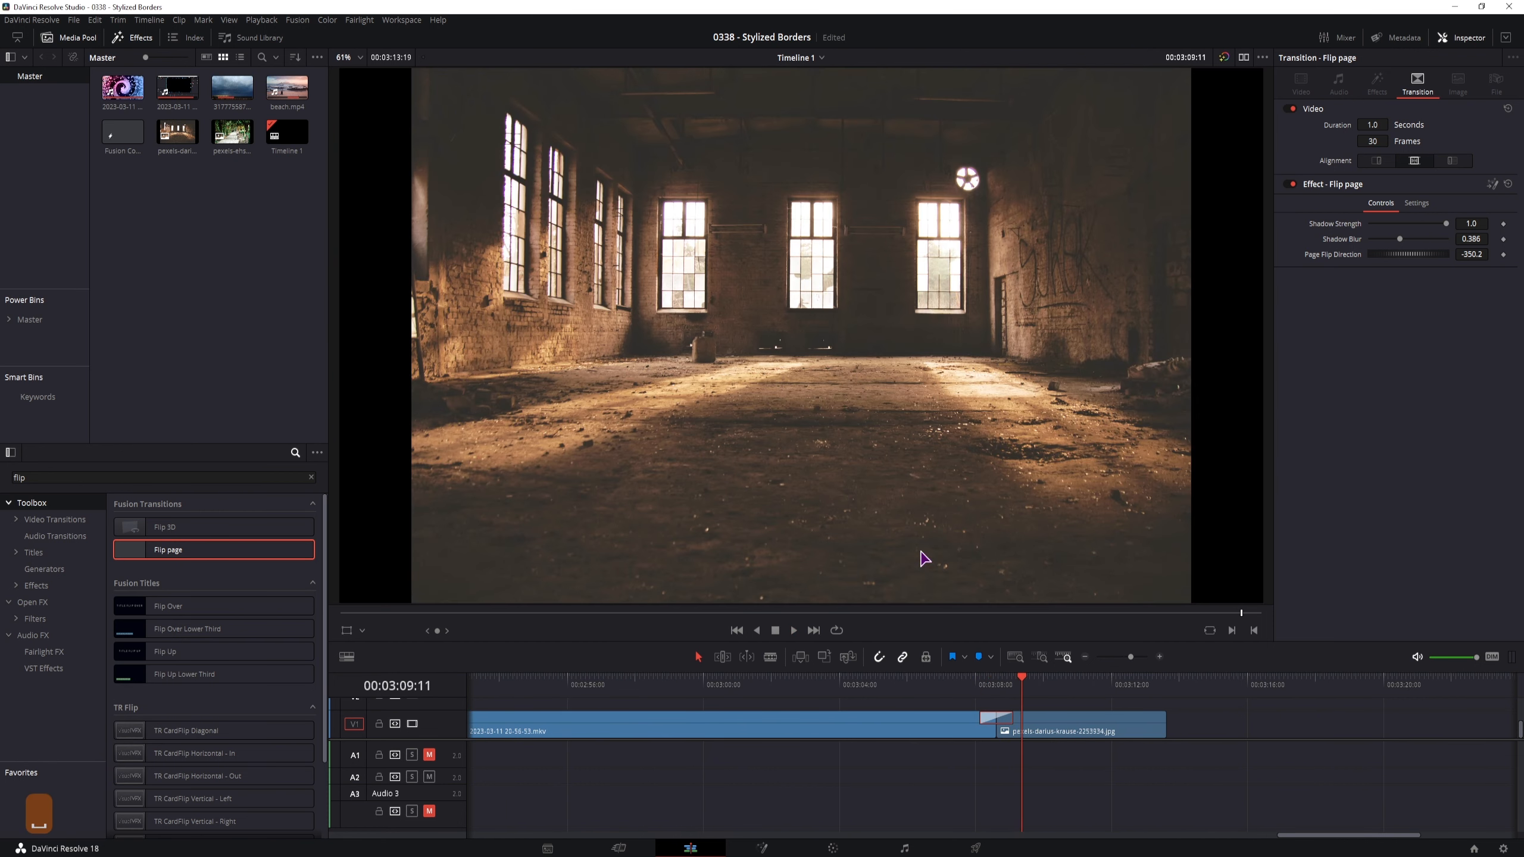
Step: Stop playback and set the warehouse image's Zoom to 1.200
key(space)
click(1010, 717)
drag(1382, 127, 1402, 126)
Step: Step frame by frame through the Flip page transition to examine how the warehouse image unfolds
key(Right)
key(Right)
key(Right)
key(Left)
key(Left)
key(Left)
key(Left)
key(Left)
key(Left)
key(Left)
key(Left)
key(Right)
key(Right)
key(Right)
key(Right)
key(Right)
key(Right)
key(Right)
key(Right)
key(Right)
key(Right)
key(Right)
key(Right)
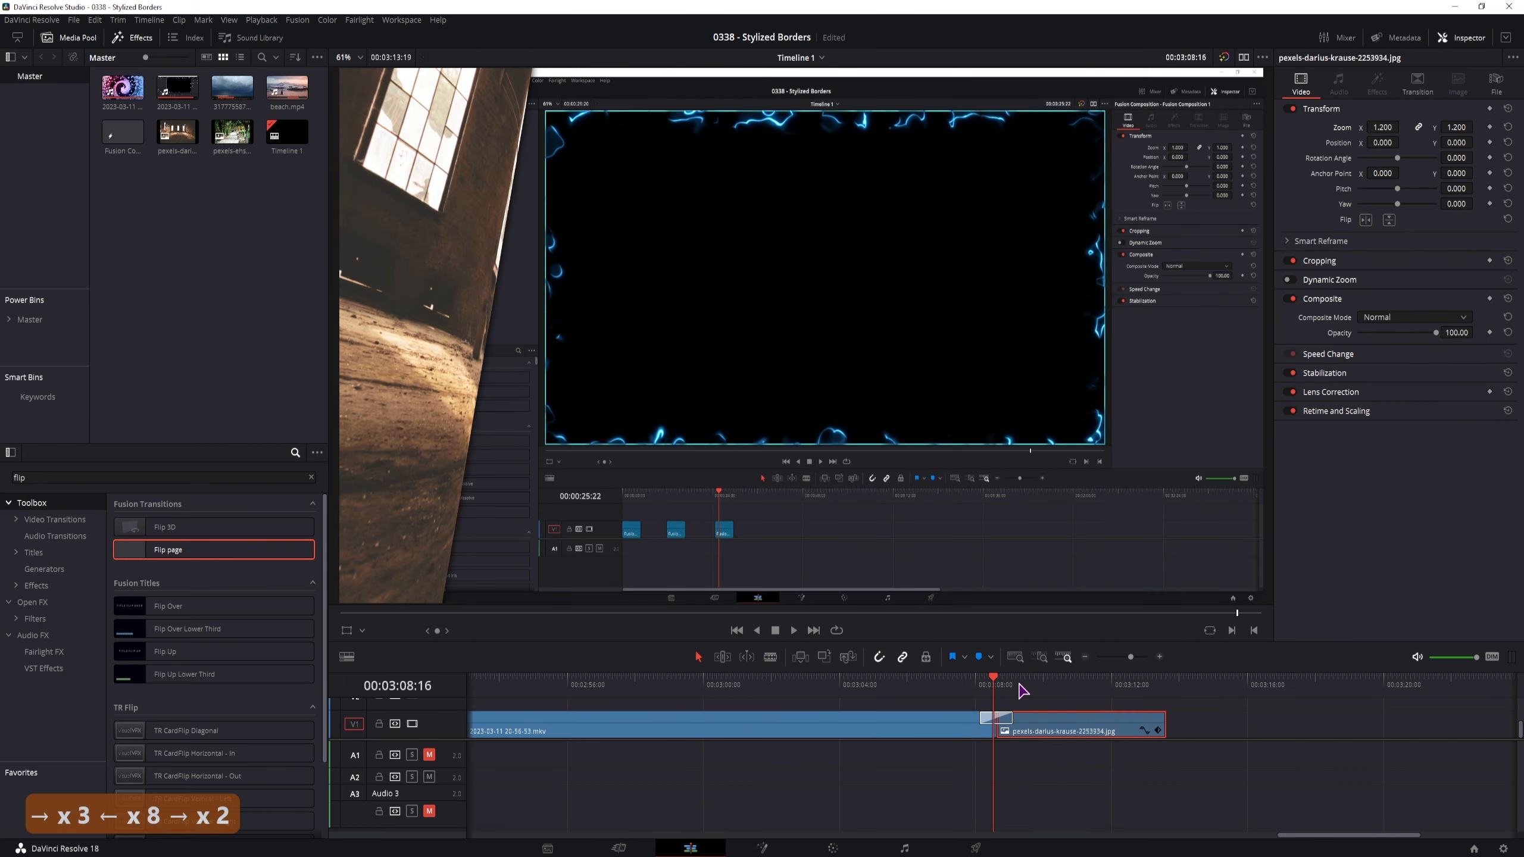
key(Right)
key(Right)
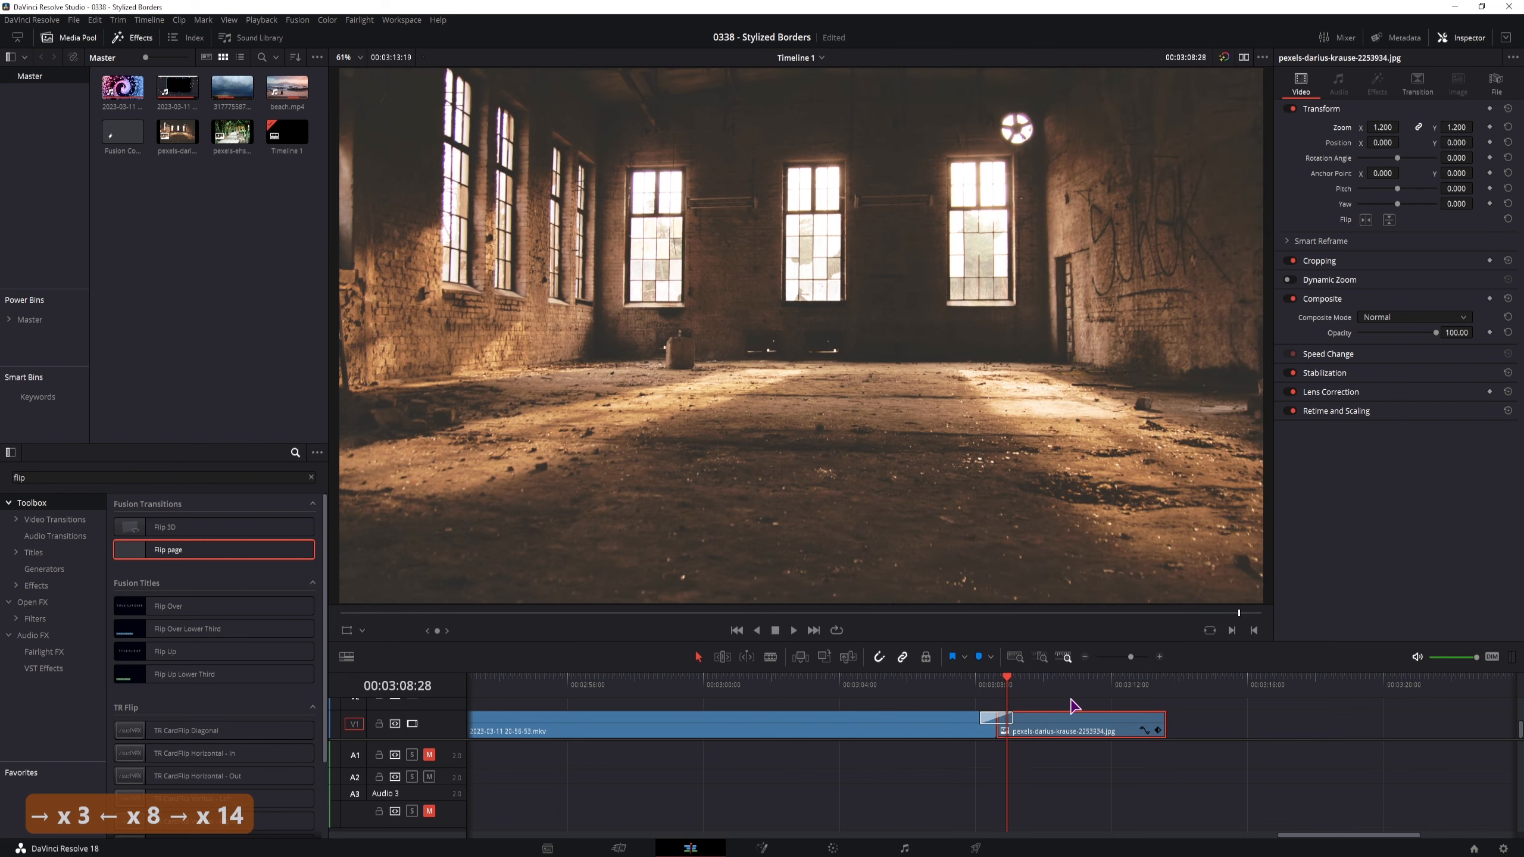
Step: Lengthen the Flip page transition to 3.4 seconds (102 frames) and check the flip at 00:03:07:16
scroll(864, 779, left, 10)
click(758, 717)
scroll(805, 742, left, 1)
scroll(713, 801, right, 15)
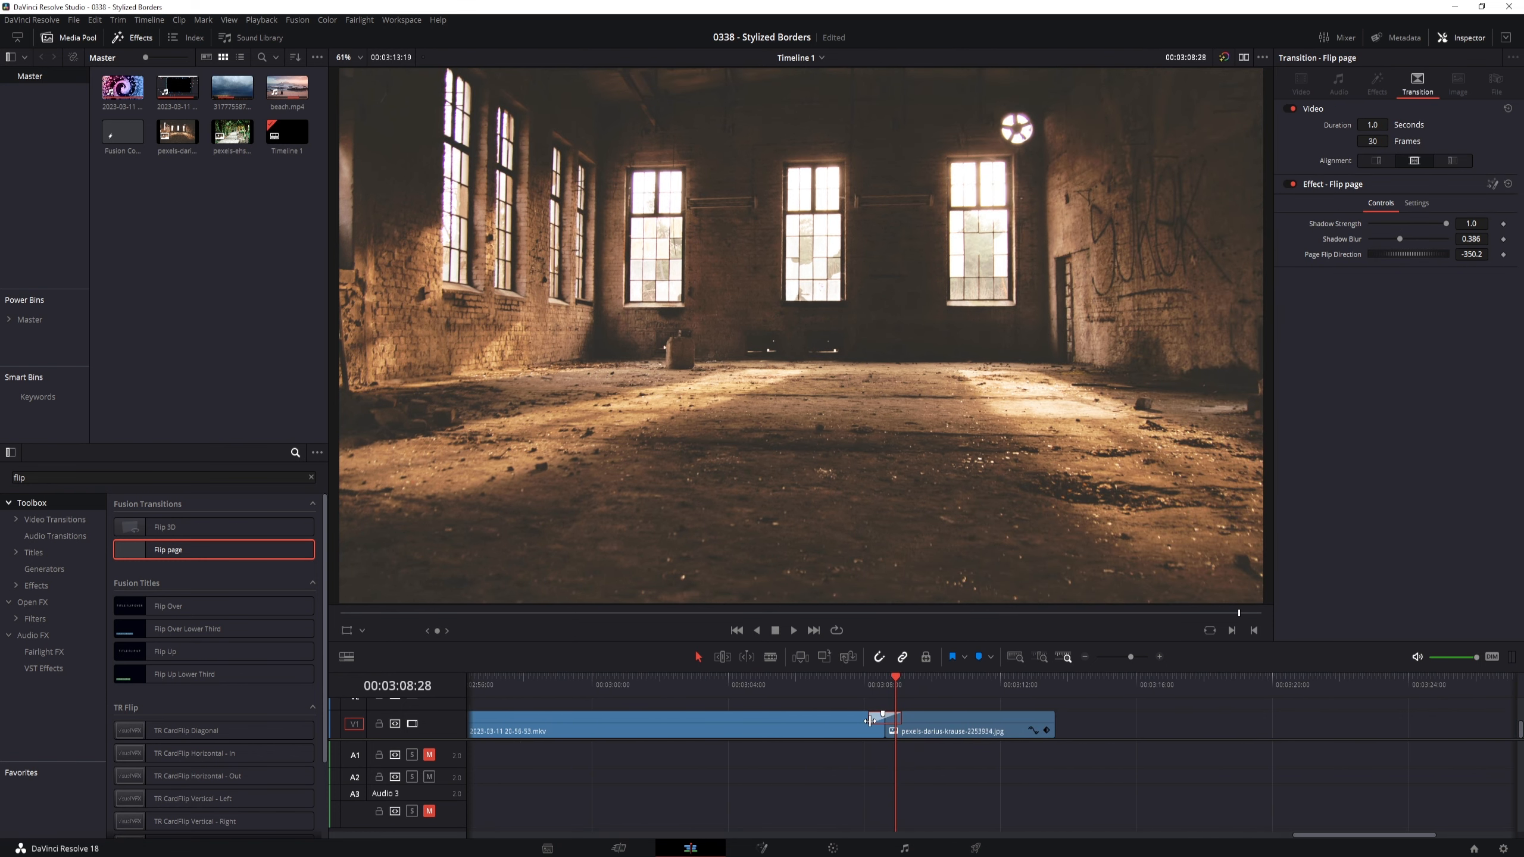
mouse_move(870, 721)
mouse_down()
mouse_move(828, 719)
mouse_move(827, 683)
mouse_move(849, 684)
mouse_up()
click(838, 682)
right_click(848, 682)
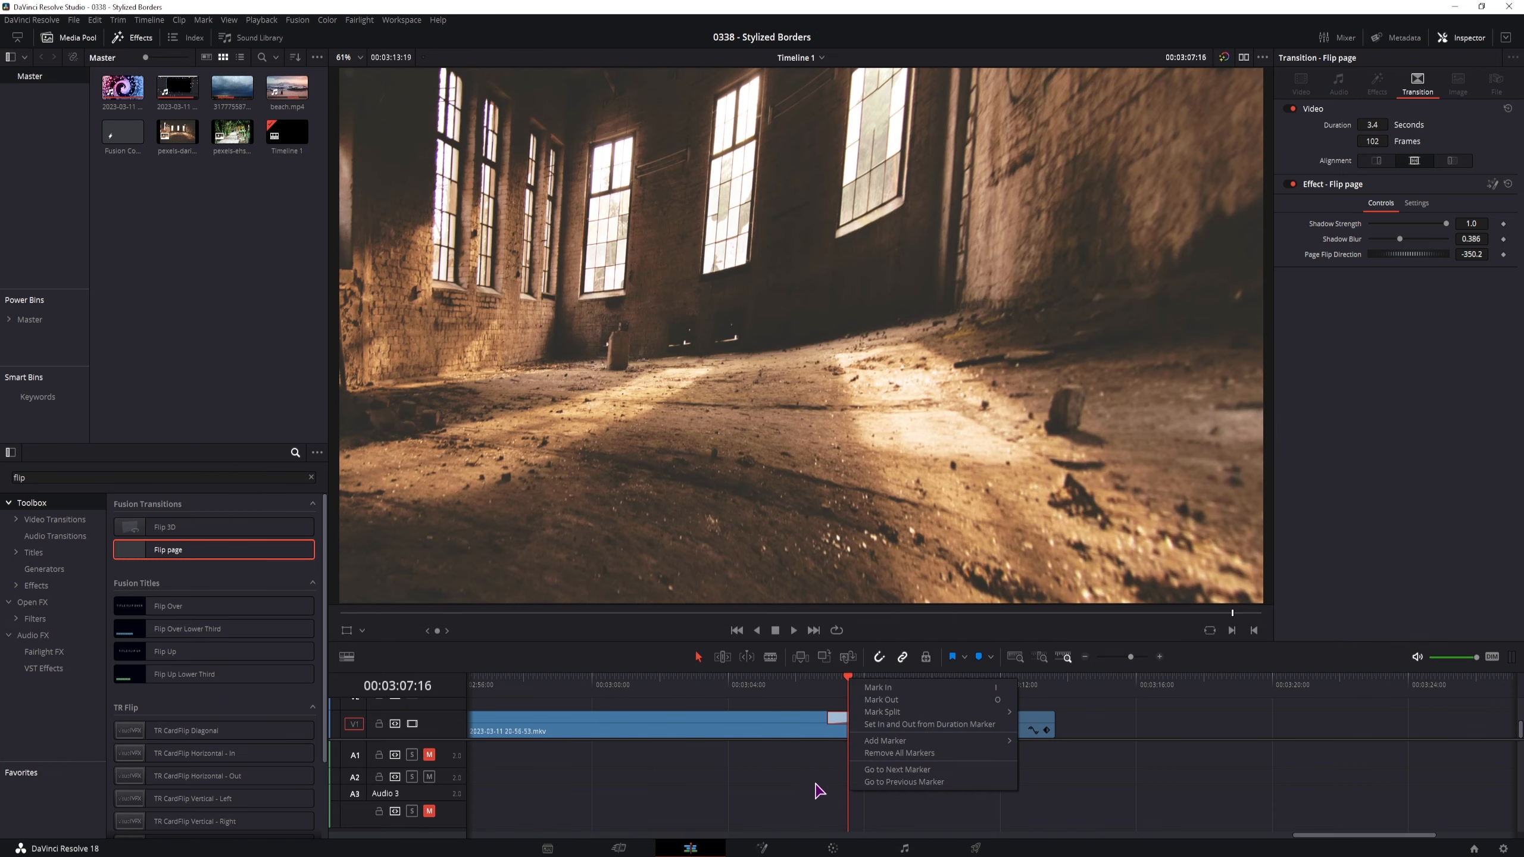
click(661, 817)
Step: Switch to the Fusion page, select the Bender3D1 node and move to frame 25
key(shift+5)
click(646, 700)
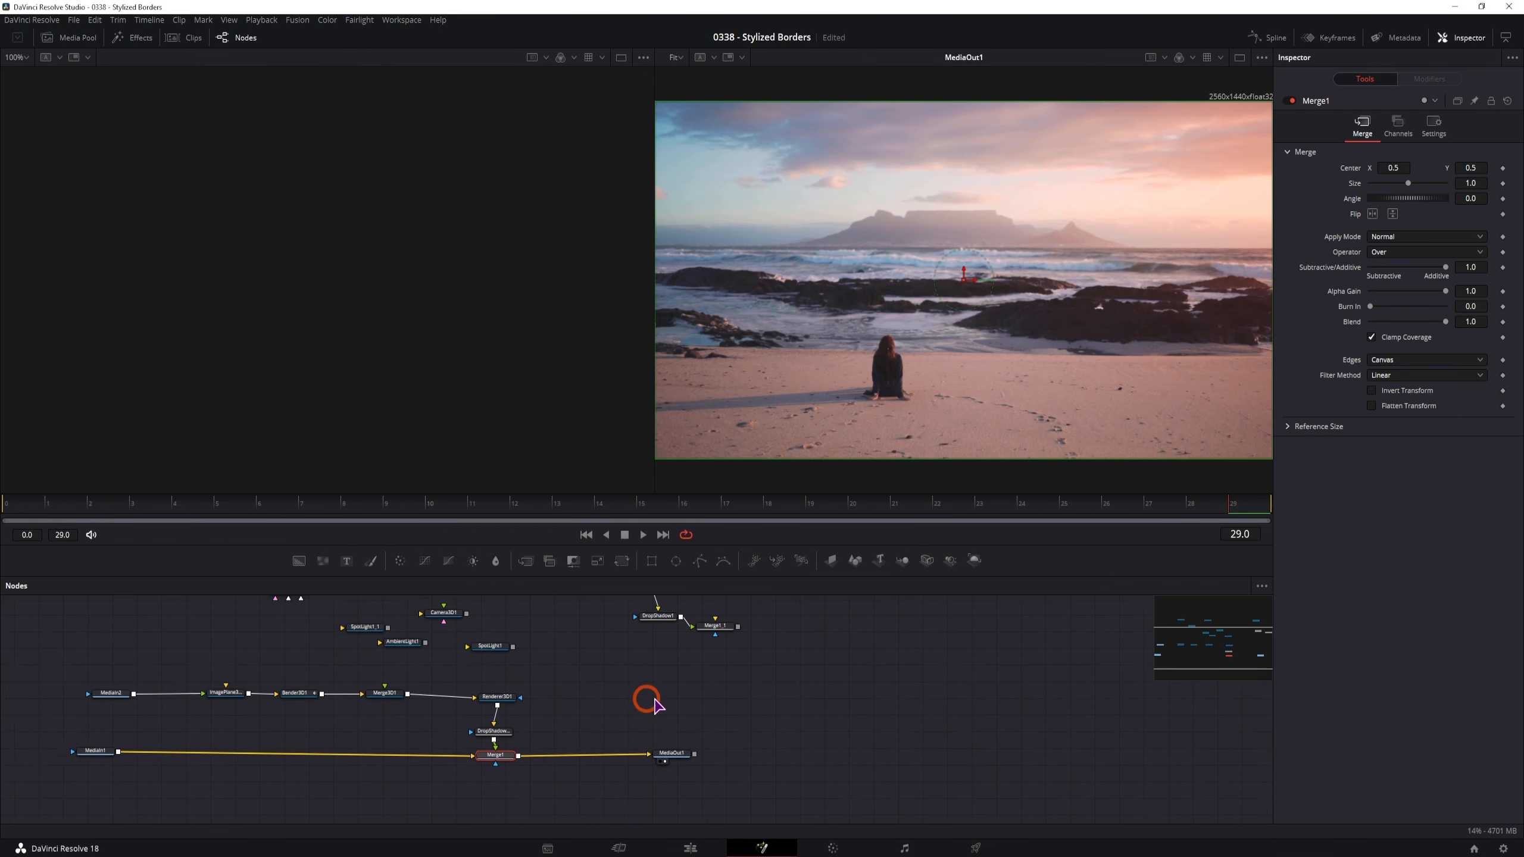
drag(656, 706, 718, 715)
click(359, 722)
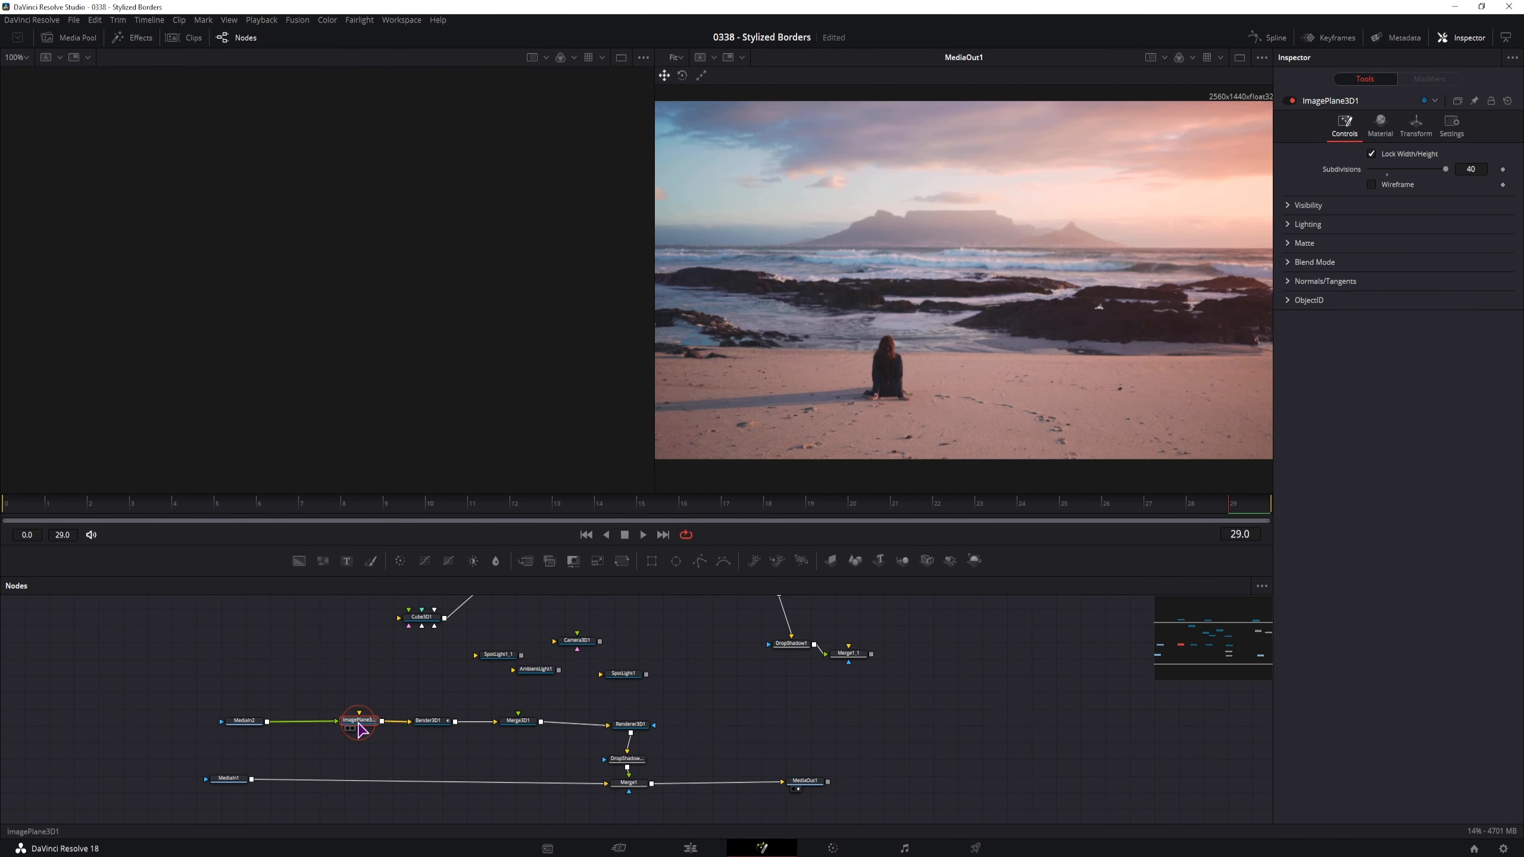
click(430, 722)
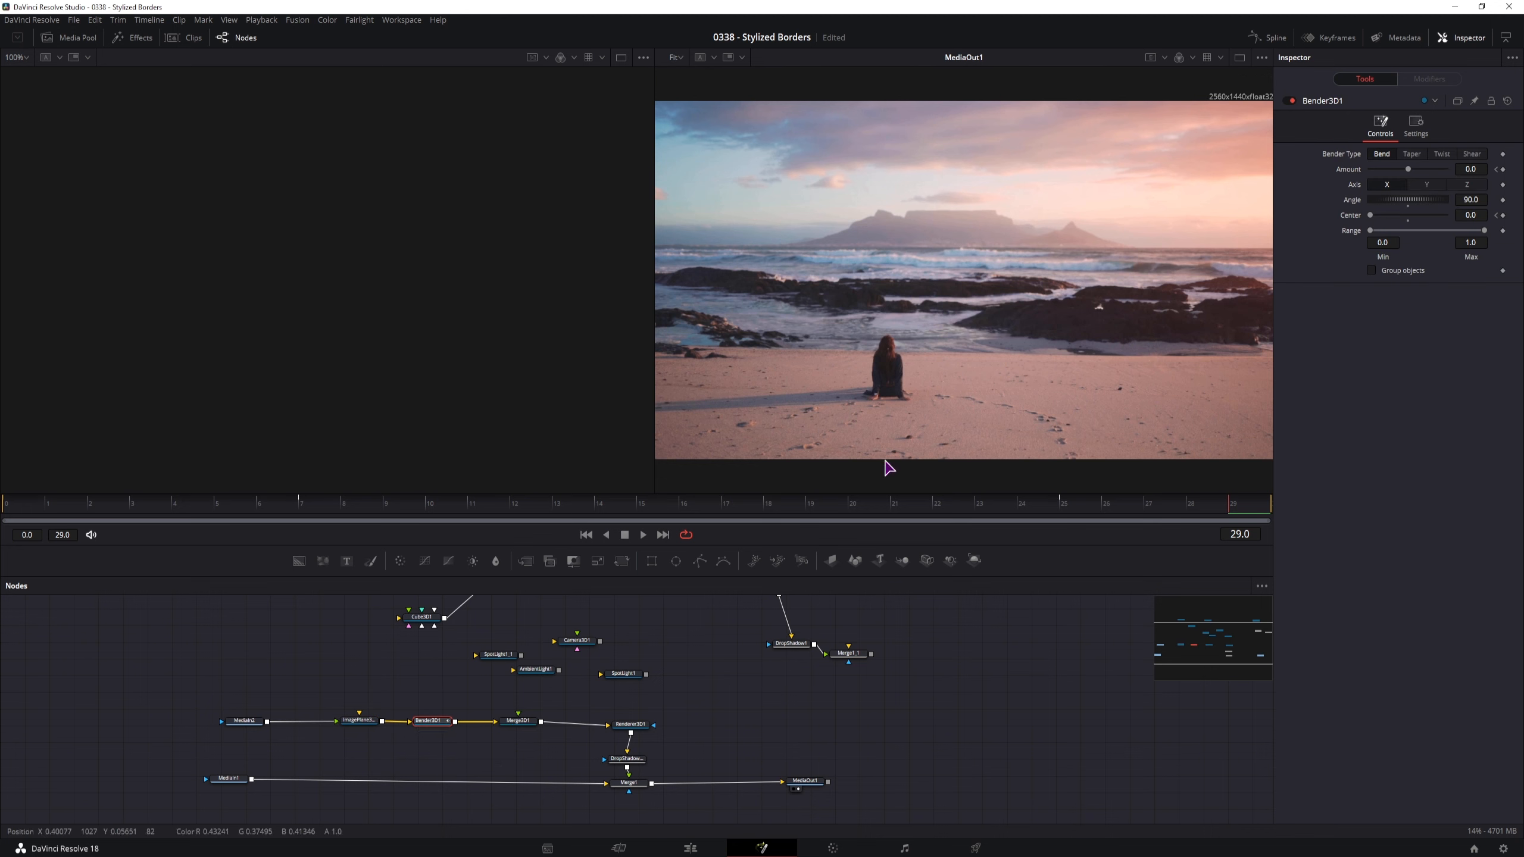
drag(890, 503, 1059, 503)
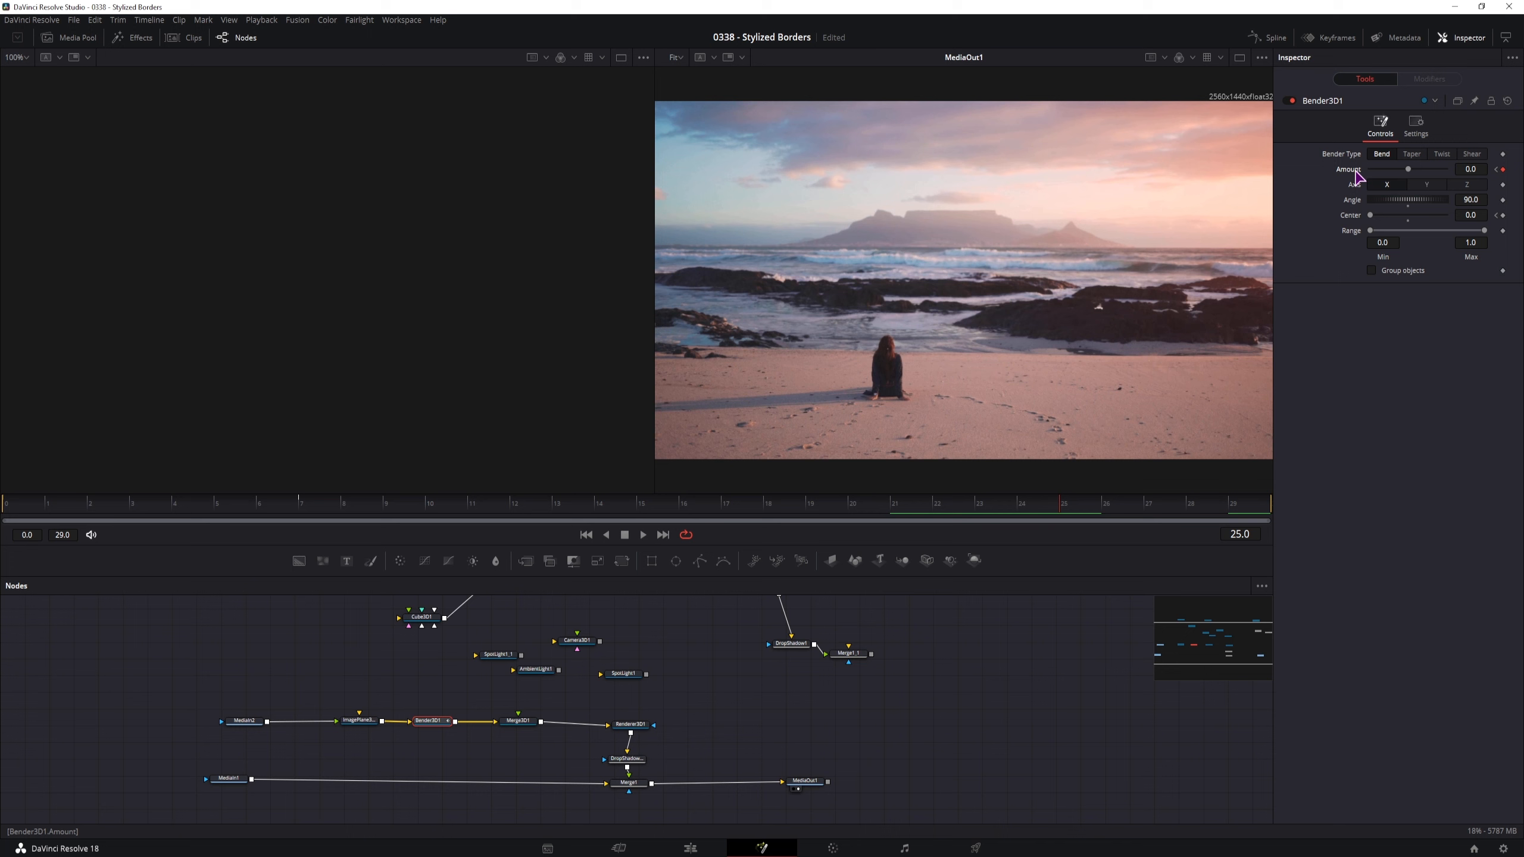
Step: Insert Keyframe Stretcher modifiers on Bender3D1's Amount and Center
right_click(1356, 171)
mouse_move(1392, 249)
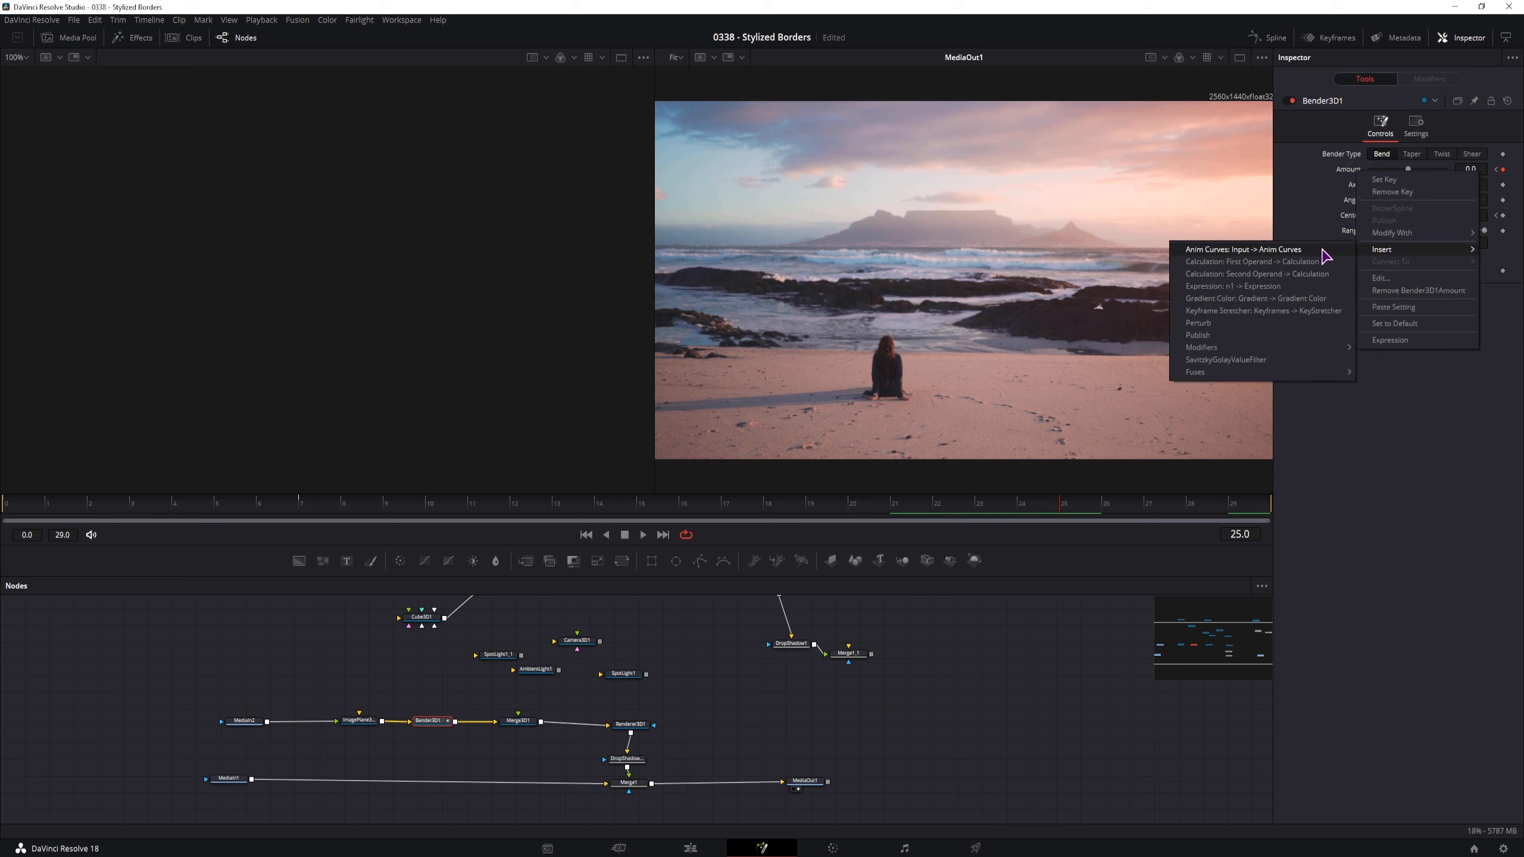
click(1299, 311)
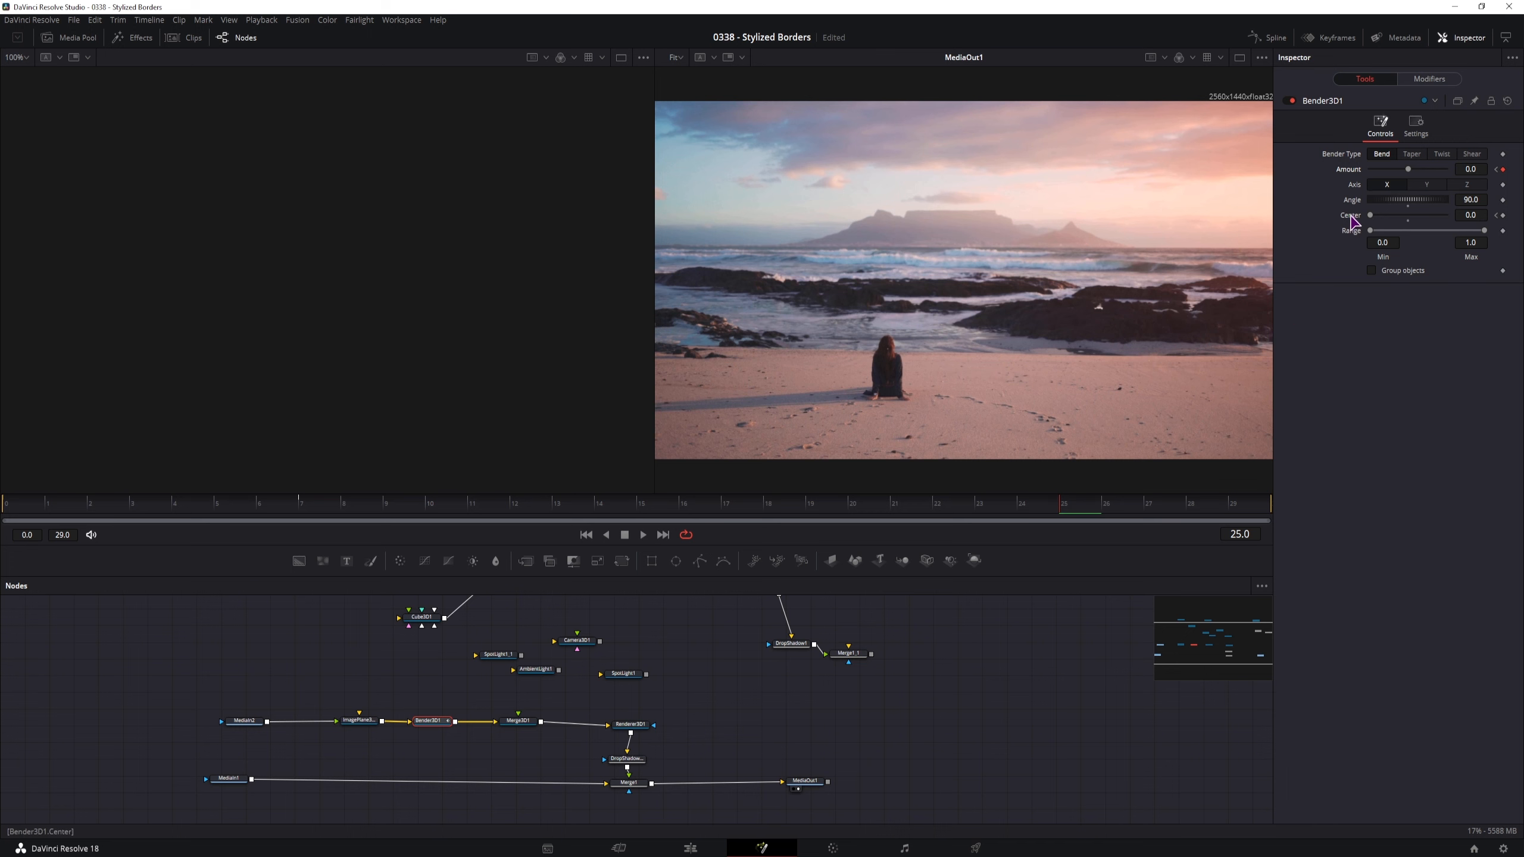
right_click(1353, 222)
mouse_move(1380, 294)
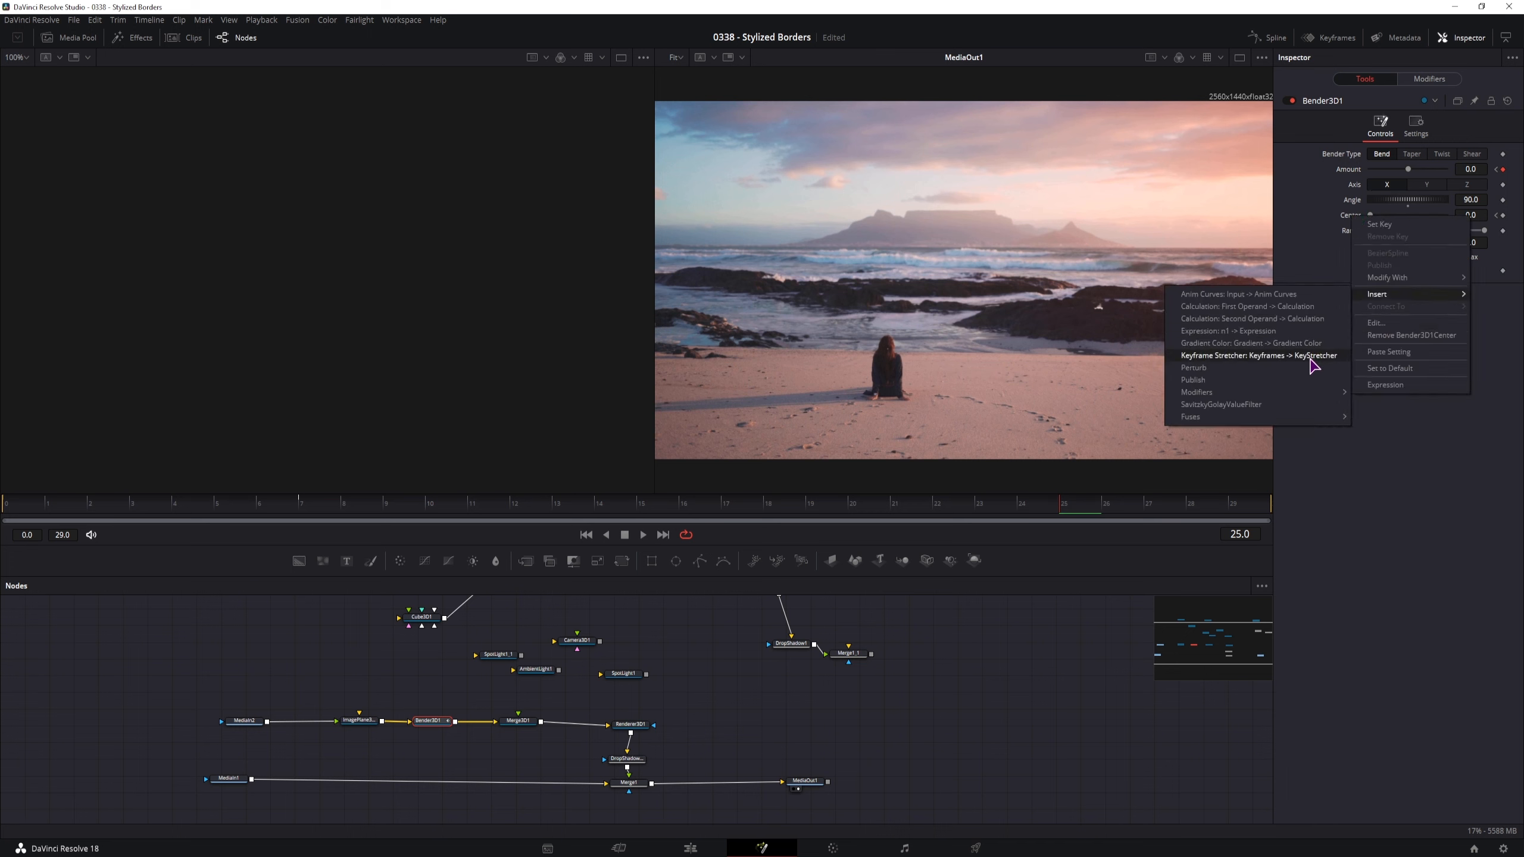
click(1311, 358)
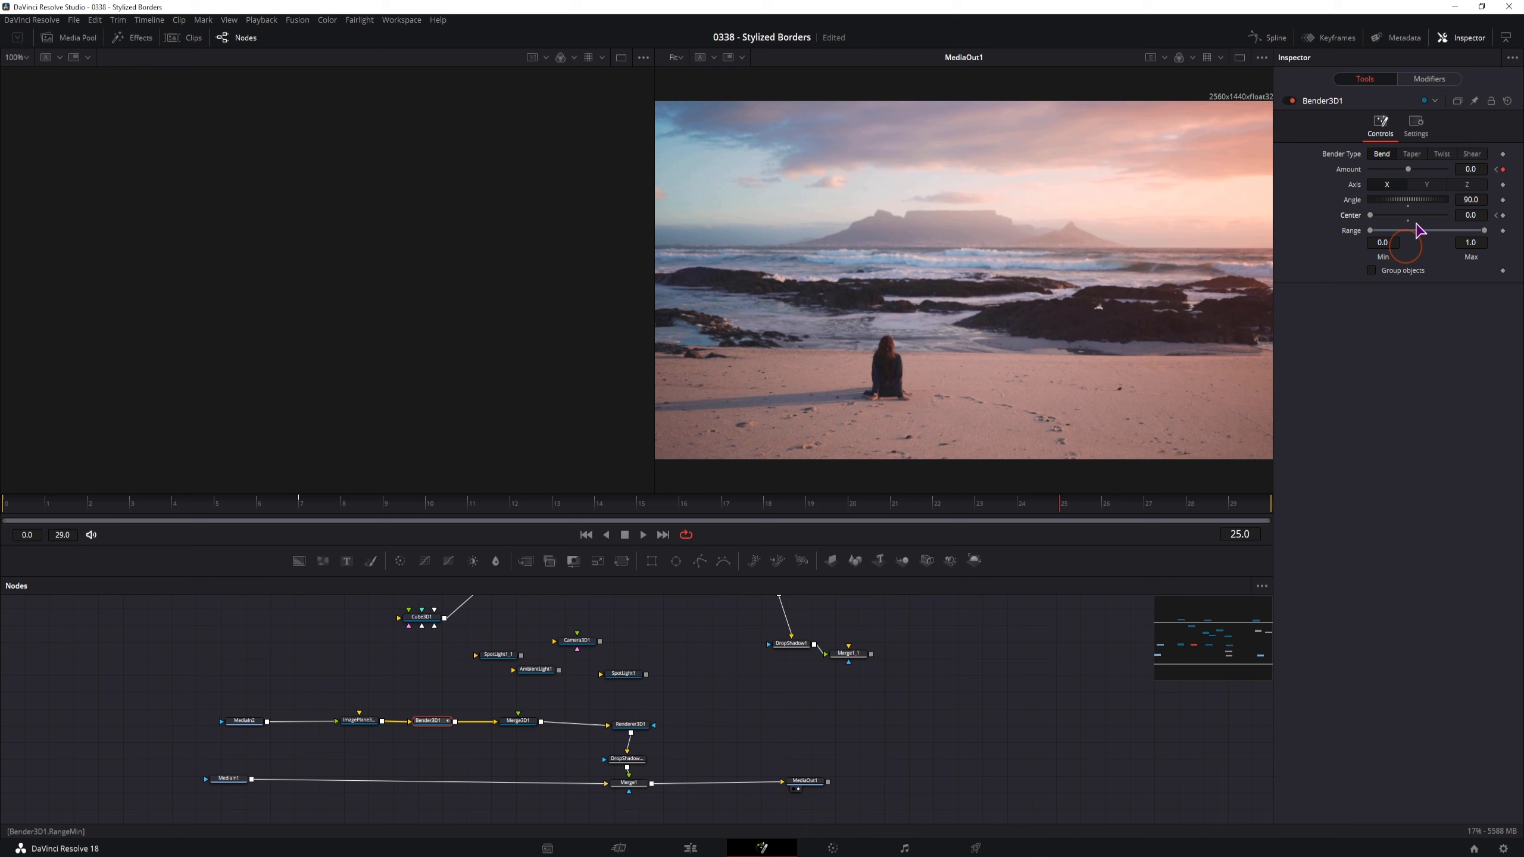
Step: Set the Keyframe Stretcher on Bender3D1's Center to Source End 29, Stretch Start 0 and Stretch End 25
click(1429, 80)
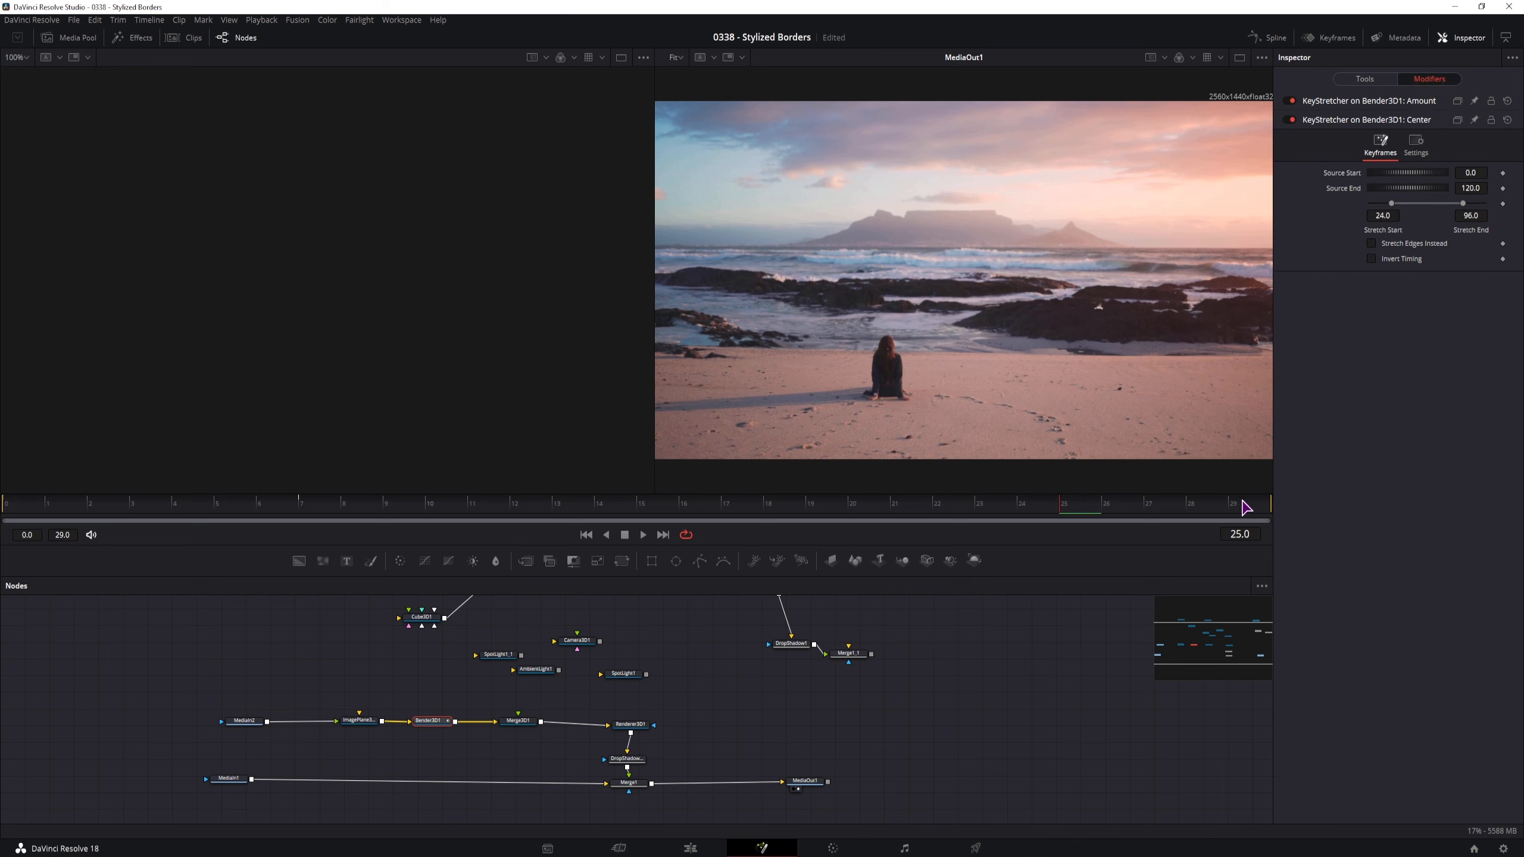
click(1476, 188)
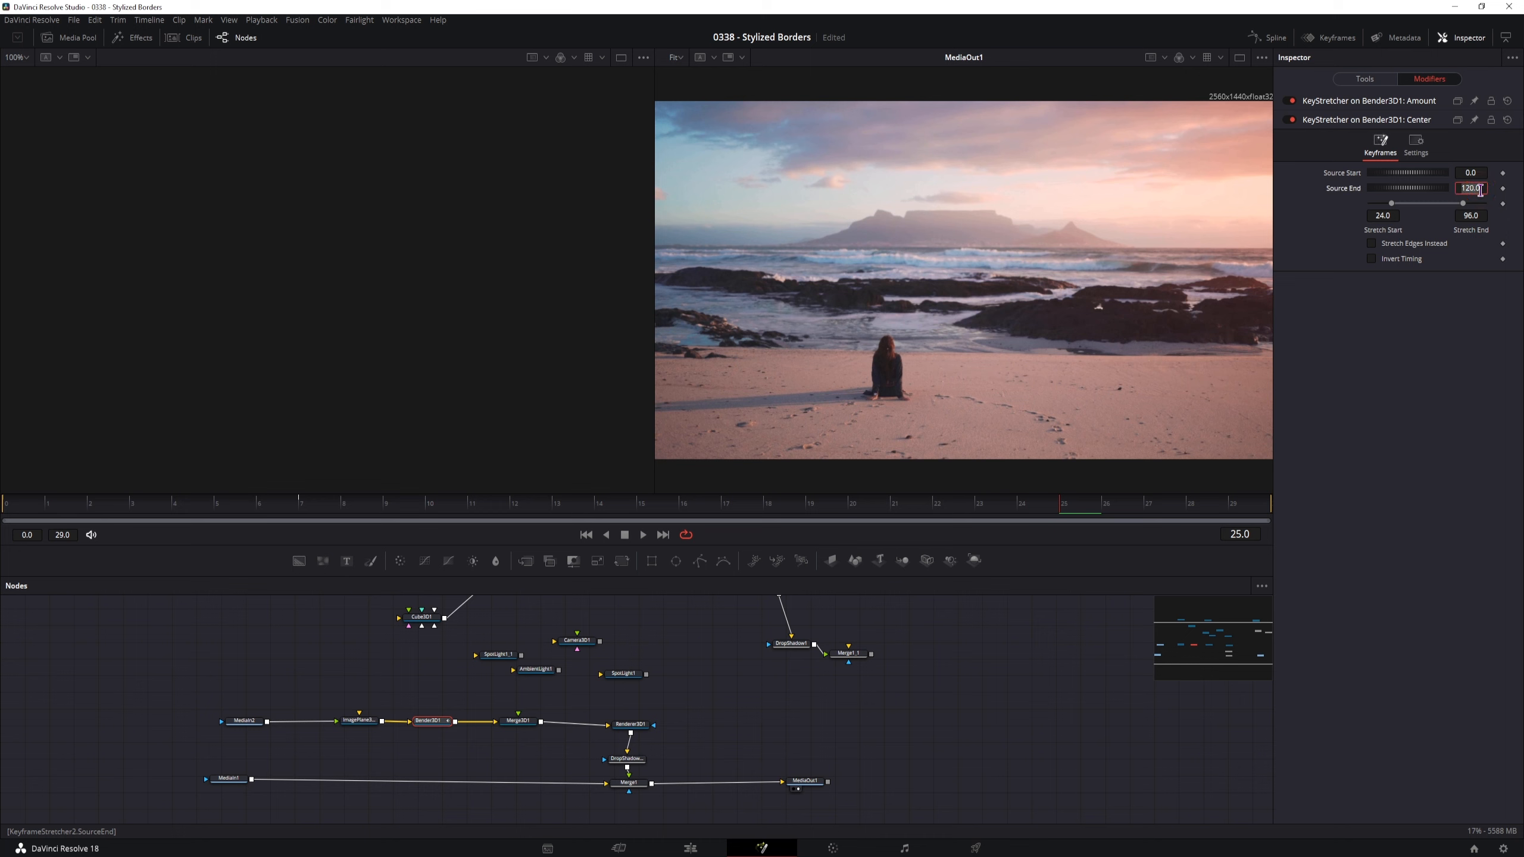
text(29)
click(1422, 339)
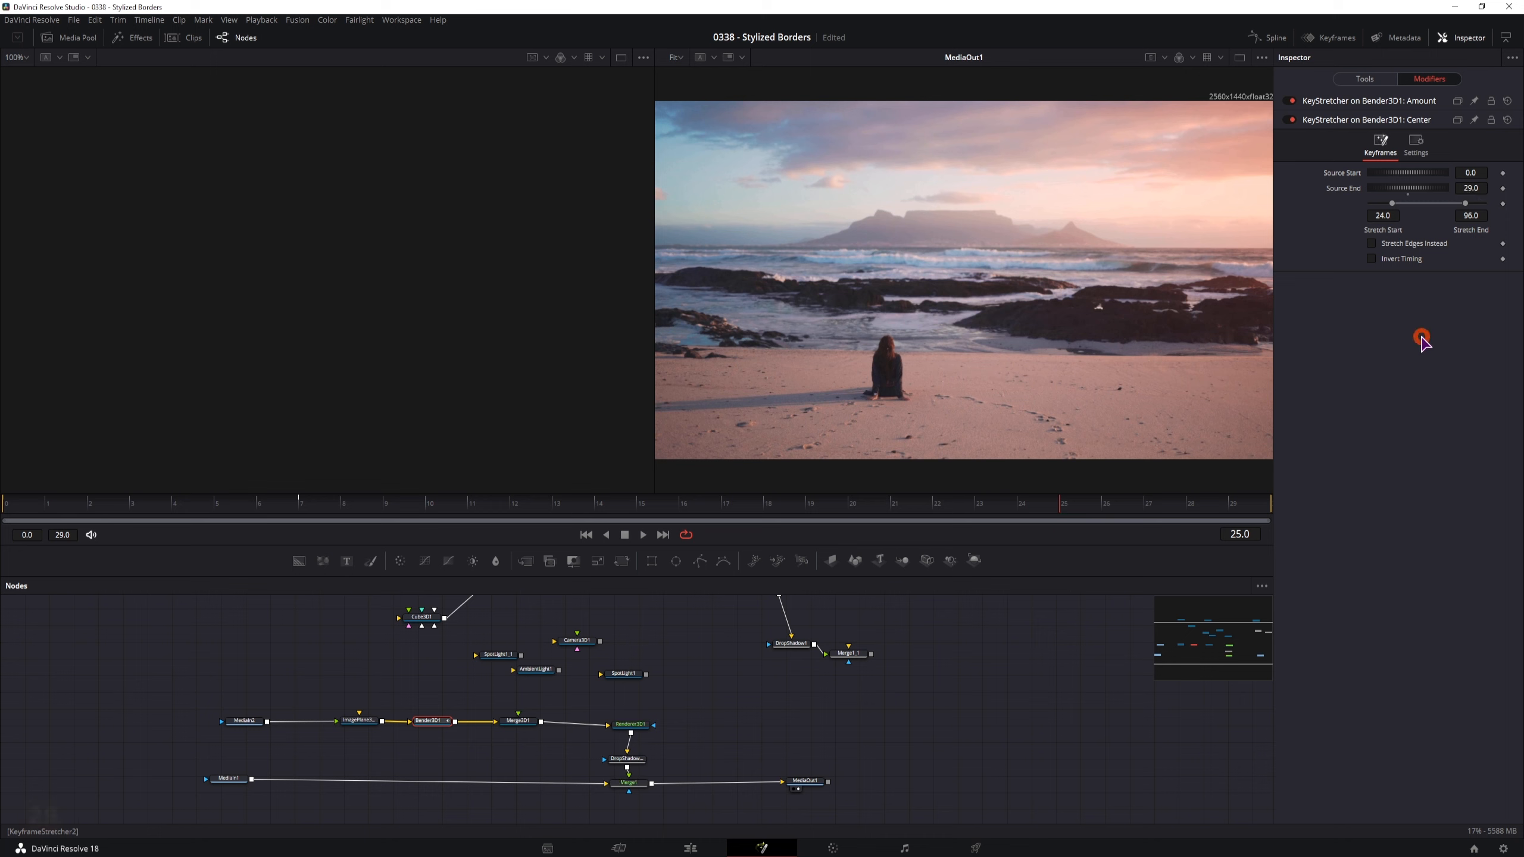
click(1383, 215)
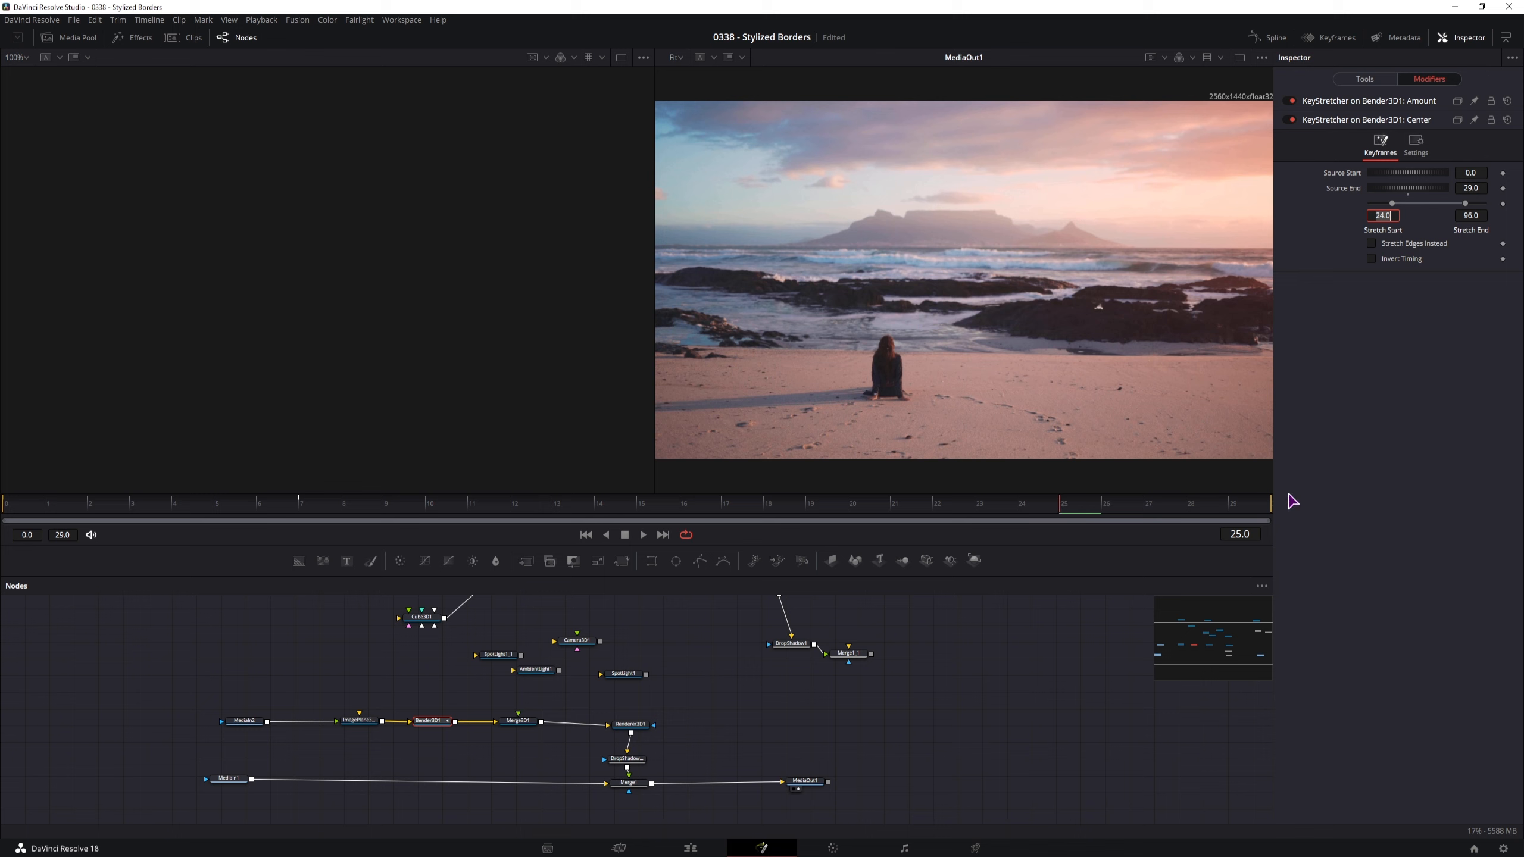
text(0)
click(1471, 216)
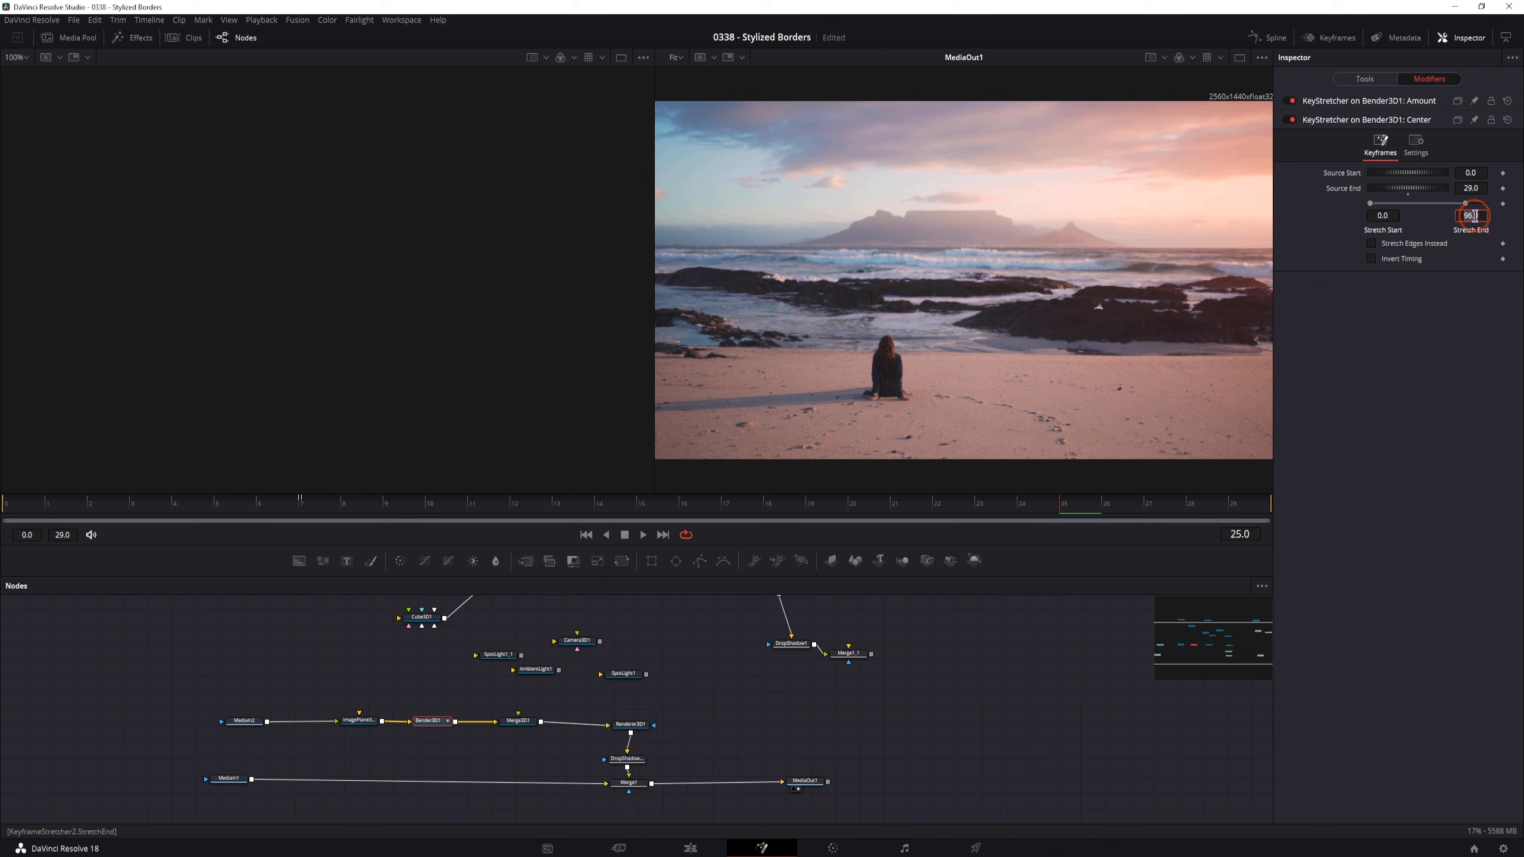
text(25)
click(1432, 398)
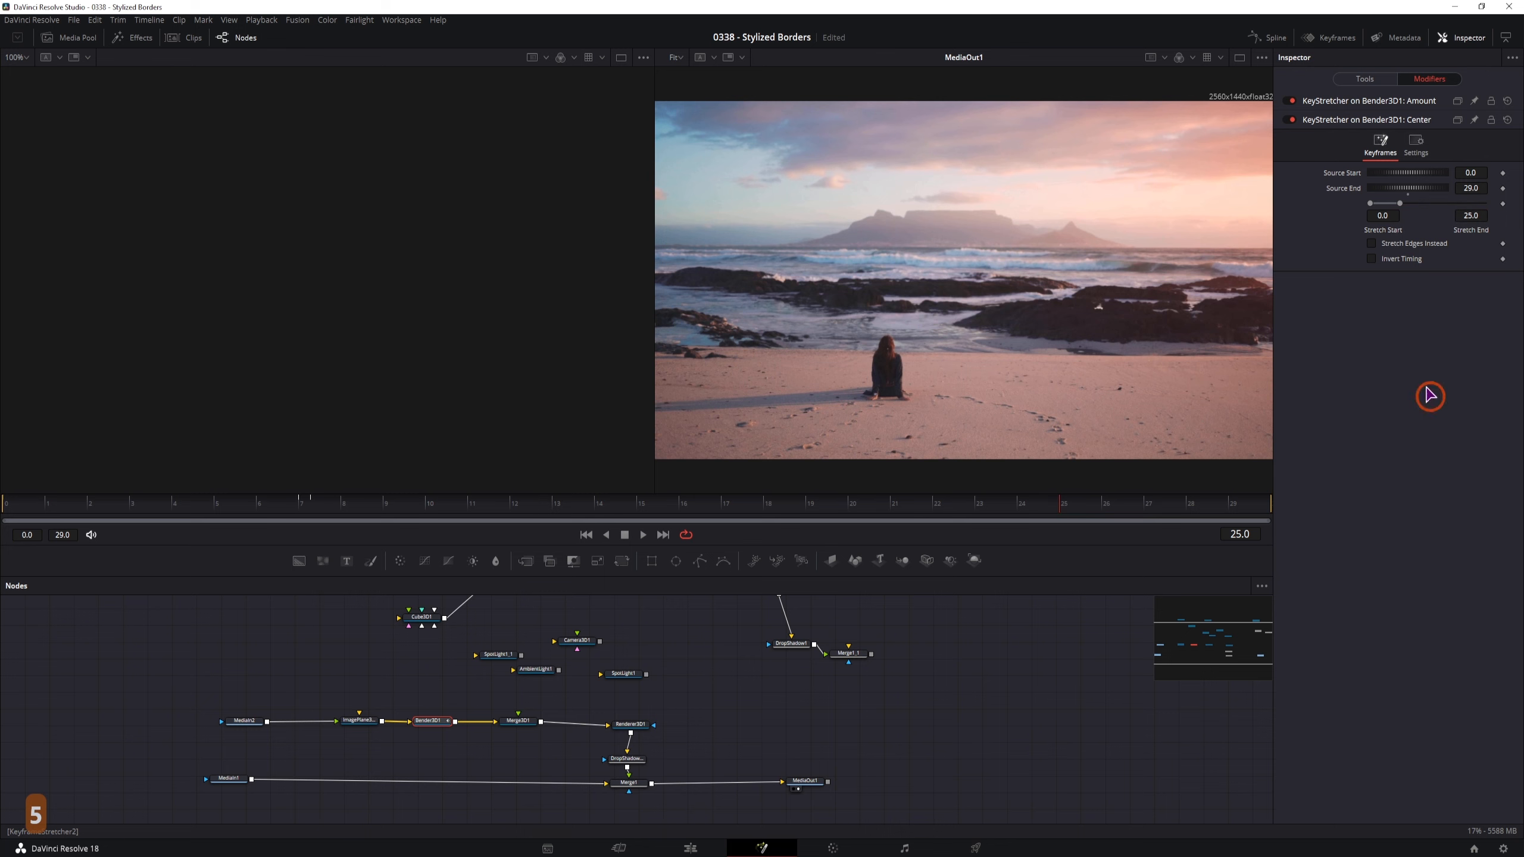
Step: Set the Keyframe Stretcher on Bender3D1's Amount to Source End 29, Stretch Start 0 and Stretch End 25
click(1361, 103)
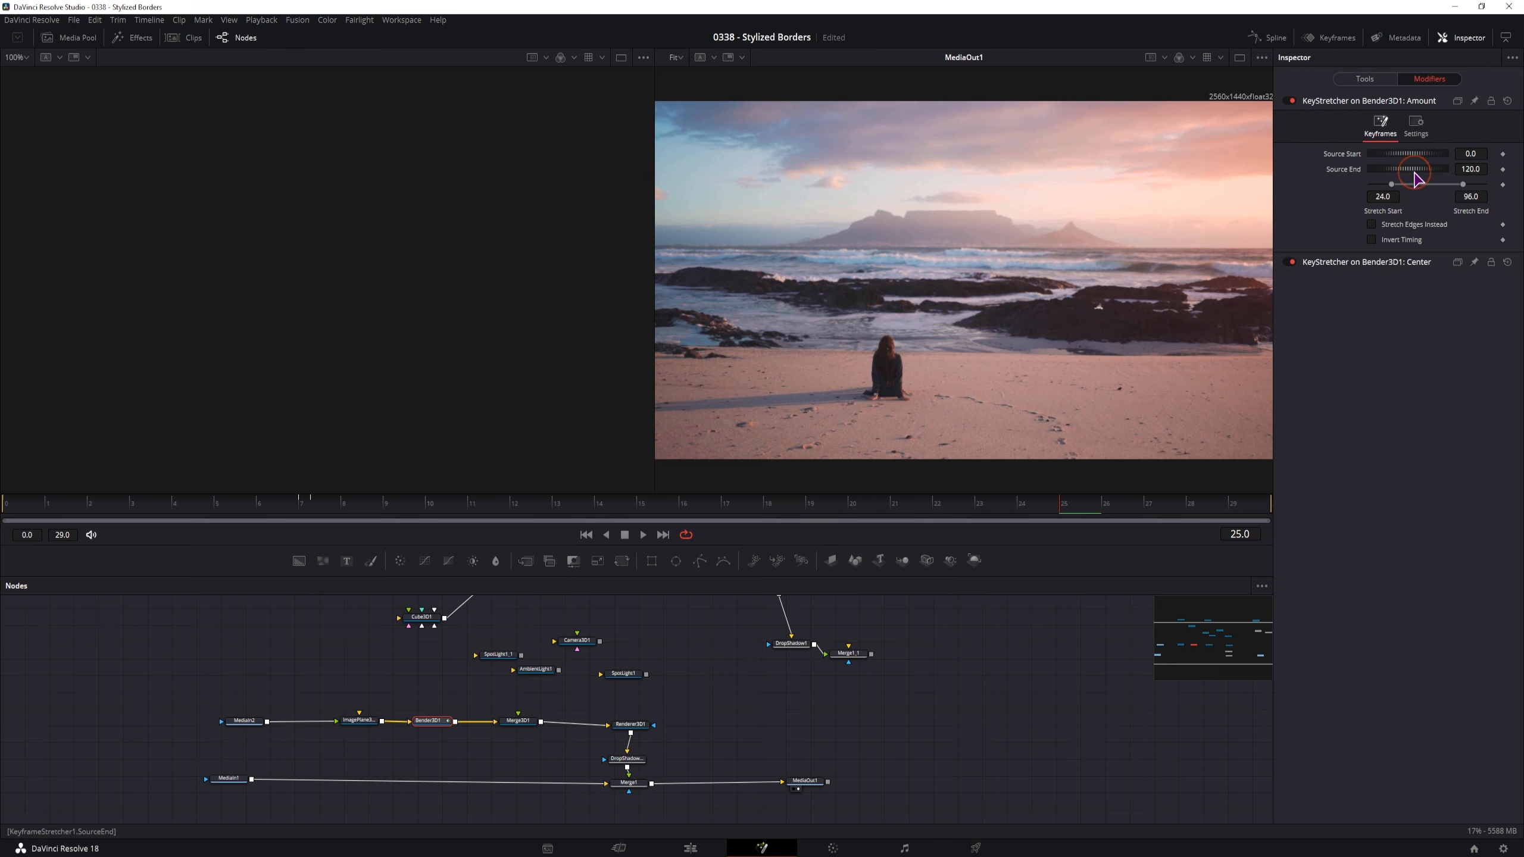
click(1477, 168)
text(29)
click(1382, 196)
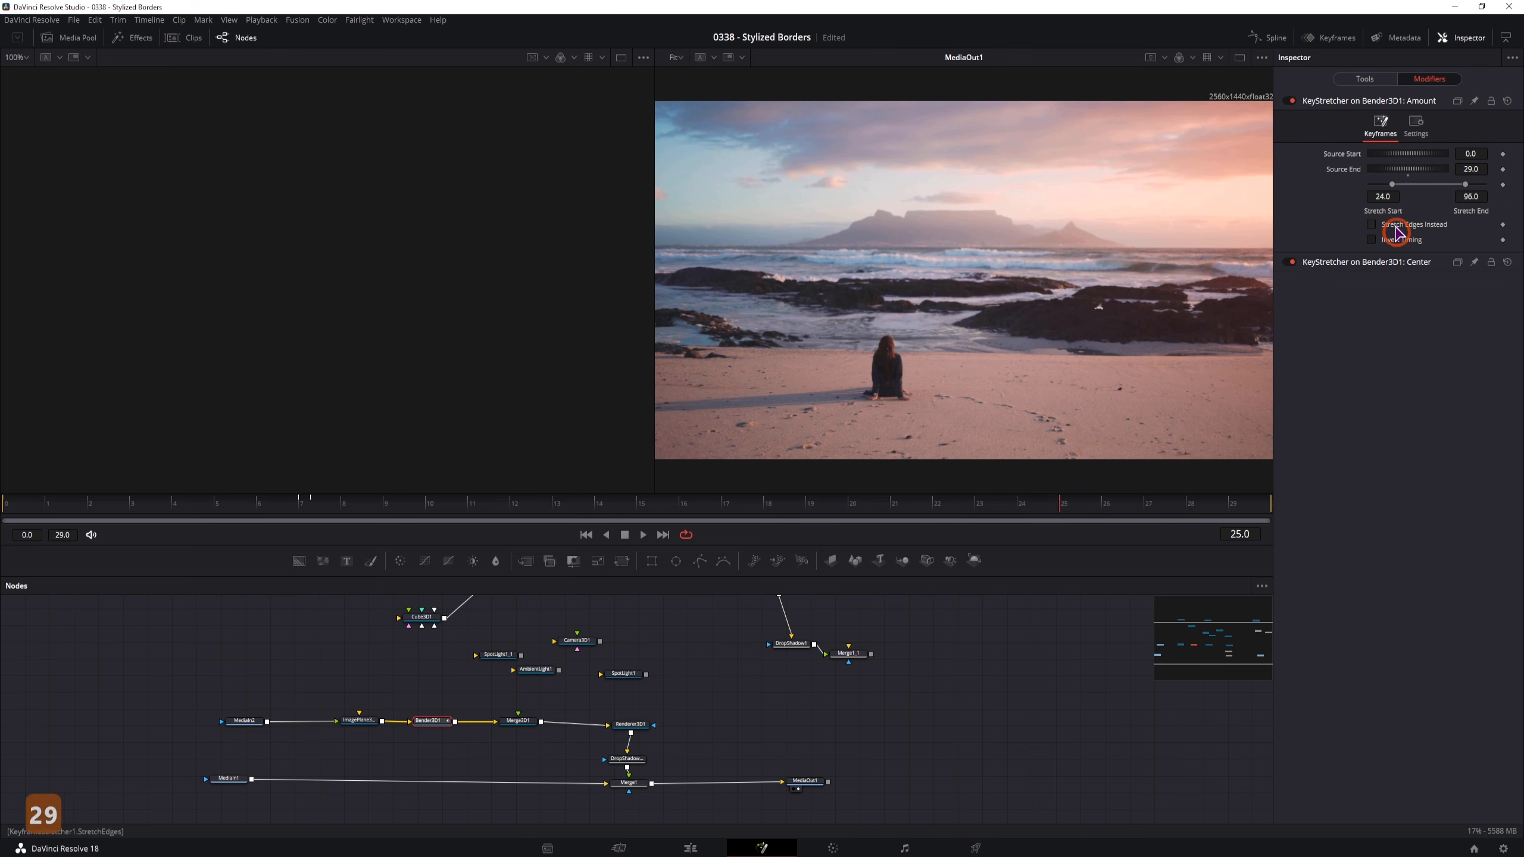
text(0)
click(1473, 197)
text(29)
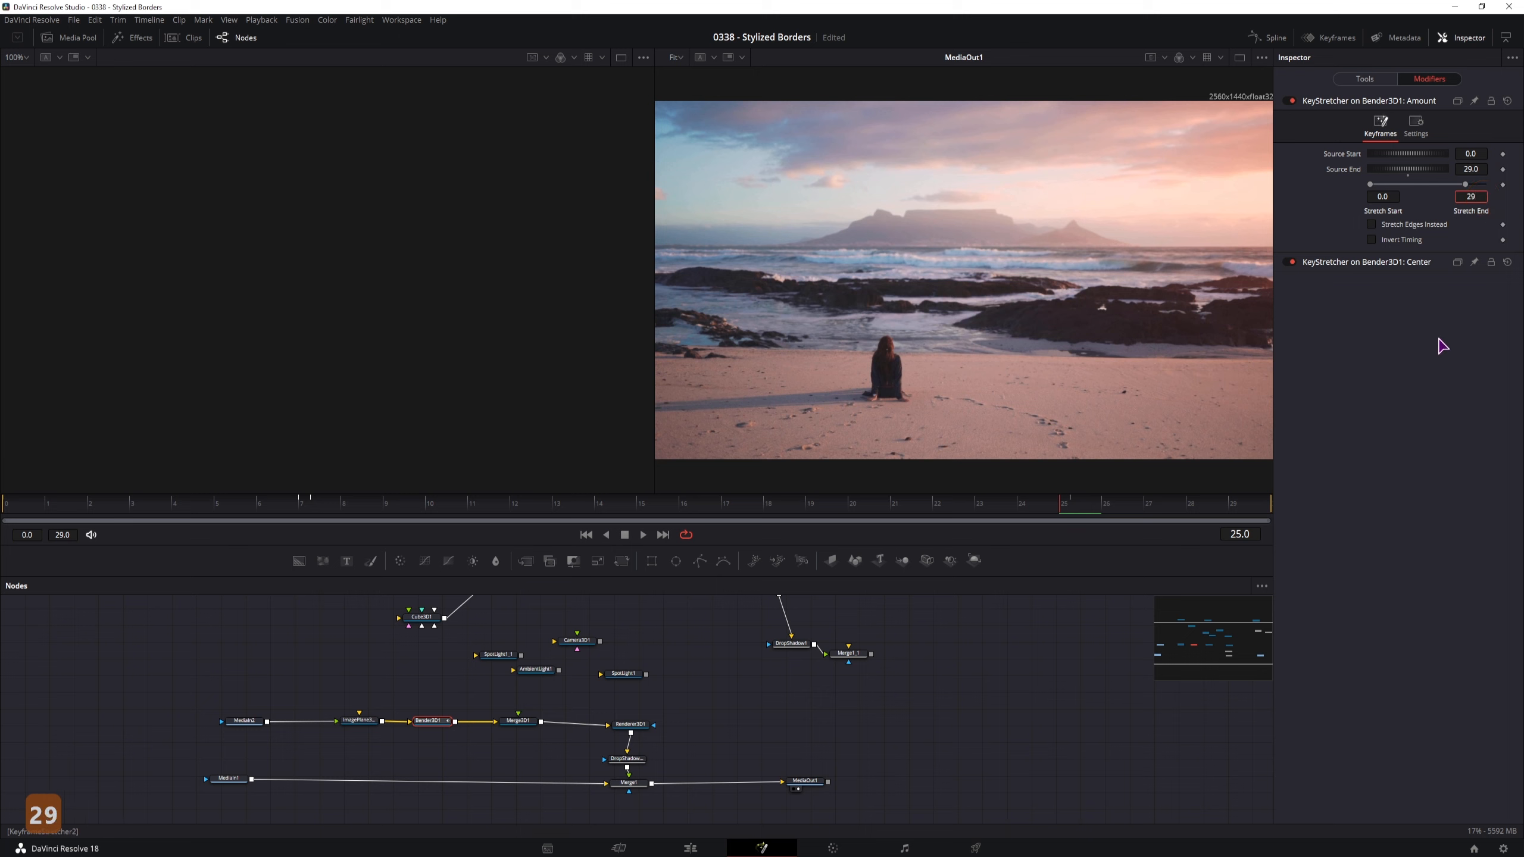
key(BackSpace)
text(5)
key(Return)
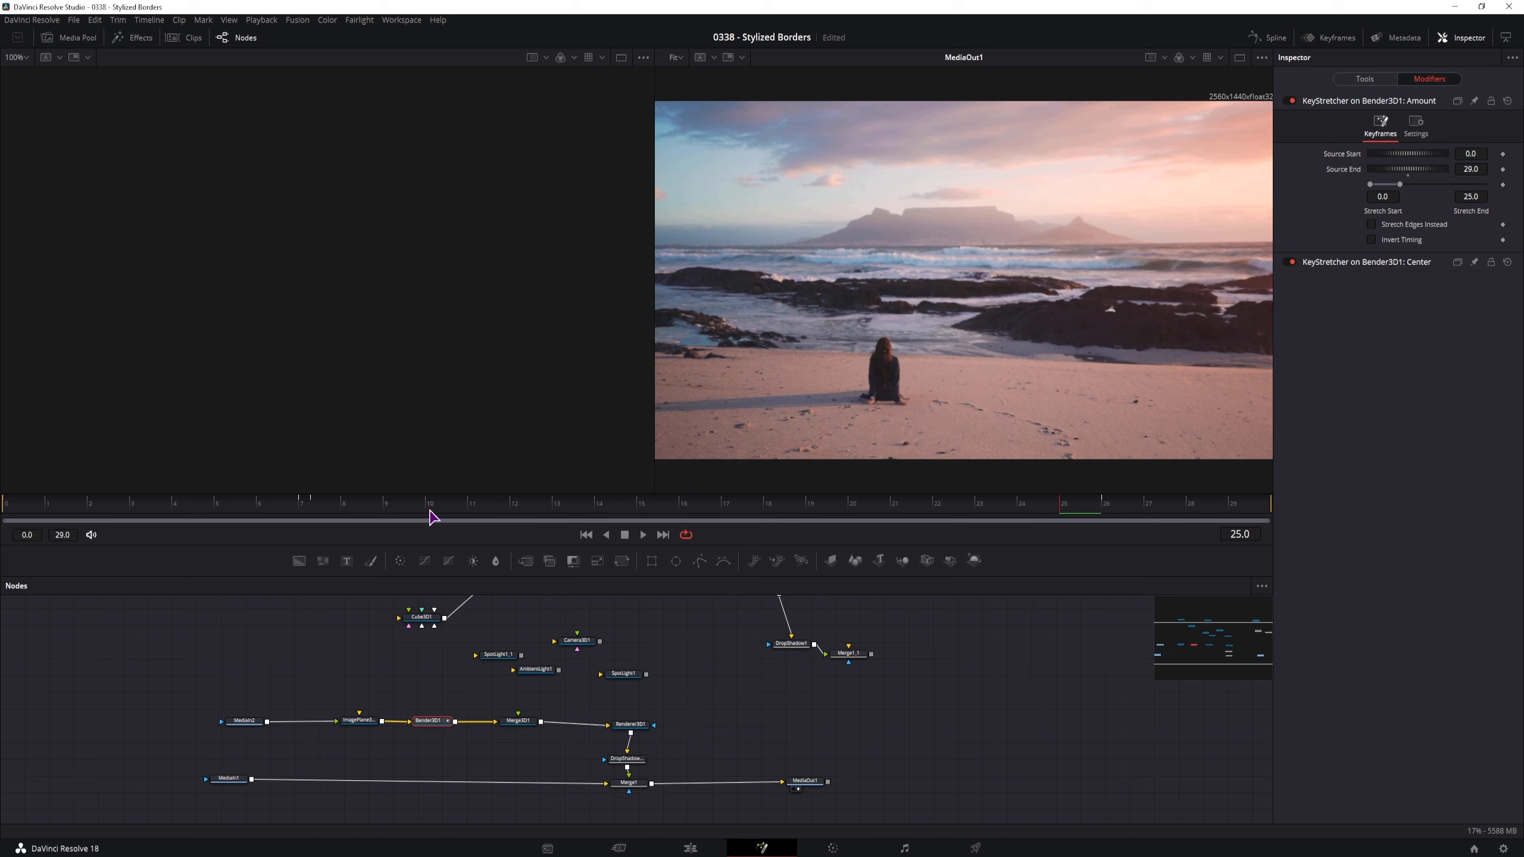
Step: Create a macro from the page-flip nodes and export ImagePlane3D1's Z rotation under the name Rotate Page Flip
right_click(629, 783)
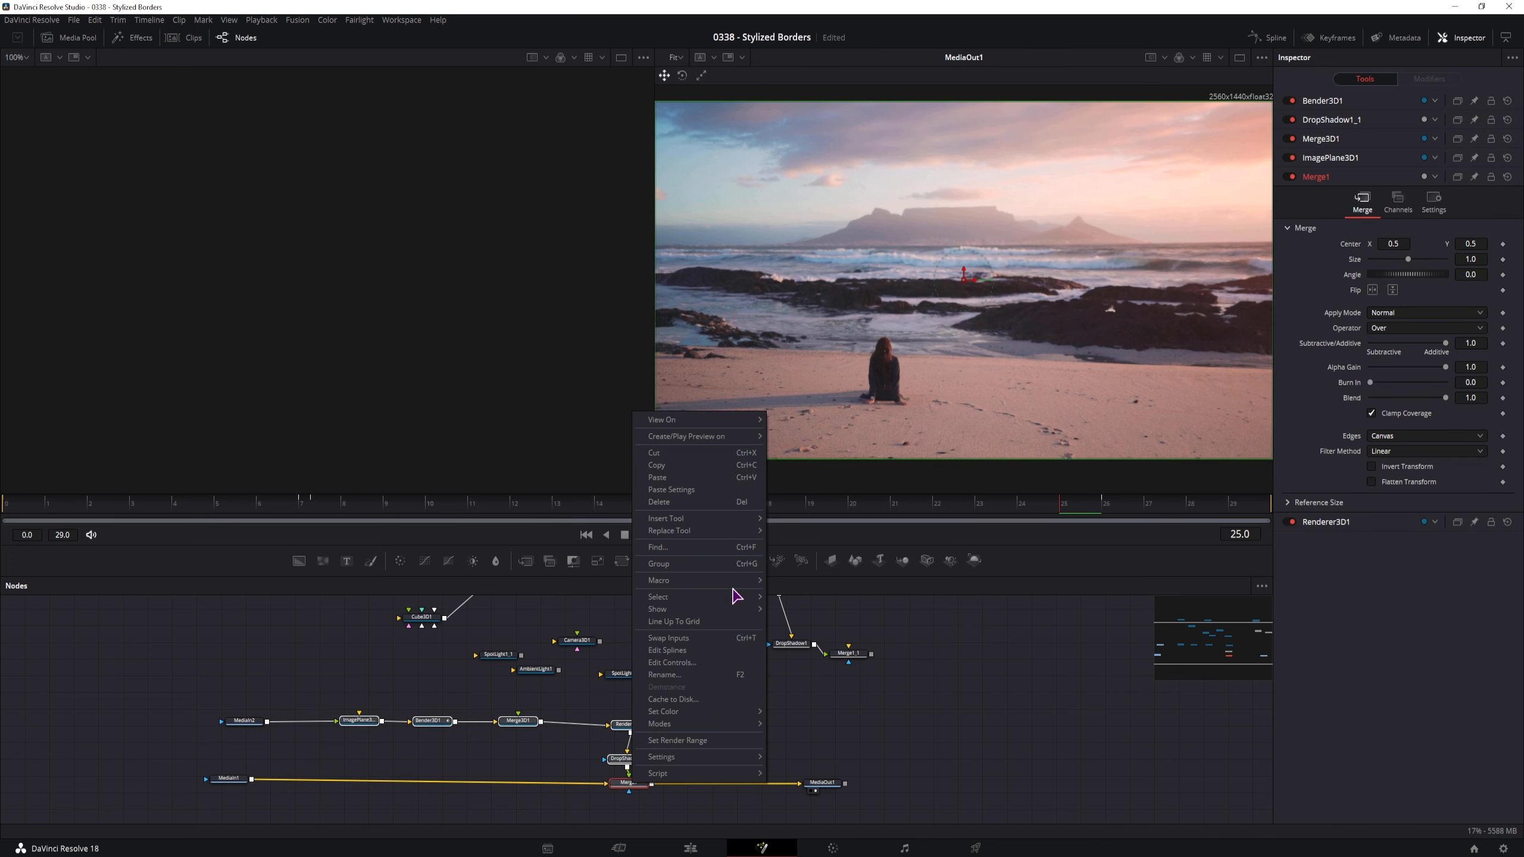
mouse_move(736, 586)
click(795, 578)
drag(246, 52, 831, 304)
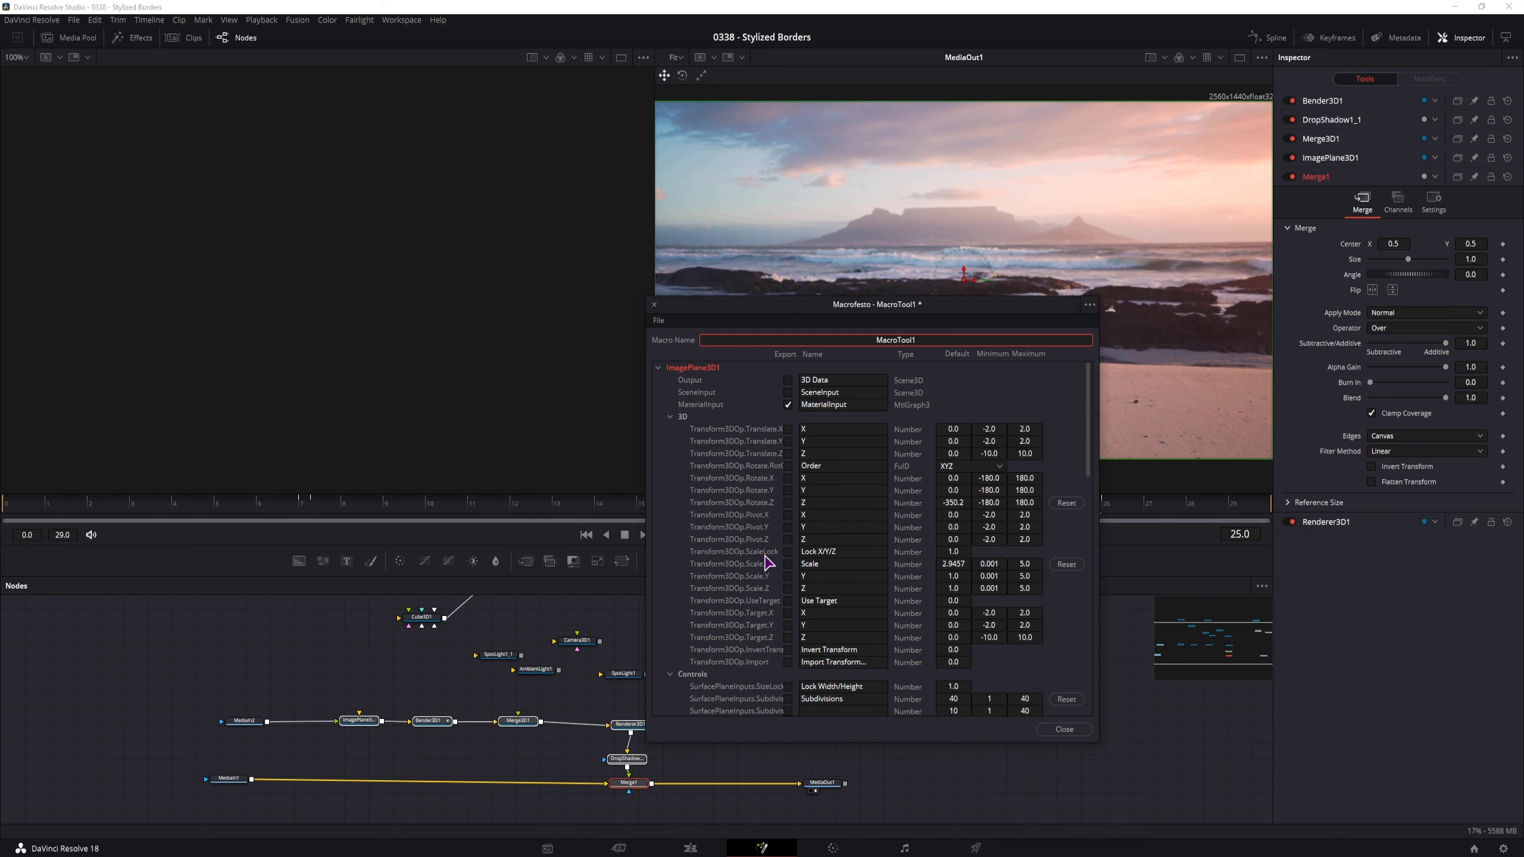
click(788, 502)
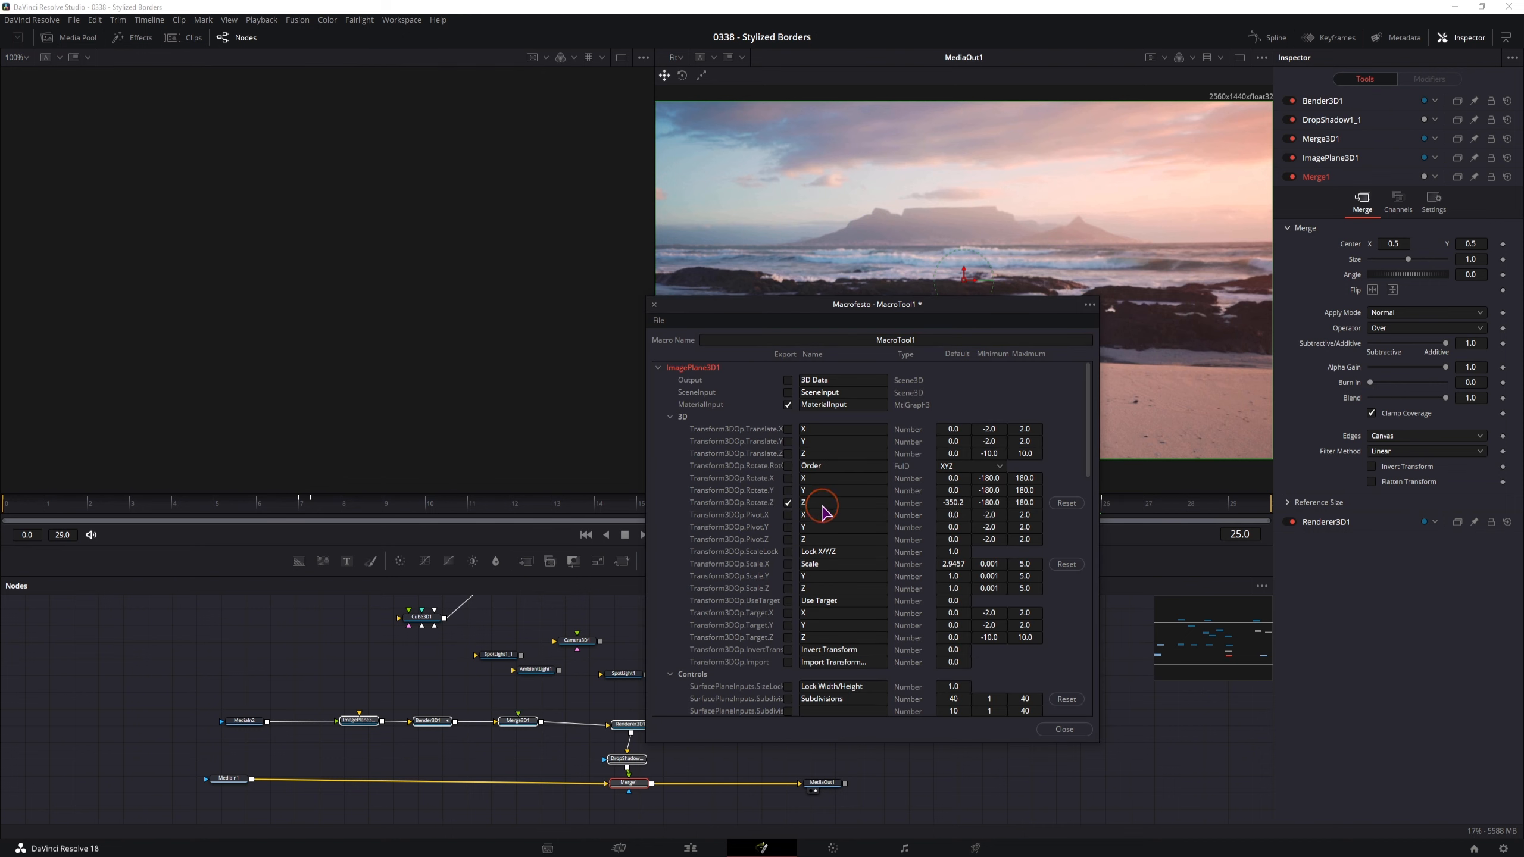
drag(808, 497, 801, 498)
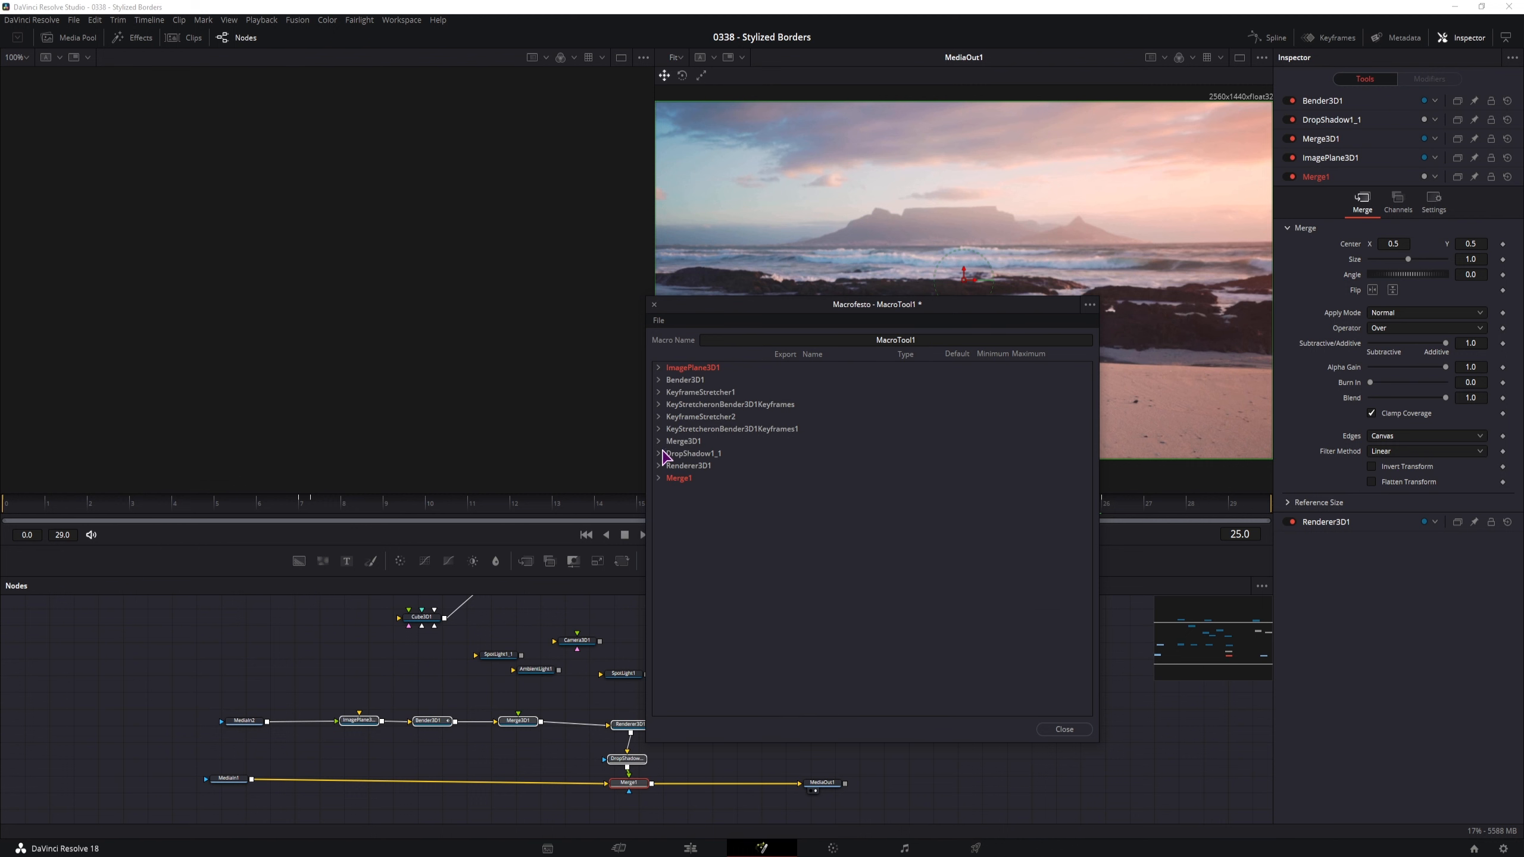
Step: Export DropShadow1_1's shadow strength and blur in the macro, renaming the blur control Shadow Blur
click(663, 453)
click(787, 514)
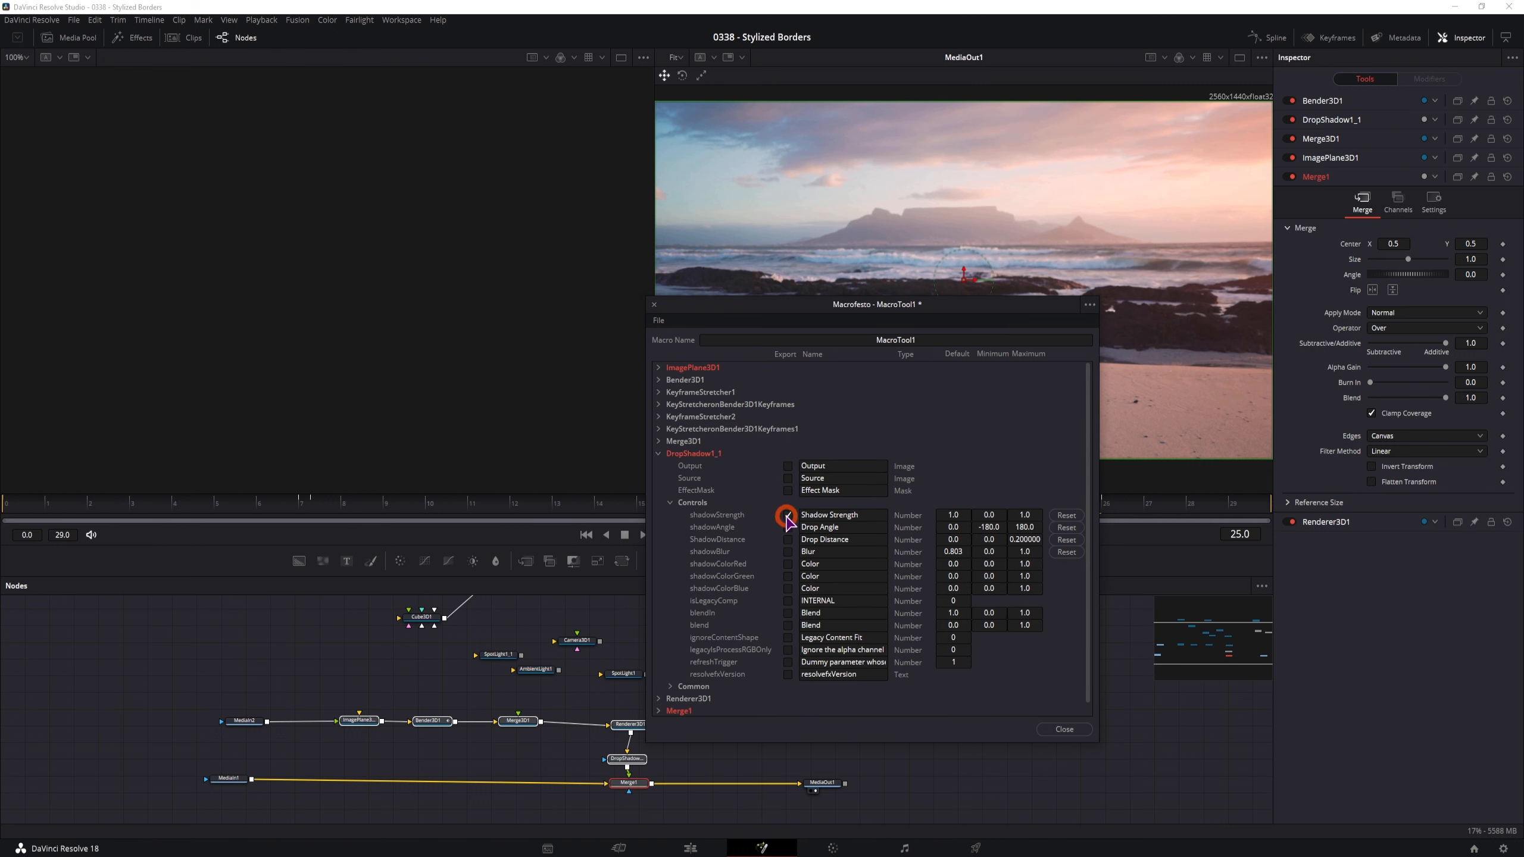
click(788, 551)
click(849, 552)
text(Shadow)
Step: Save the macro as a group named Flip page 1 in the Templates > Edit > Transitions folder and close the macro editor
click(658, 320)
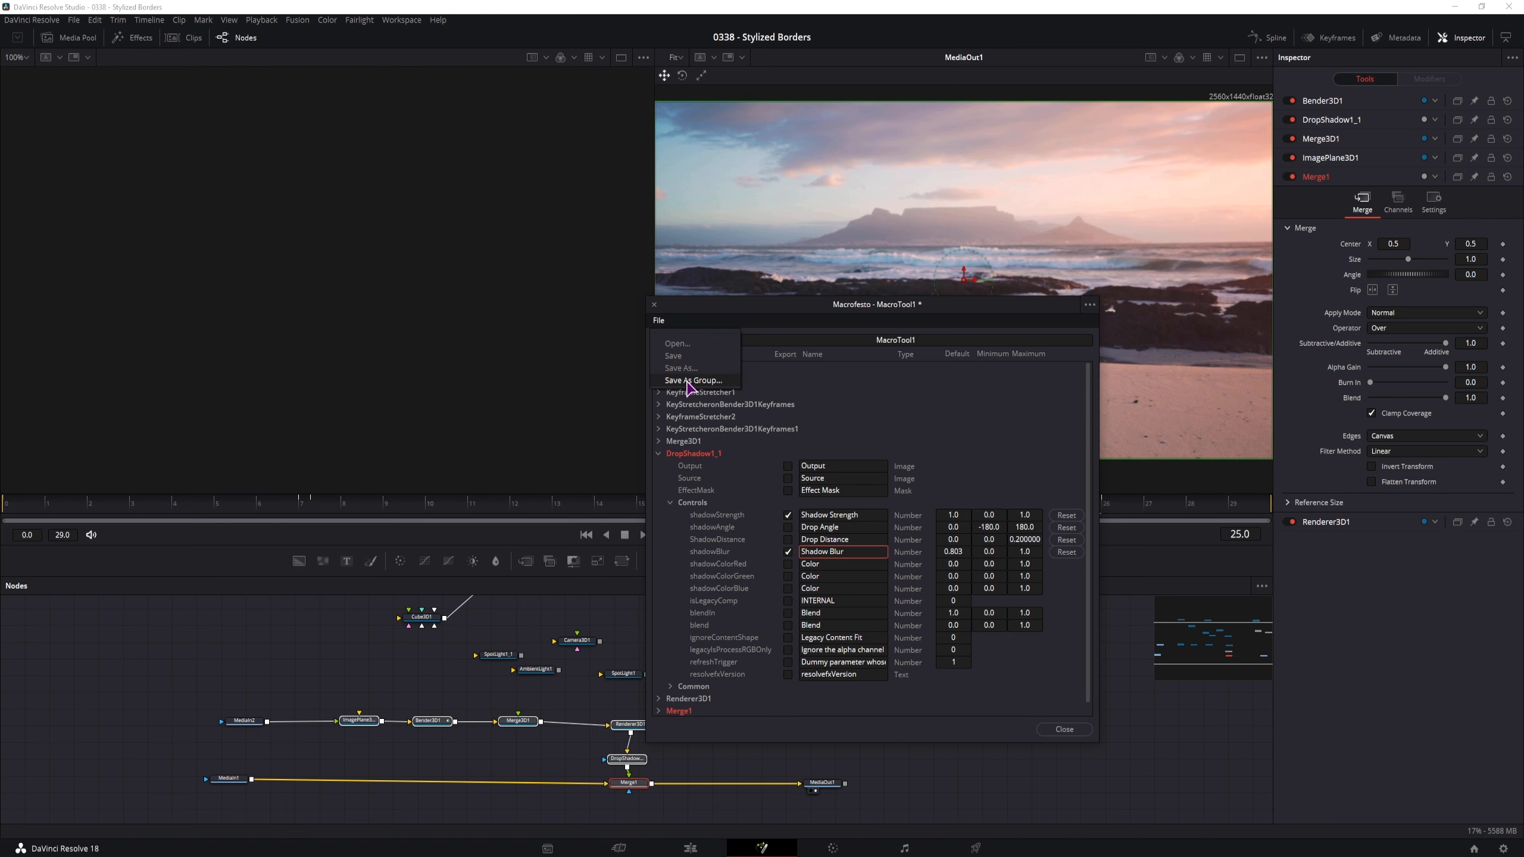
click(683, 383)
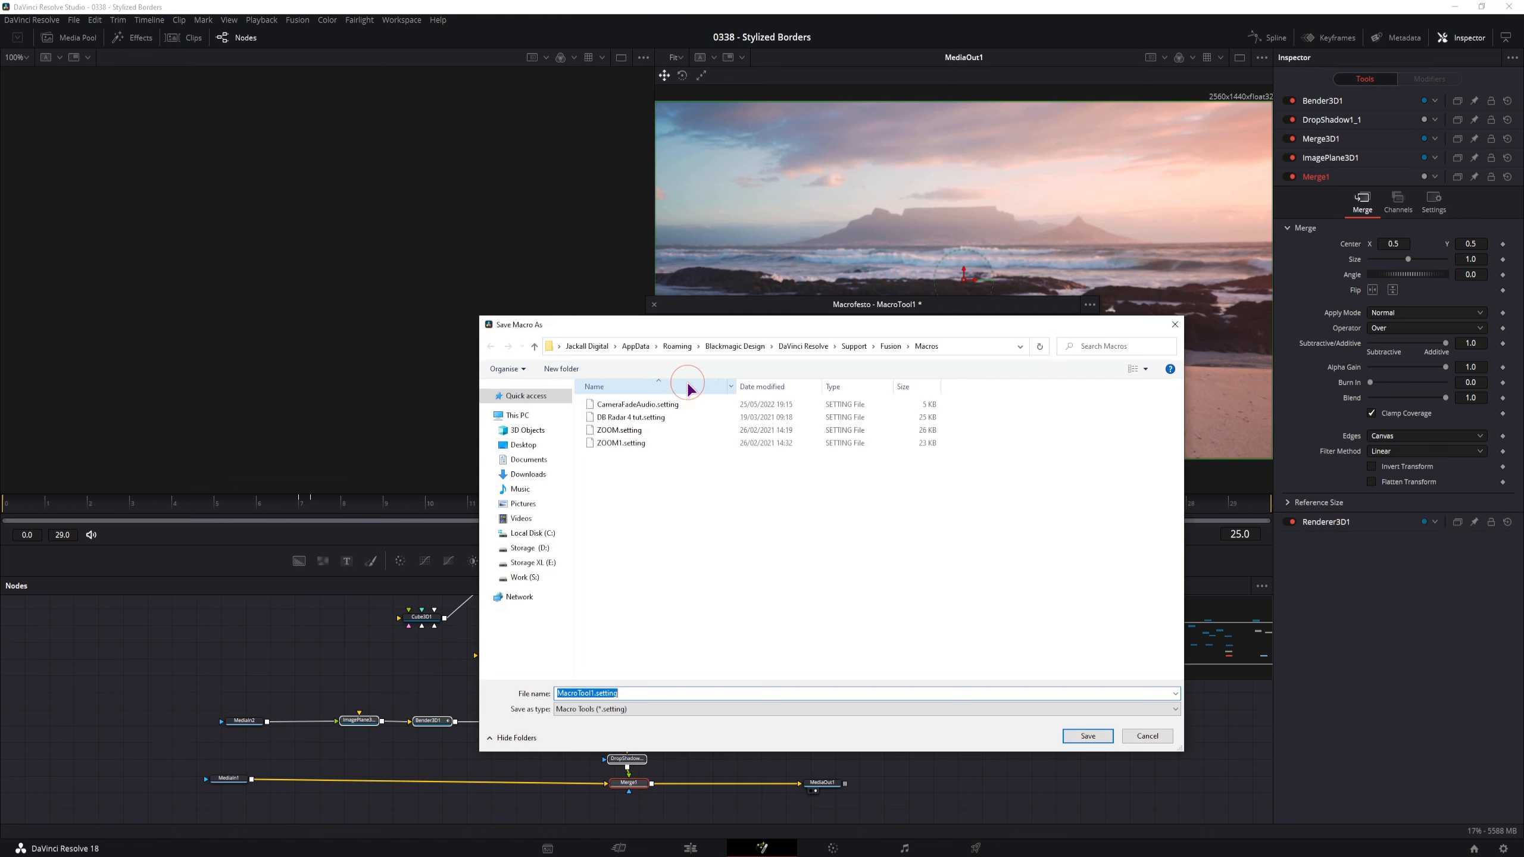
click(891, 347)
double_click(623, 619)
double_click(626, 404)
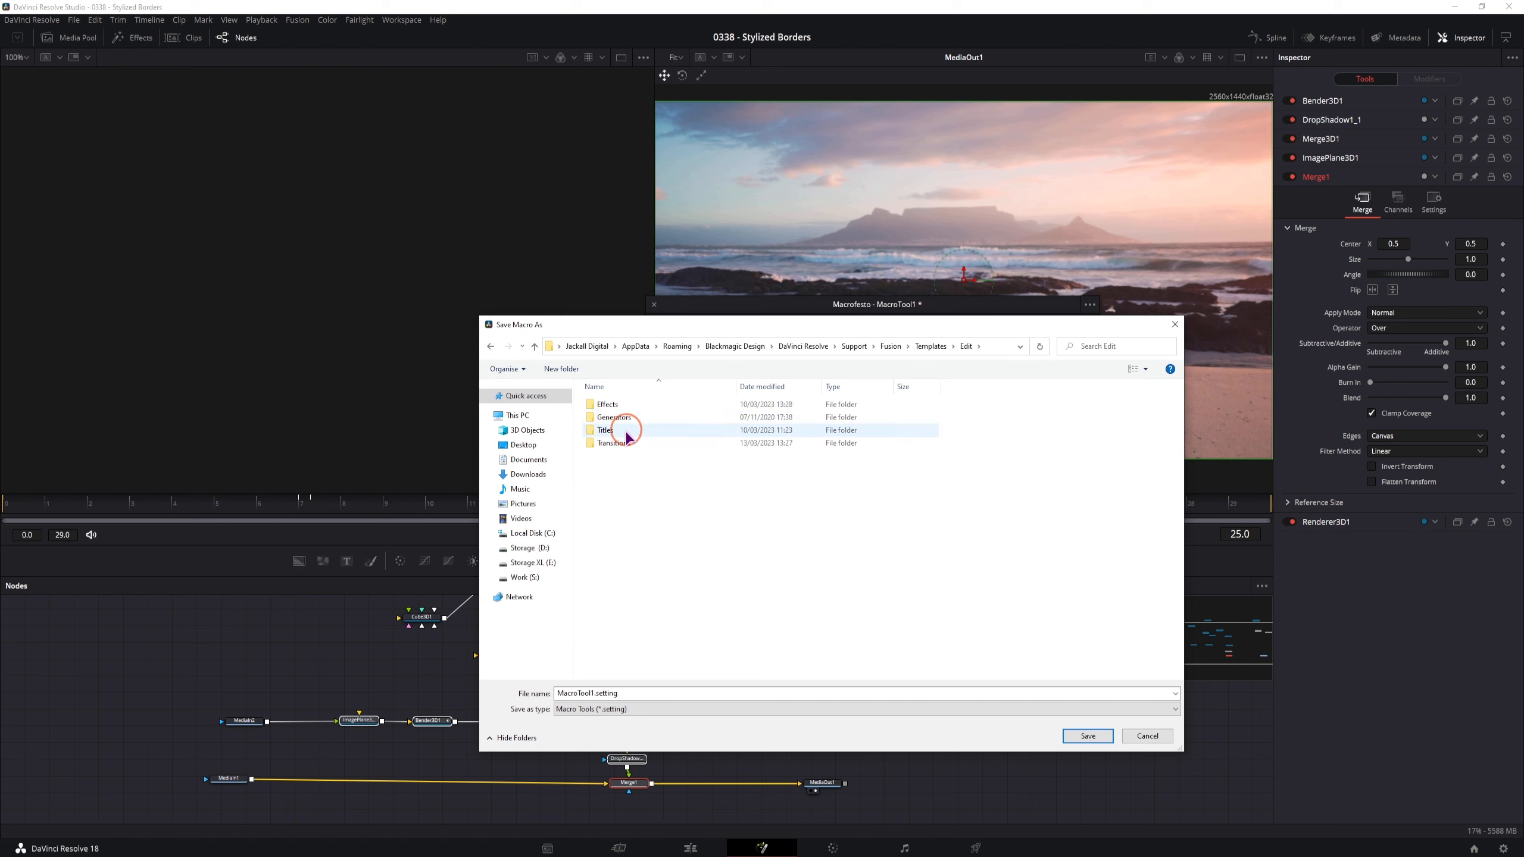
double_click(624, 444)
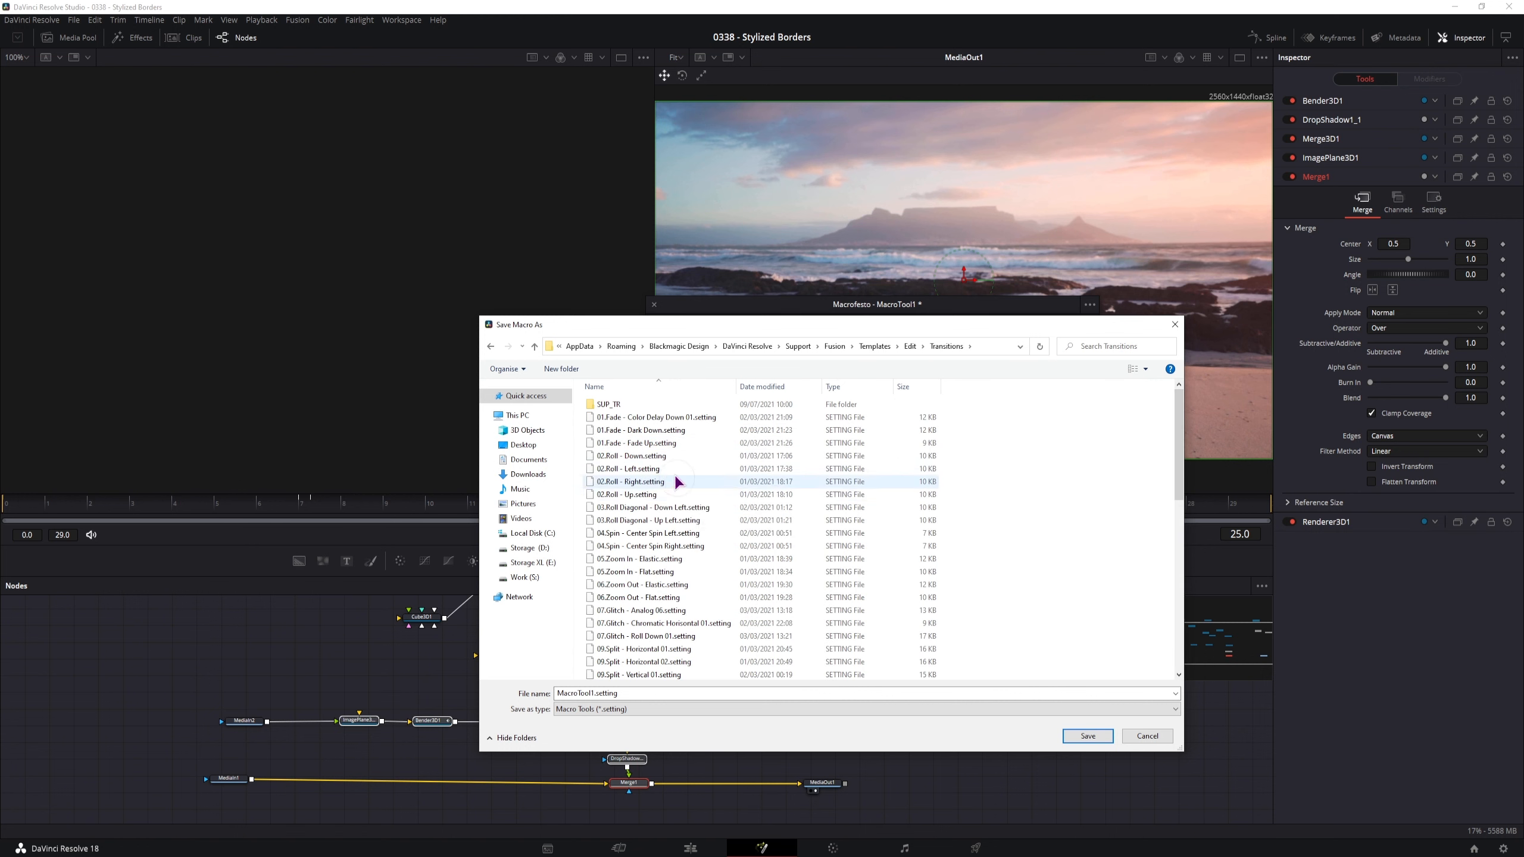
scroll(677, 482, down, 5)
click(624, 518)
click(585, 694)
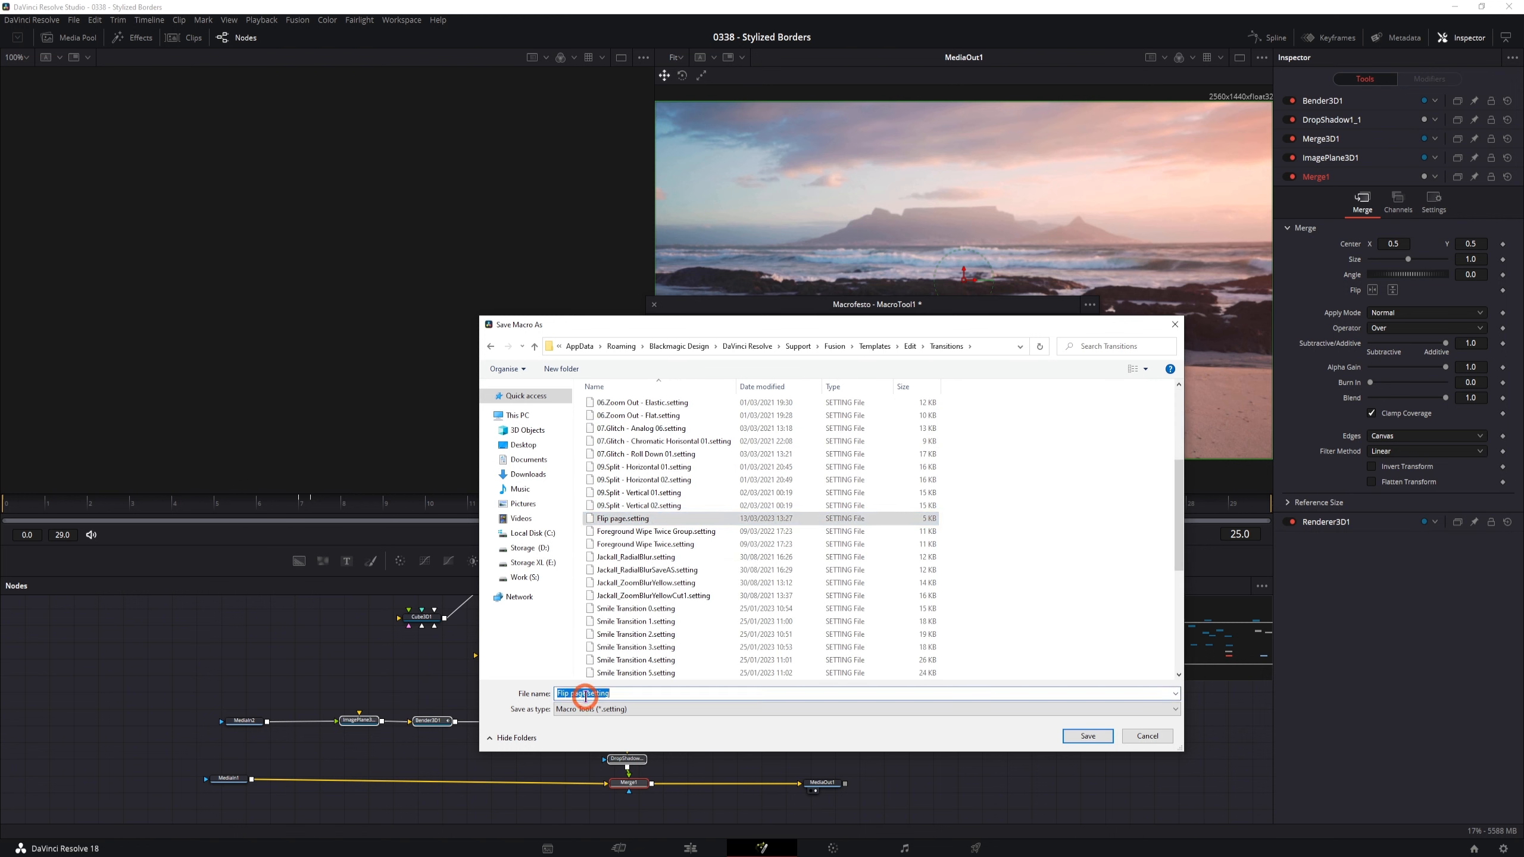
key(Return)
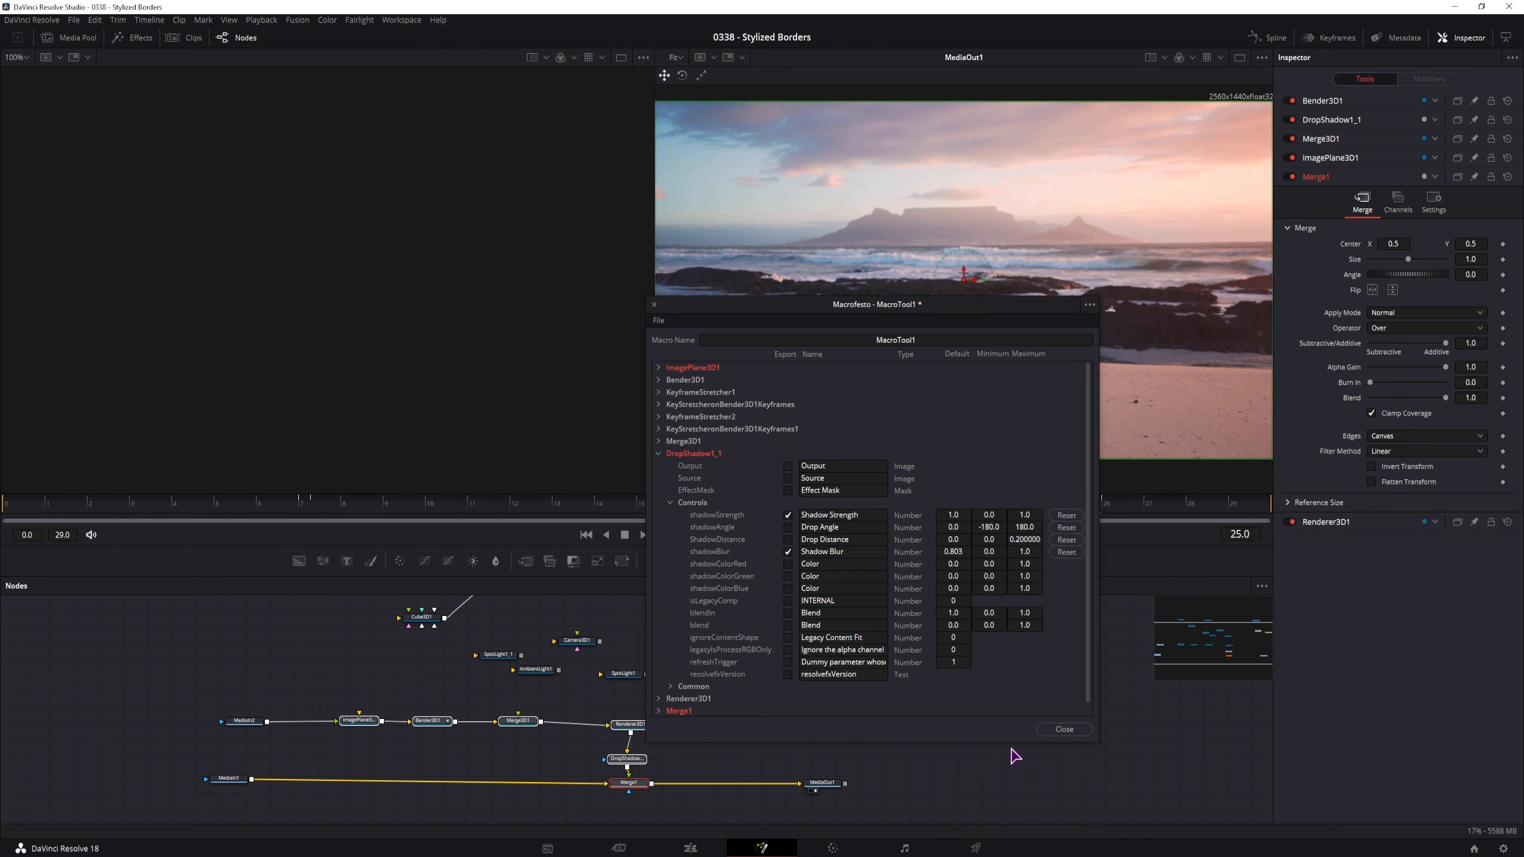
click(1066, 730)
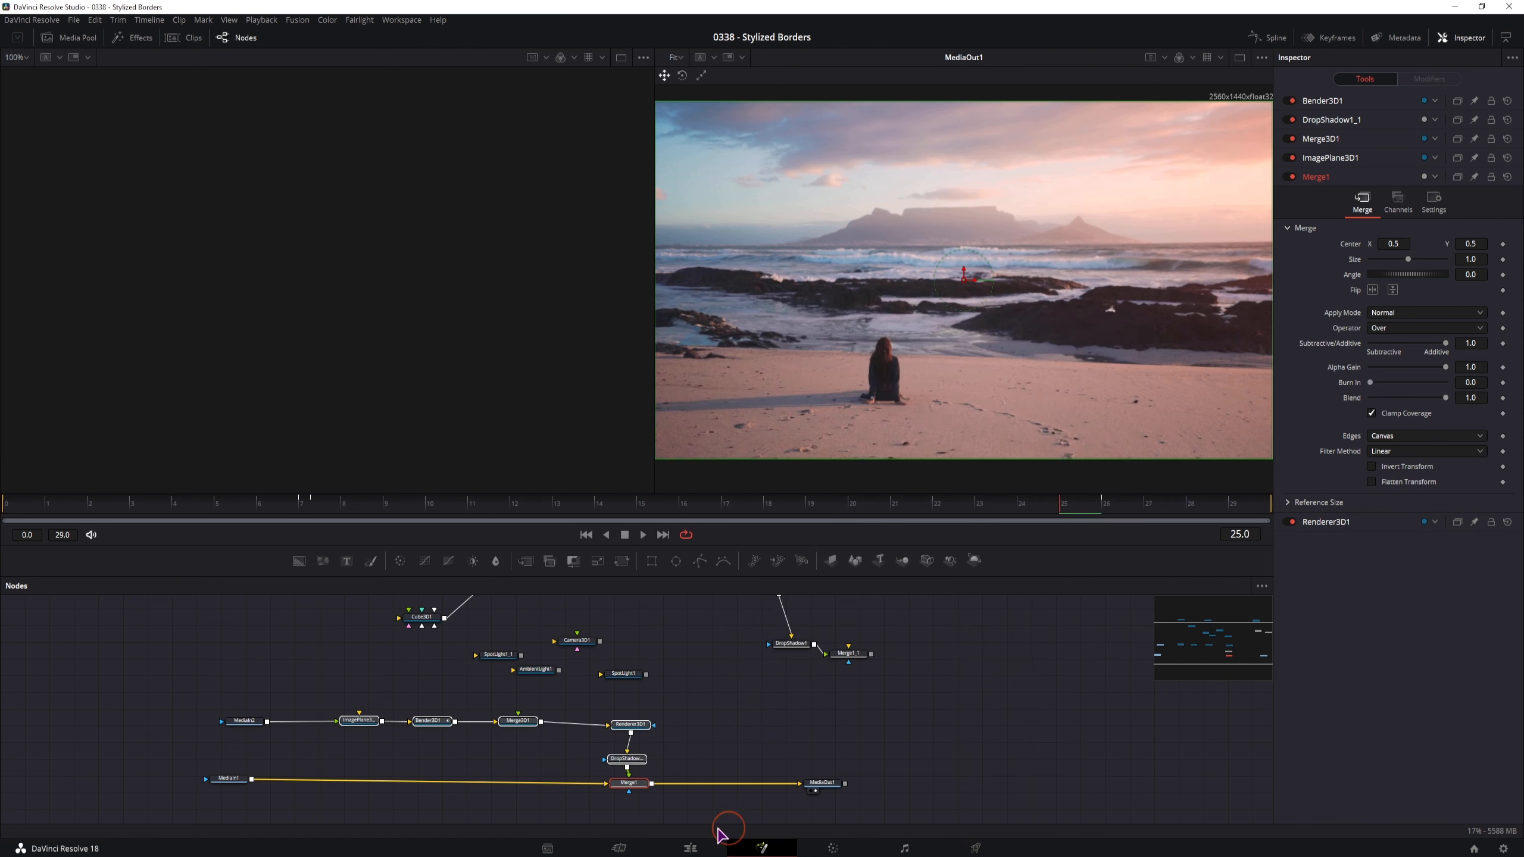
Step: Switch to the Edit page and replace the Flip page transition before the warehouse image with Flip page 1
click(690, 847)
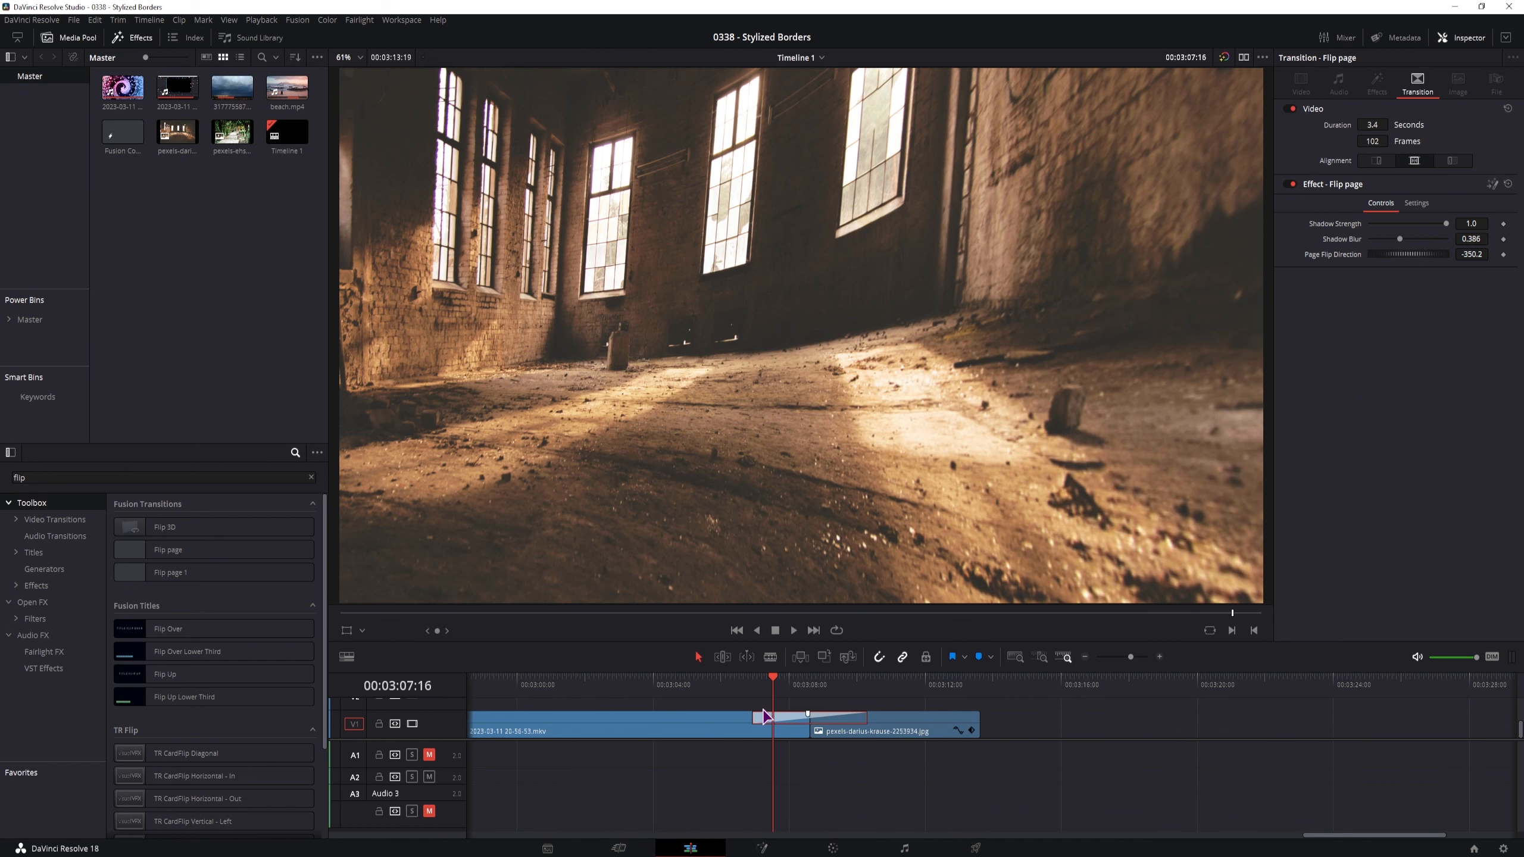
click(768, 690)
drag(1445, 224, 1495, 217)
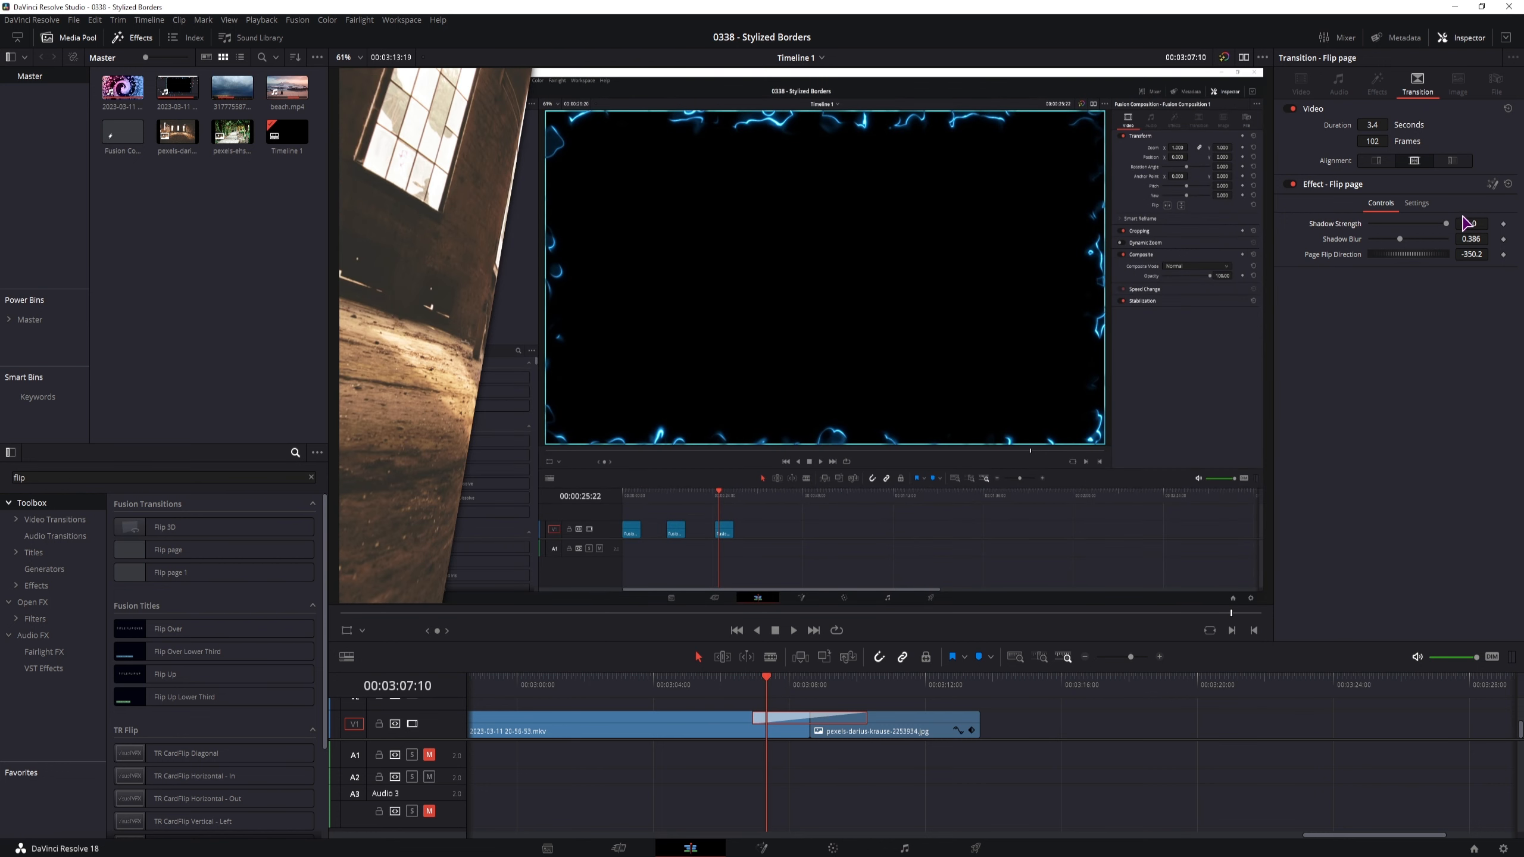
drag(1399, 238, 1322, 279)
key(BackSpace)
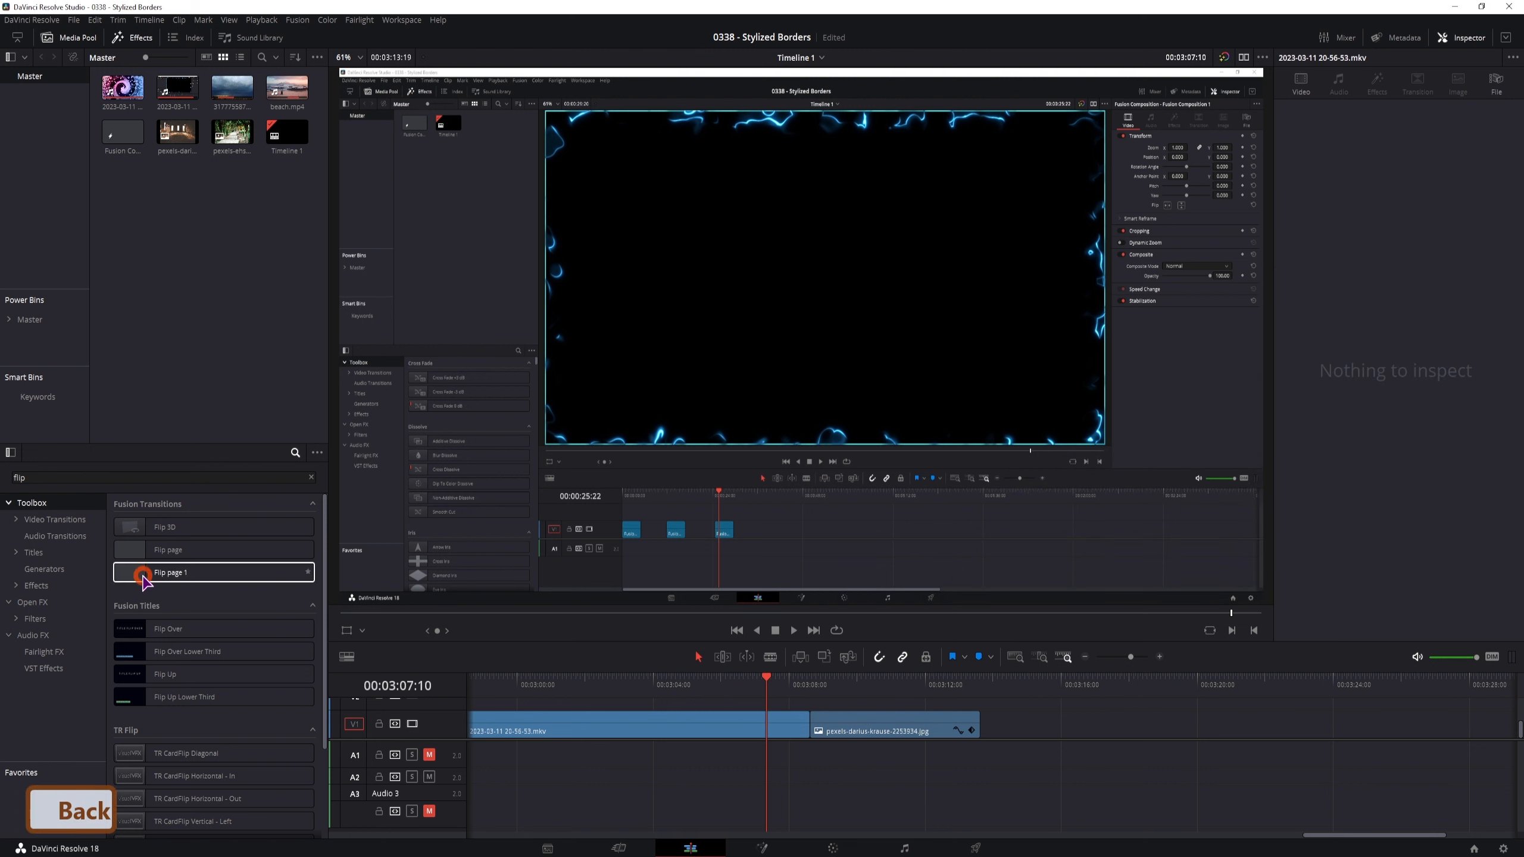
drag(153, 572, 790, 722)
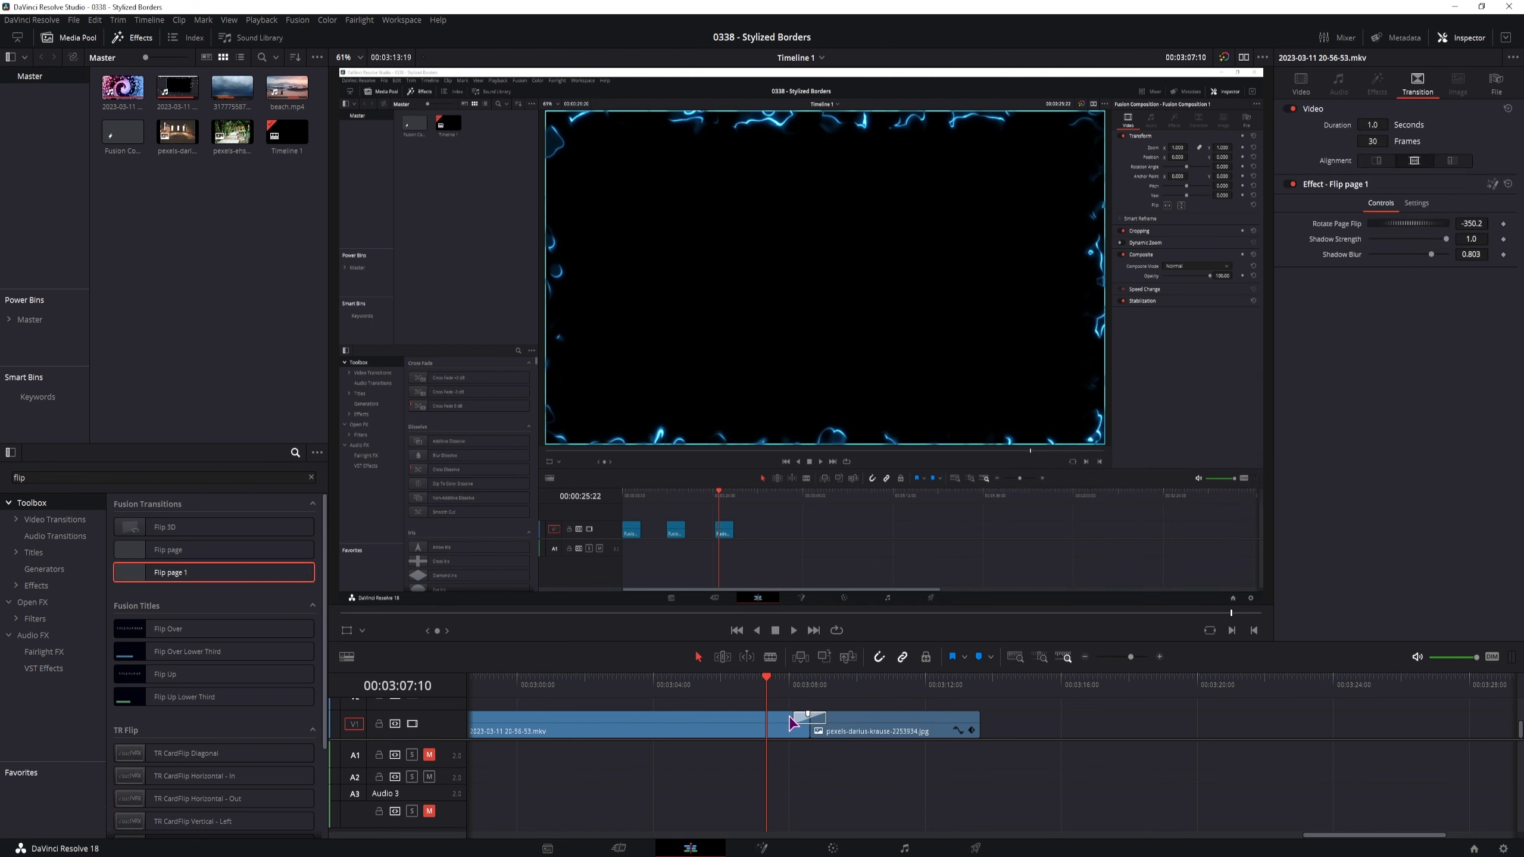
Step: Lengthen the Flip page 1 transition to 4.3 seconds (128 frames) and scrub through it to check the stretched flip
click(794, 718)
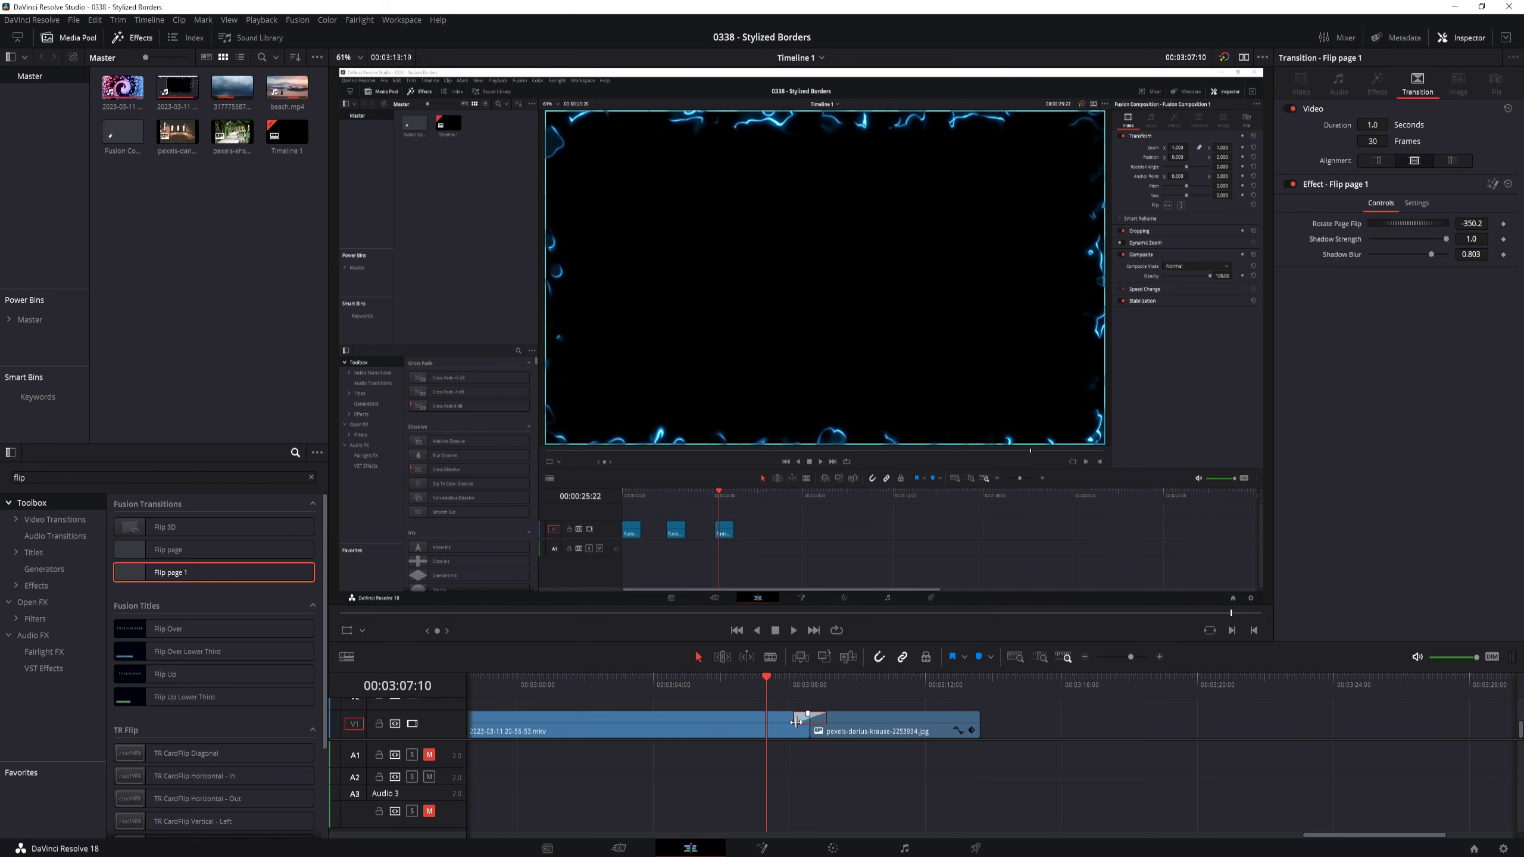
drag(795, 722, 760, 723)
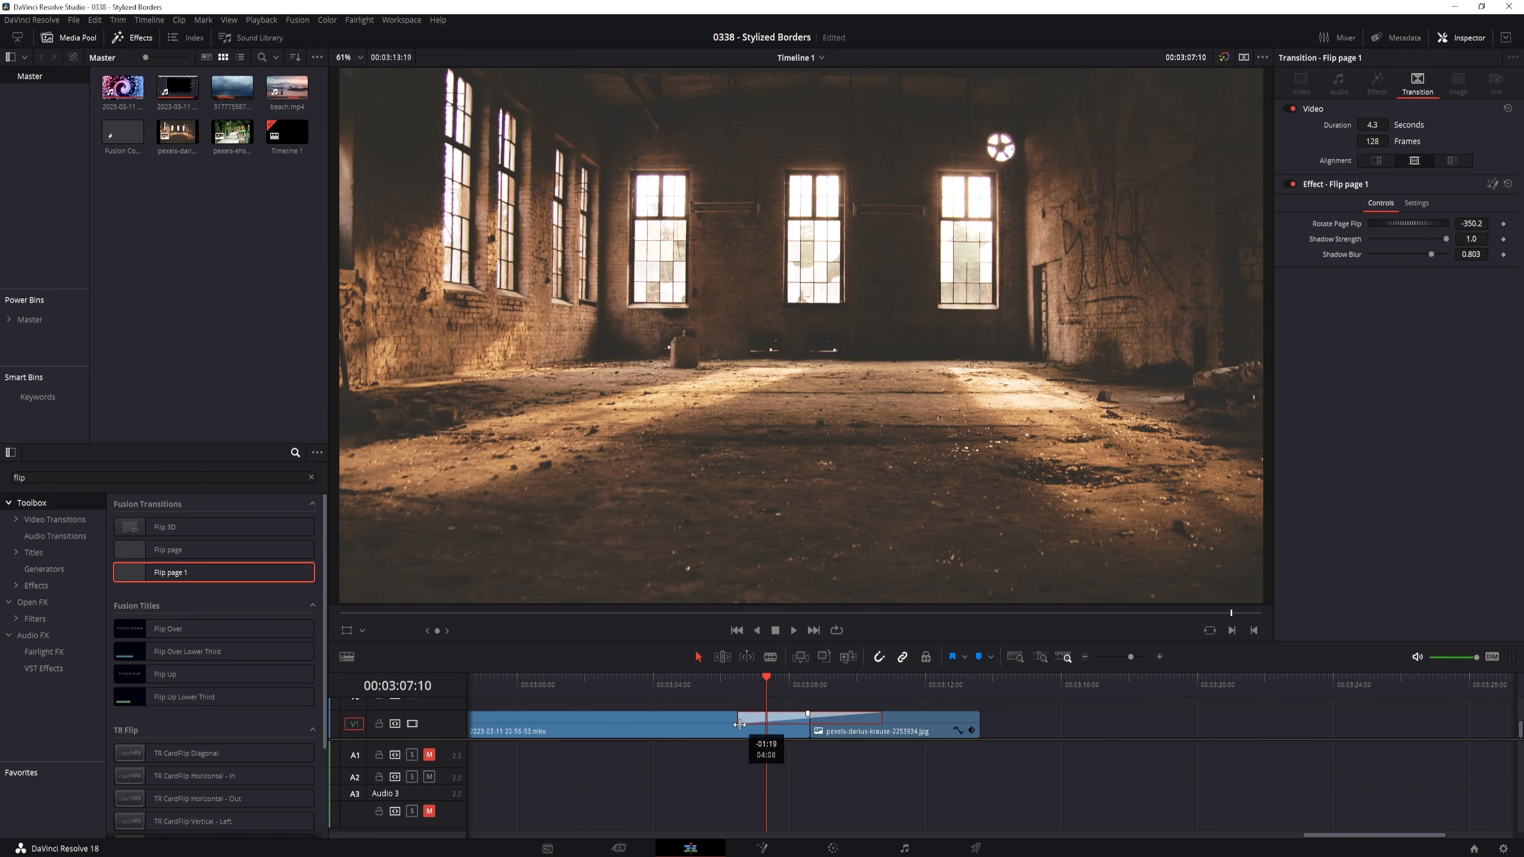
drag(772, 688, 872, 698)
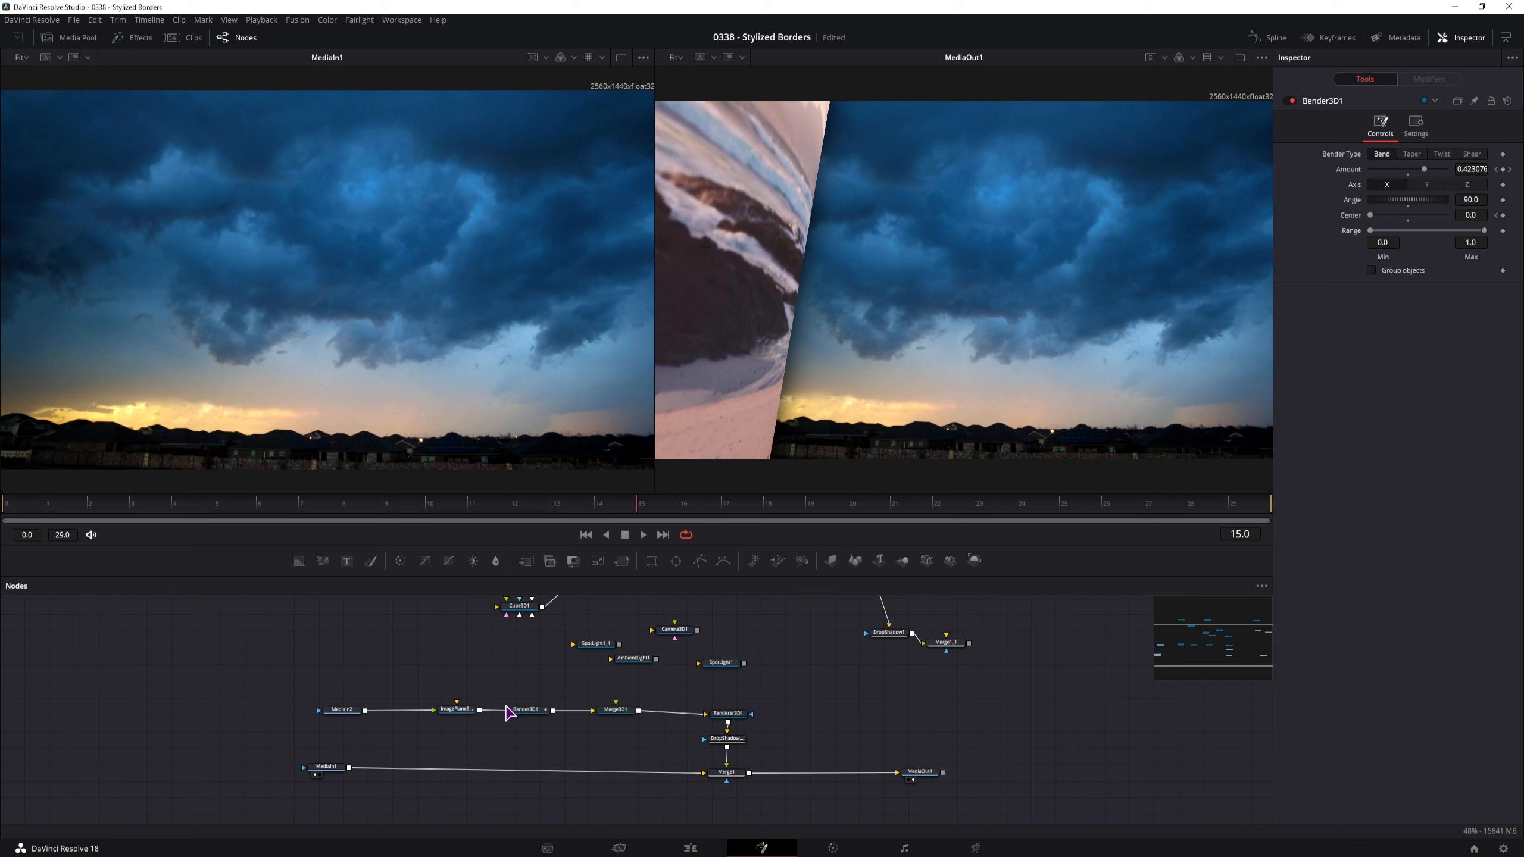
Step: Return to the Fusion page and review the Keyframe Stretcher settings on Bender3D1
click(529, 712)
click(1442, 80)
click(1407, 191)
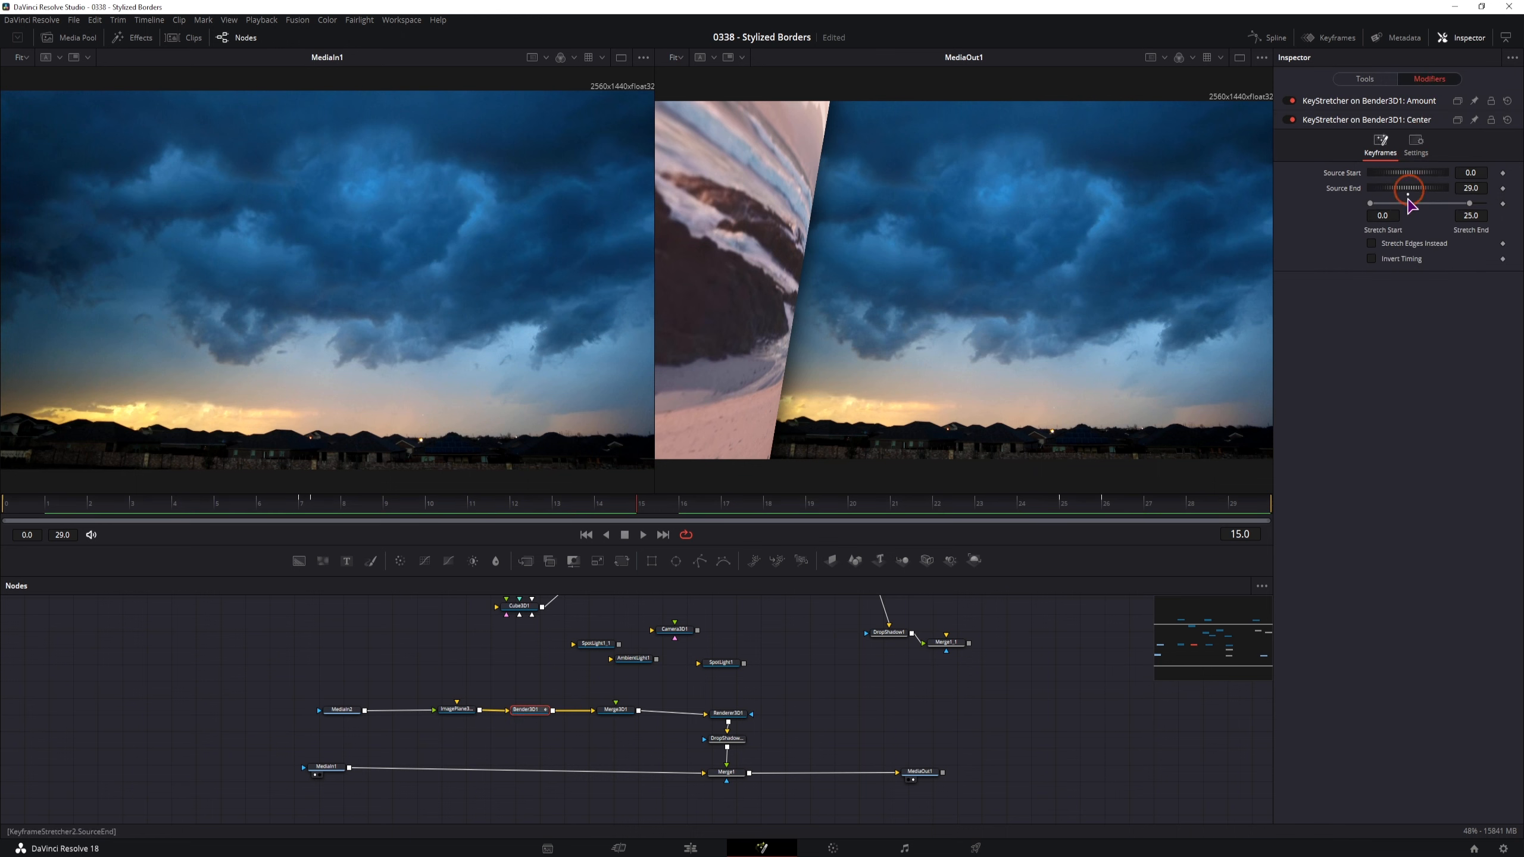
Step: Point out the two MediaIn nodes, then select Merge1, ImagePlane3D1 and DropShadow1_1 together
drag(269, 691, 375, 798)
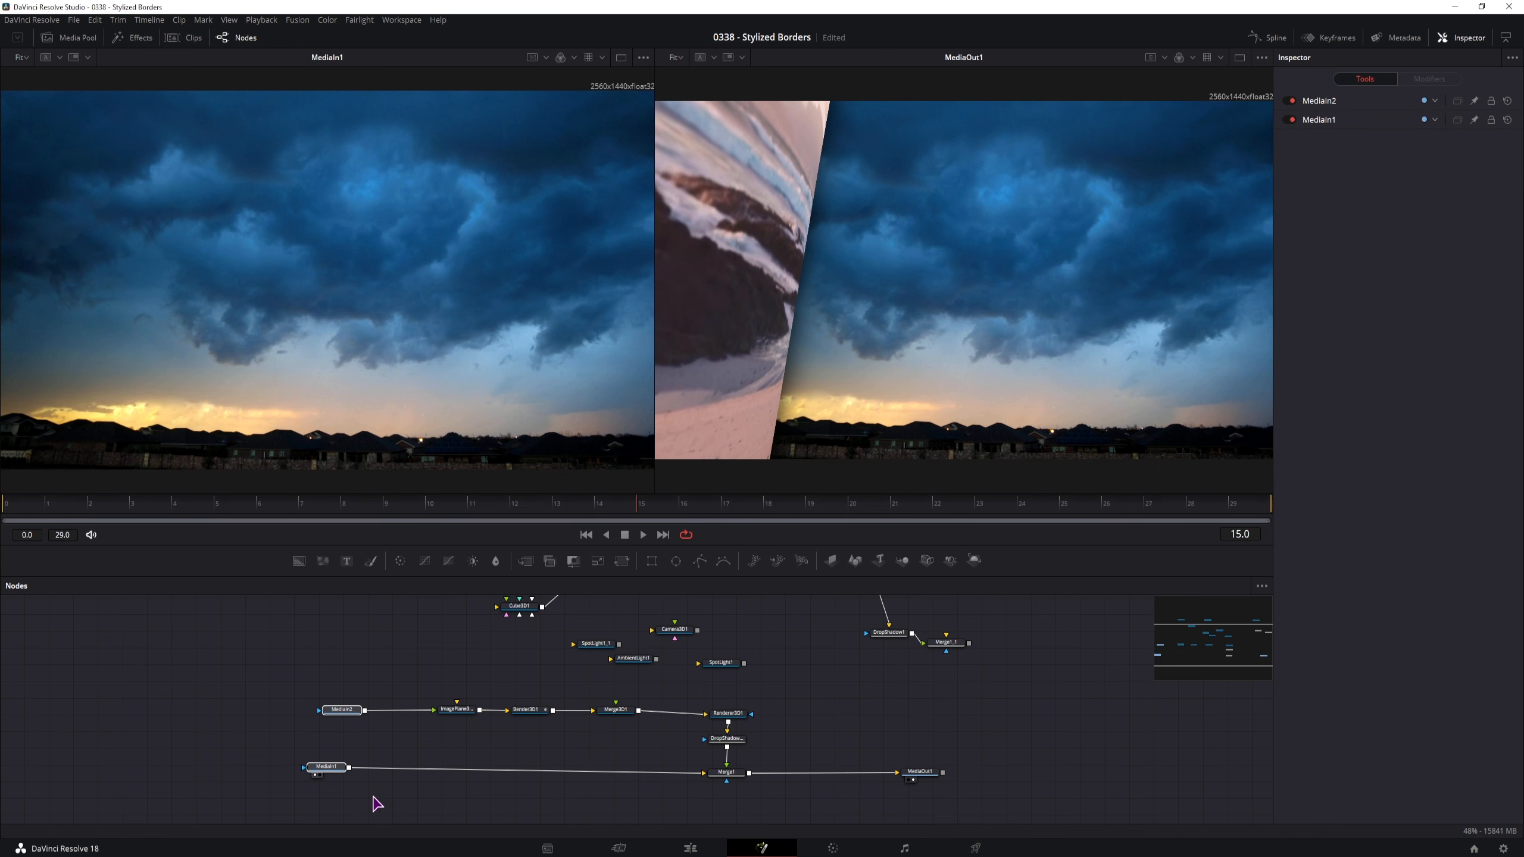
click(817, 753)
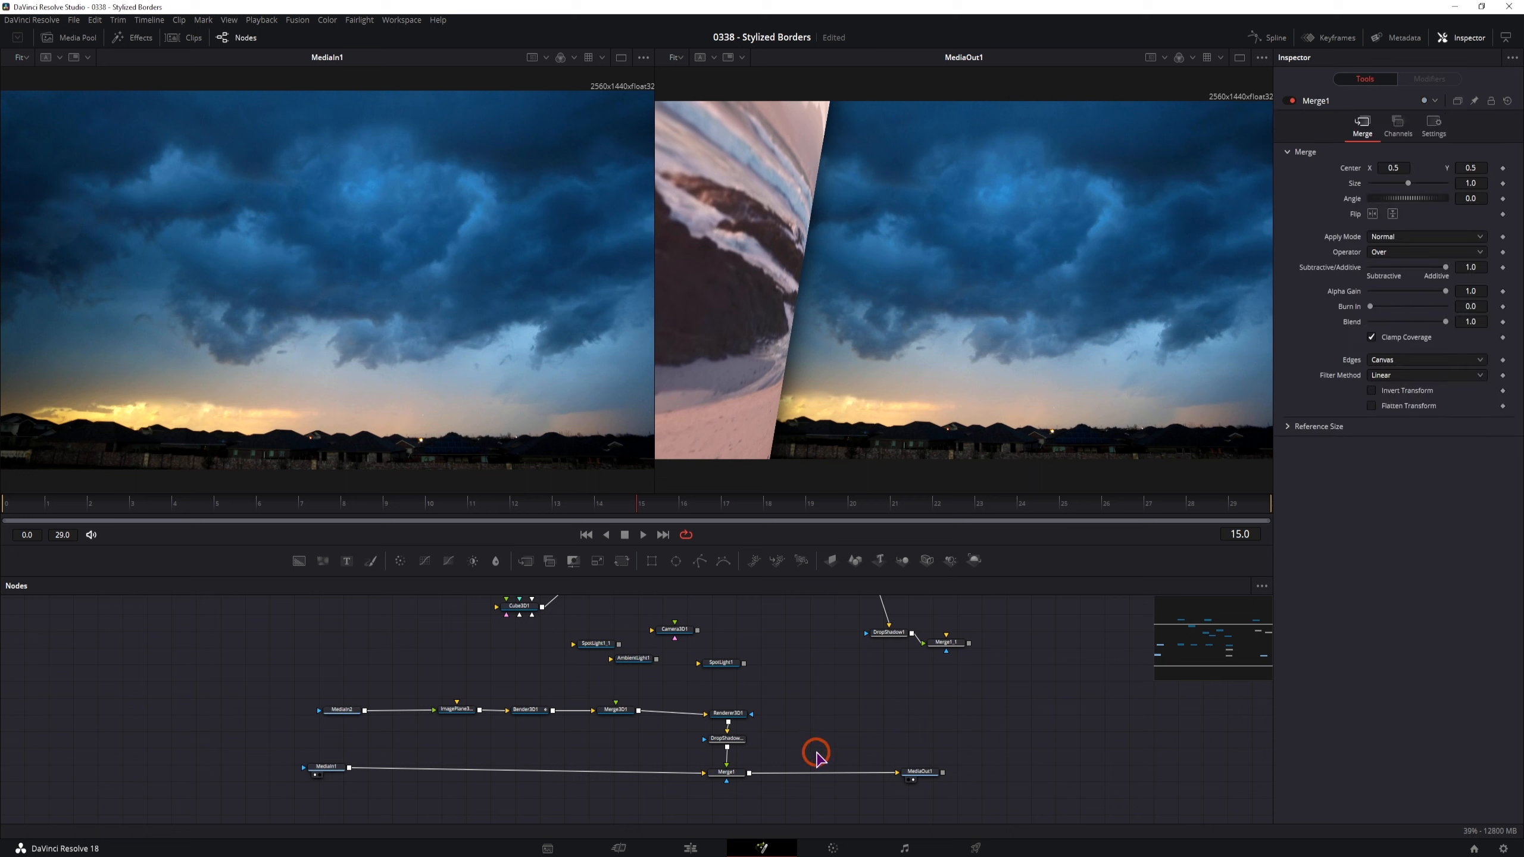
click(728, 774)
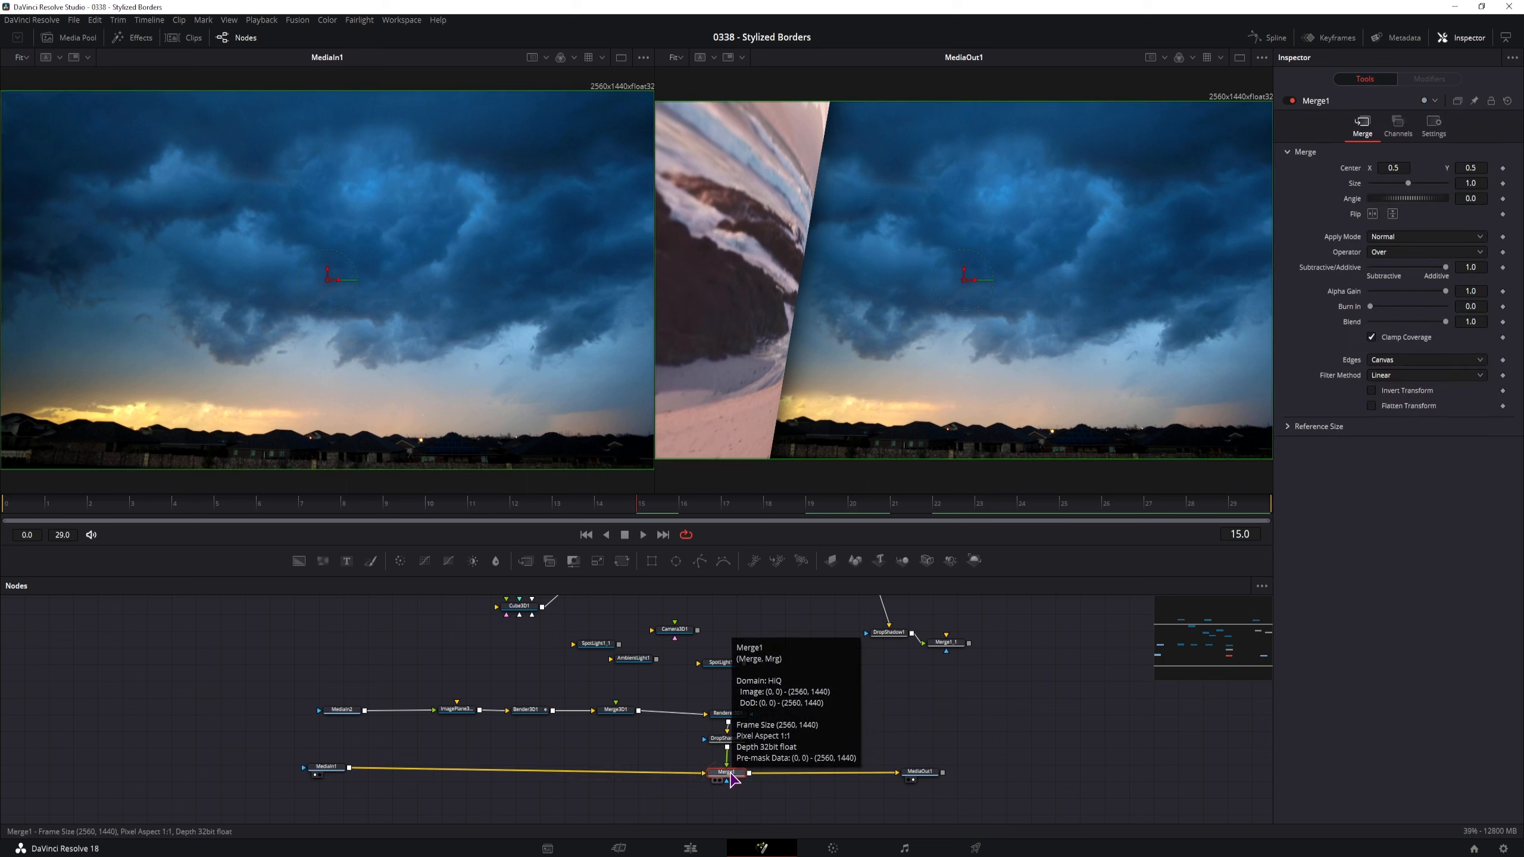
ctrl+click(461, 711)
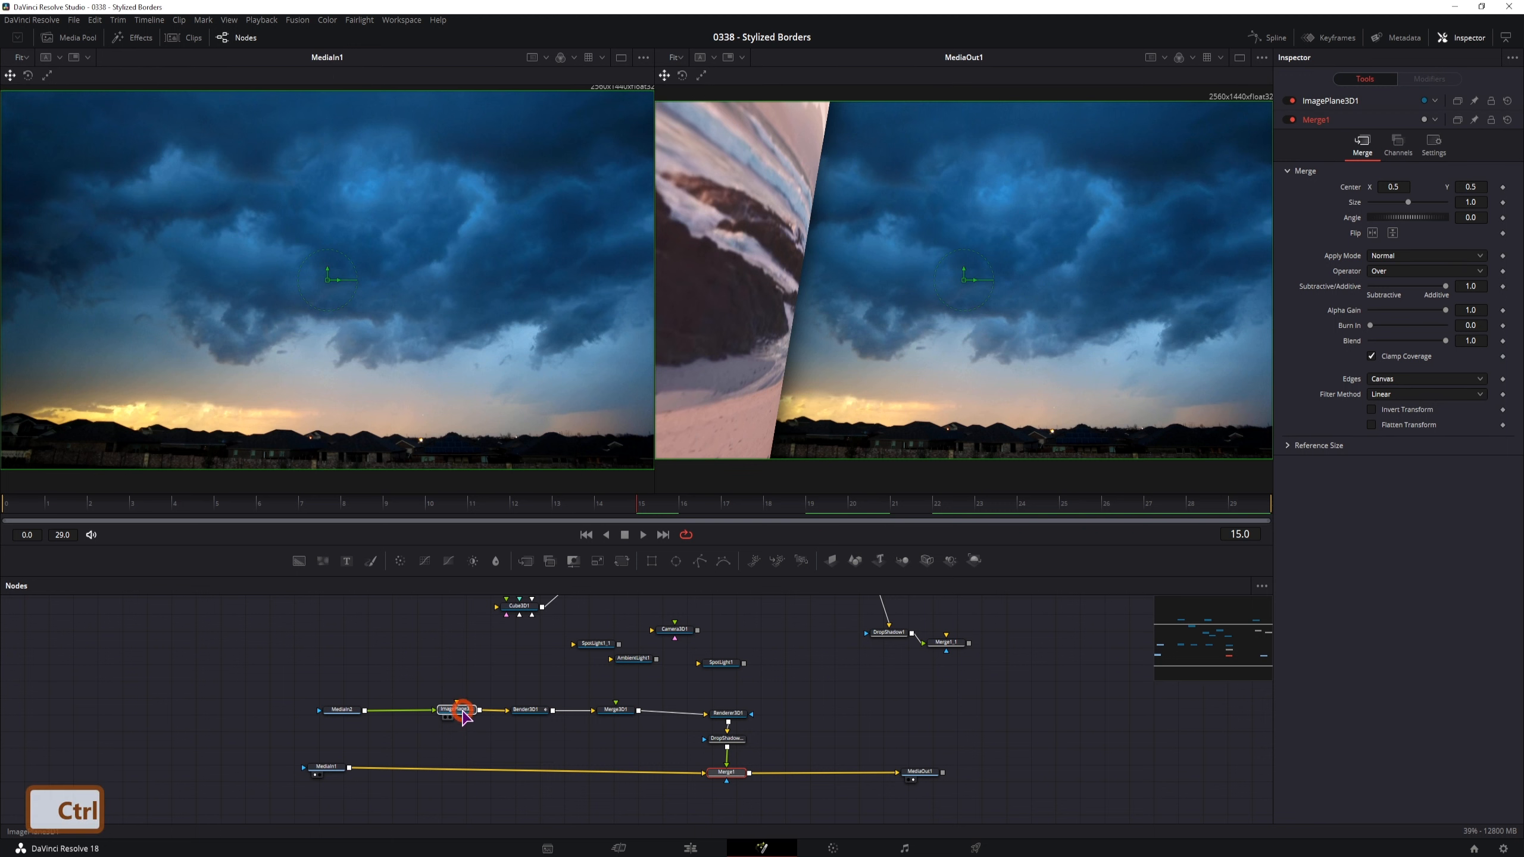
ctrl+click(726, 741)
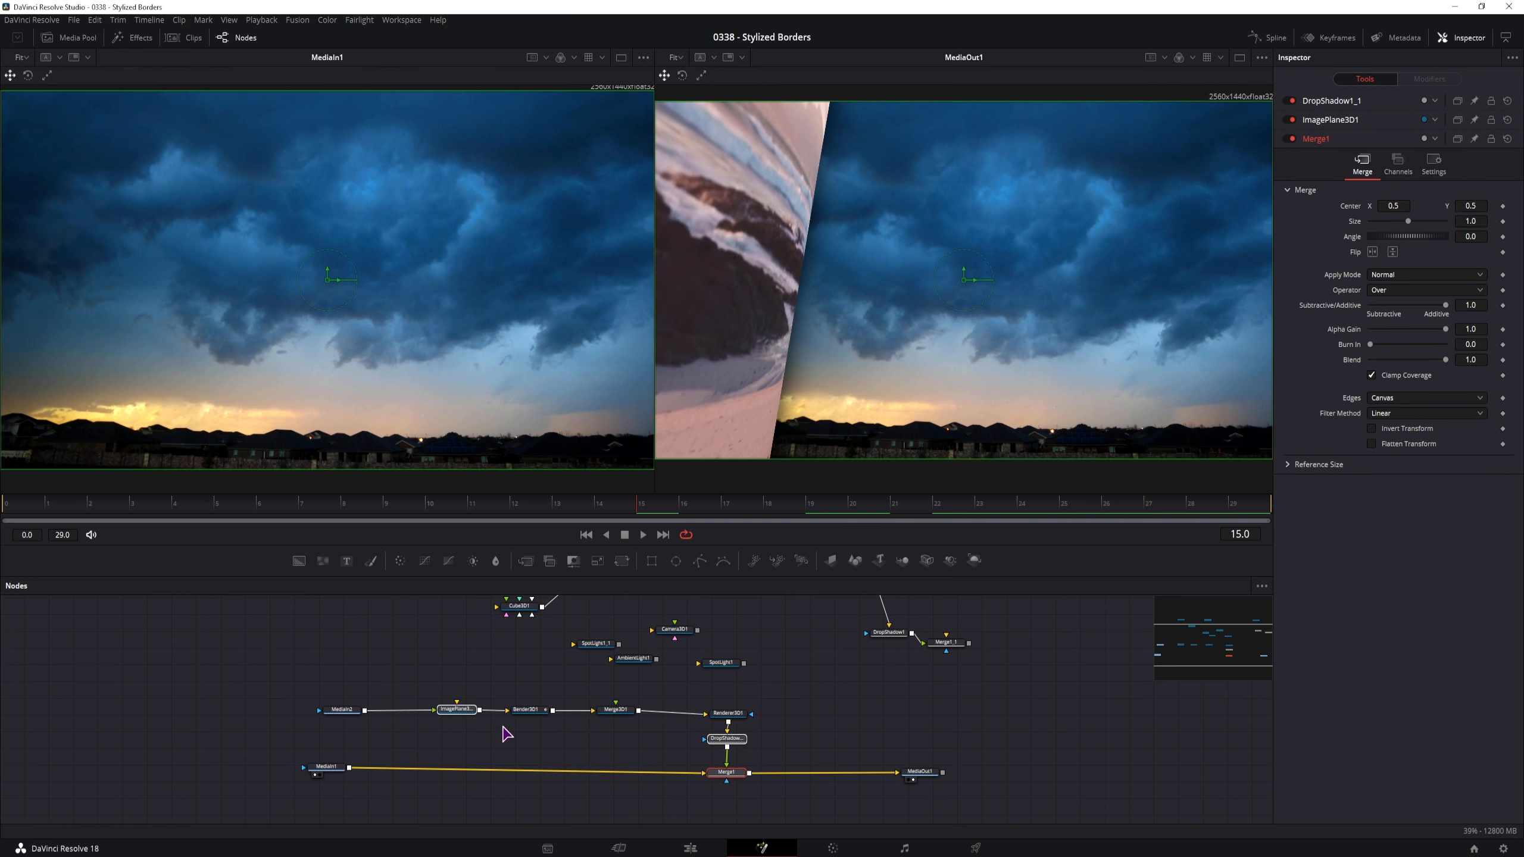
Step: Add Bender3D1, Merge3D1 and Renderer3D1 to the node selection and start creating a macro from the selected nodes
drag(527, 697, 774, 736)
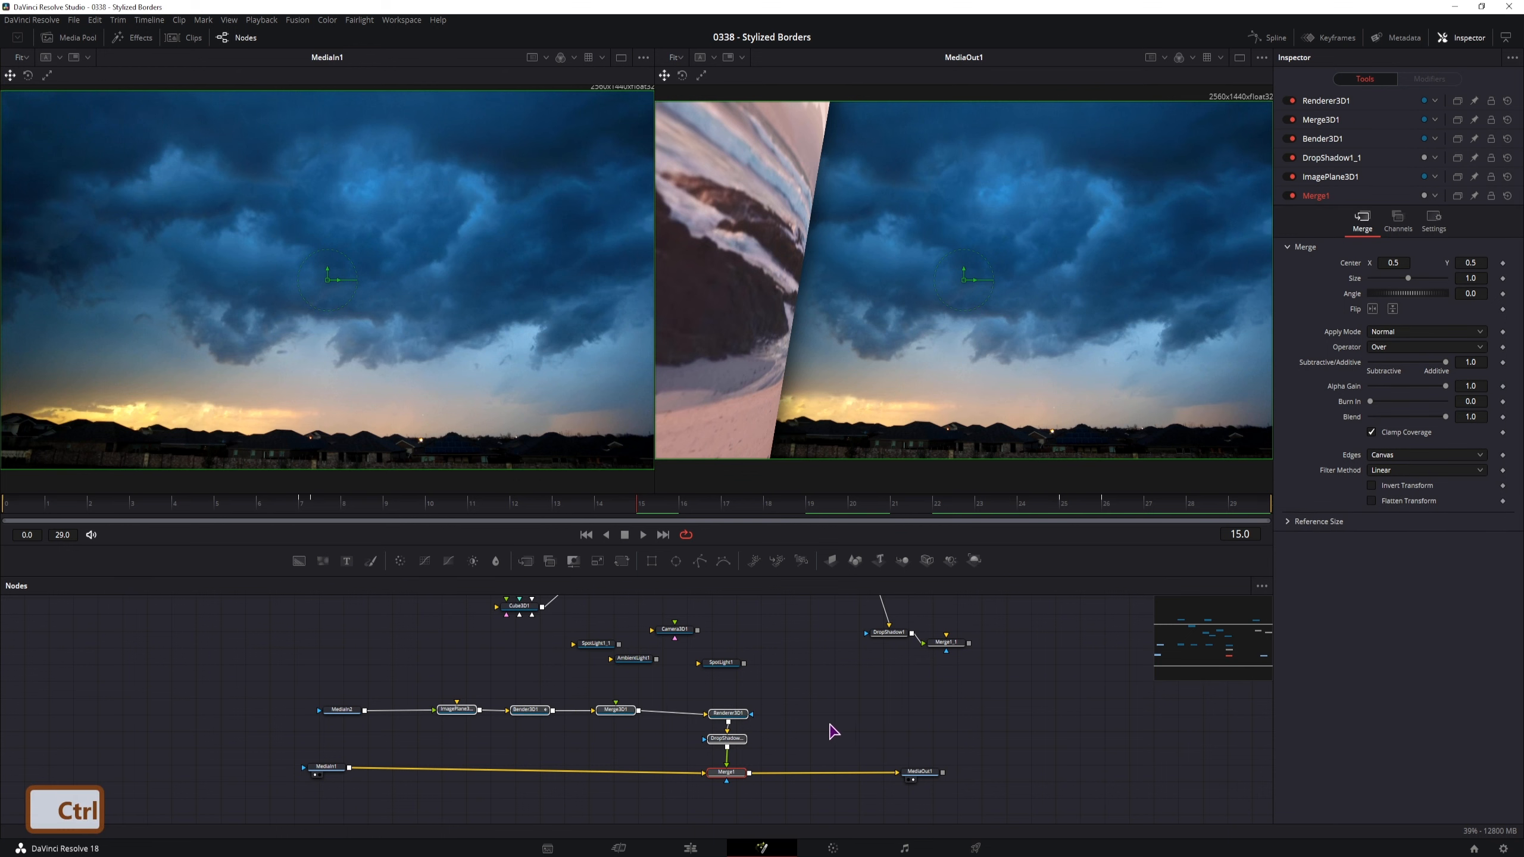
right_click(727, 774)
click(906, 573)
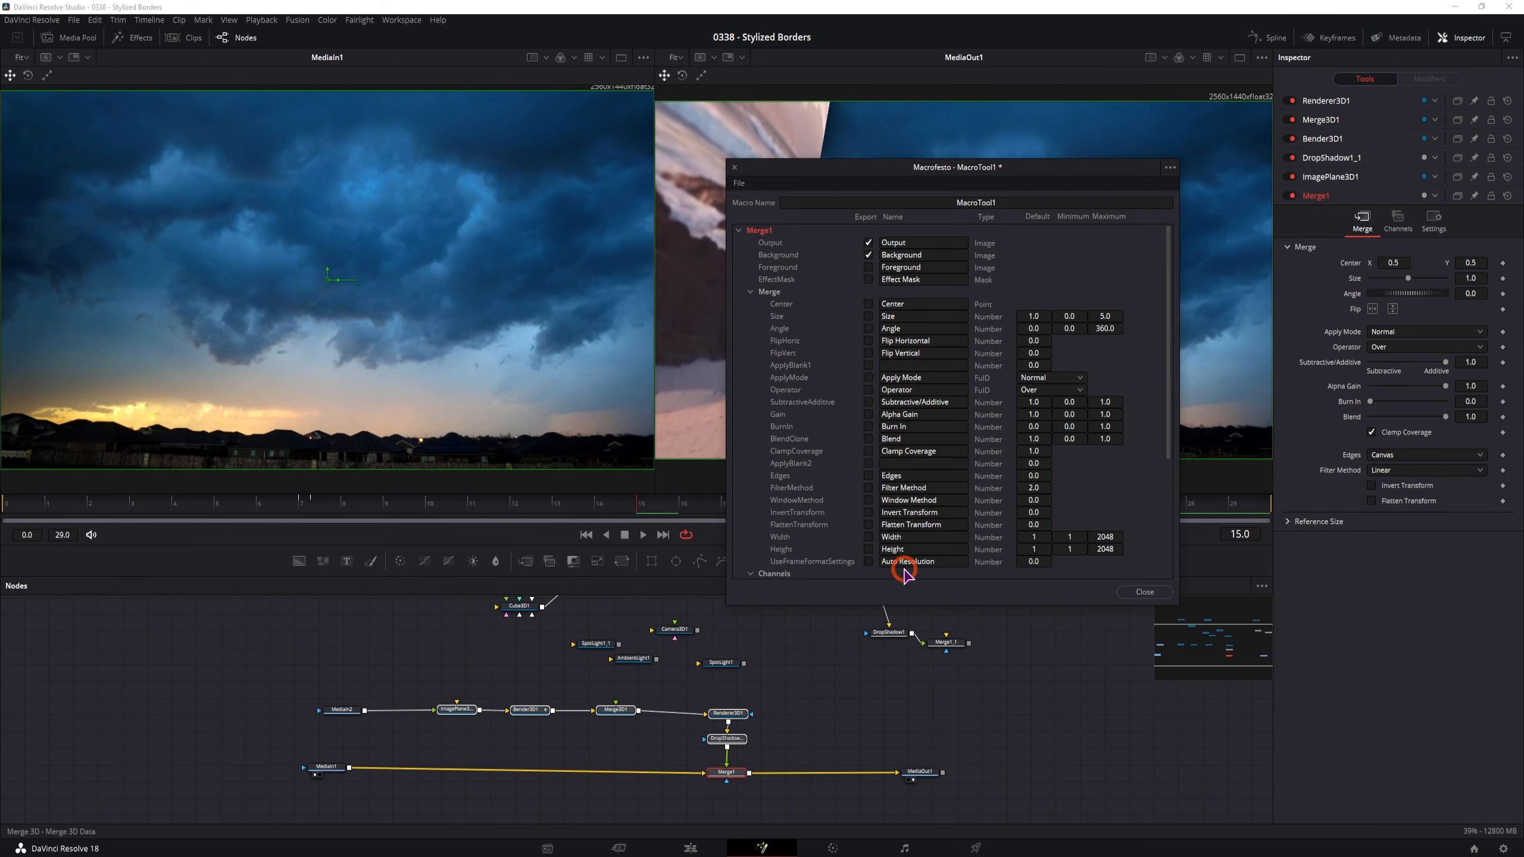
Step: Publish Merge1's output and background, ImagePlane3D1's material input and Z rotation as Rotate Direction, and the drop shadow's Shadow Strength and Shadow Blur
click(739, 233)
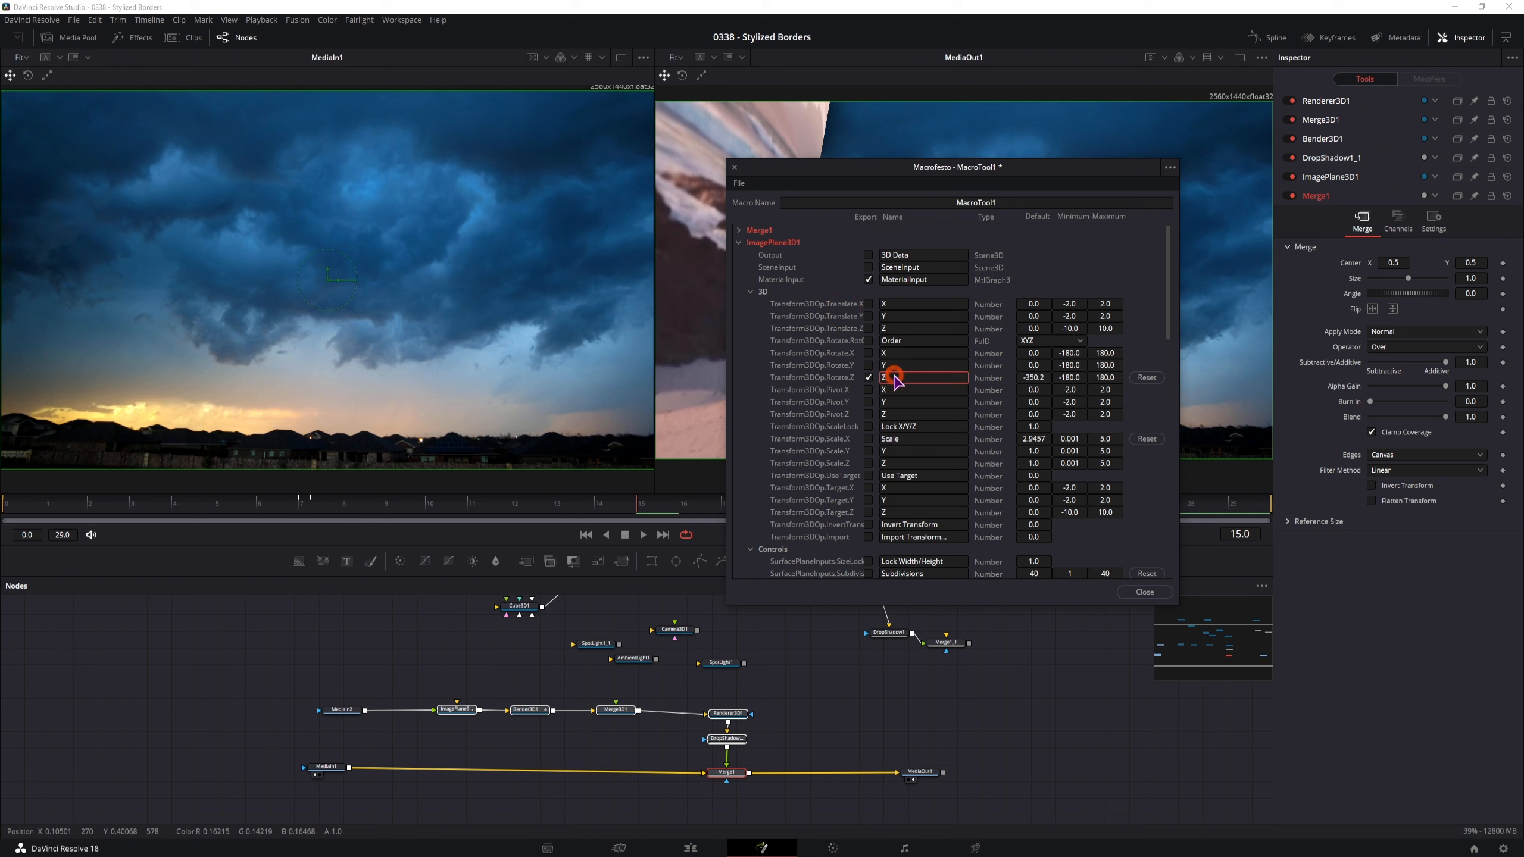
click(739, 242)
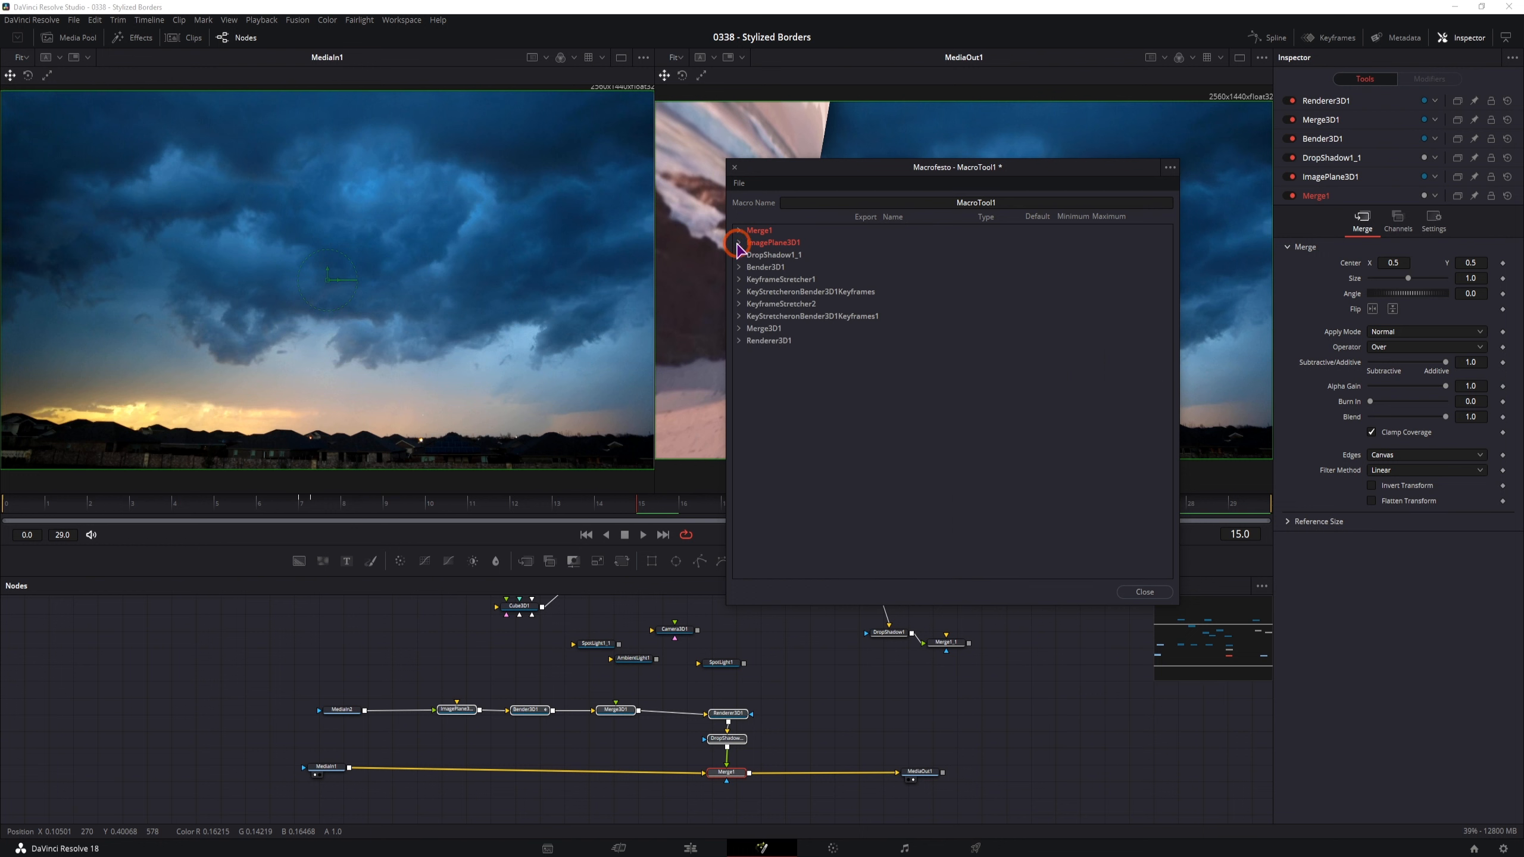
click(740, 255)
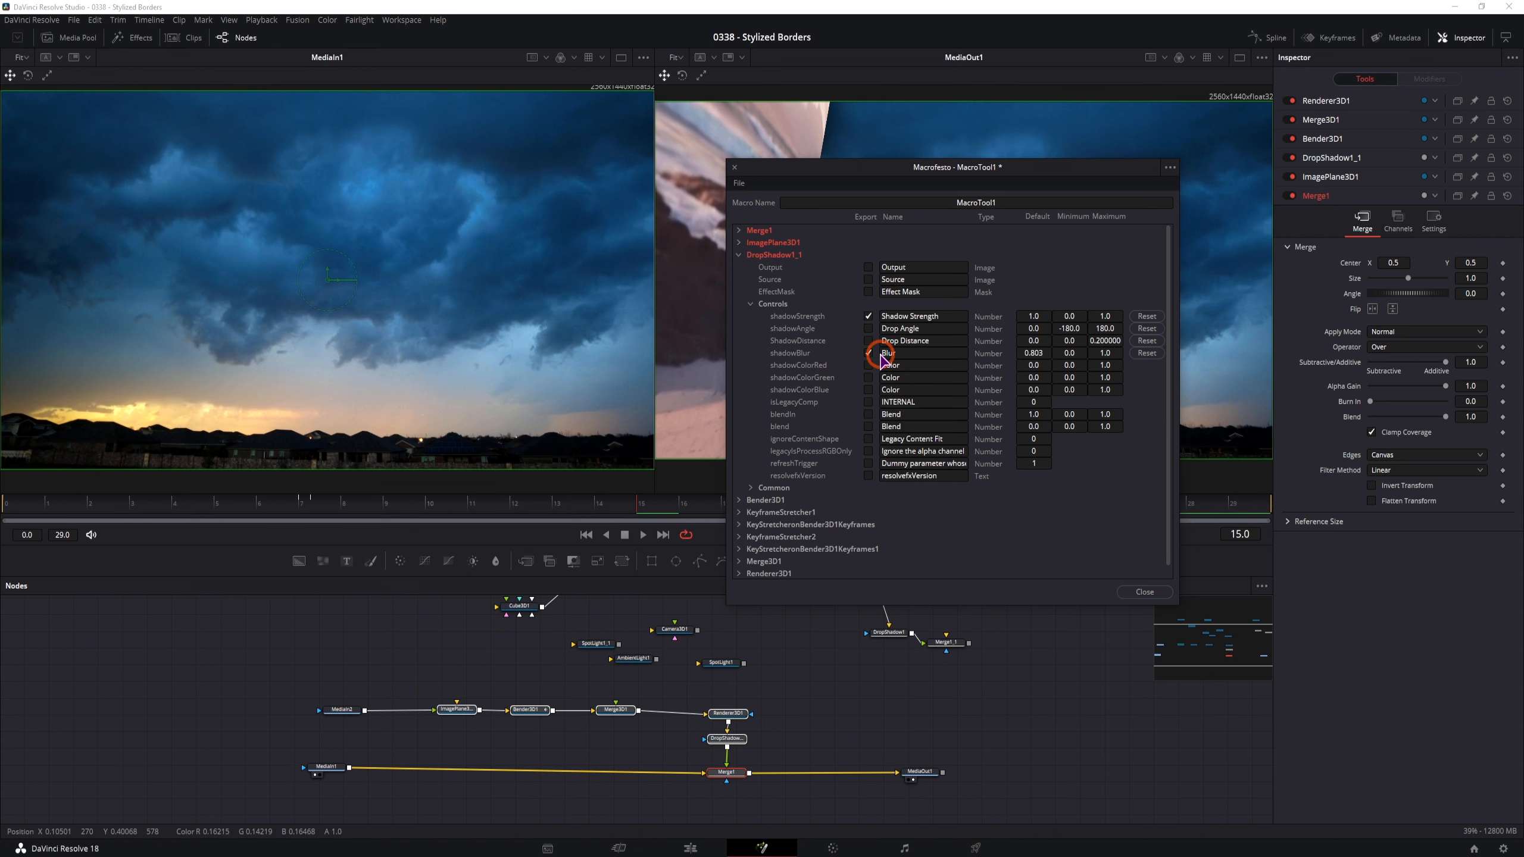
Step: Save the macro in the Edit Transitions templates folder, overwriting Flip page 1.setting
key(ctrl+s)
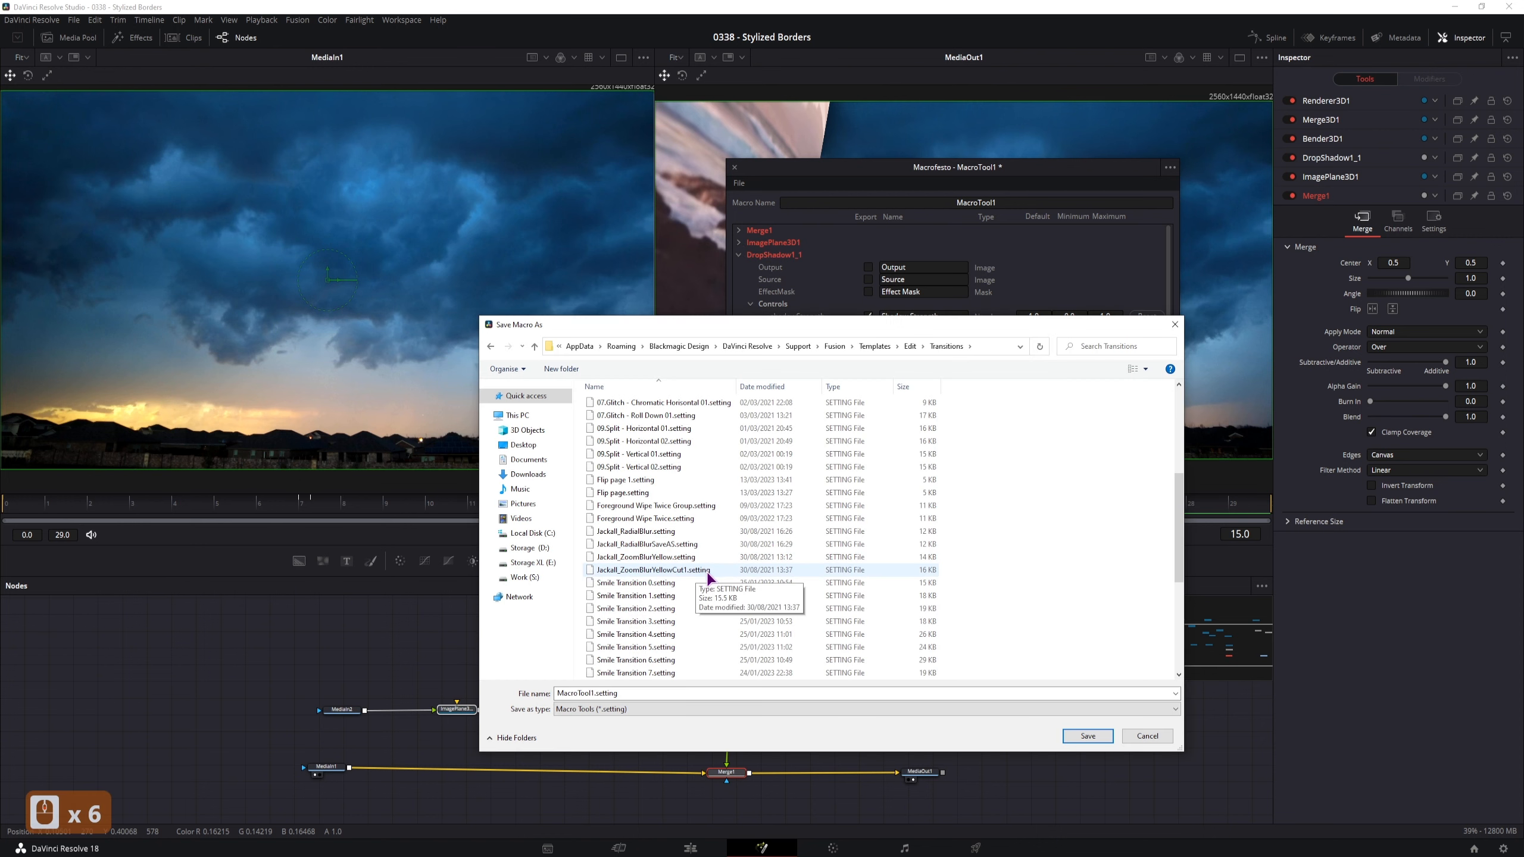
click(627, 480)
click(1086, 736)
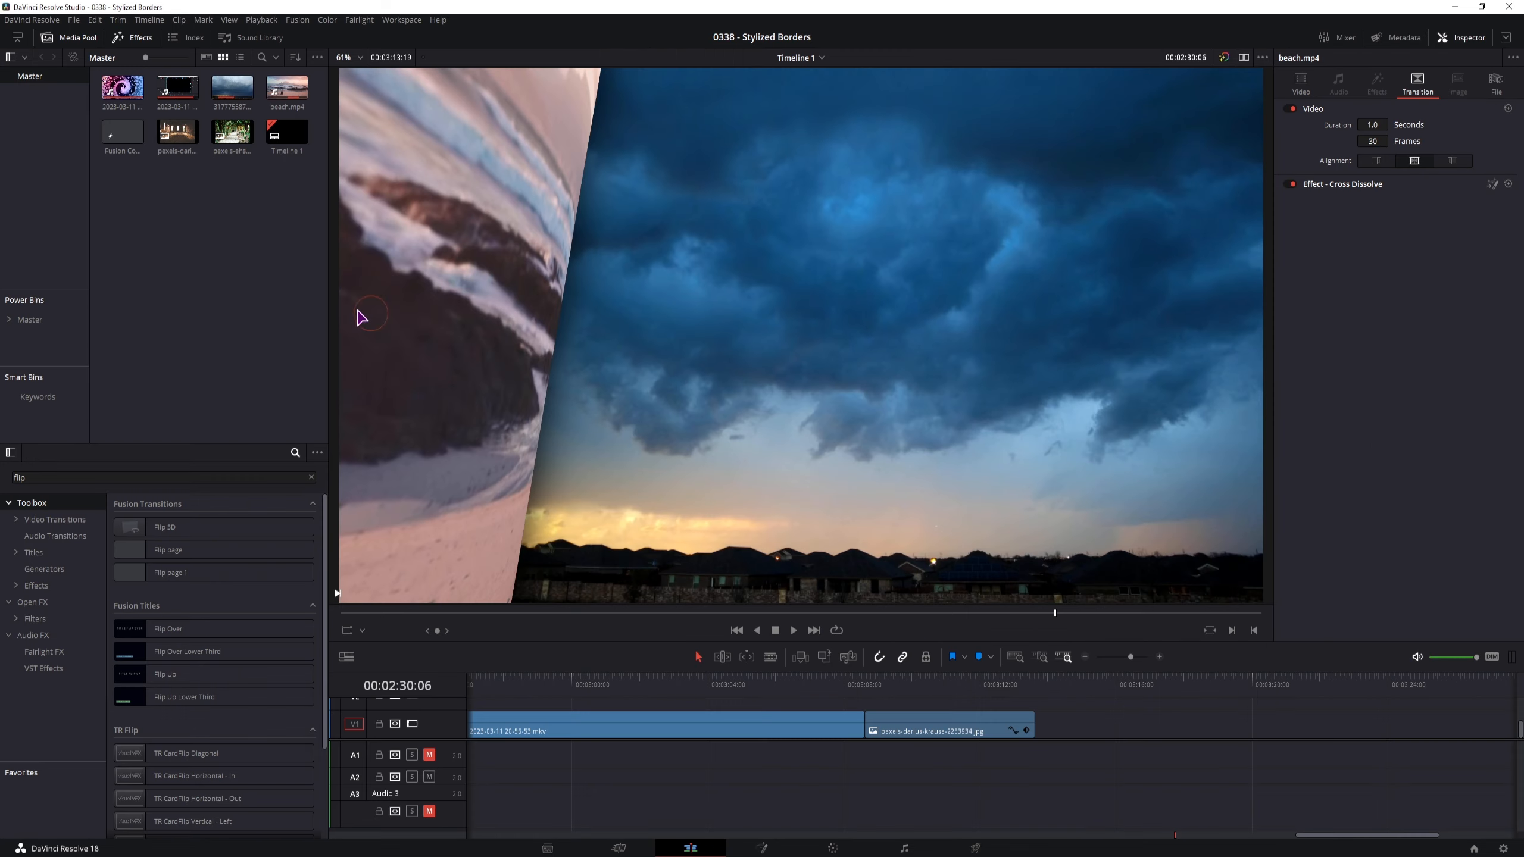
Step: Apply the Flip page 1 transition to the cut before the warehouse image on the Edit page and play it
drag(159, 572, 861, 685)
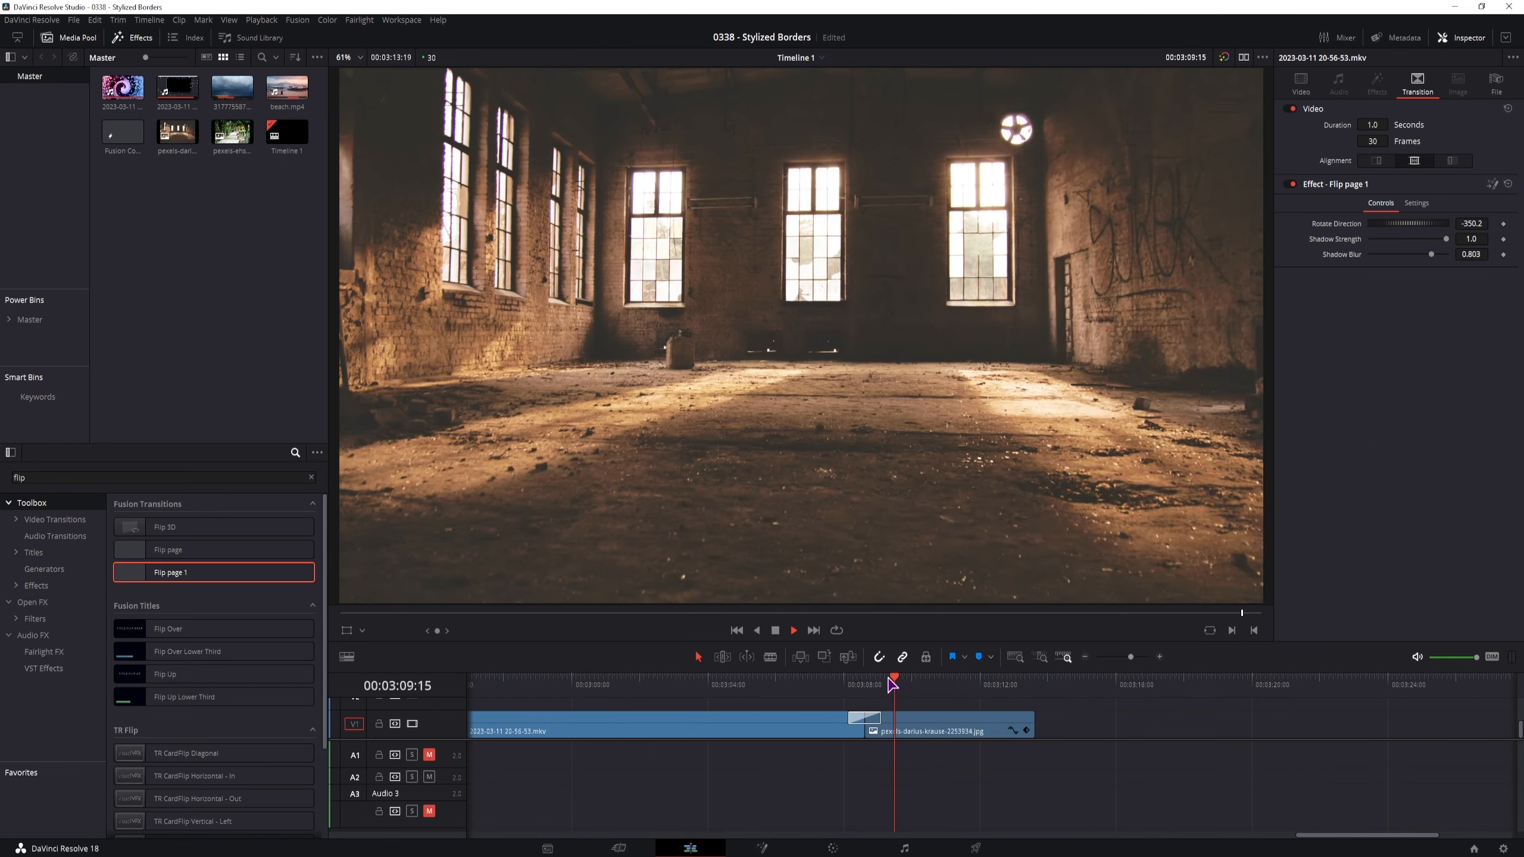
key(space)
Step: Lengthen the Flip page 1 transition to 4.3 seconds (128 frames) and play through the stretched page flip
drag(850, 716, 800, 697)
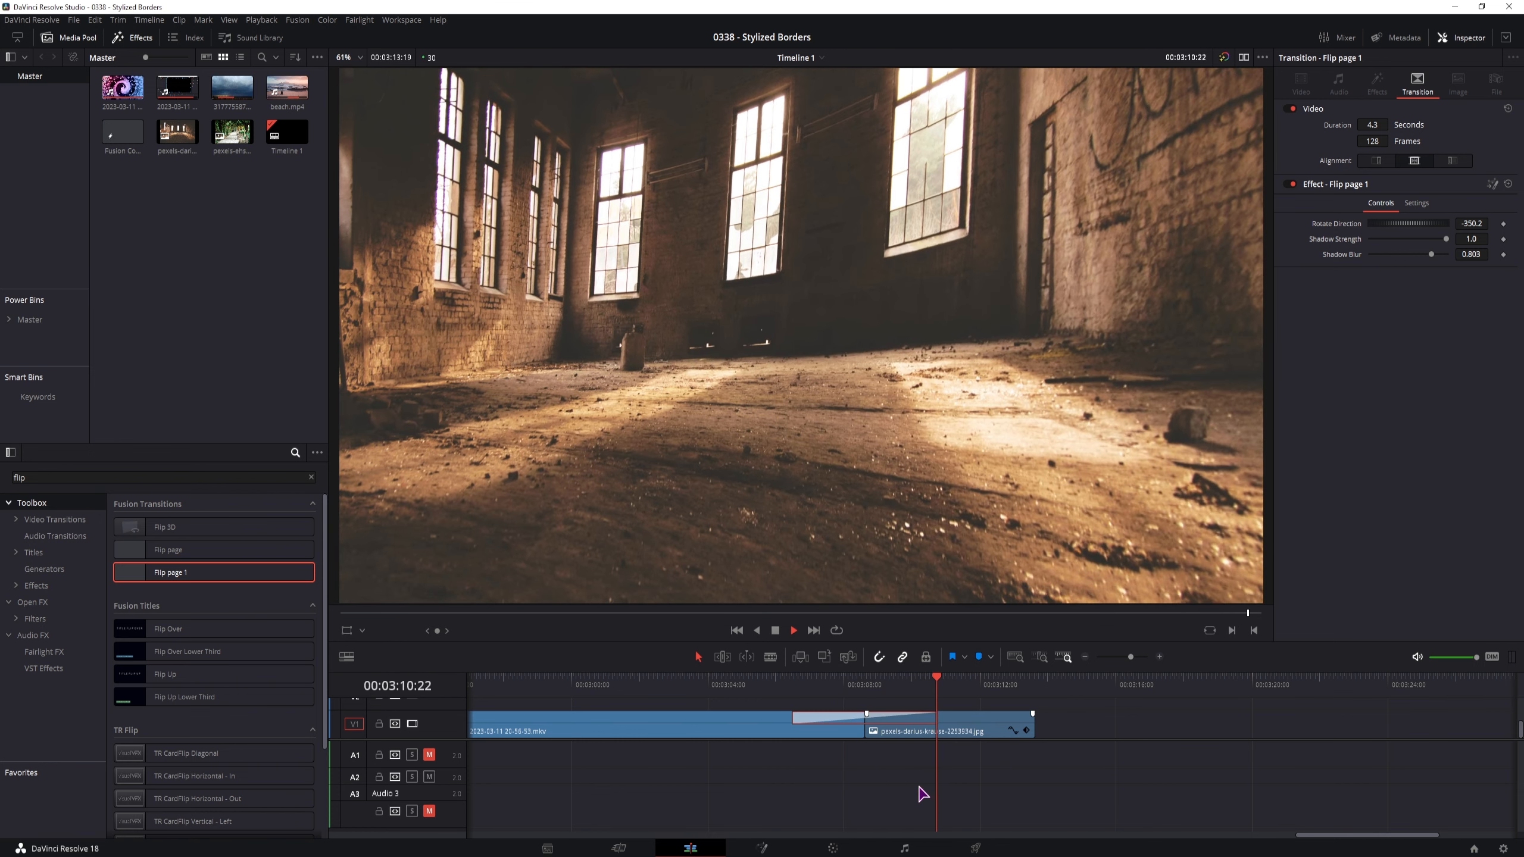
key(space)
click(928, 794)
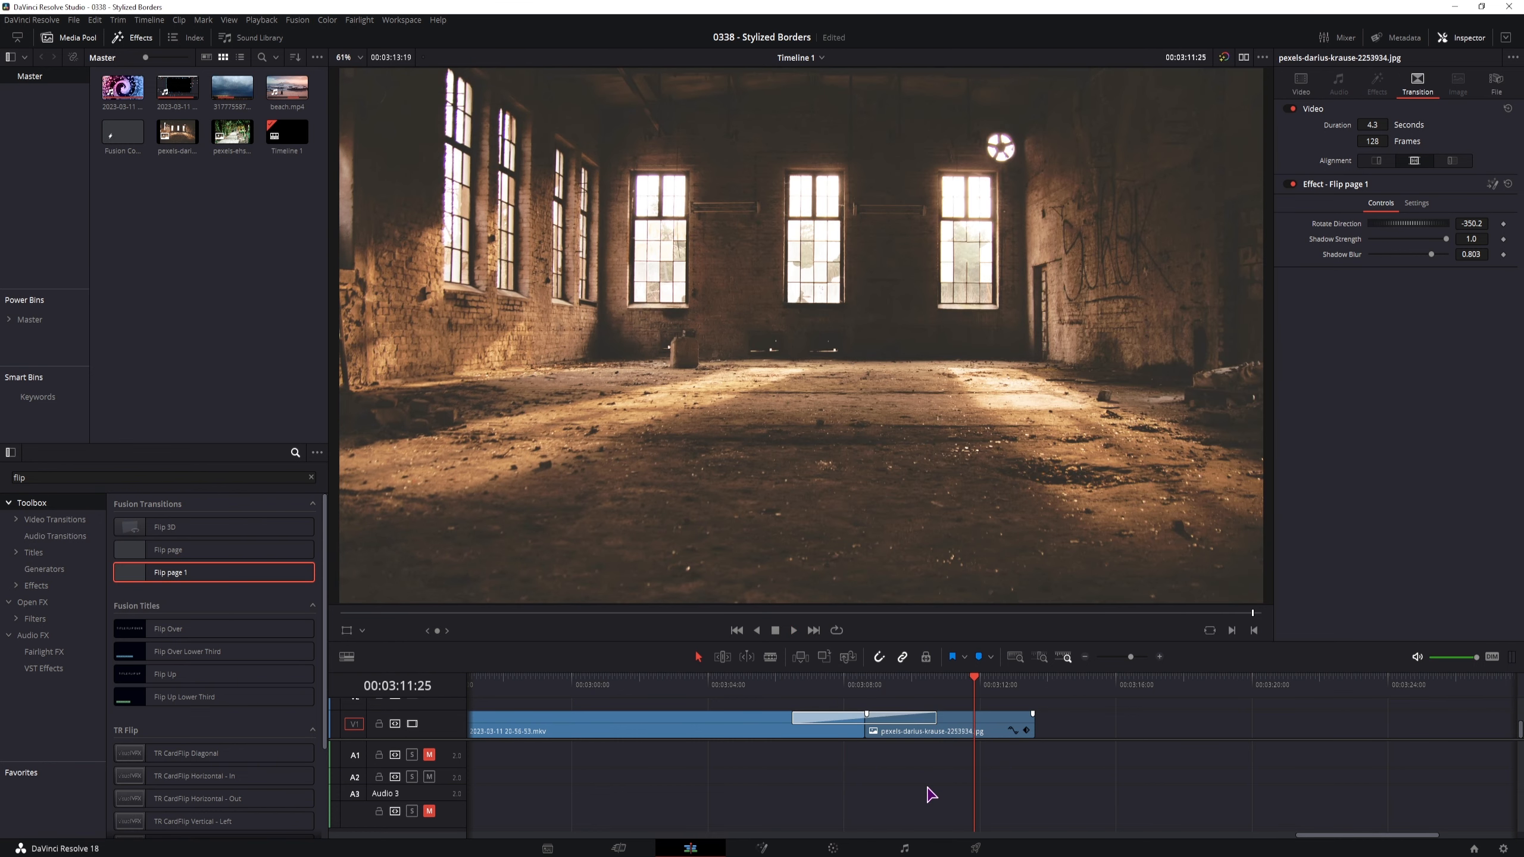